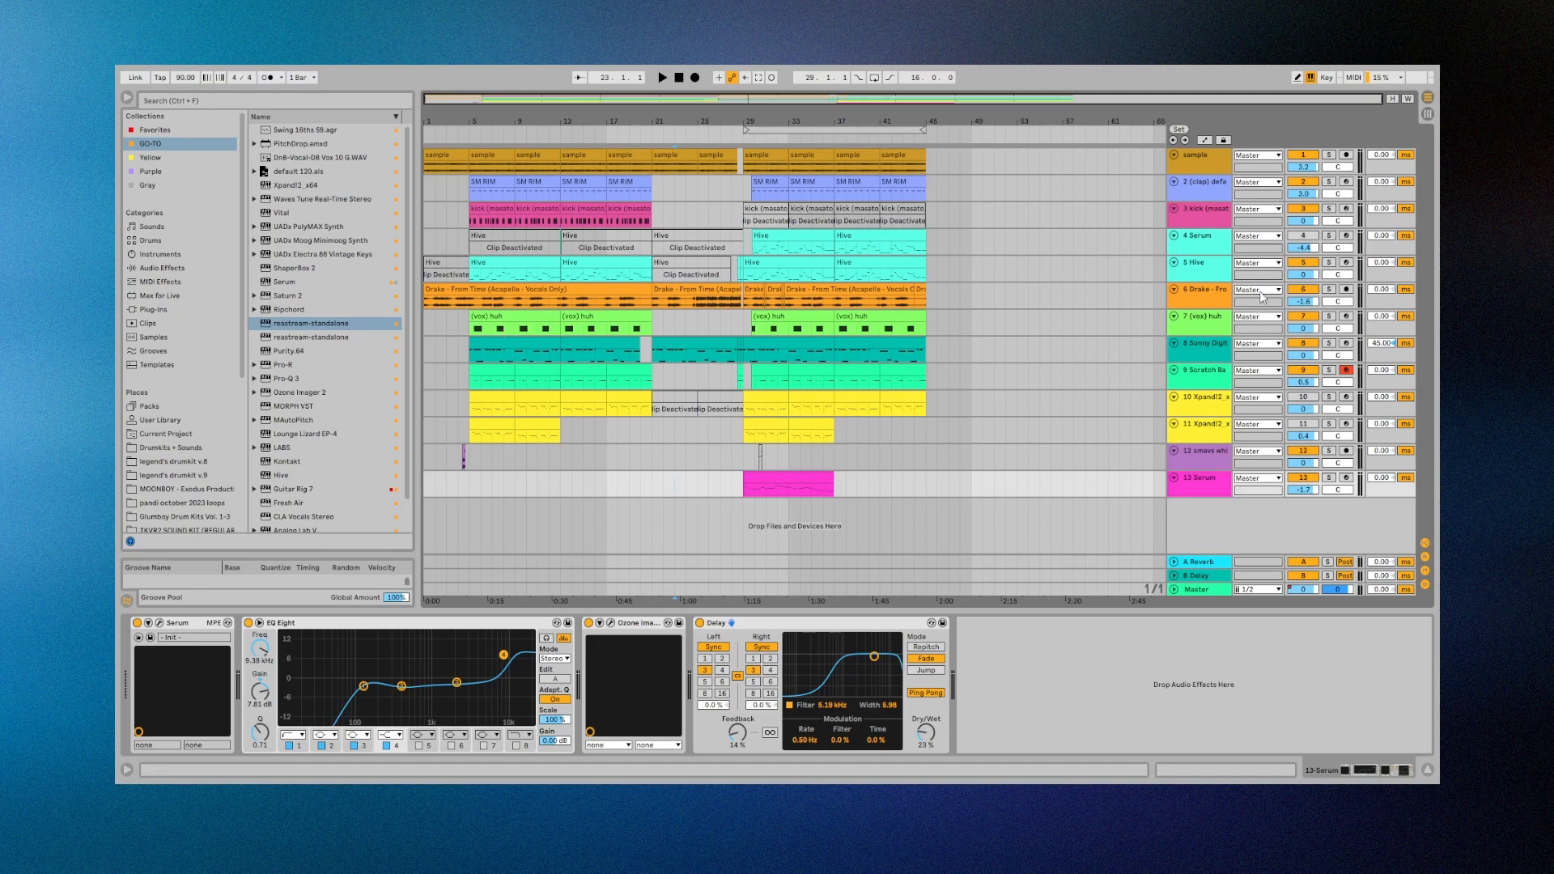
# Solo the Drake acapella track and turn its solo off again.
pyautogui.click(1328, 289)
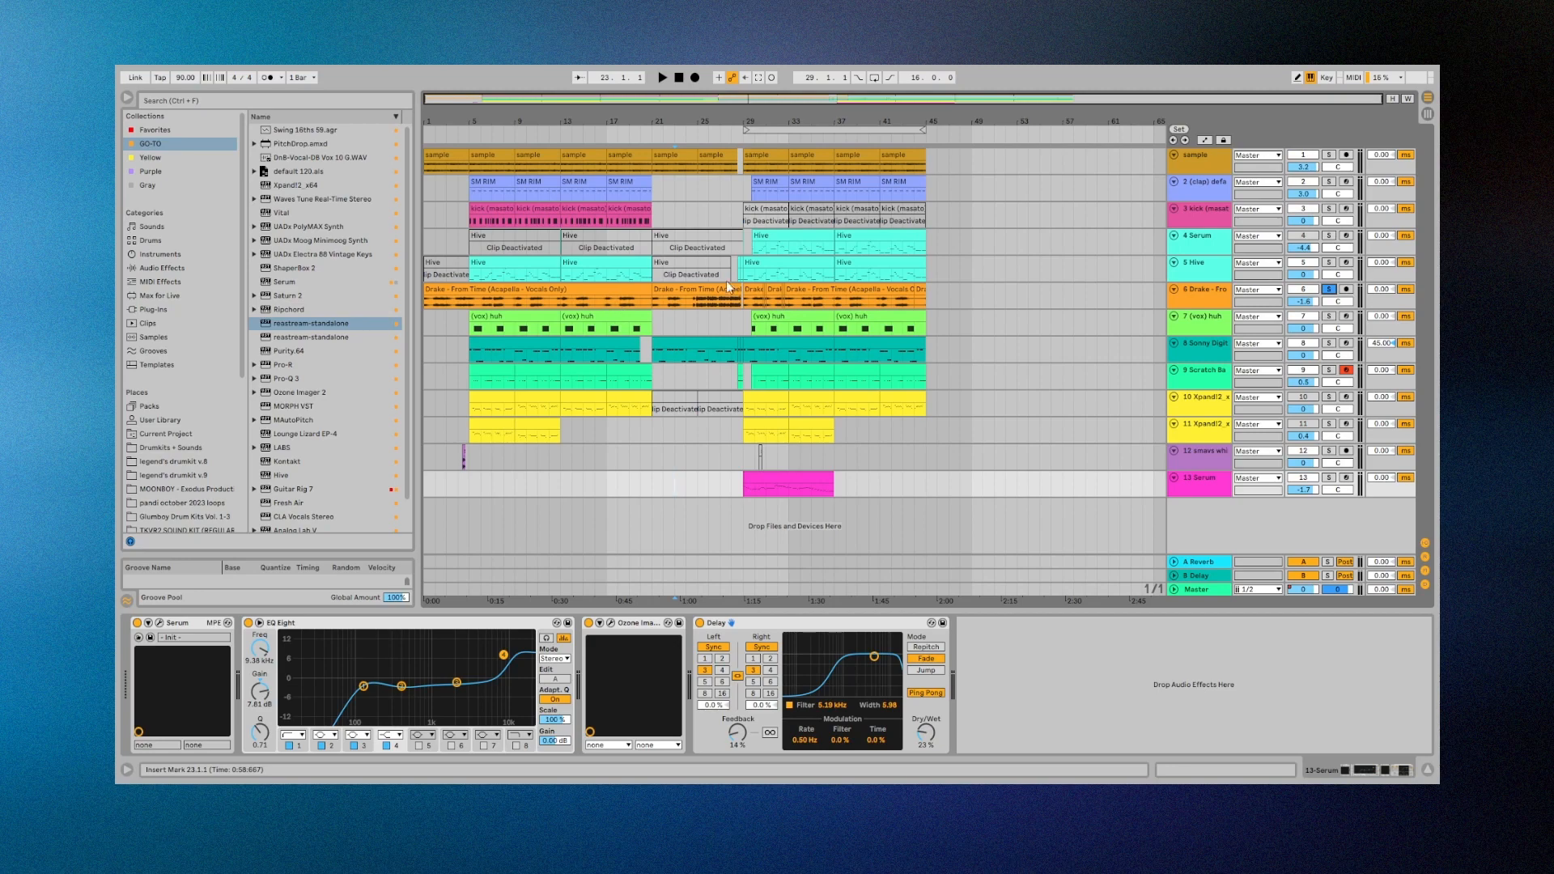
pyautogui.click(1328, 289)
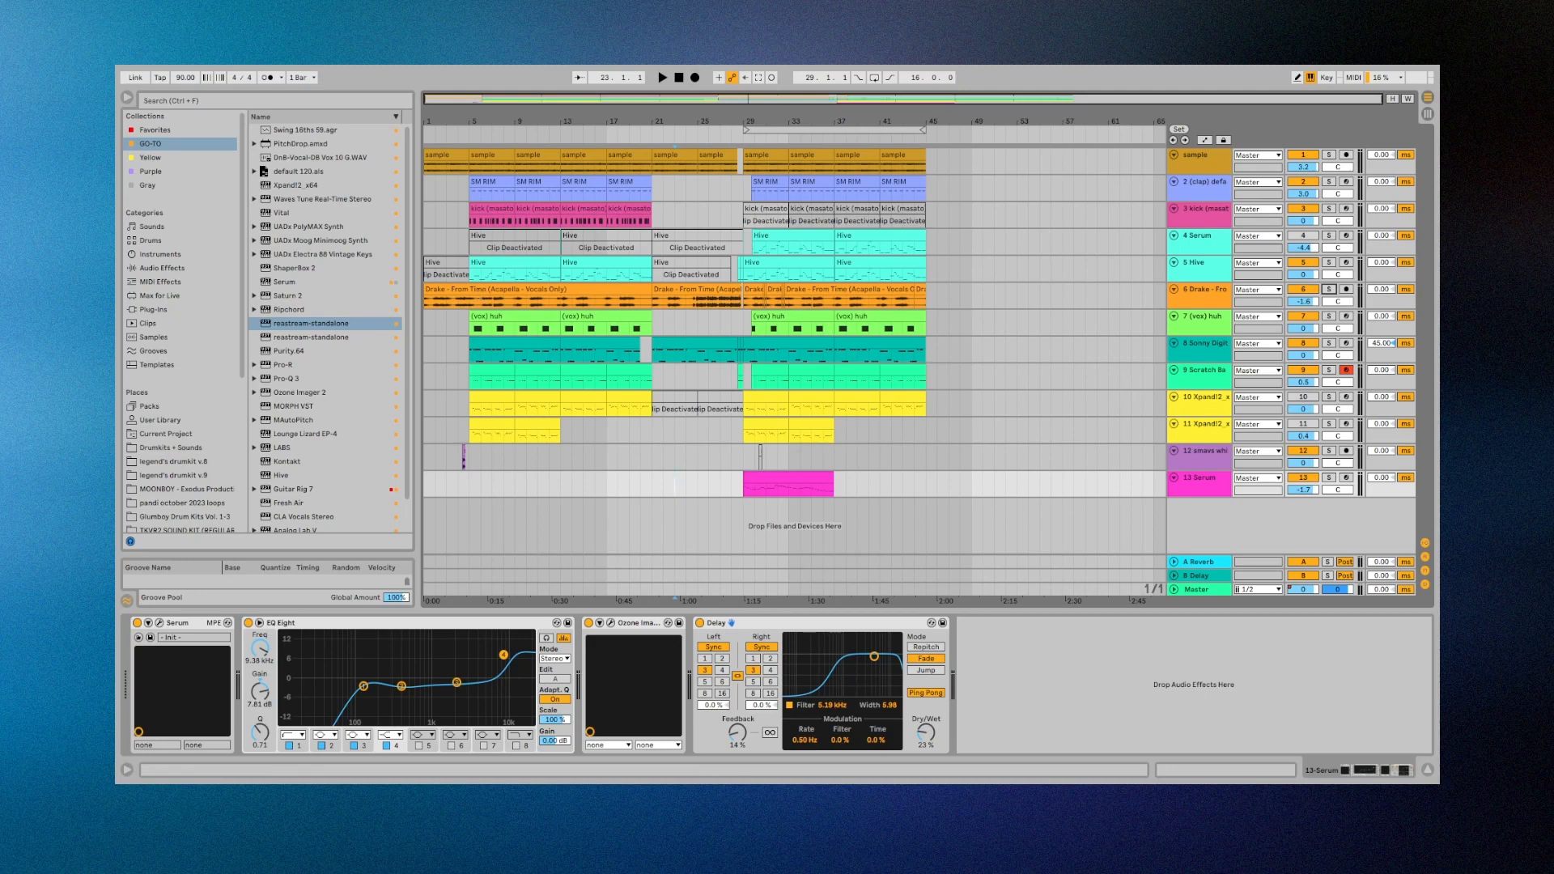
# Raise band 2 of the sample track's EQ Eight to about 4 dB at 825 Hz.
pyautogui.click(1197, 157)
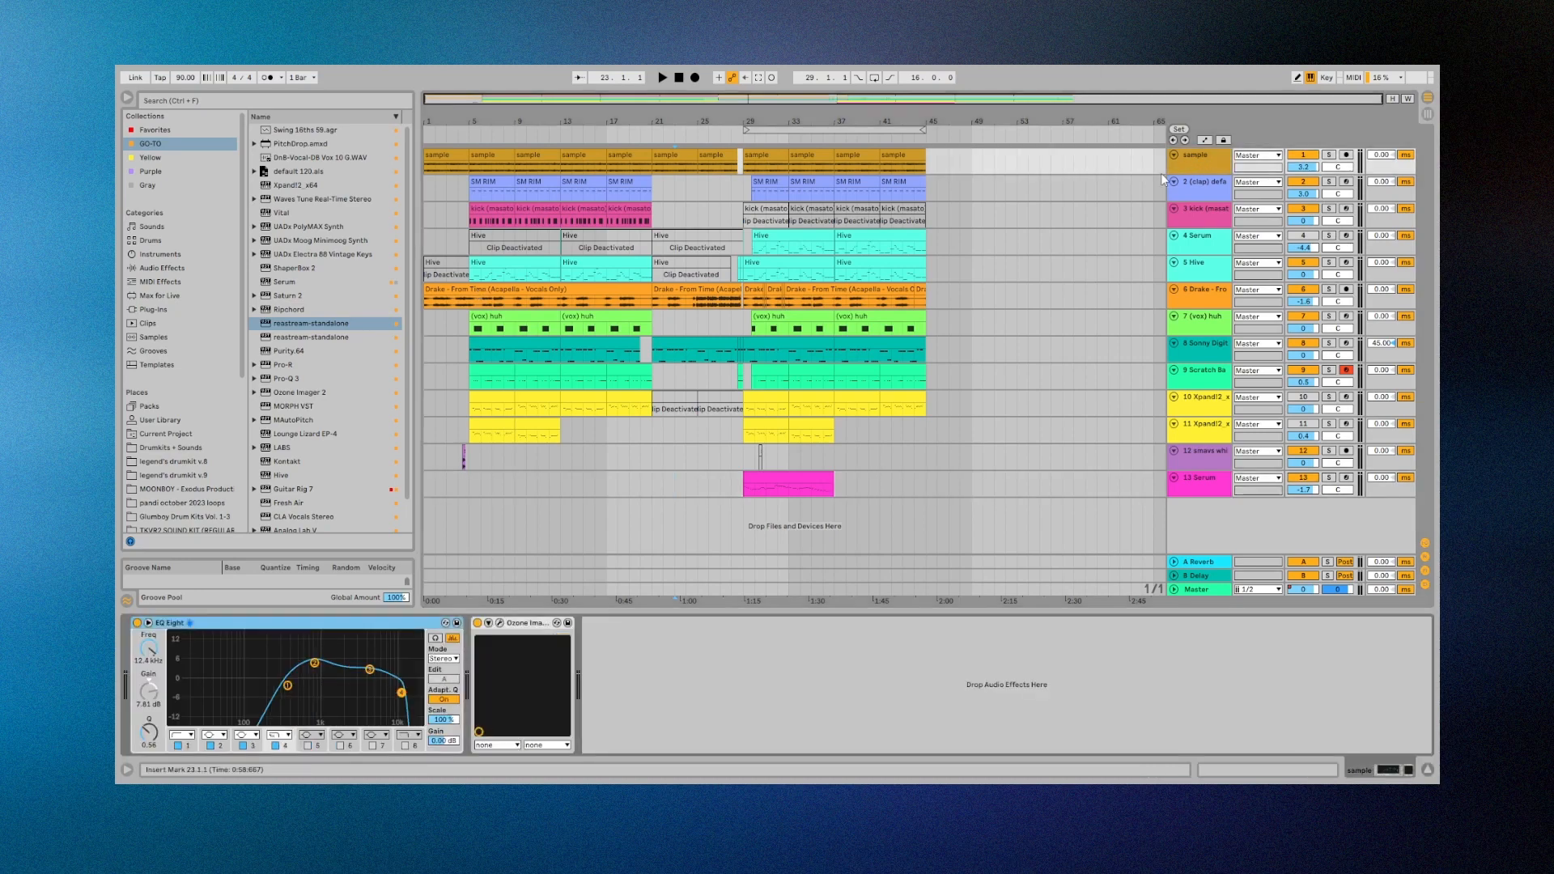
pyautogui.click(315, 664)
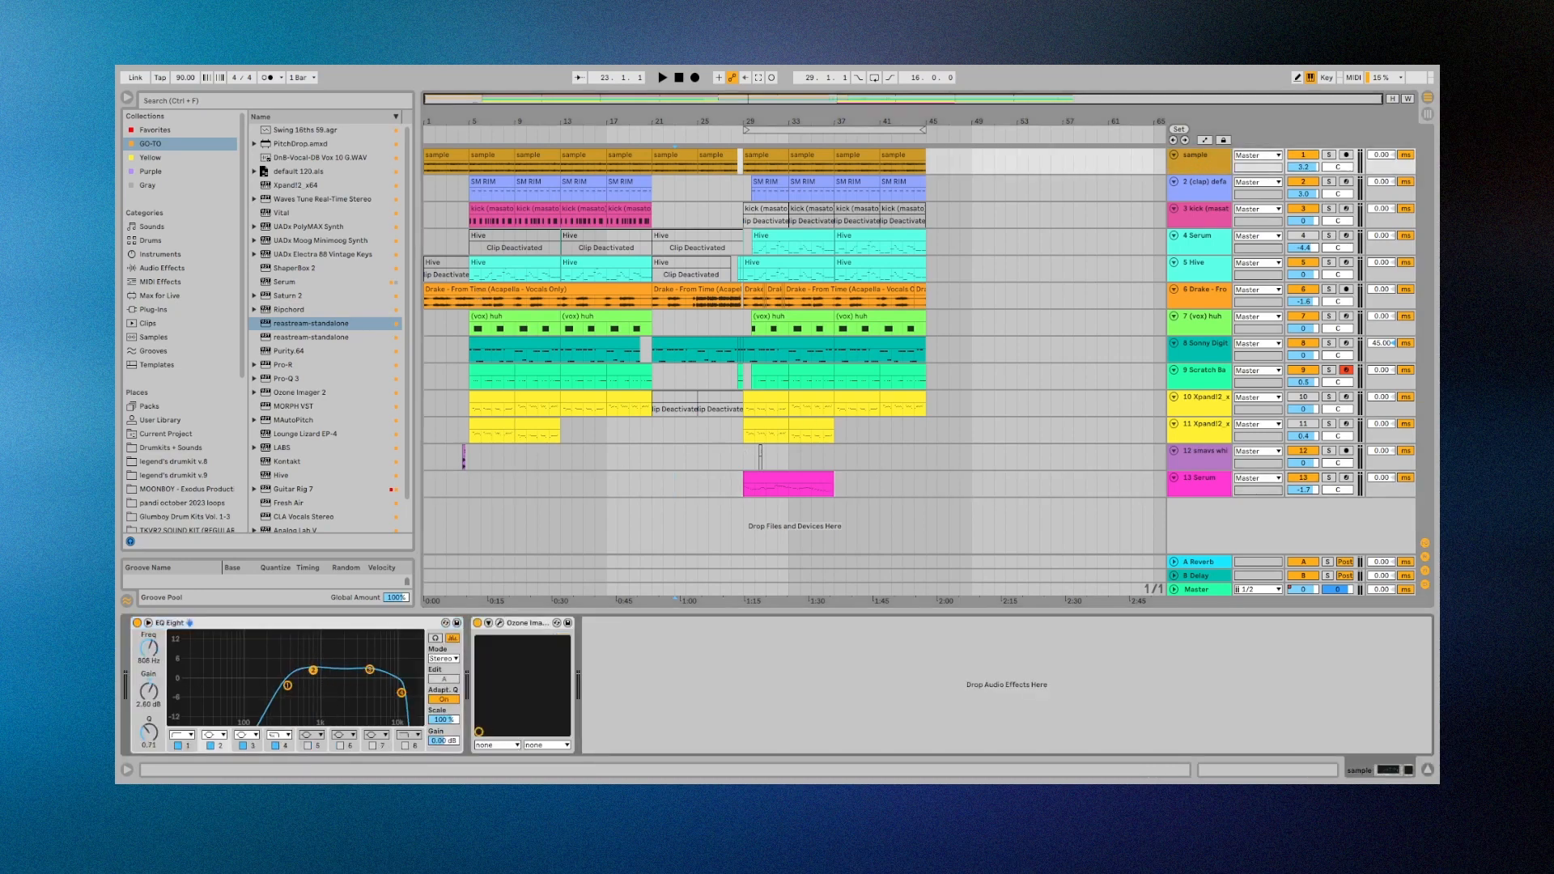
pyautogui.moveTo(315, 666); pyautogui.dragTo(313, 664)
# Solo the sample track, play it from bar 5 and stop playback.
pyautogui.click(1328, 156)
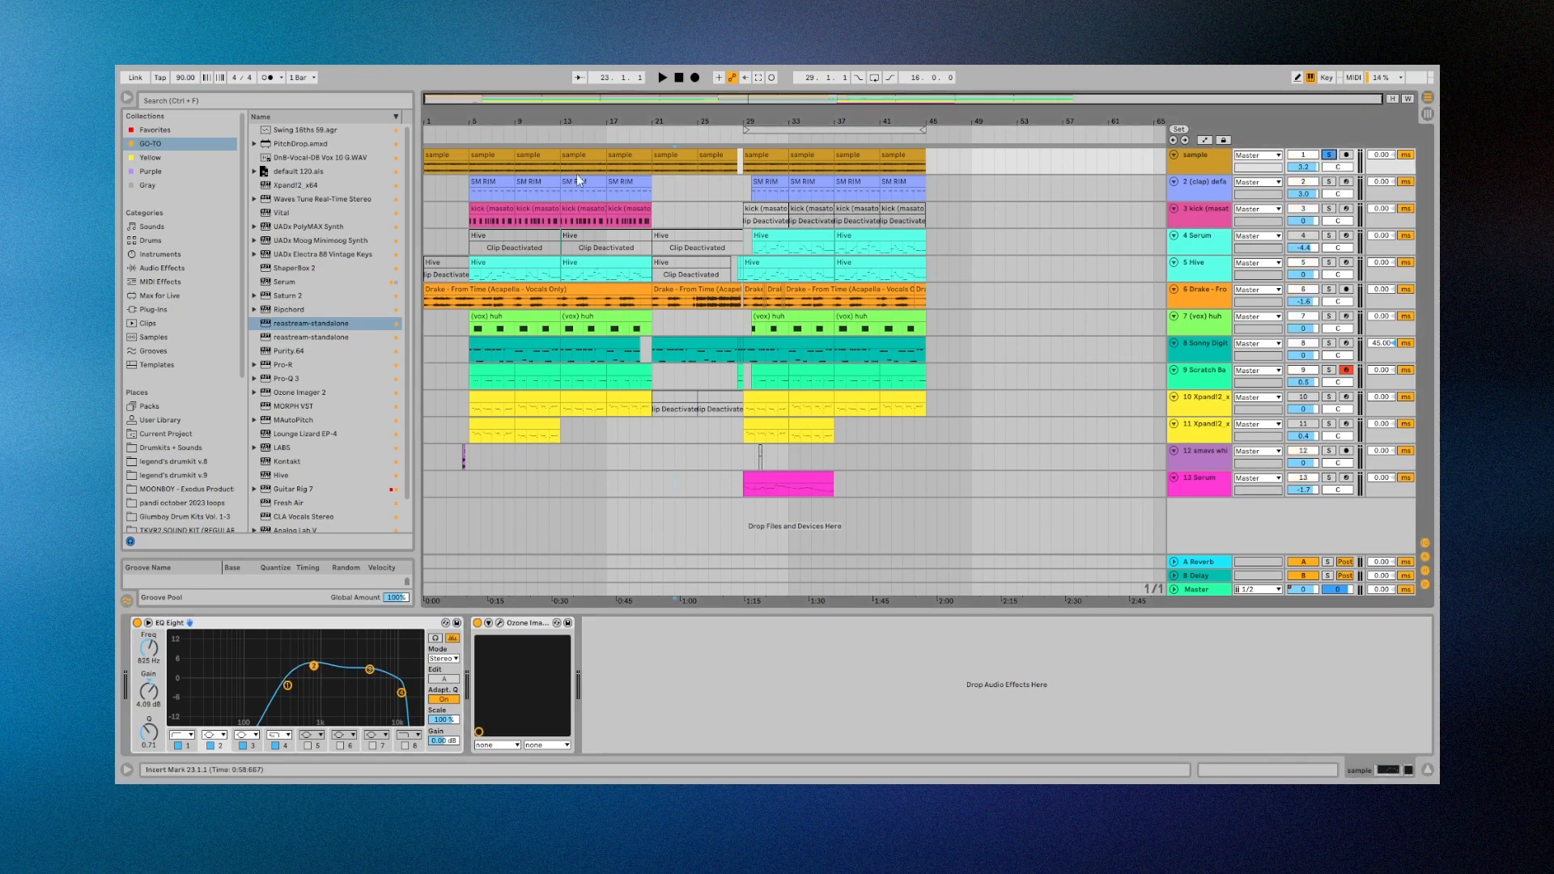
pyautogui.click(469, 162)
pyautogui.press('space')
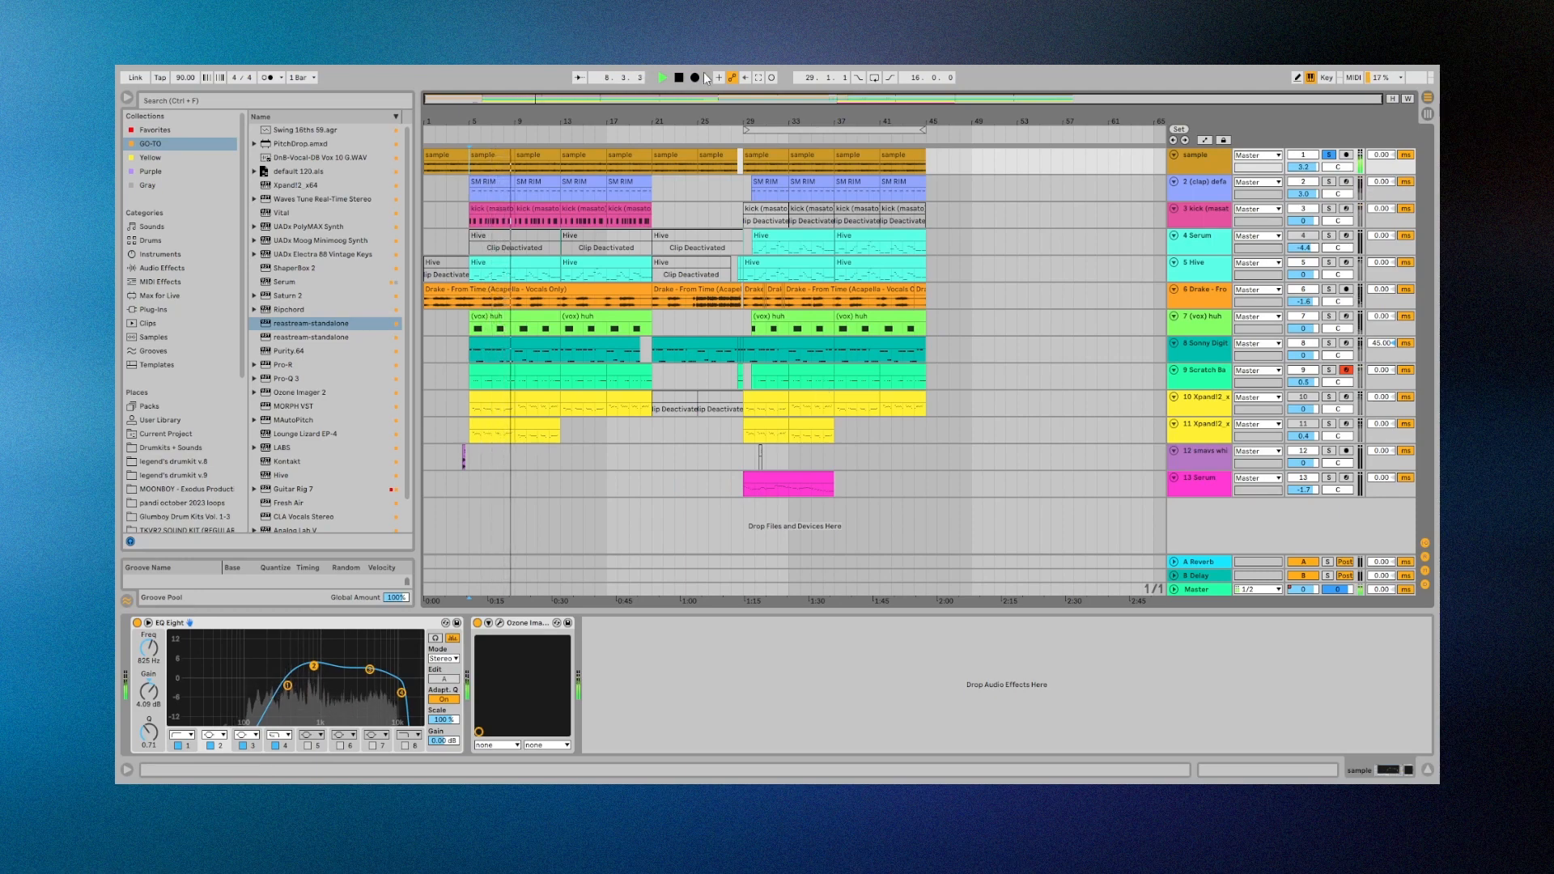
pyautogui.click(679, 79)
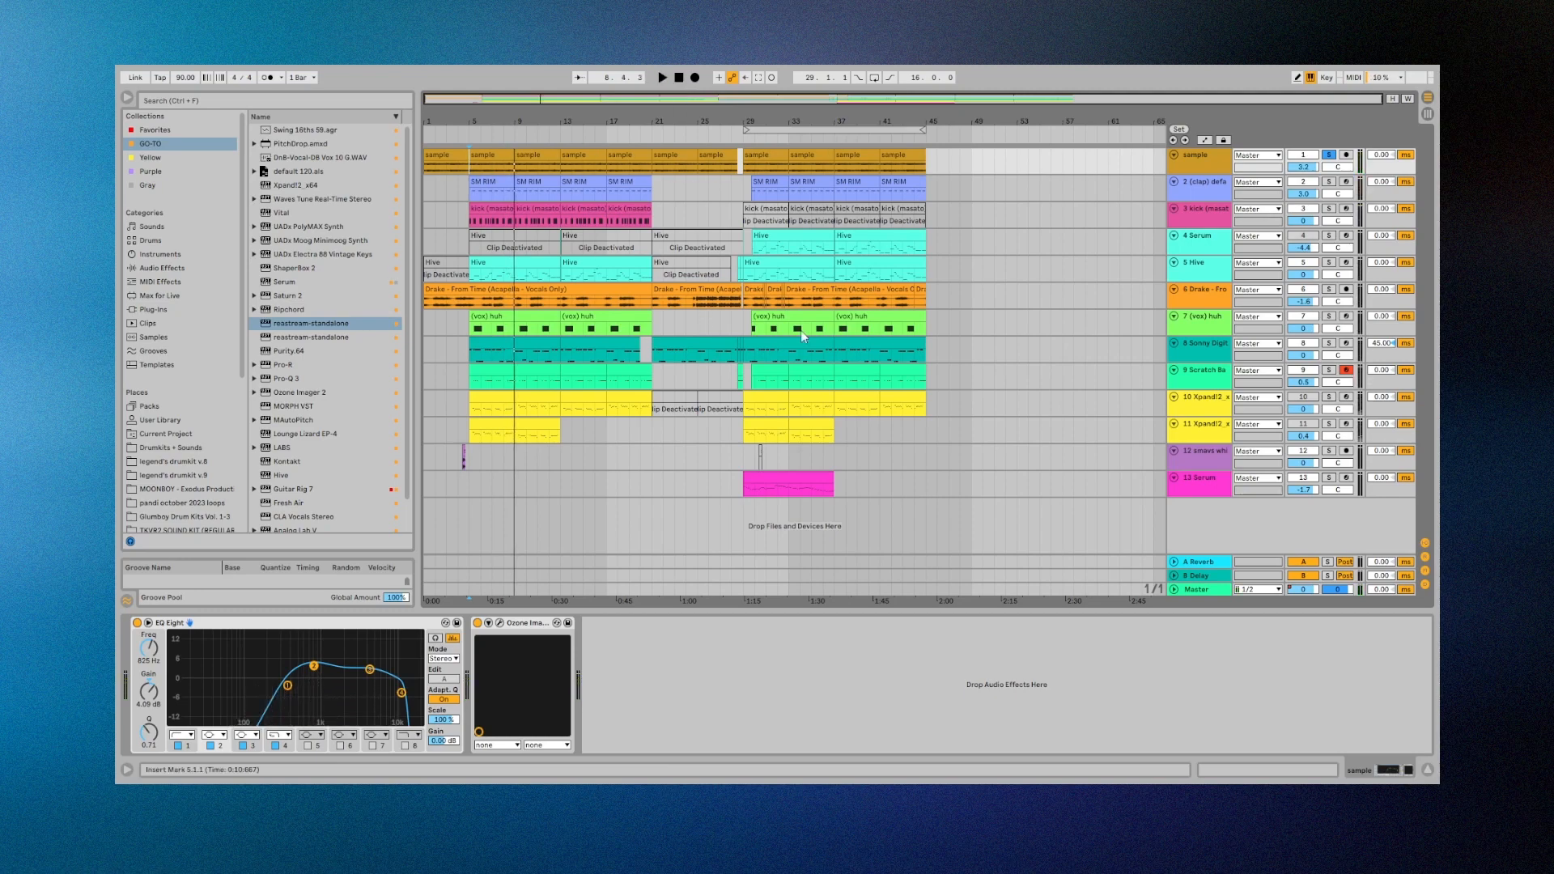
# Solo the clap track and open its first SM RIM clip in the note editor.
pyautogui.click(499, 194)
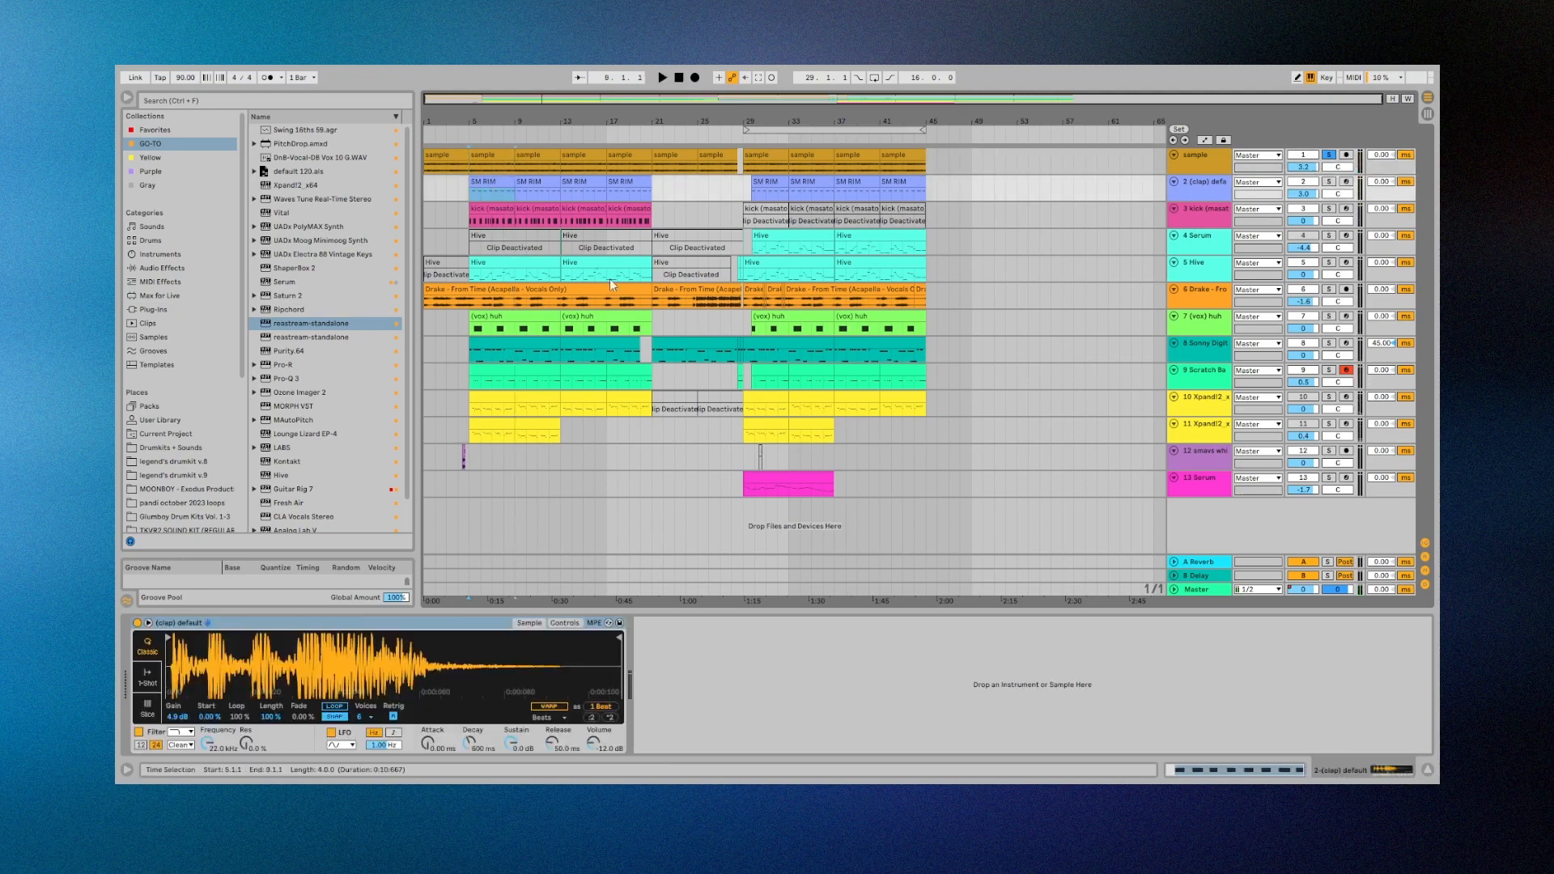
pyautogui.click(1328, 183)
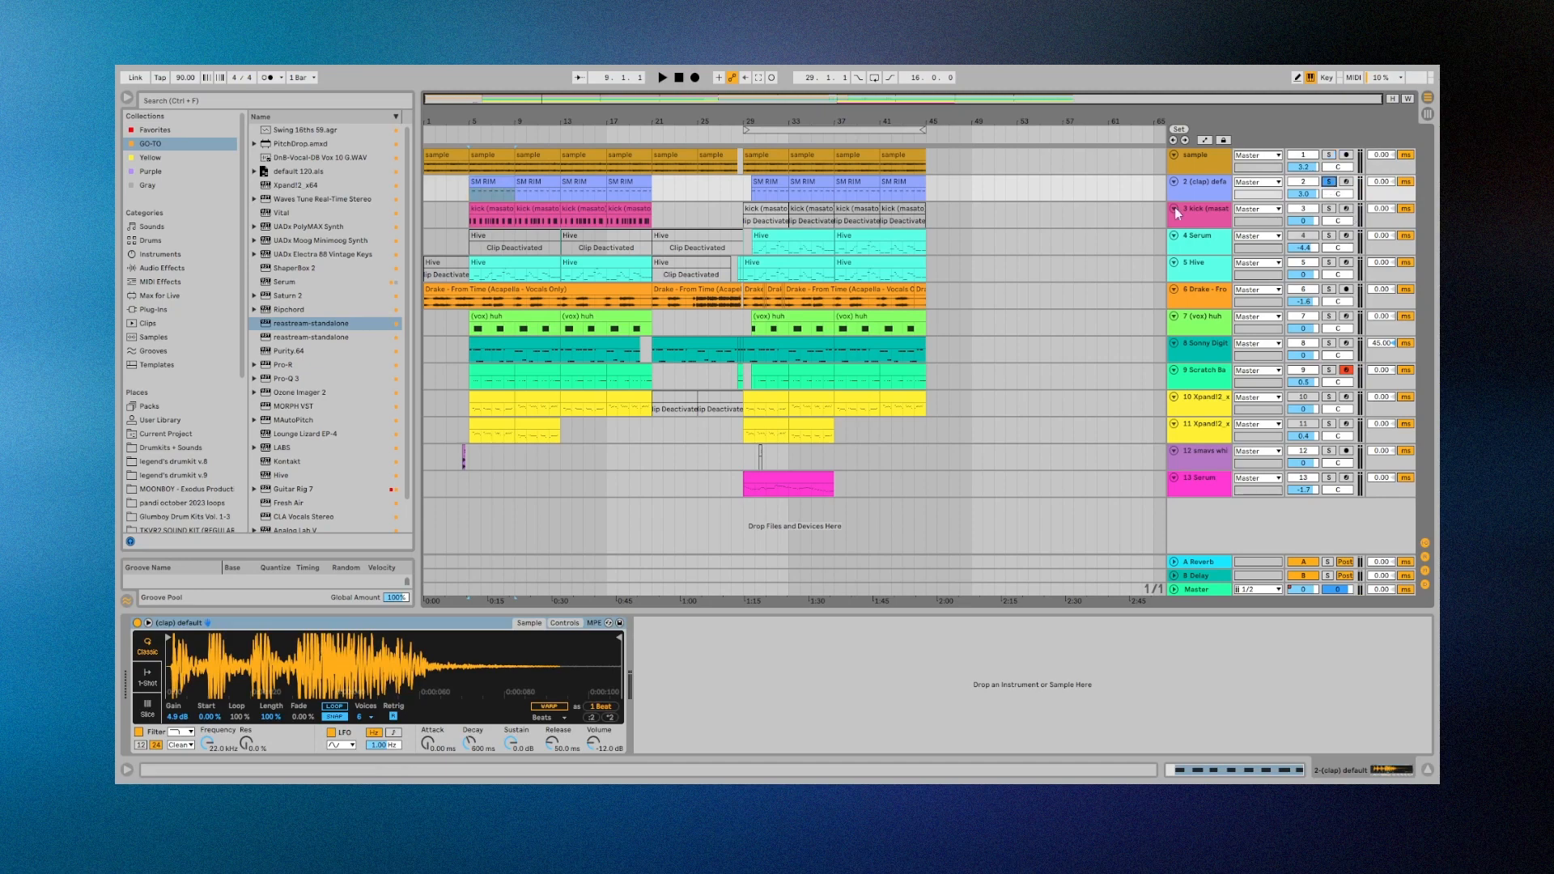
pyautogui.doubleClick(486, 182)
pyautogui.hotkey('shift', 'Tab')
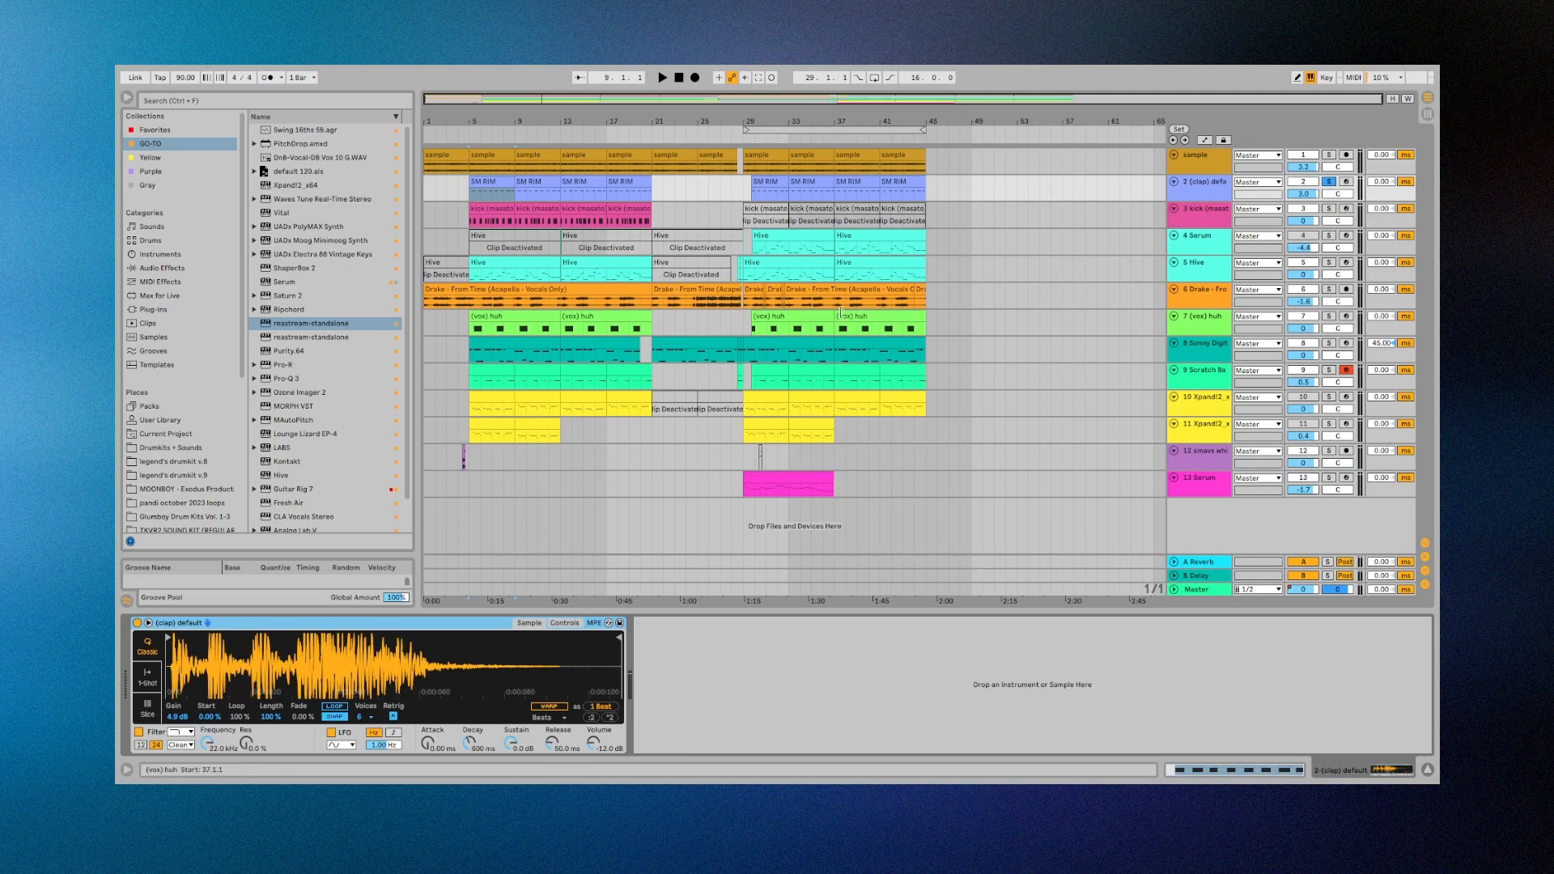
pyautogui.doubleClick(486, 181)
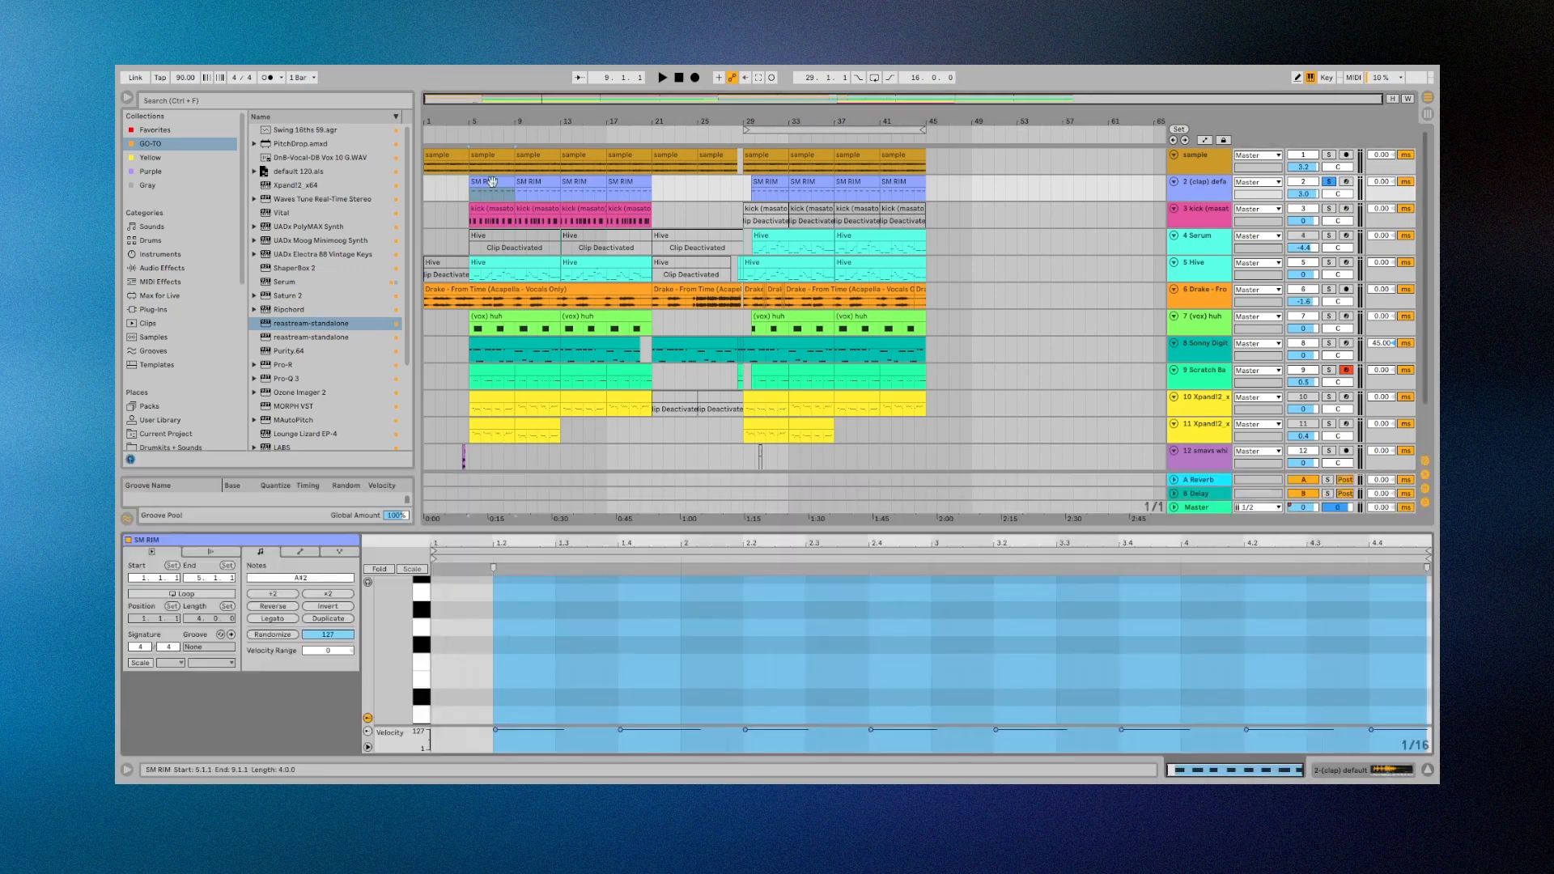
# Enlarge the note editor around the clap's A#2 notes and audition the C3 and A#2 keys.
pyautogui.moveTo(522, 530); pyautogui.dragTo(526, 369)
pyautogui.scroll(-2, 544, 570)
pyautogui.scroll(-3, 544, 566)
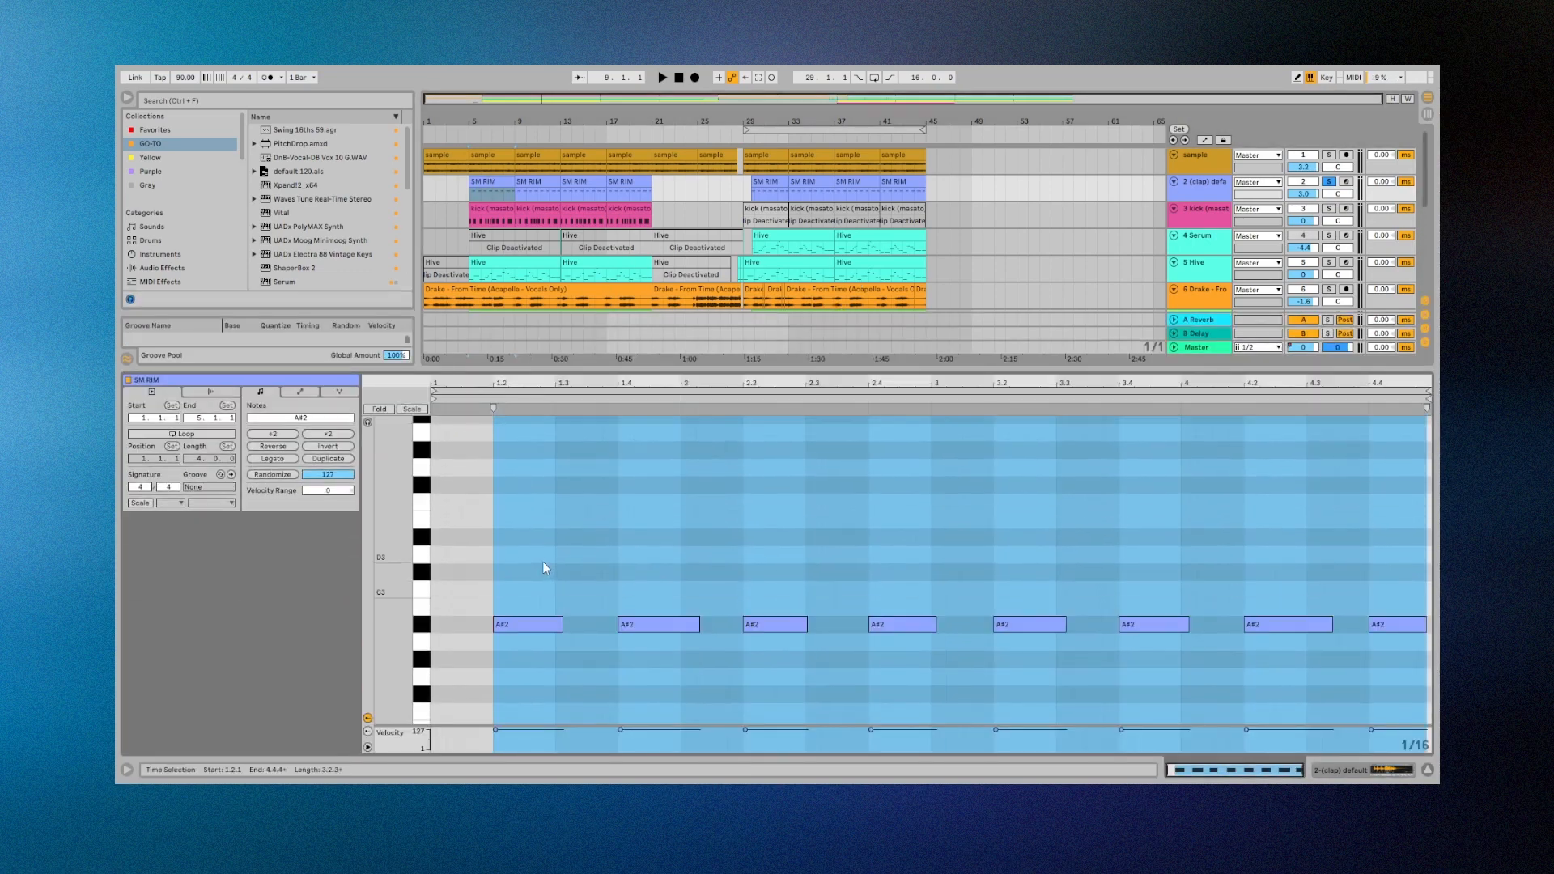
pyautogui.click(418, 553)
pyautogui.click(418, 518)
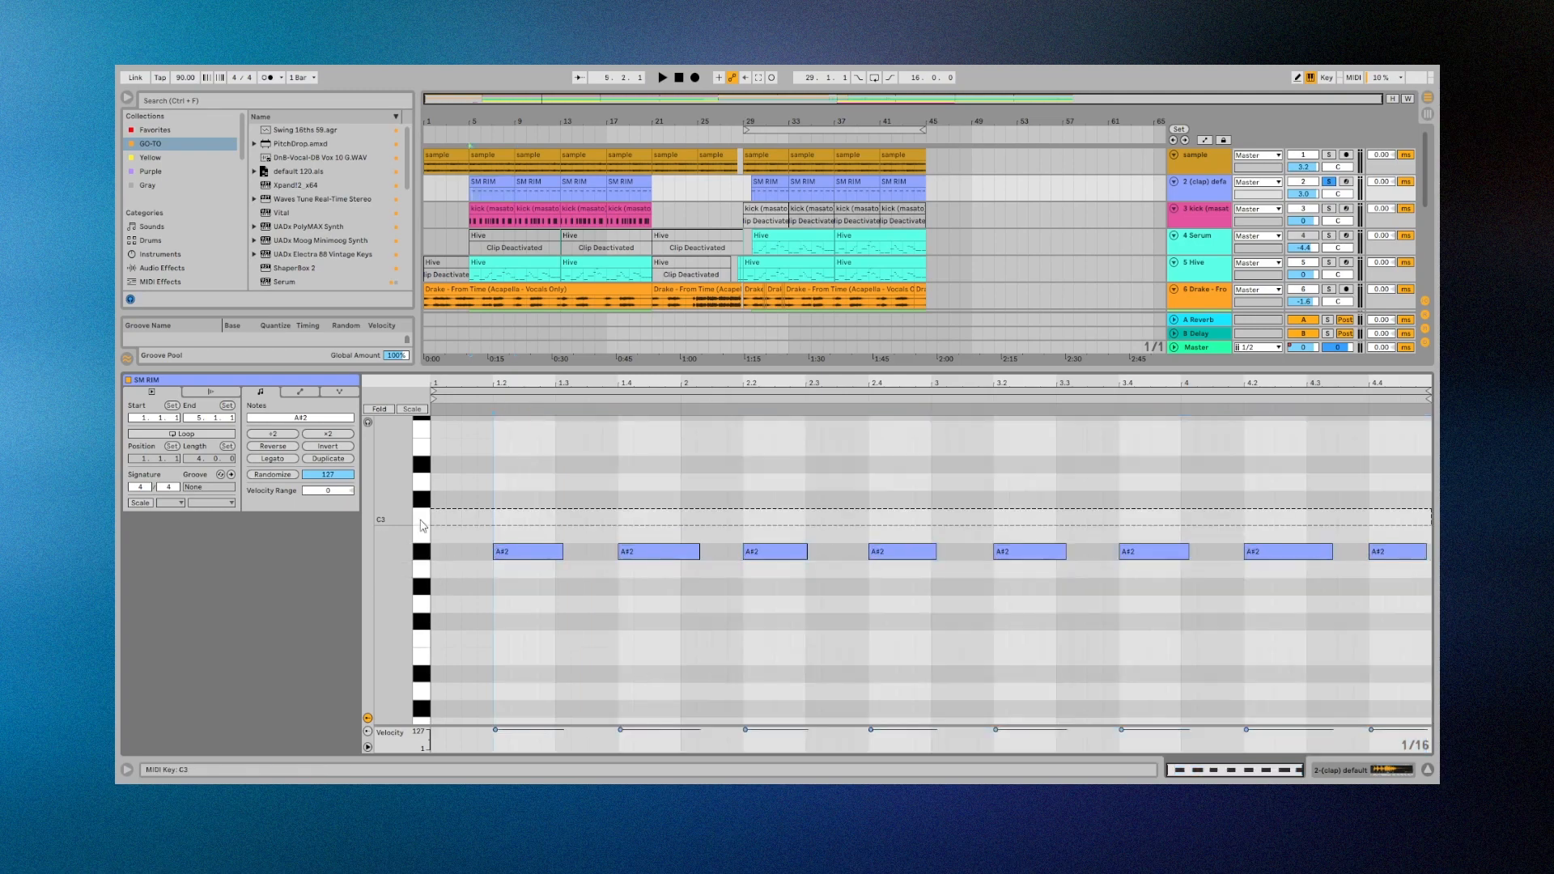
pyautogui.click(418, 554)
# Hide the note editor and play the soloed clap pattern from the first SM RIM clip.
pyautogui.press('space')
pyautogui.moveTo(489, 371); pyautogui.dragTo(509, 702)
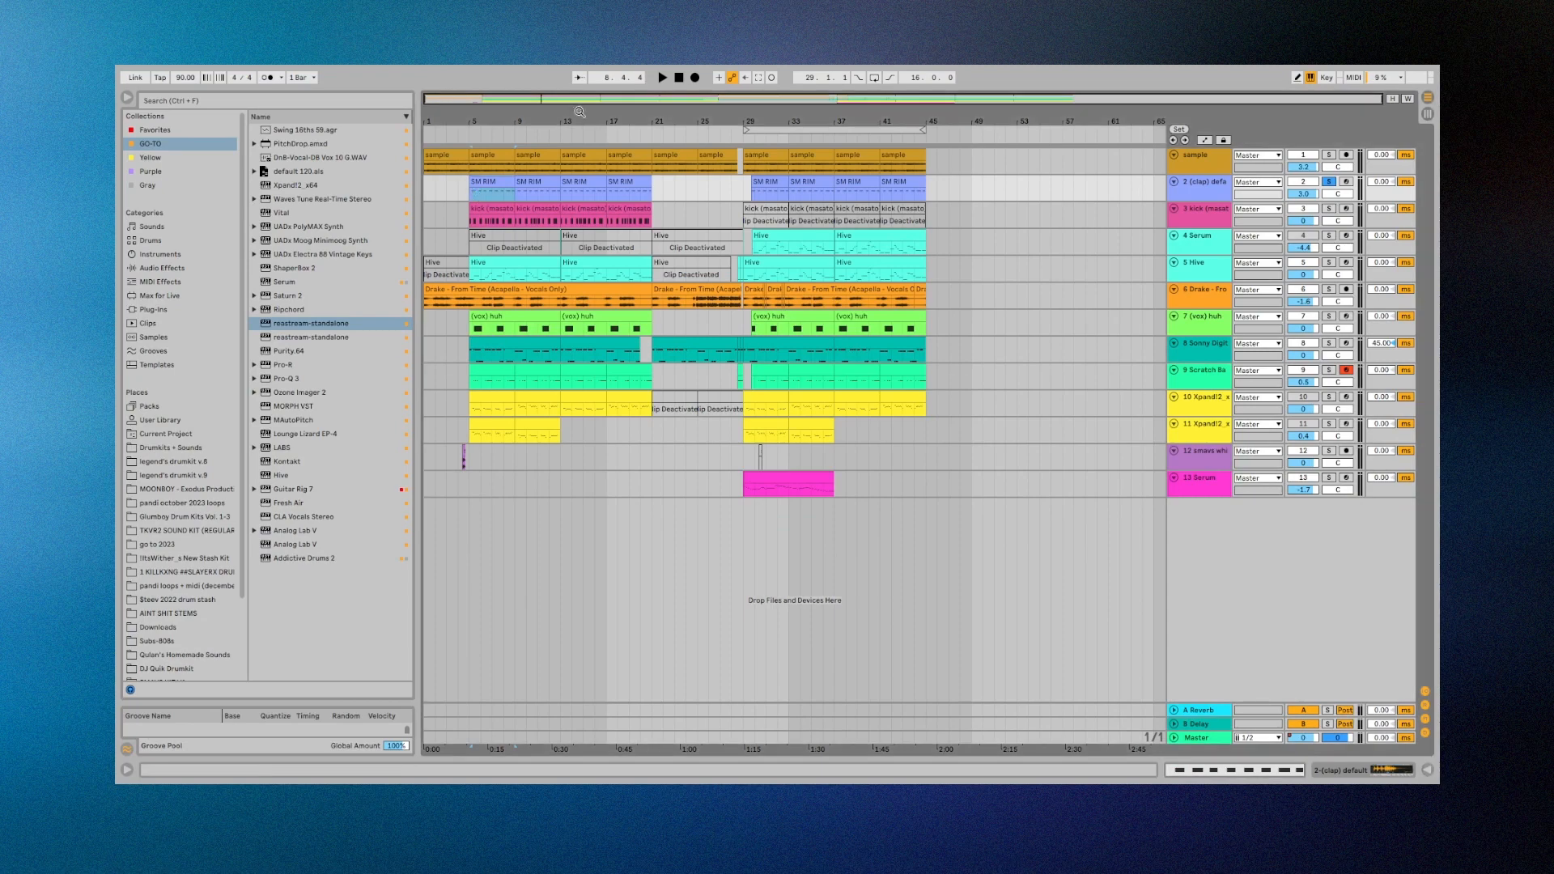
pyautogui.press('space')
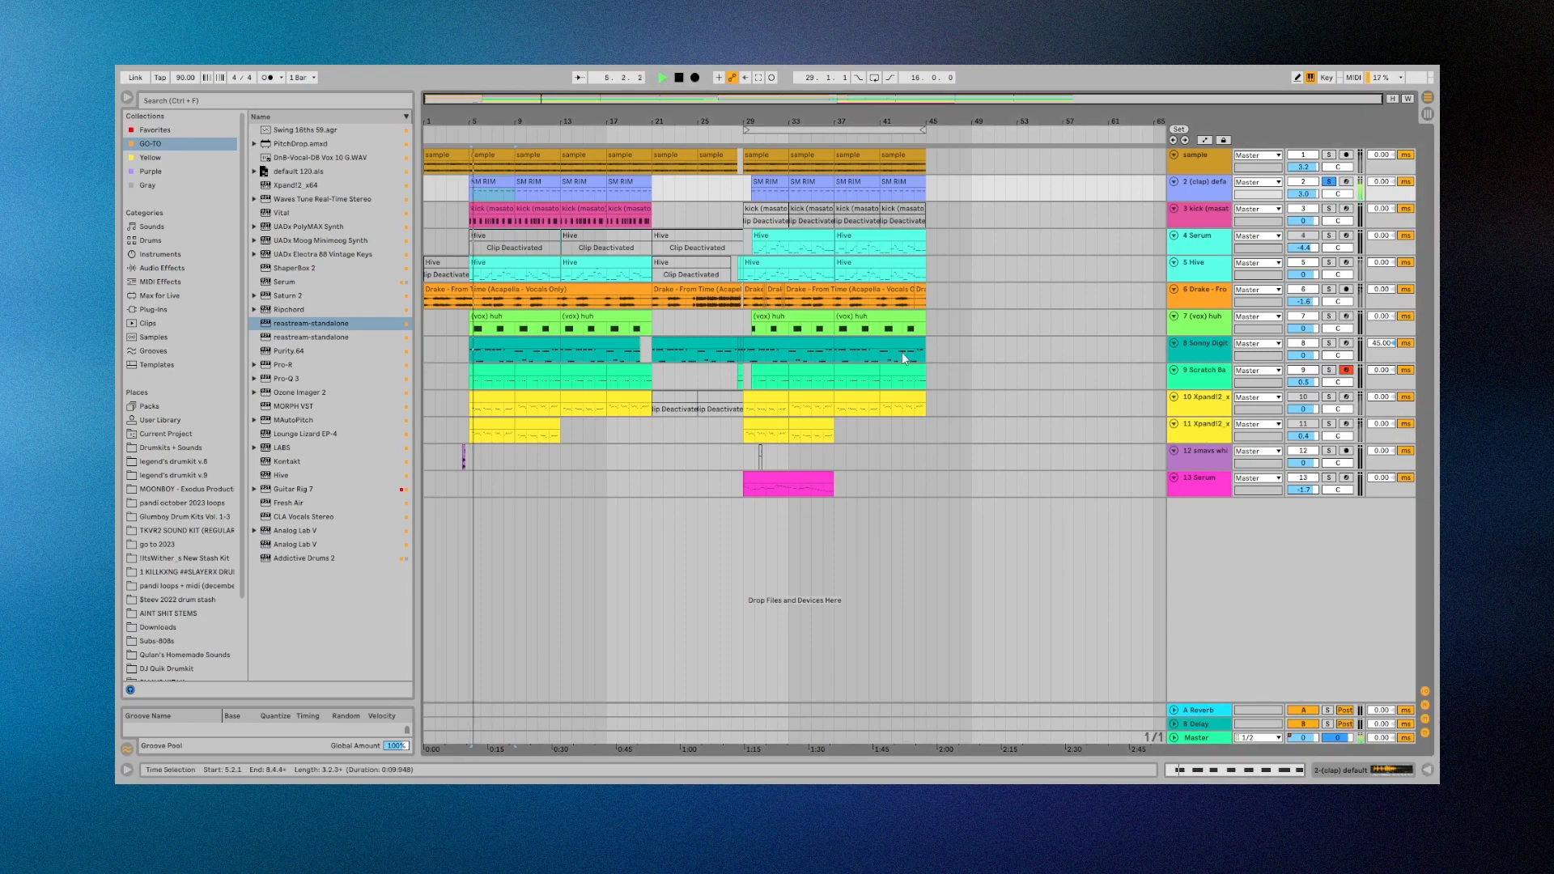
# Review the first SM RIM clip's notes in an enlarged note editor during playback and hide the editor again.
pyautogui.doubleClick(489, 182)
pyautogui.moveTo(780, 608); pyautogui.dragTo(787, 404)
pyautogui.click(795, 522)
pyautogui.scroll(-3, 892, 601)
pyautogui.scroll(3, 955, 606)
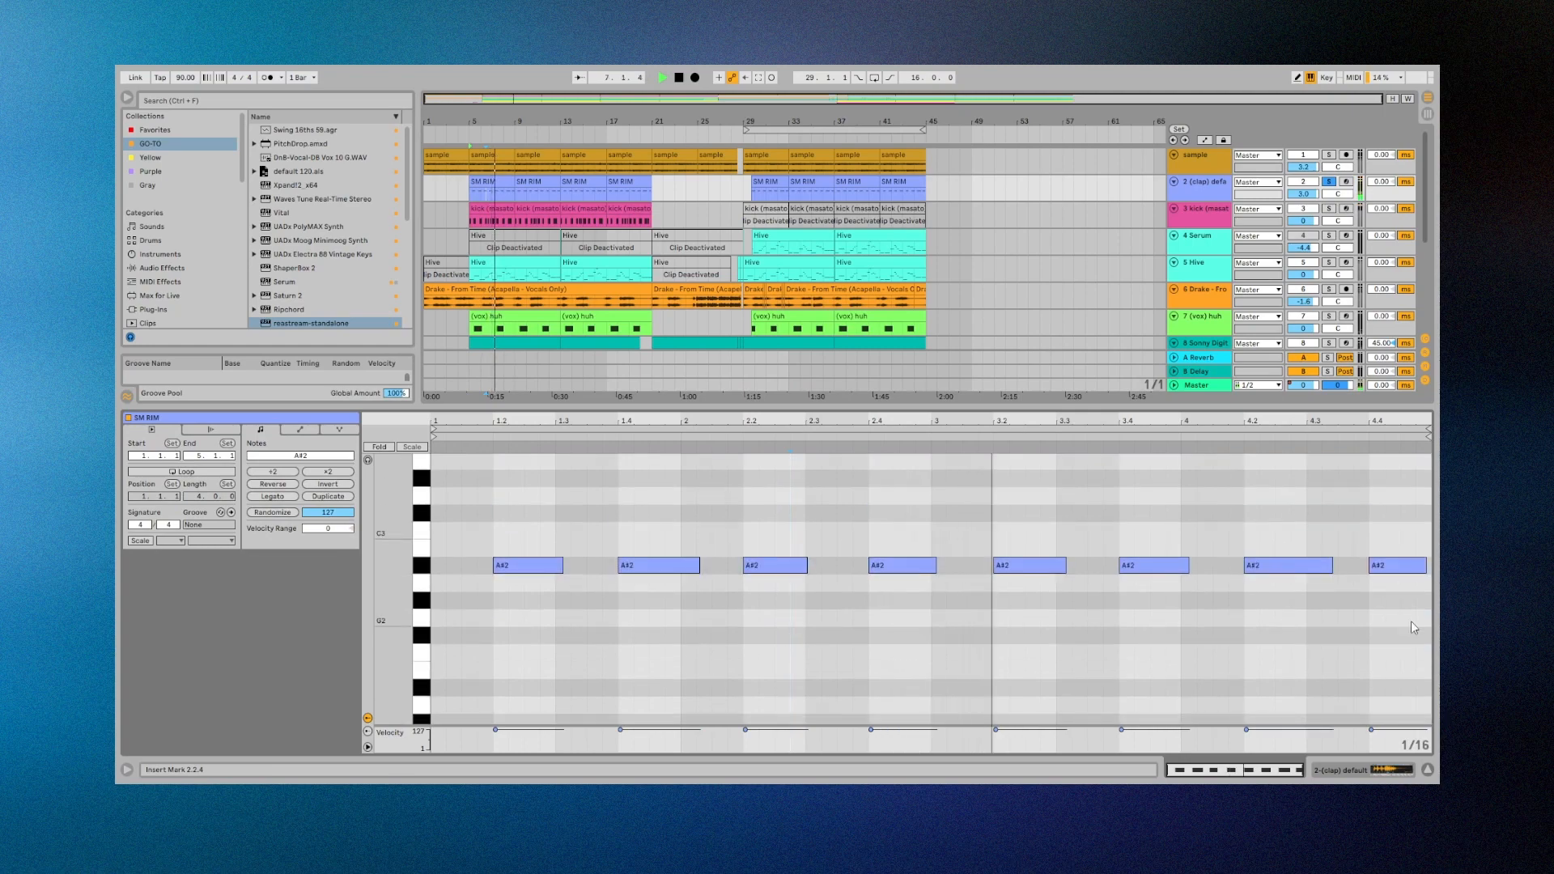
pyautogui.moveTo(813, 408); pyautogui.dragTo(819, 728)
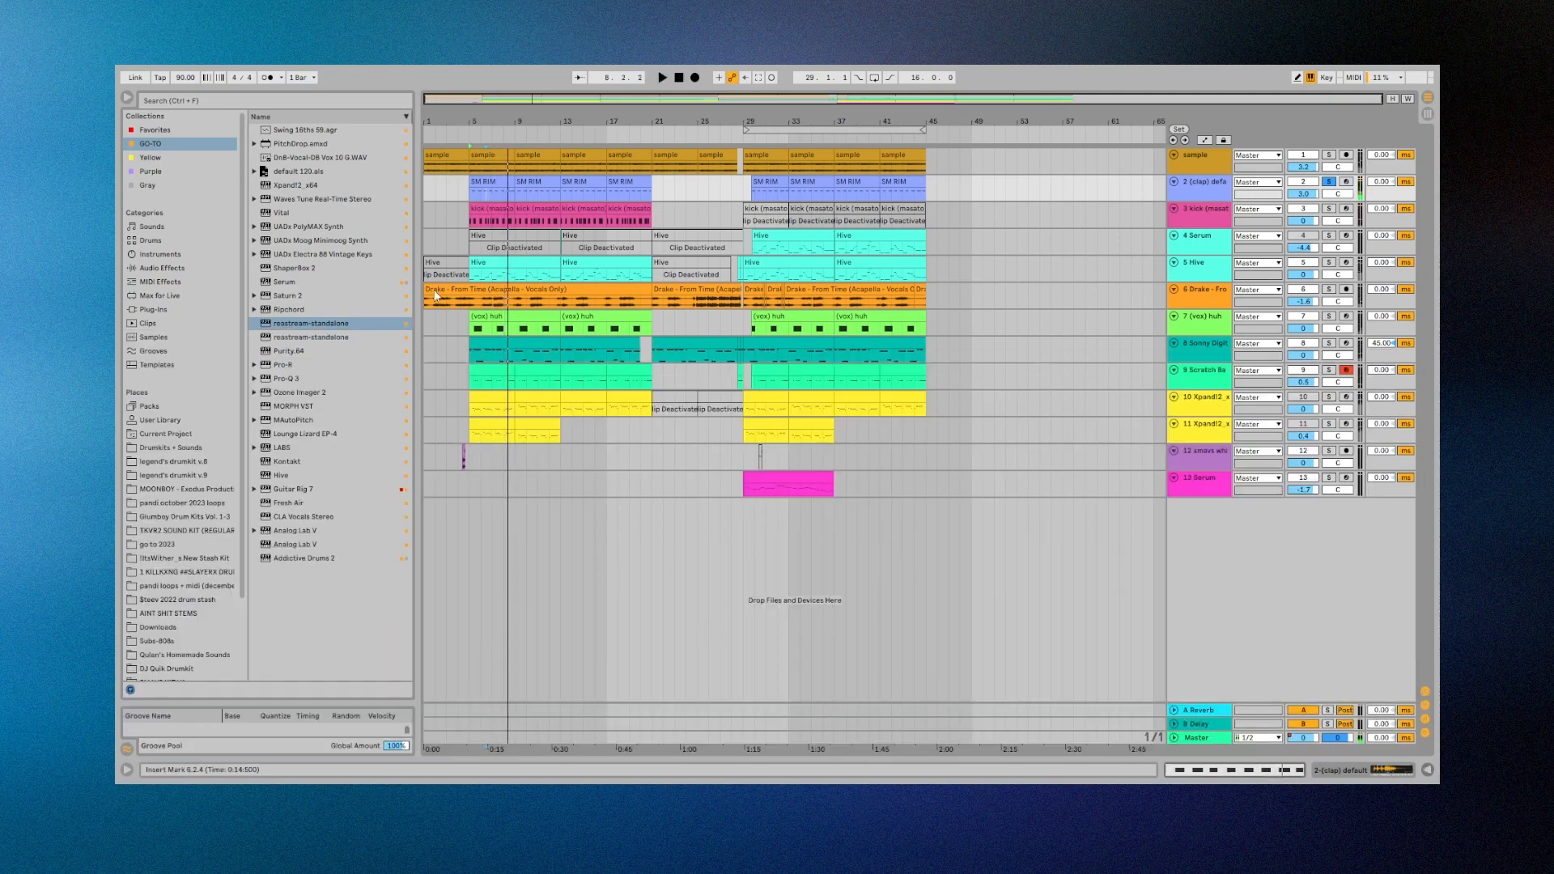
# Open the first kick clip in an enlarged note editor and solo the kick track.
pyautogui.doubleClick(487, 225)
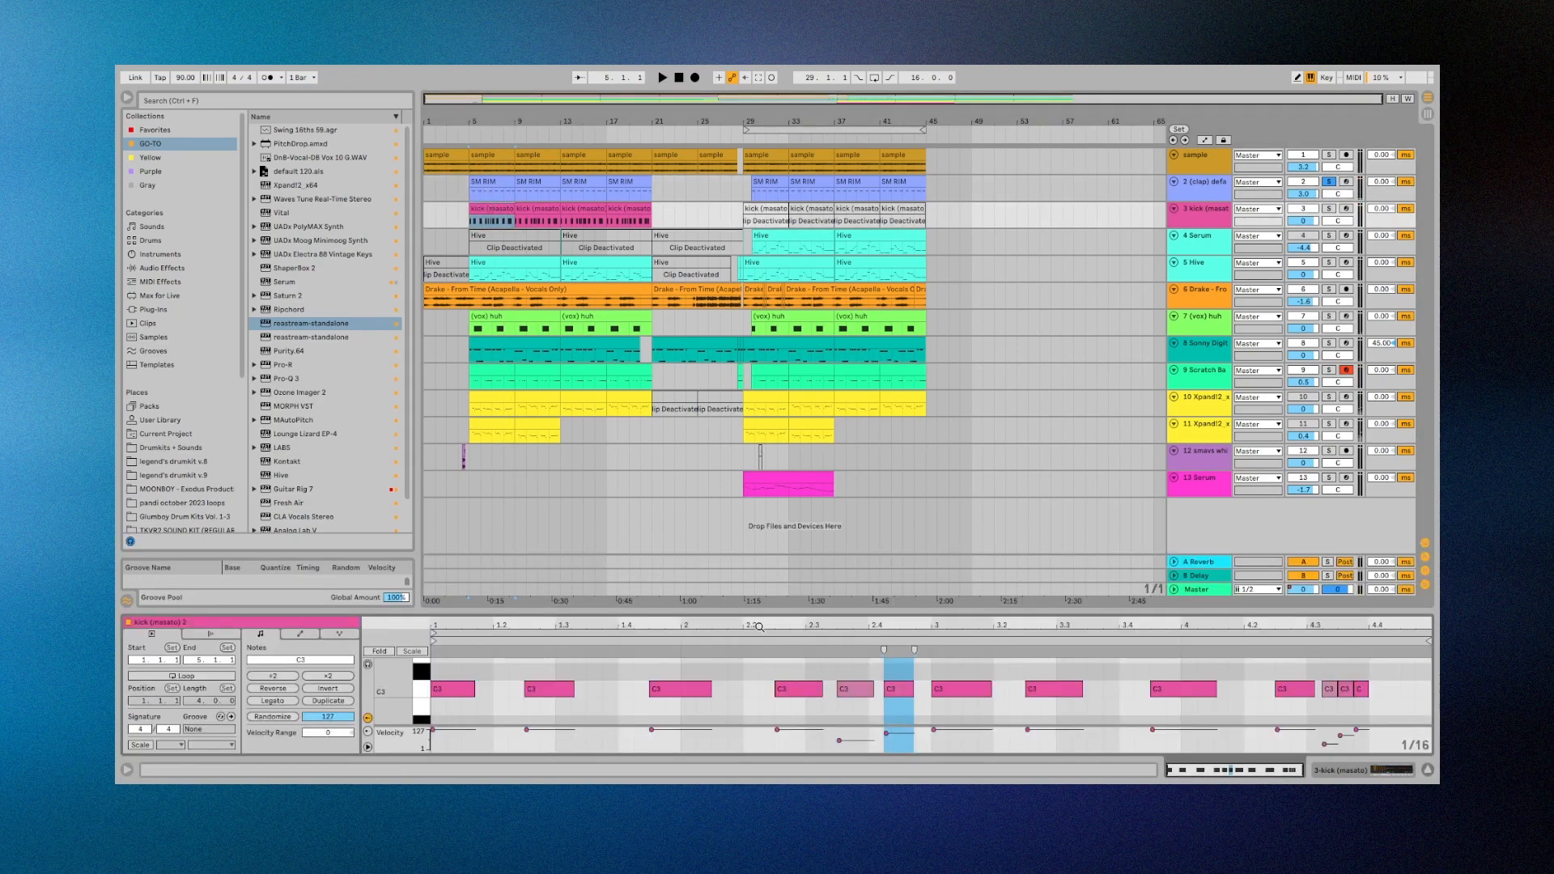
pyautogui.moveTo(753, 613); pyautogui.dragTo(753, 525)
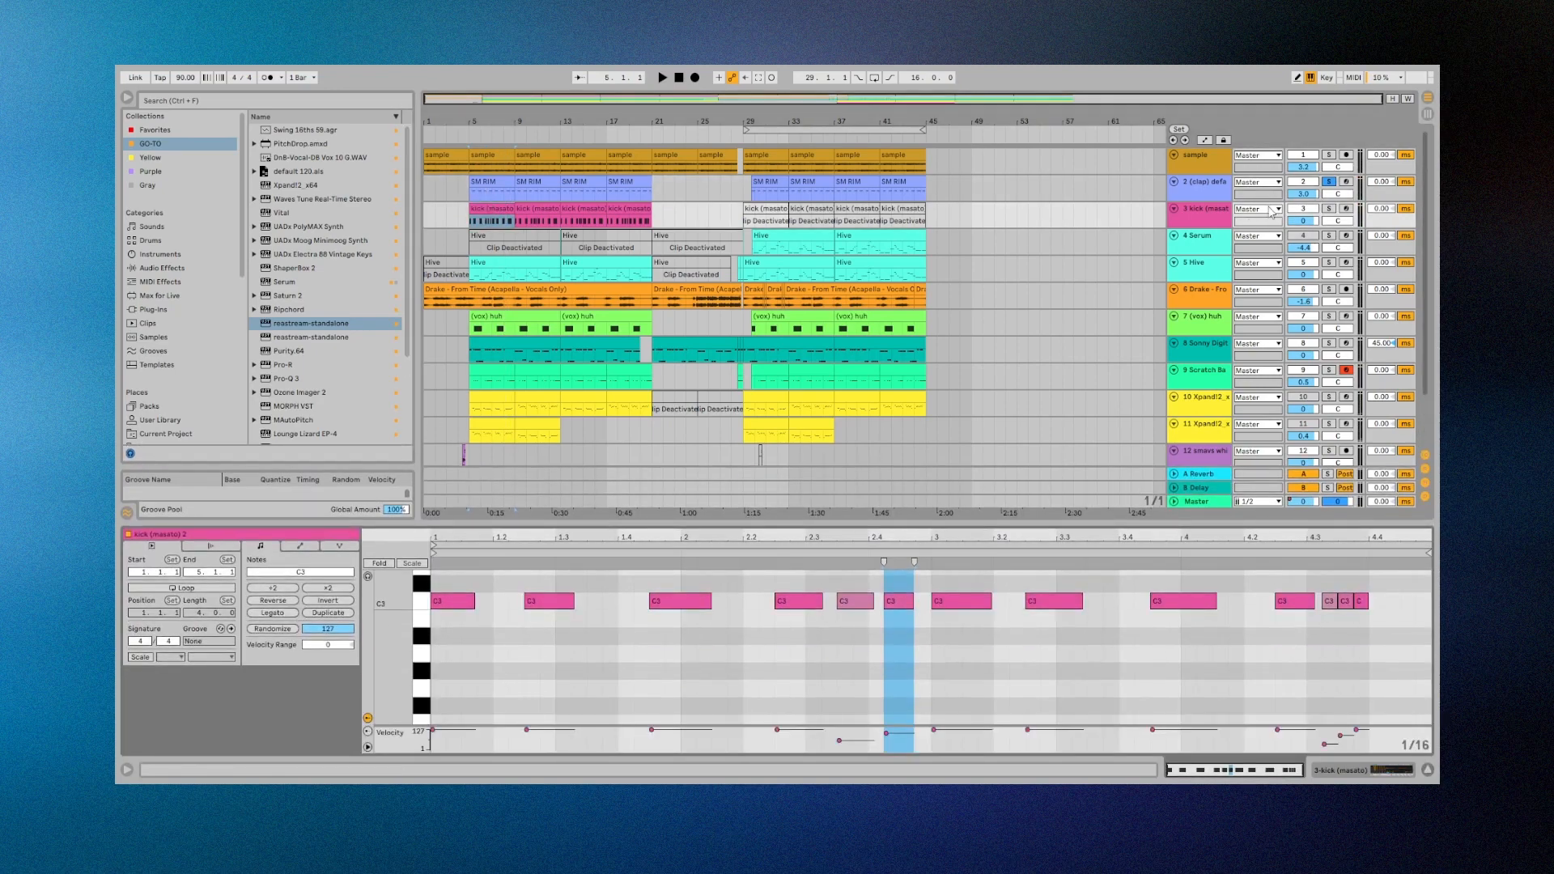
pyautogui.click(1324, 210)
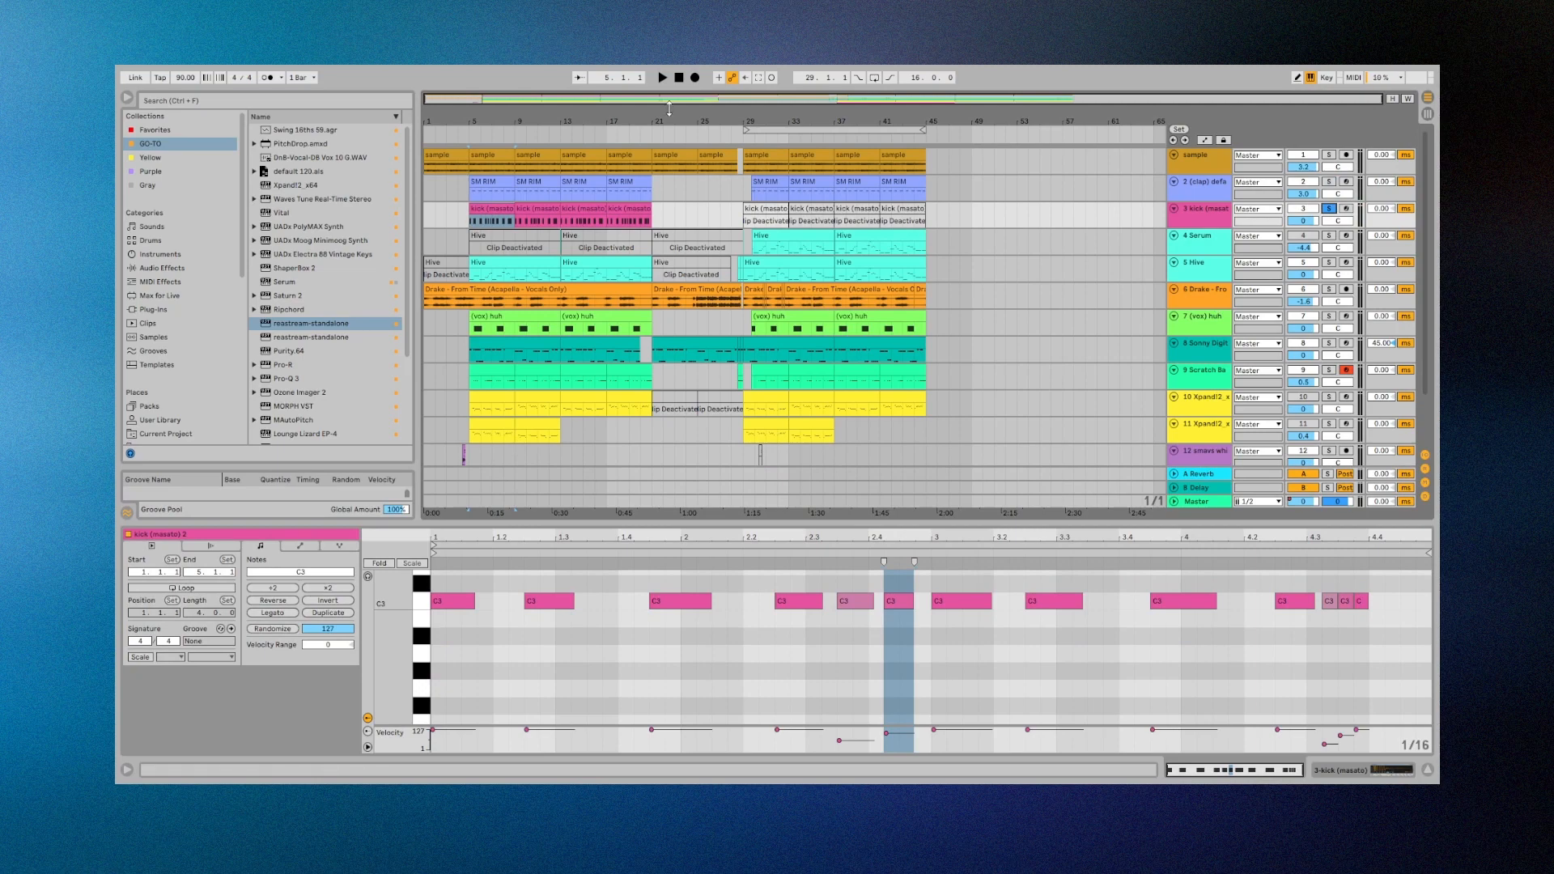
# Check the kick track's sampler, return to the first kick clip's notes and play the soloed kick.
pyautogui.doubleClick(1191, 212)
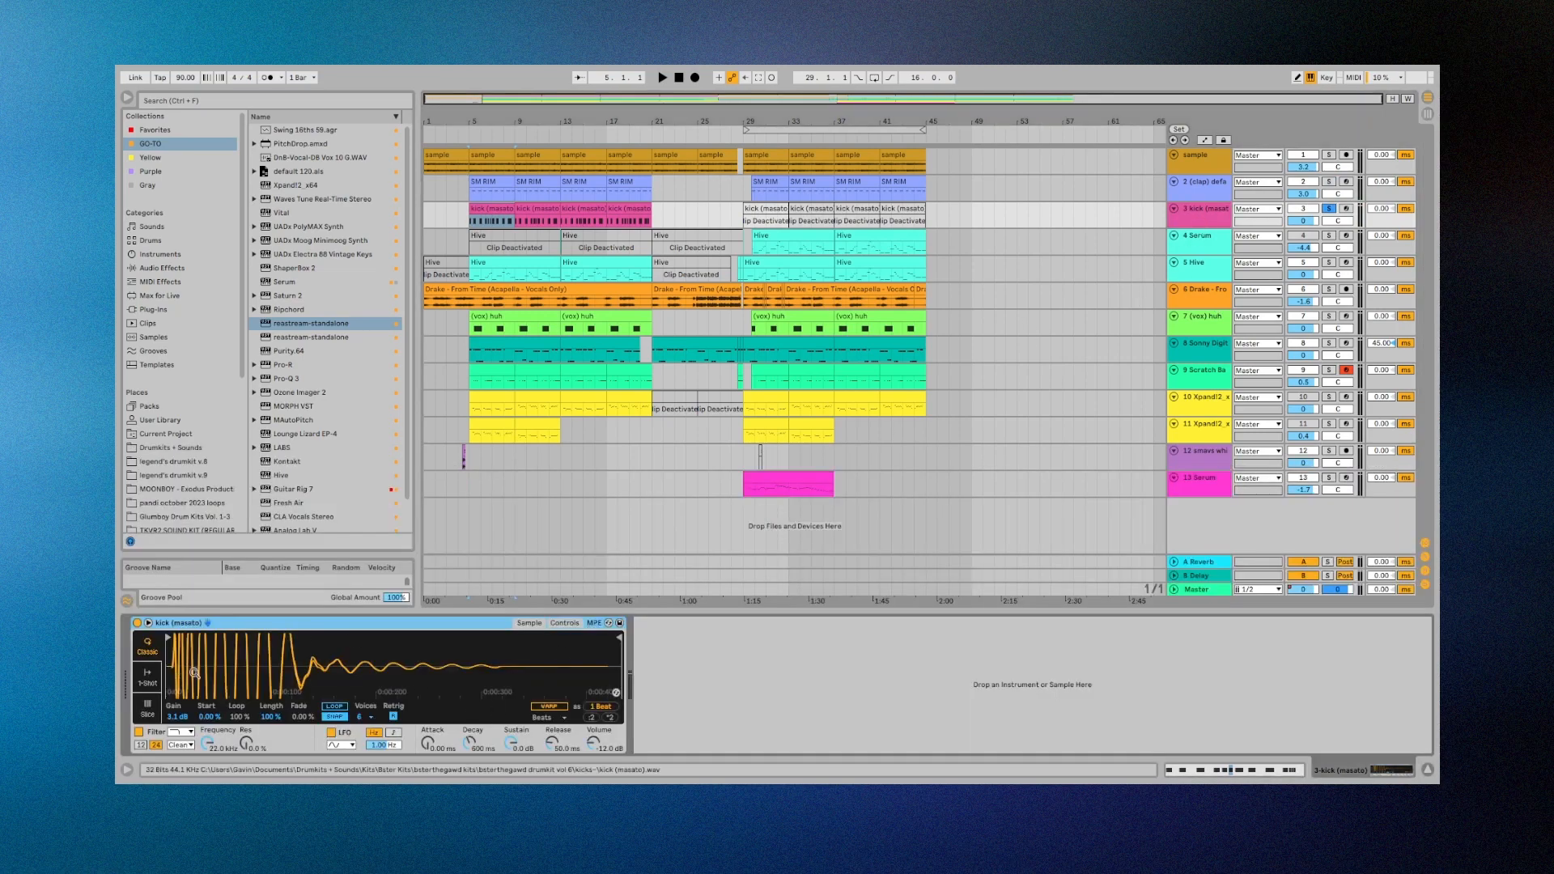
pyautogui.doubleClick(505, 207)
pyautogui.press('space')
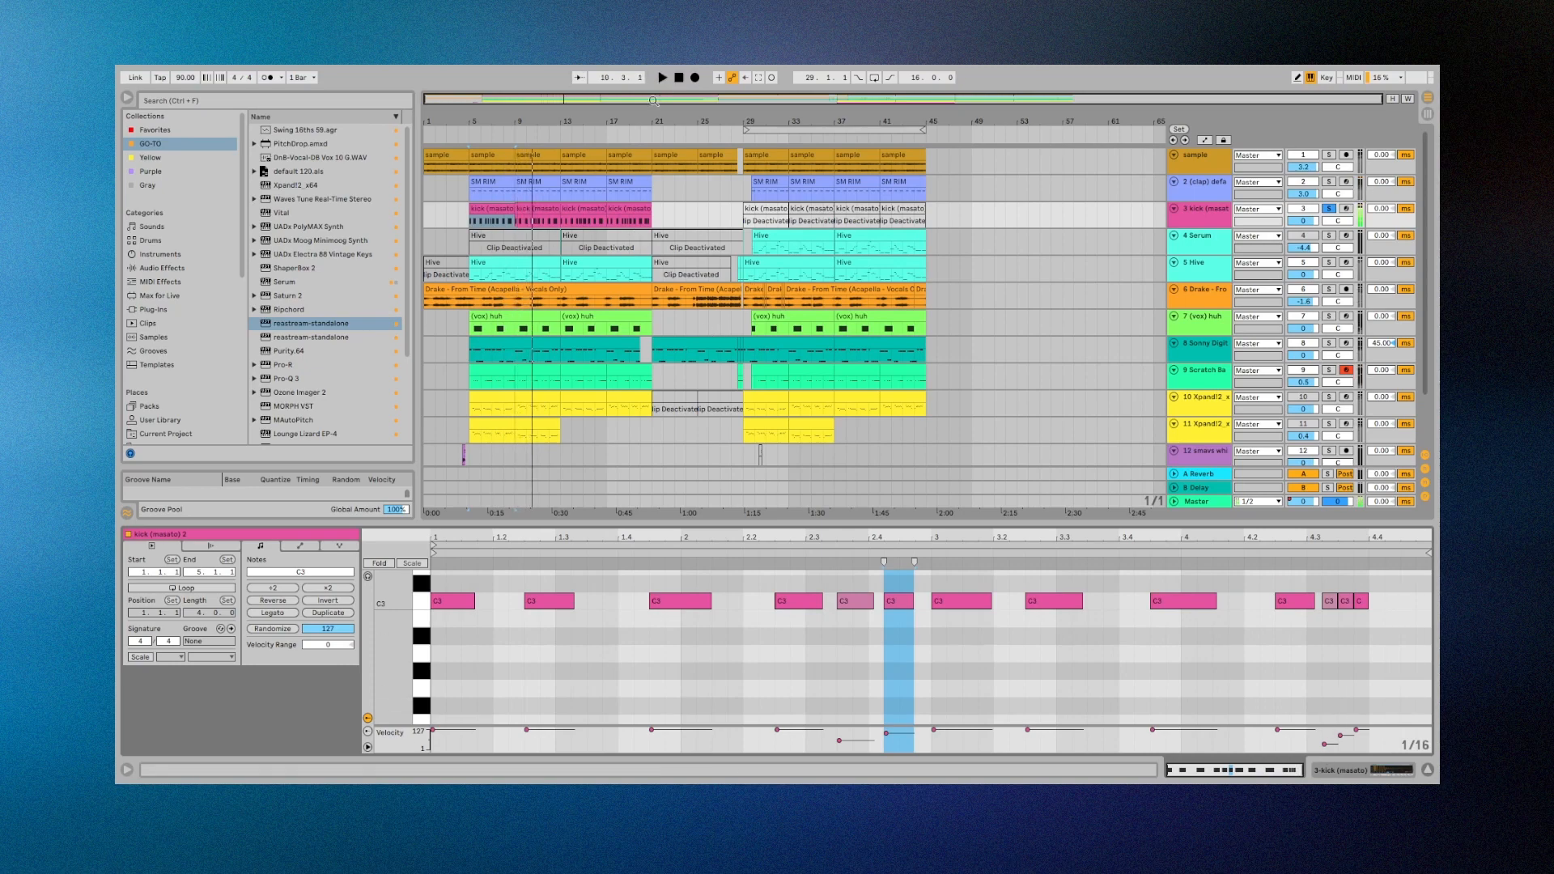
pyautogui.scroll(-2, 526, 282)
pyautogui.scroll(2, 526, 282)
pyautogui.scroll(-2, 528, 279)
pyautogui.scroll(2, 530, 275)
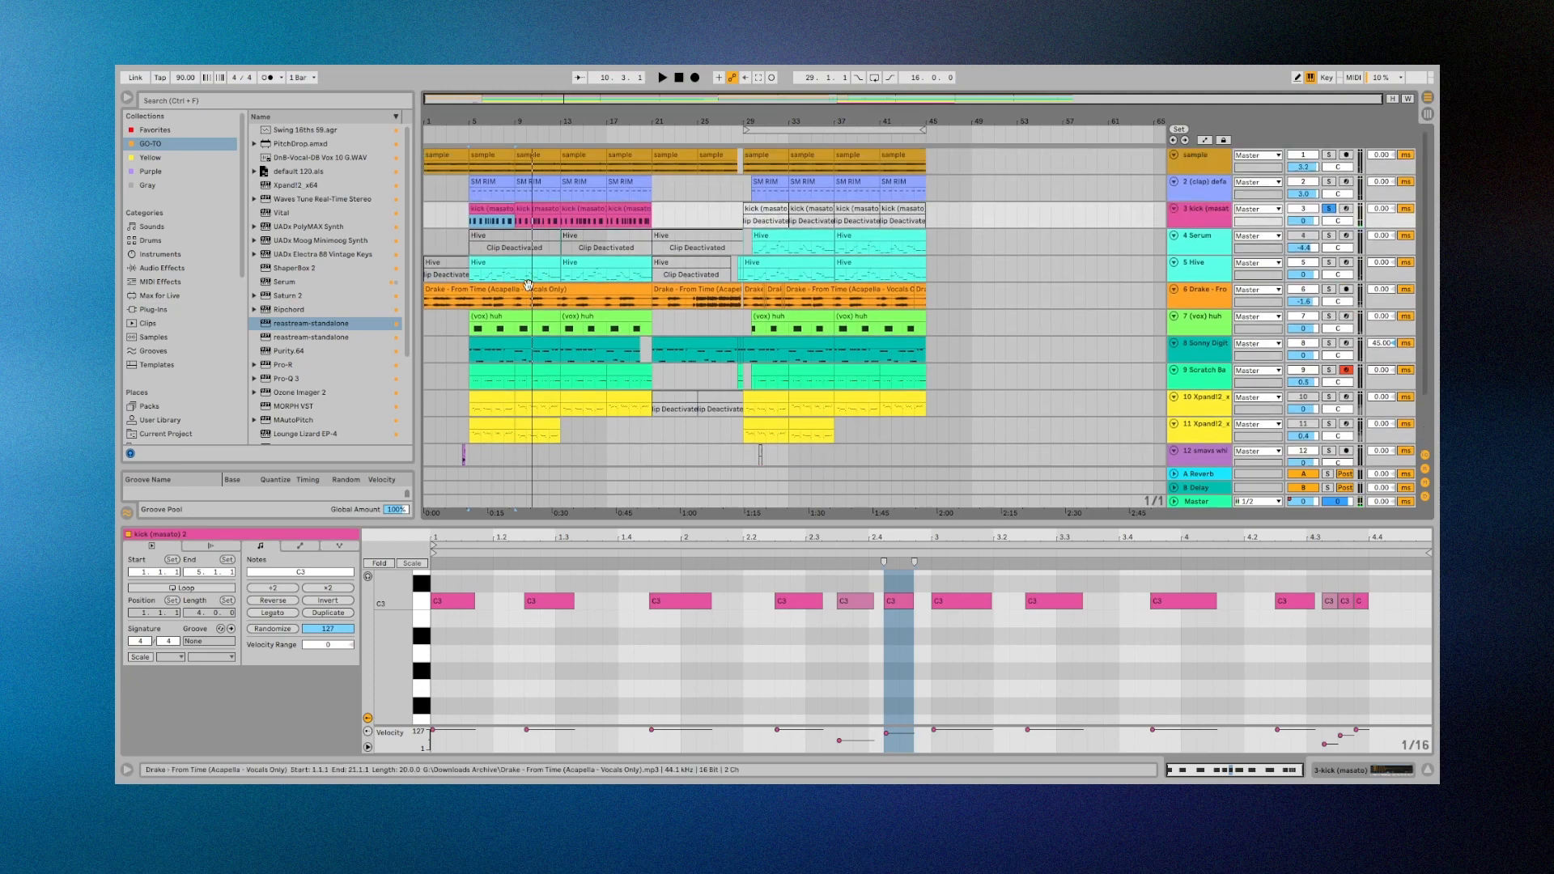
pyautogui.scroll(-2, 534, 266)
pyautogui.scroll(2, 559, 283)
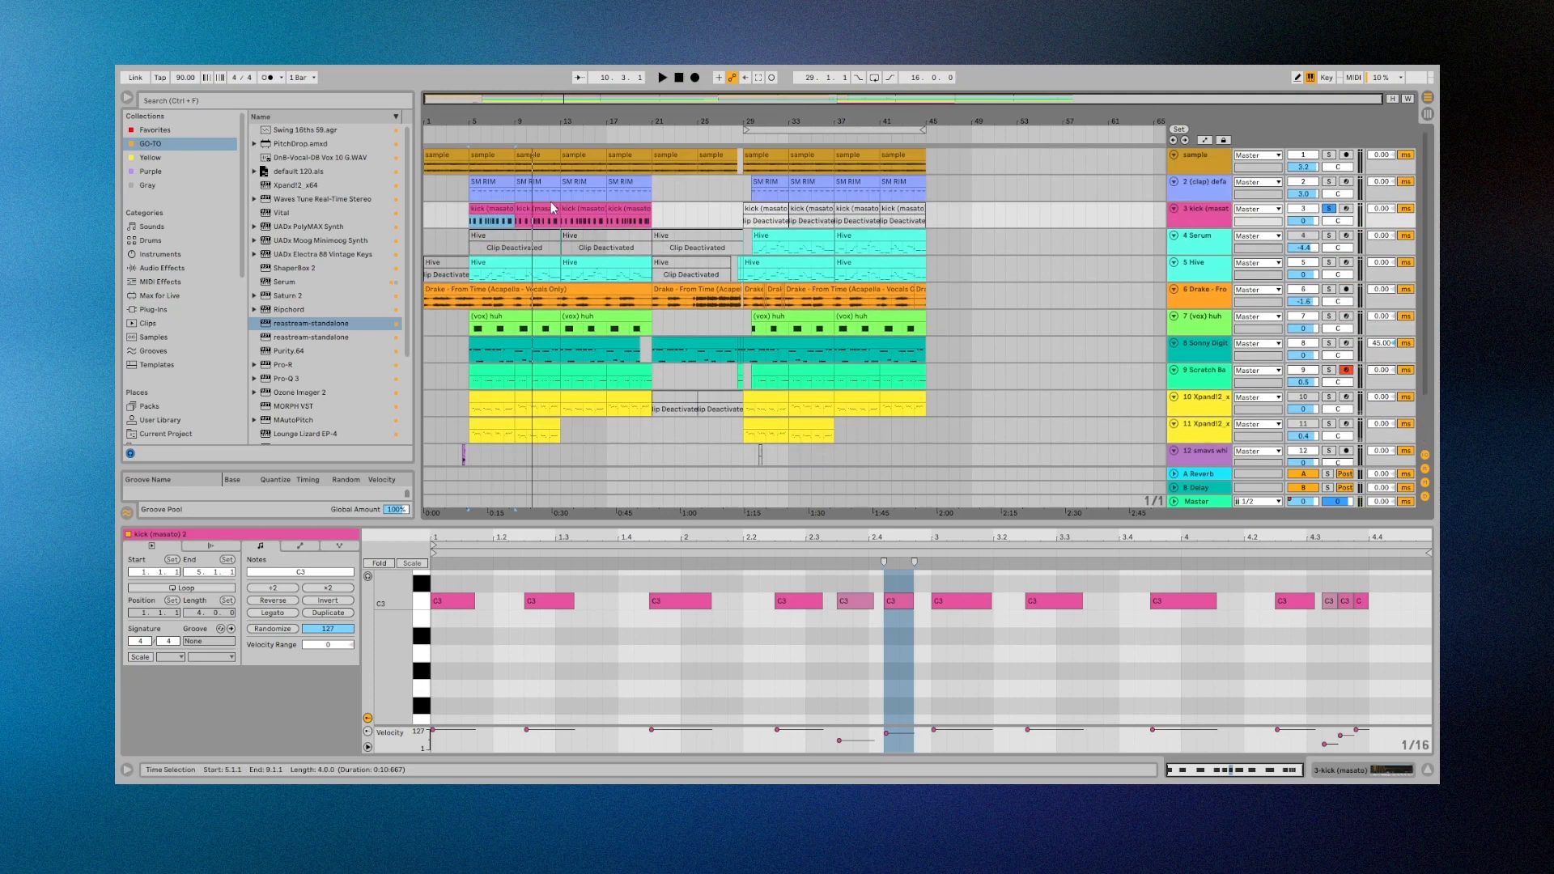
# Solo the Hive track and open the notes of its active clip at bar 5, leaving the notes deselected.
pyautogui.click(534, 268)
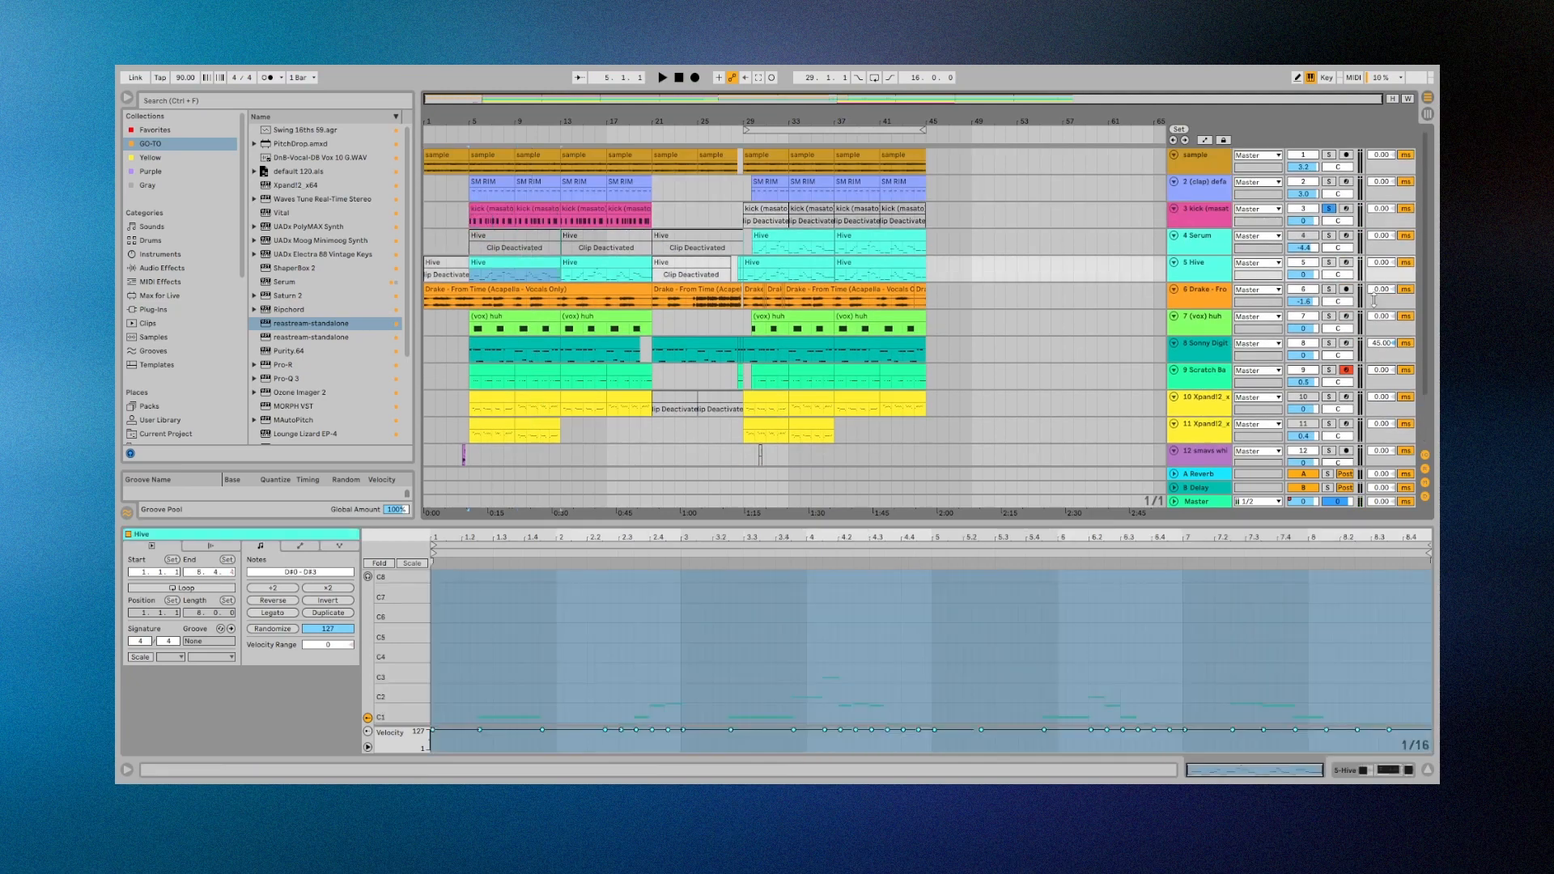
pyautogui.click(1329, 263)
pyautogui.click(1033, 299)
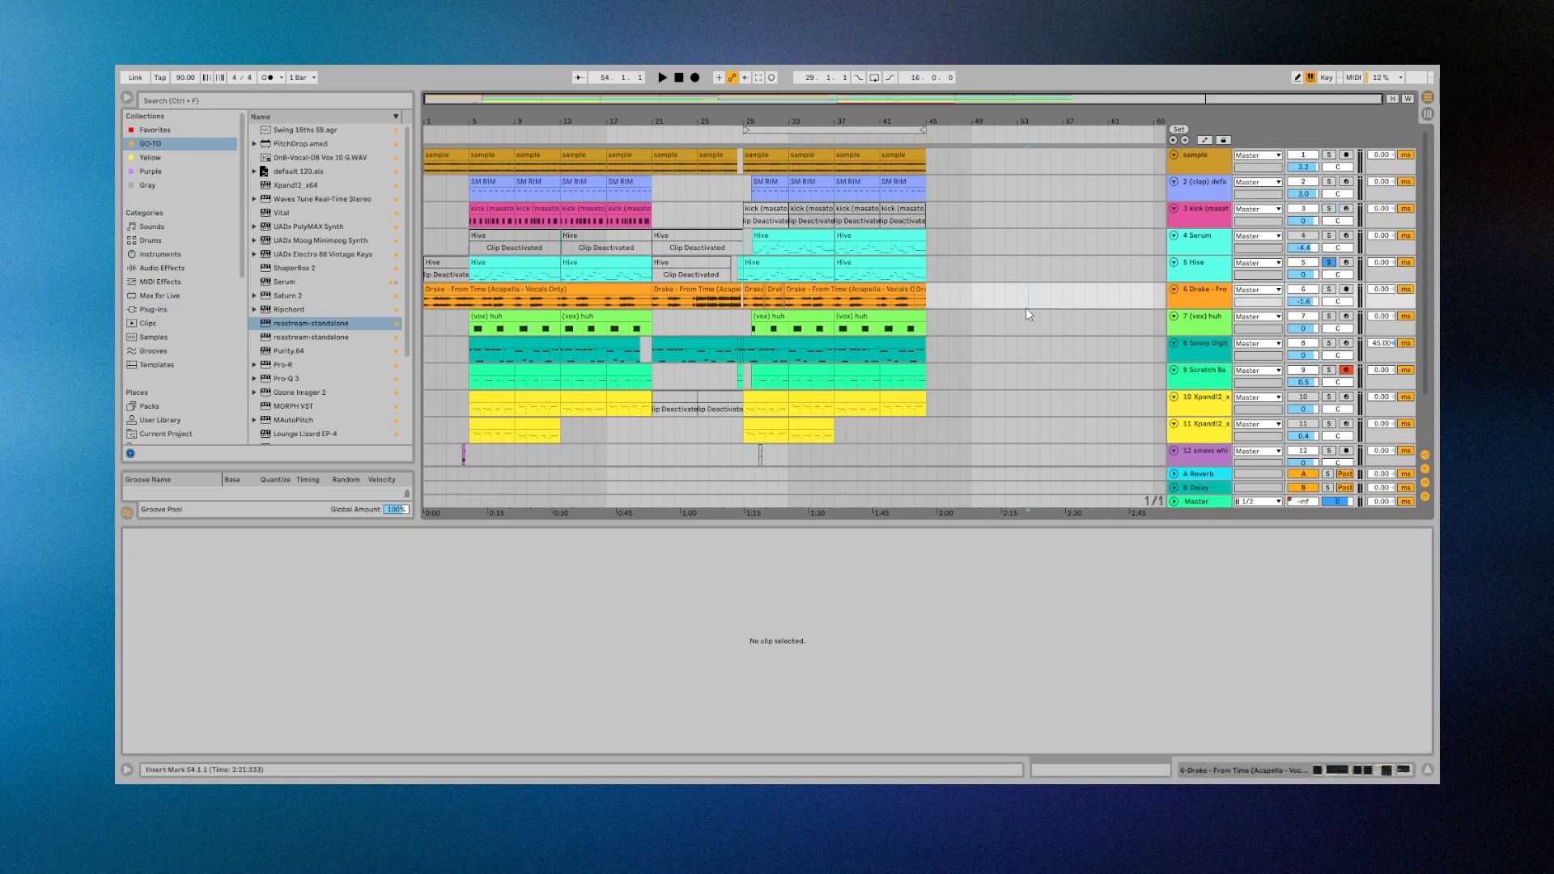
pyautogui.click(508, 270)
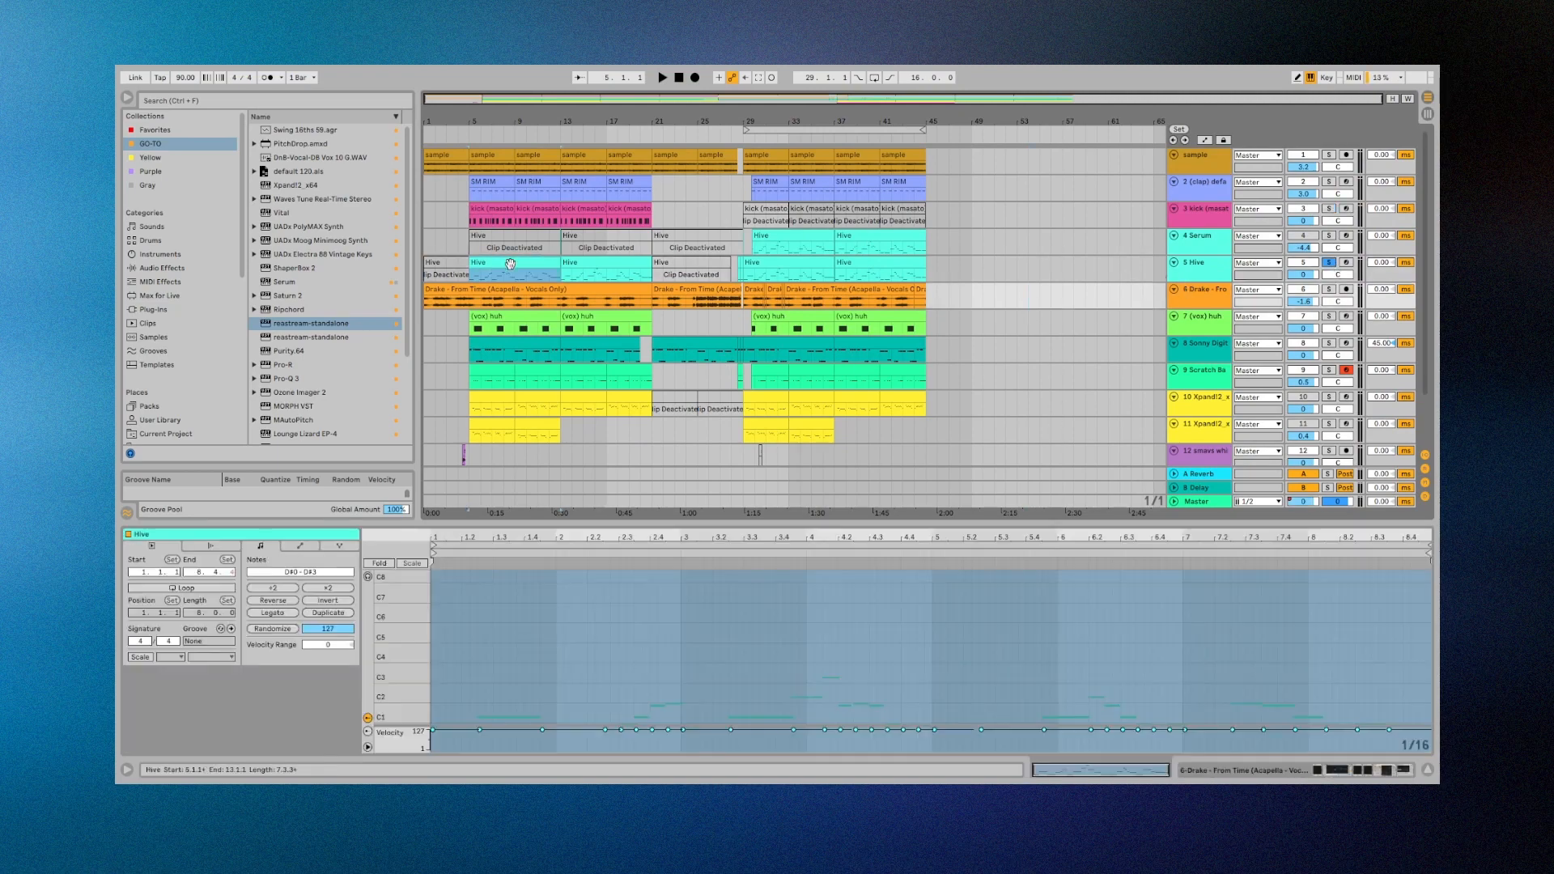
pyautogui.click(619, 614)
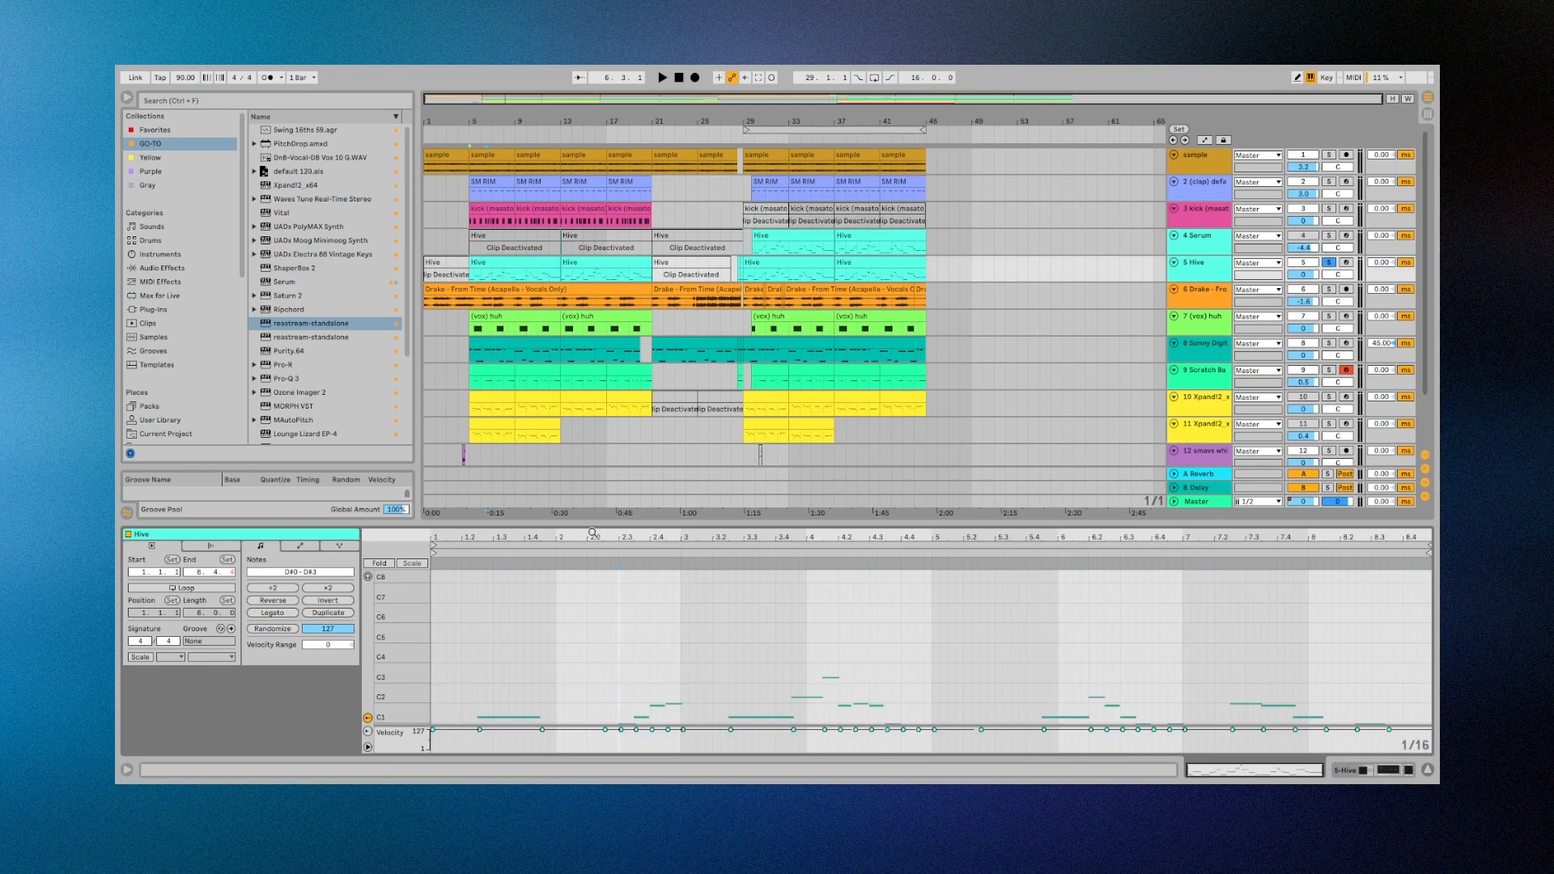
# Enlarge the note editor and examine the Hive clip's note pattern up close across its octaves.
pyautogui.moveTo(600, 511); pyautogui.dragTo(653, 463)
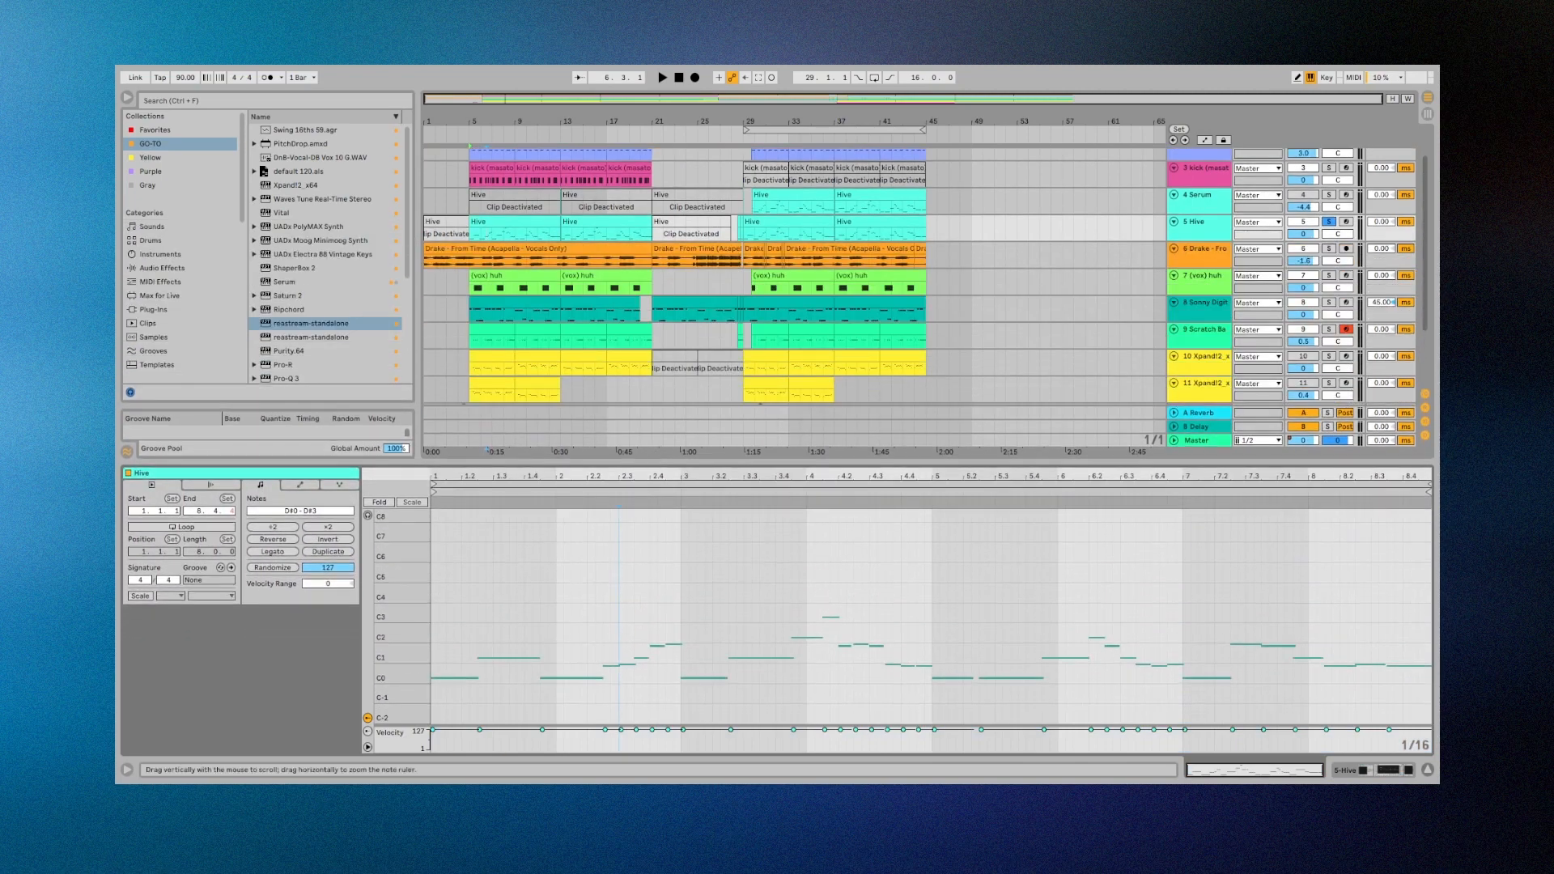
pyautogui.moveTo(392, 614); pyautogui.dragTo(438, 635)
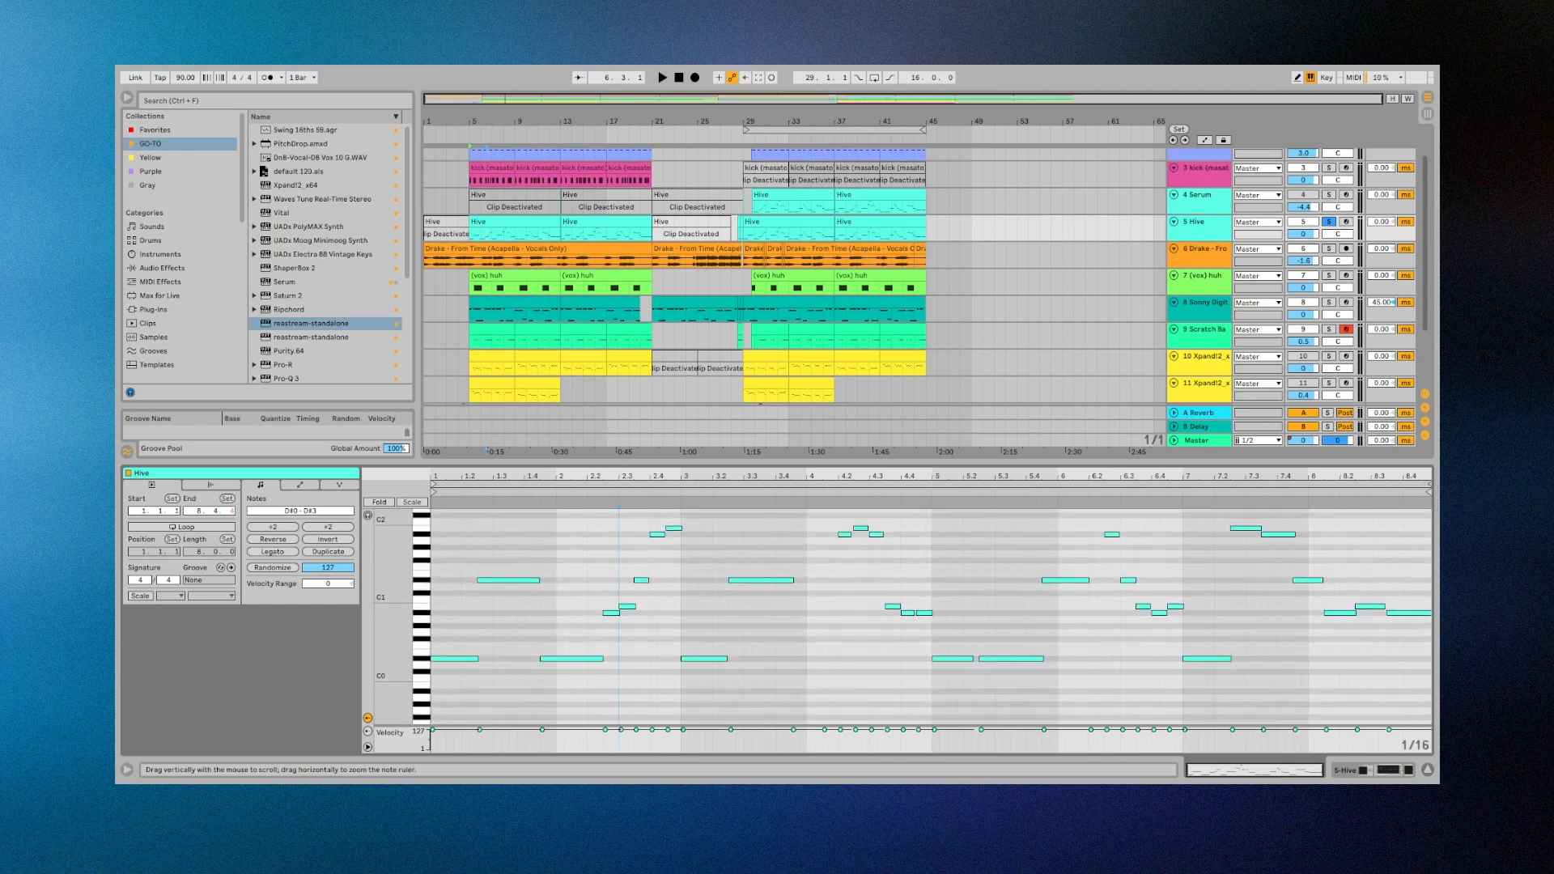
pyautogui.scroll(10, 556, 601)
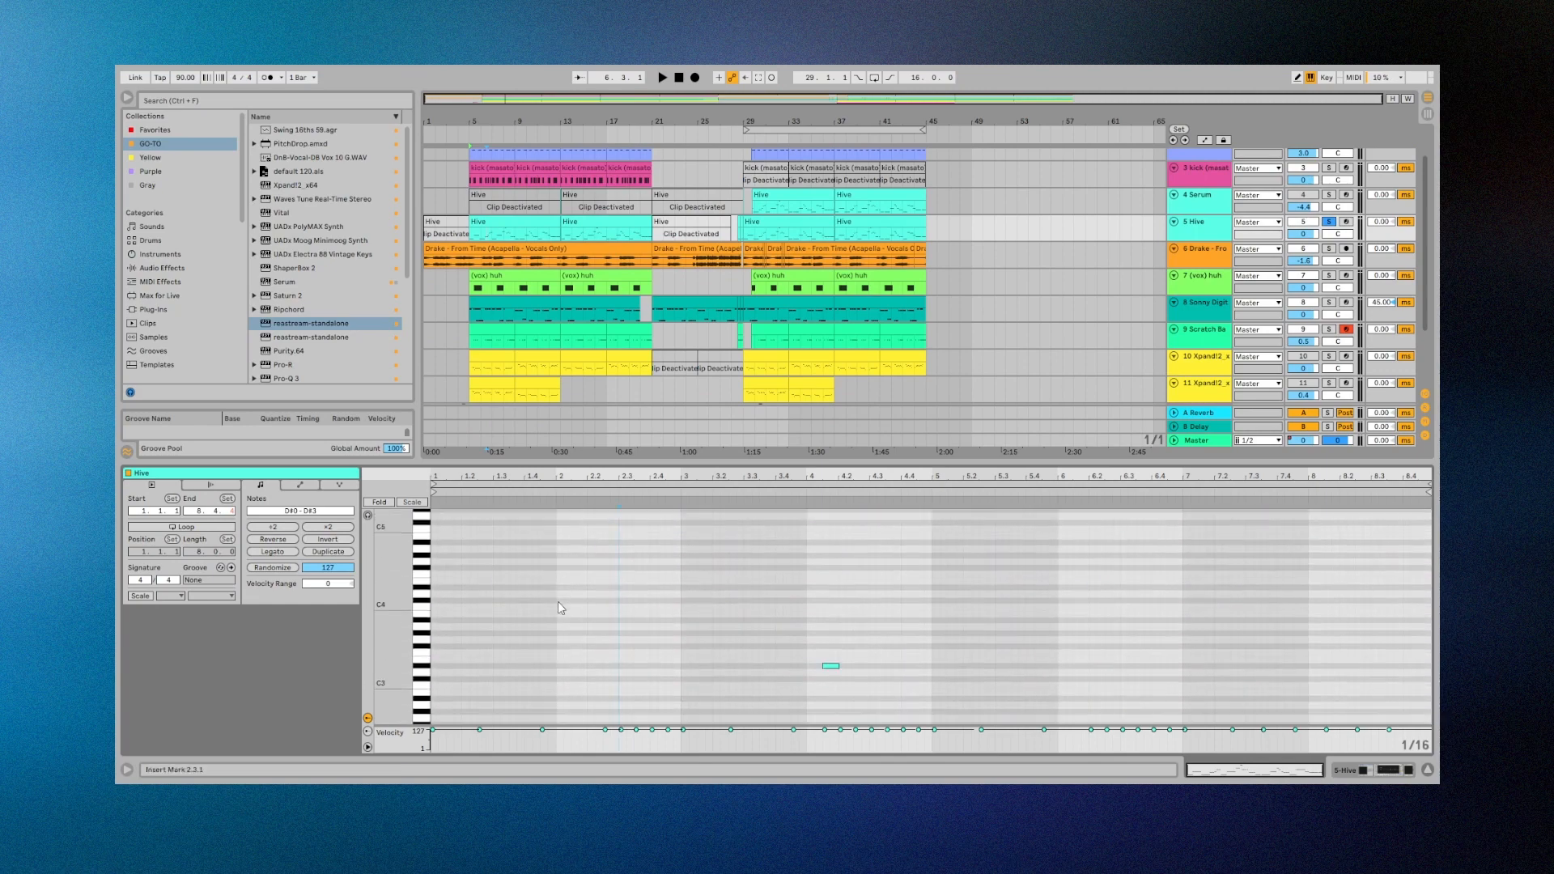
pyautogui.scroll(-12, 556, 601)
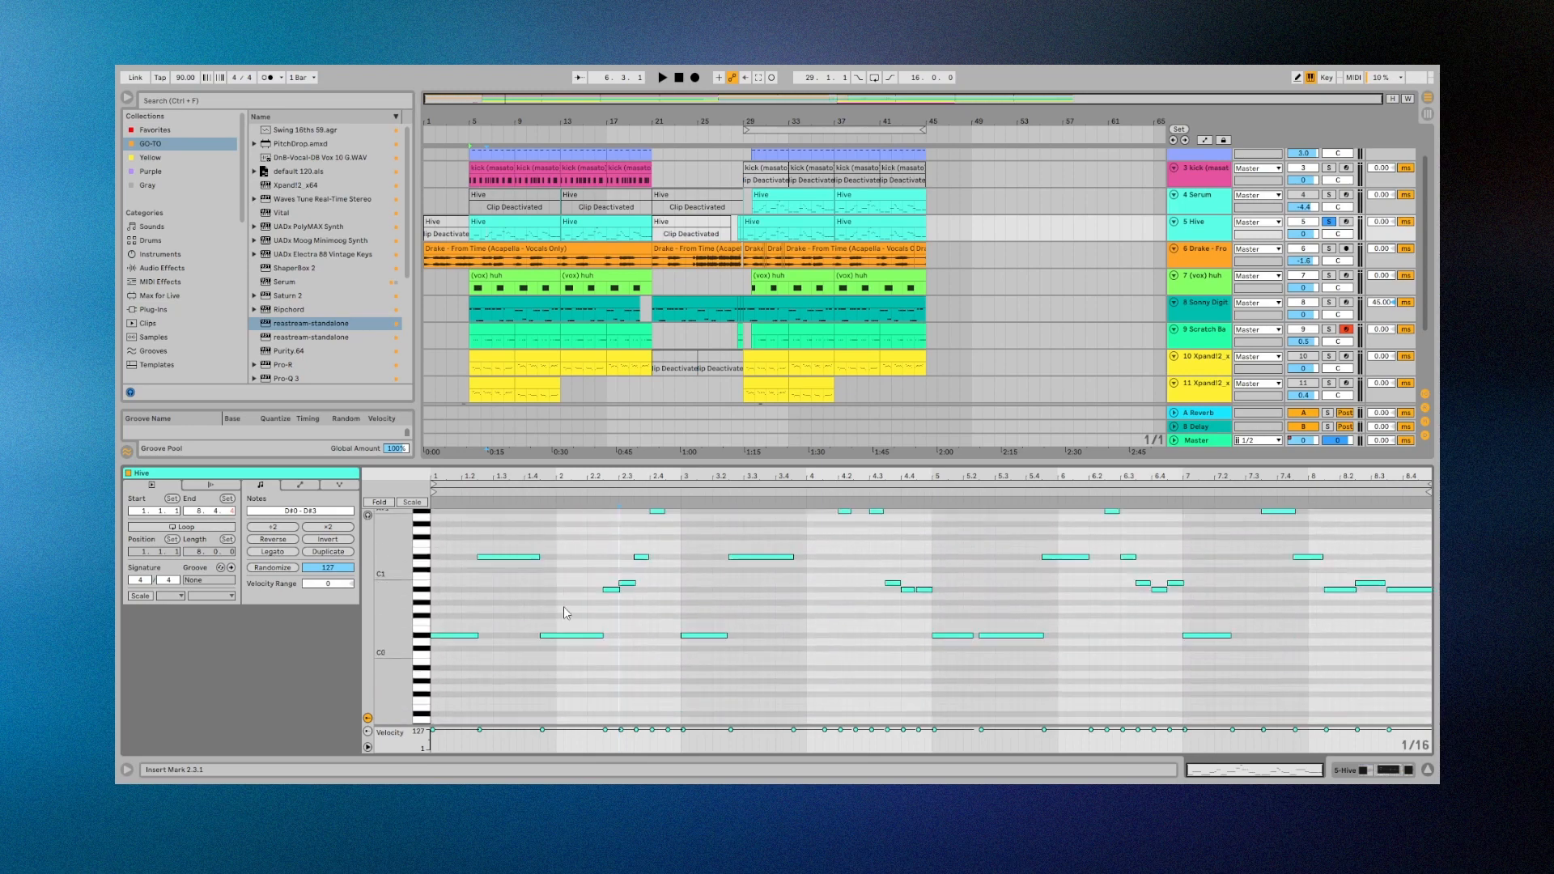
pyautogui.scroll(-3, 564, 612)
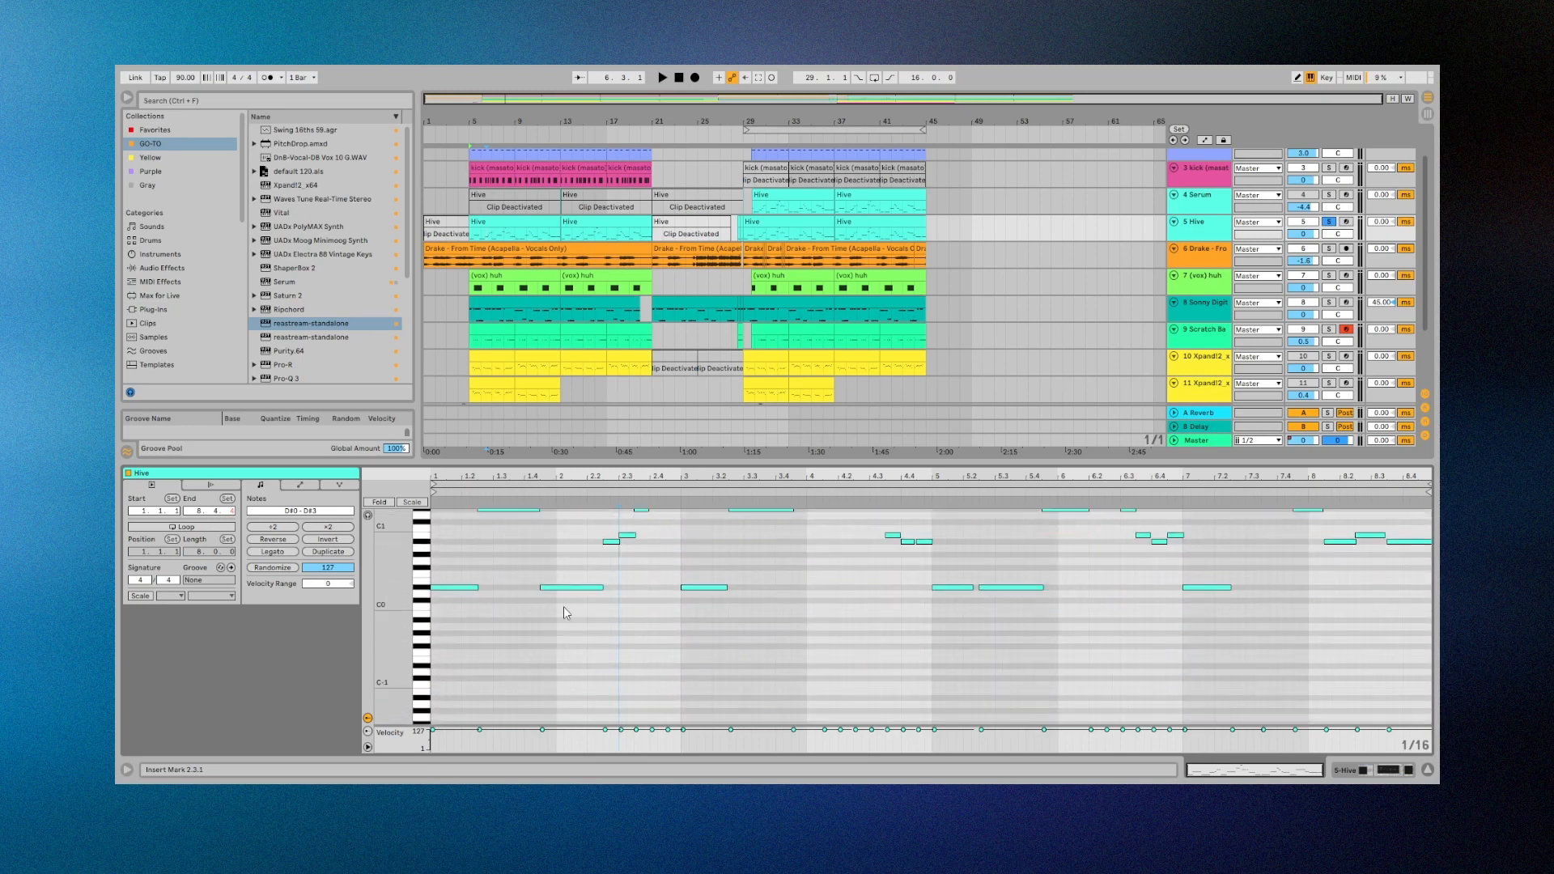
pyautogui.scroll(3, 564, 608)
pyautogui.scroll(-5, 564, 608)
pyautogui.scroll(7, 564, 608)
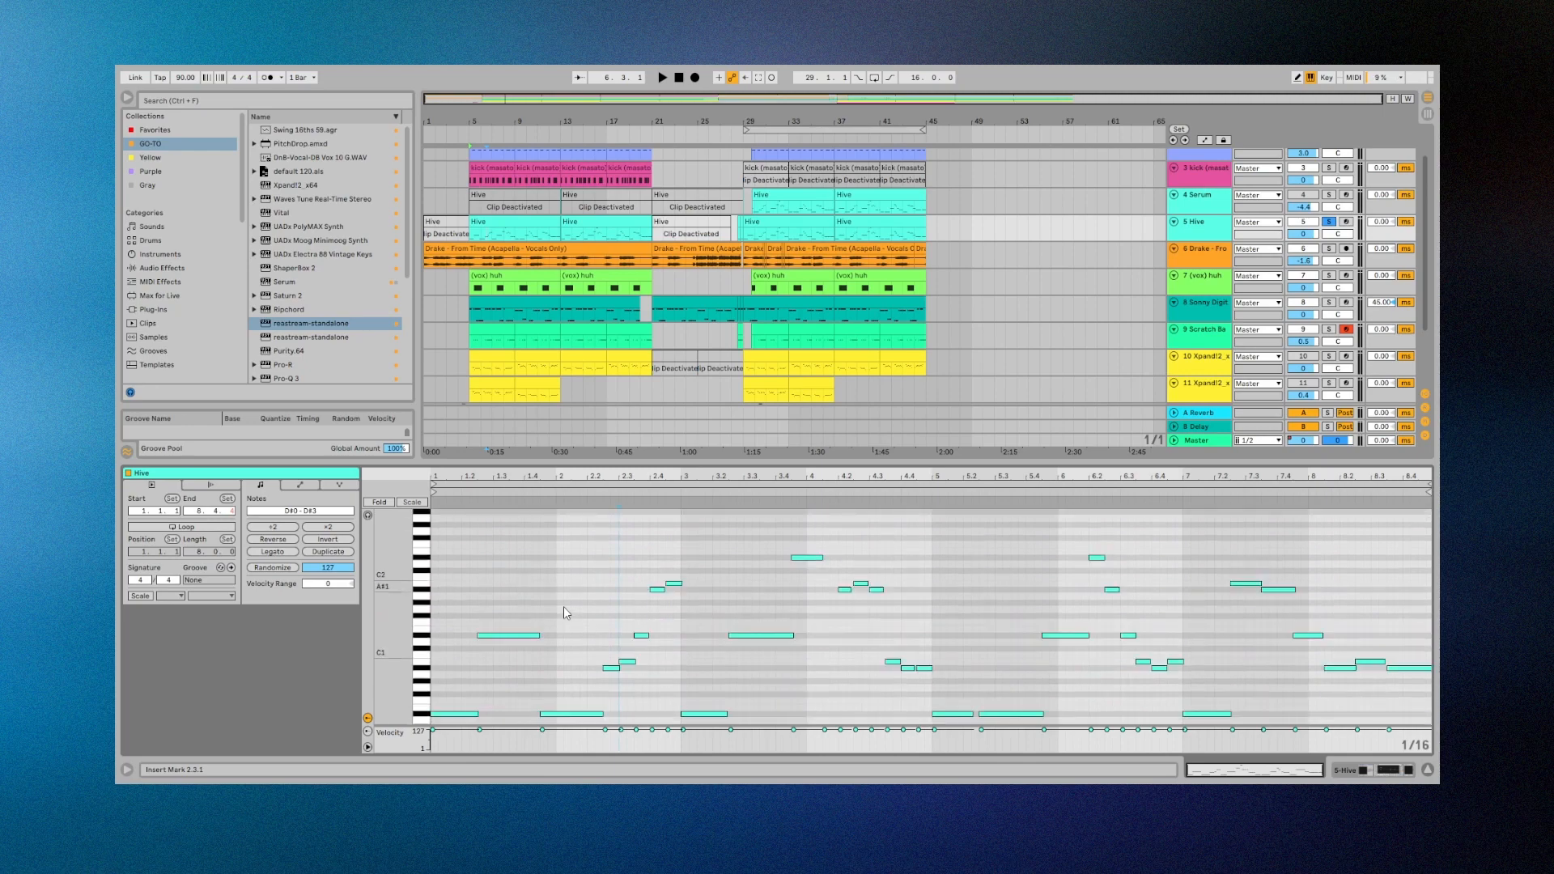
pyautogui.scroll(-1, 563, 605)
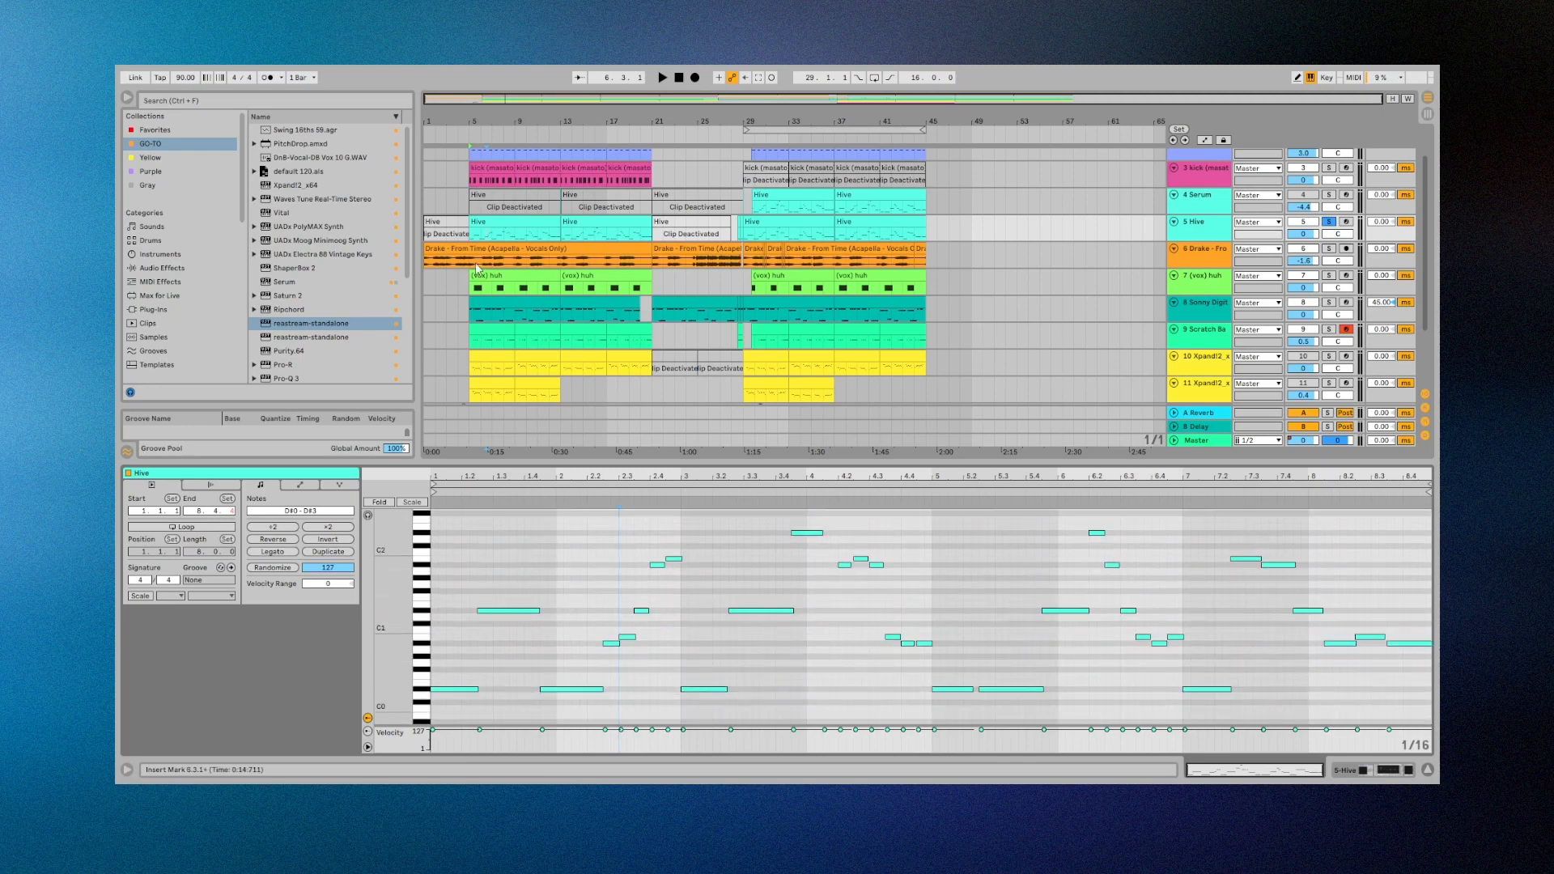
# Check the Hive track's devices, then play the soloed Hive clip from bar 5 while following its notes.
pyautogui.click(1211, 227)
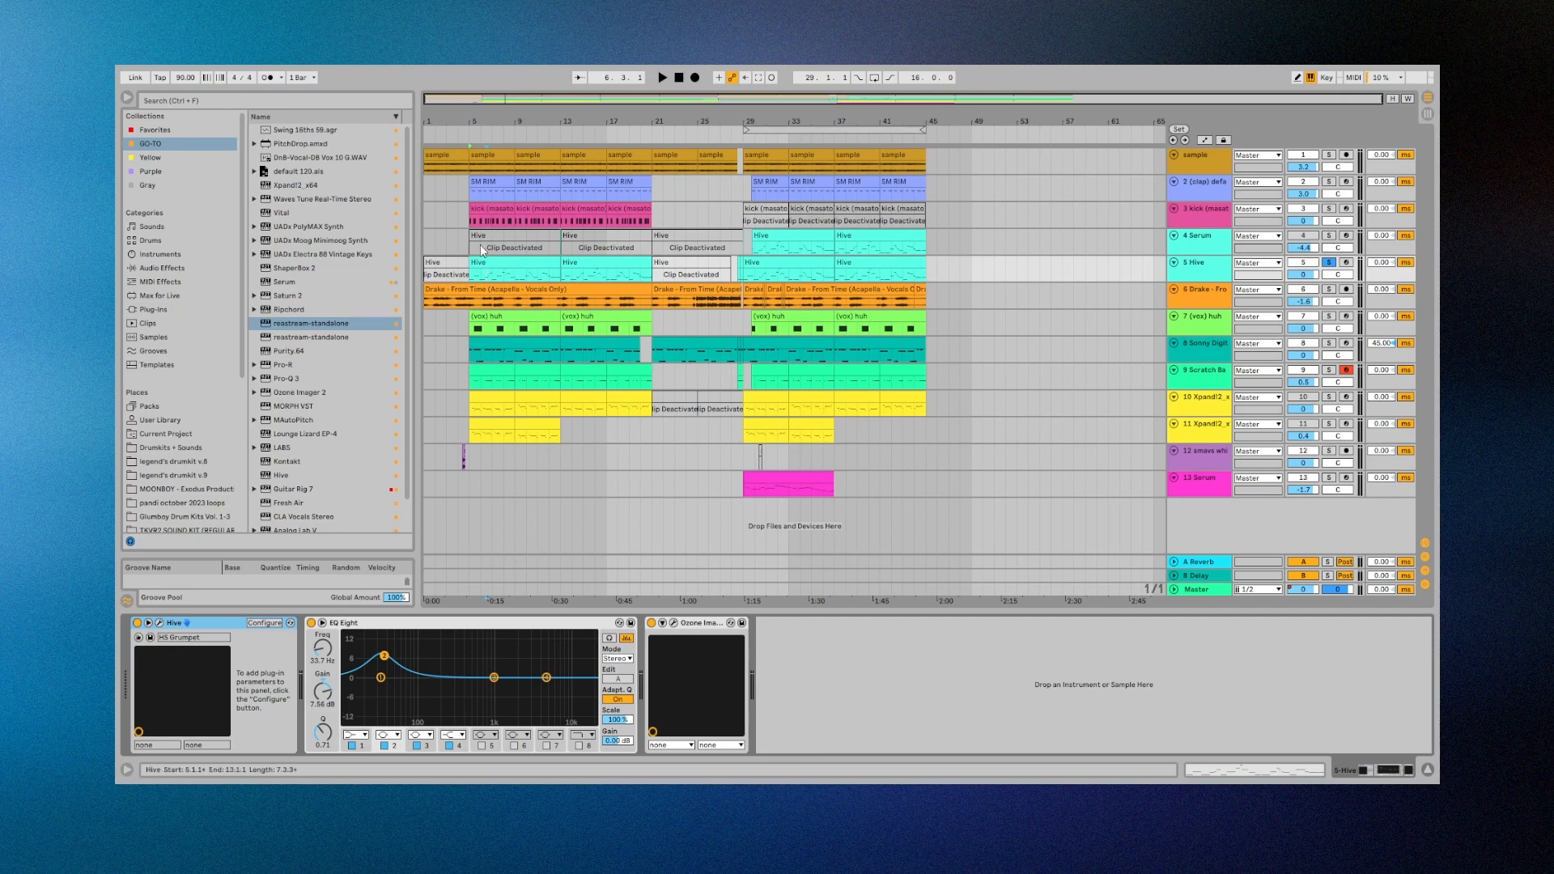
pyautogui.click(470, 275)
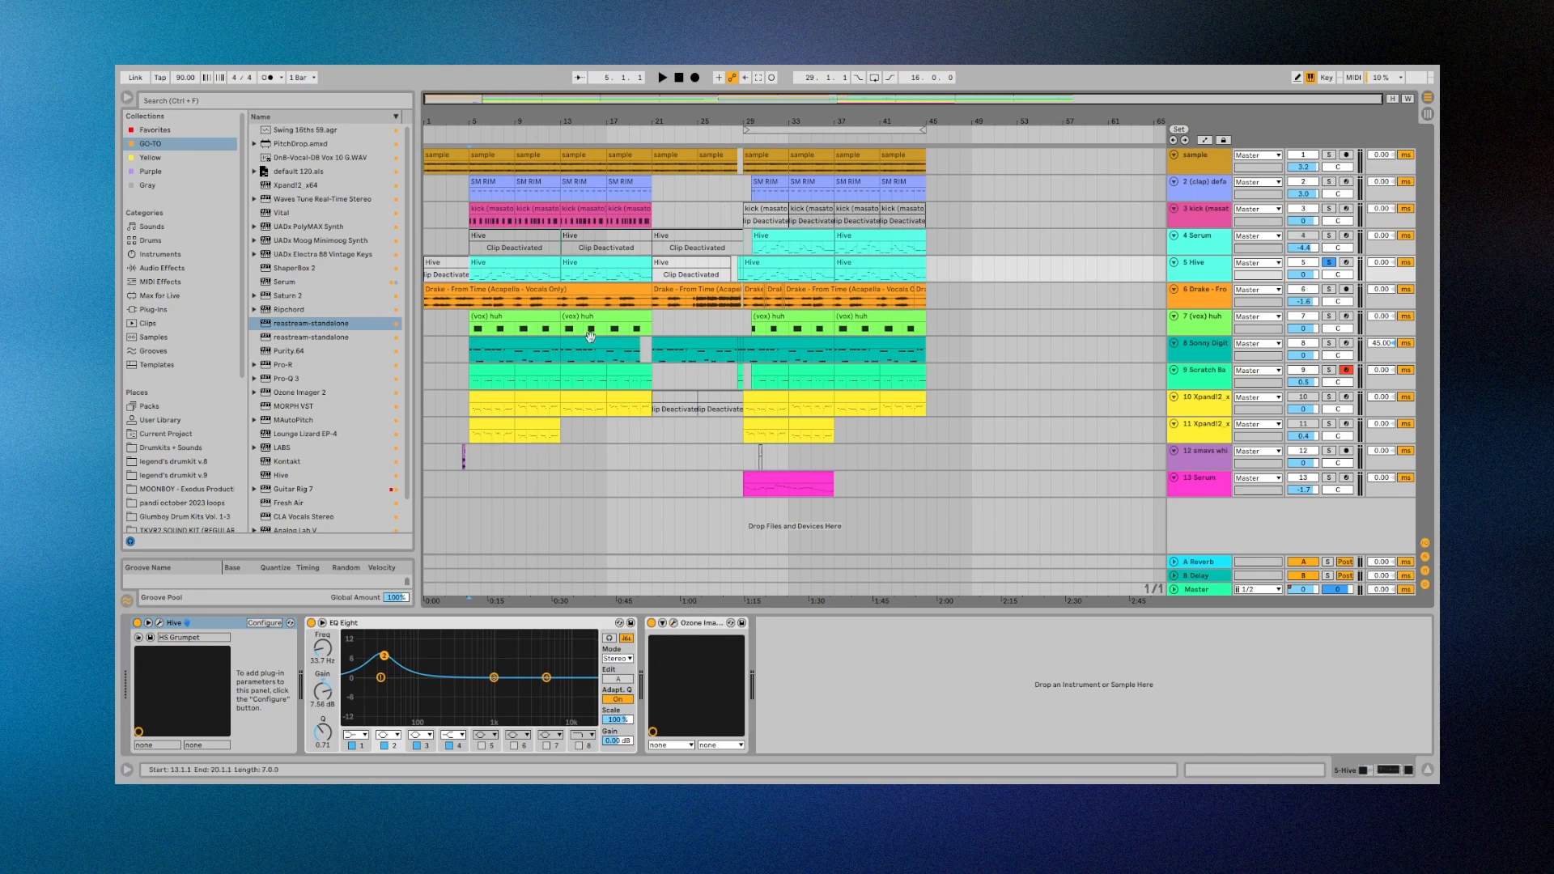
pyautogui.click(662, 78)
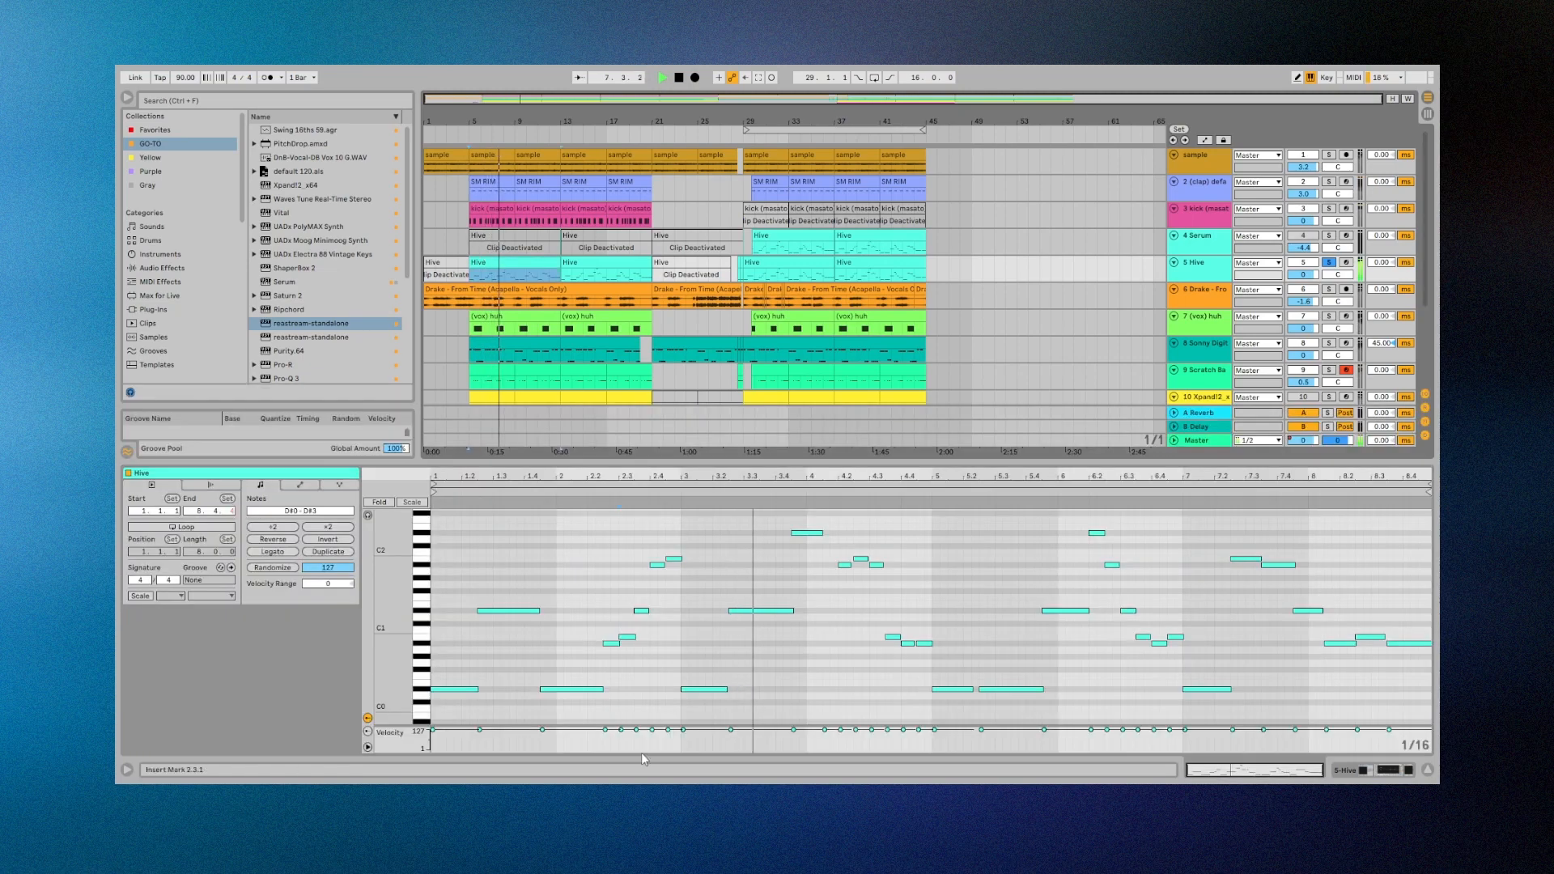
pyautogui.scroll(3, 809, 585)
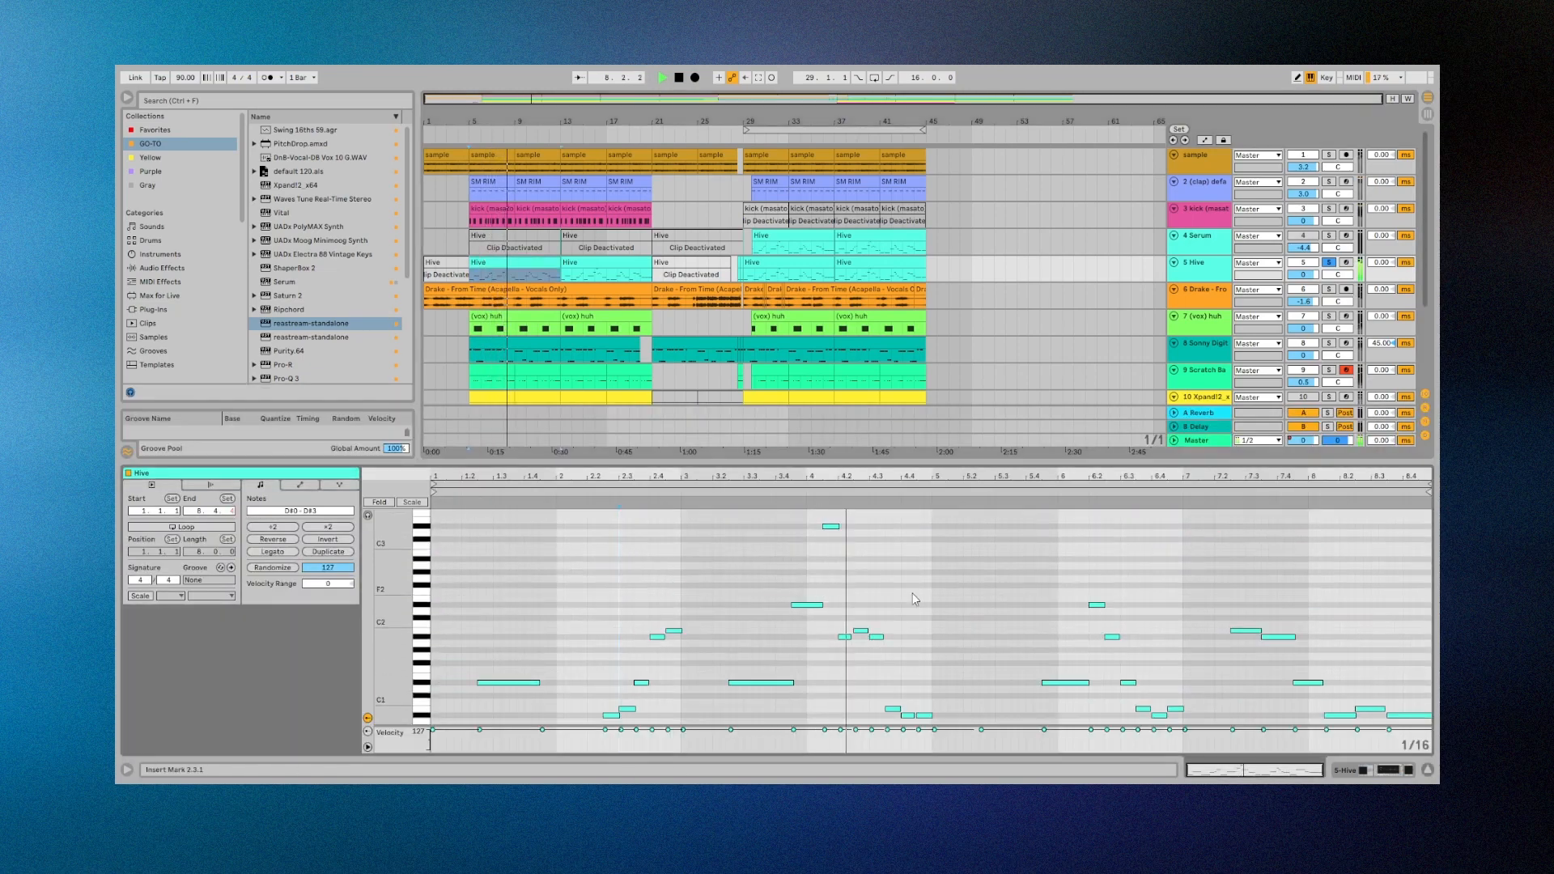
pyautogui.scroll(-3, 913, 594)
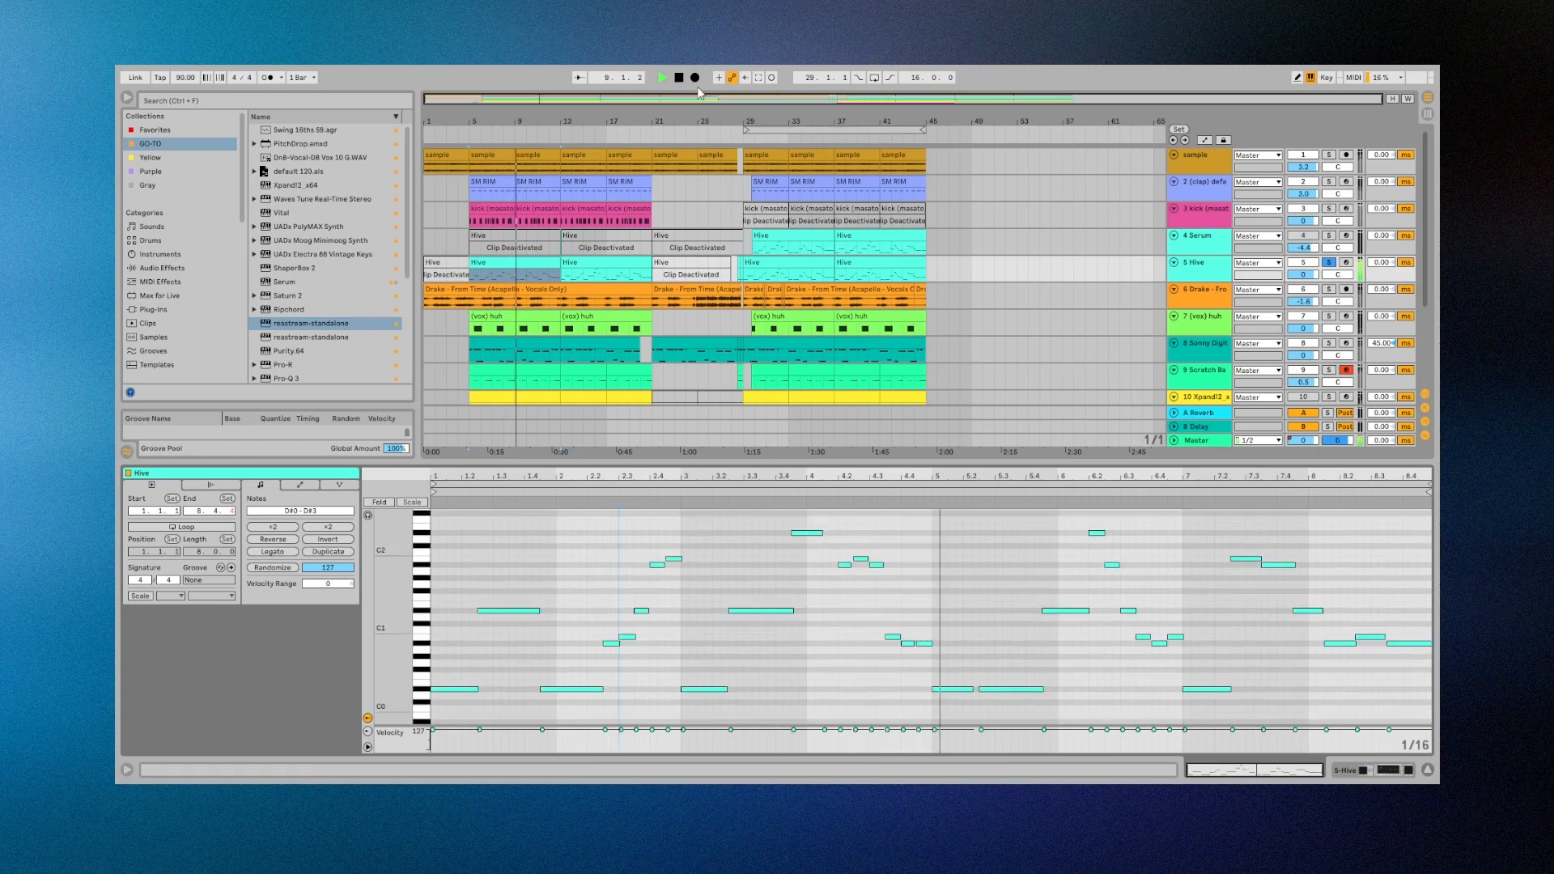
pyautogui.press('space')
pyautogui.scroll(-1, 738, 687)
pyautogui.scroll(3, 738, 687)
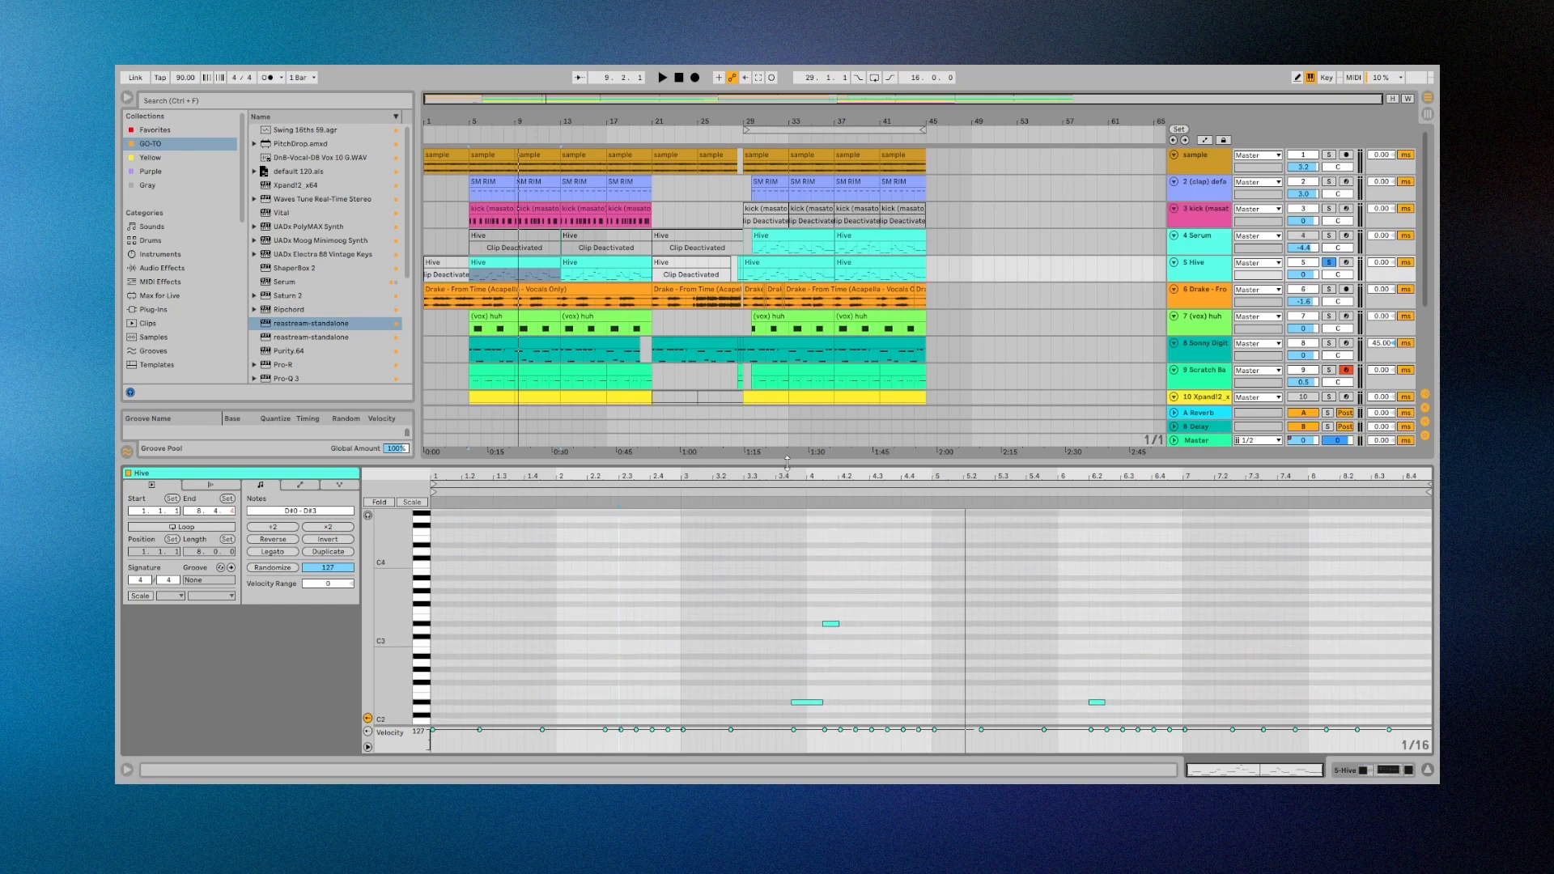
# Shrink the note editor and reopen the notes of the Hive clip at bar 5.
pyautogui.hotkey('ctrl', 'alt', 'l')
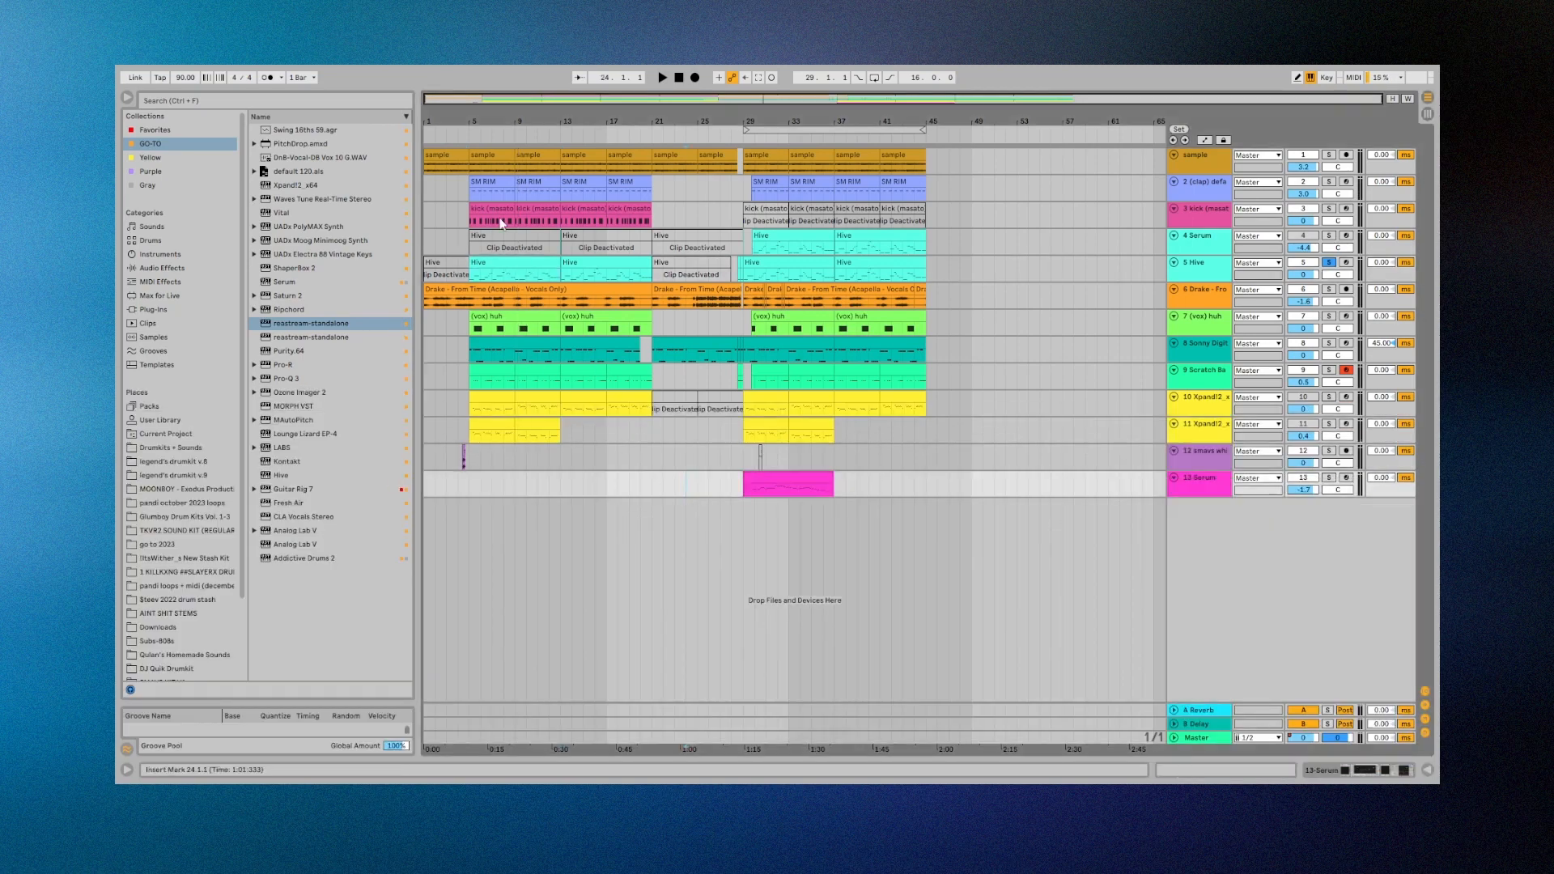
pyautogui.doubleClick(515, 268)
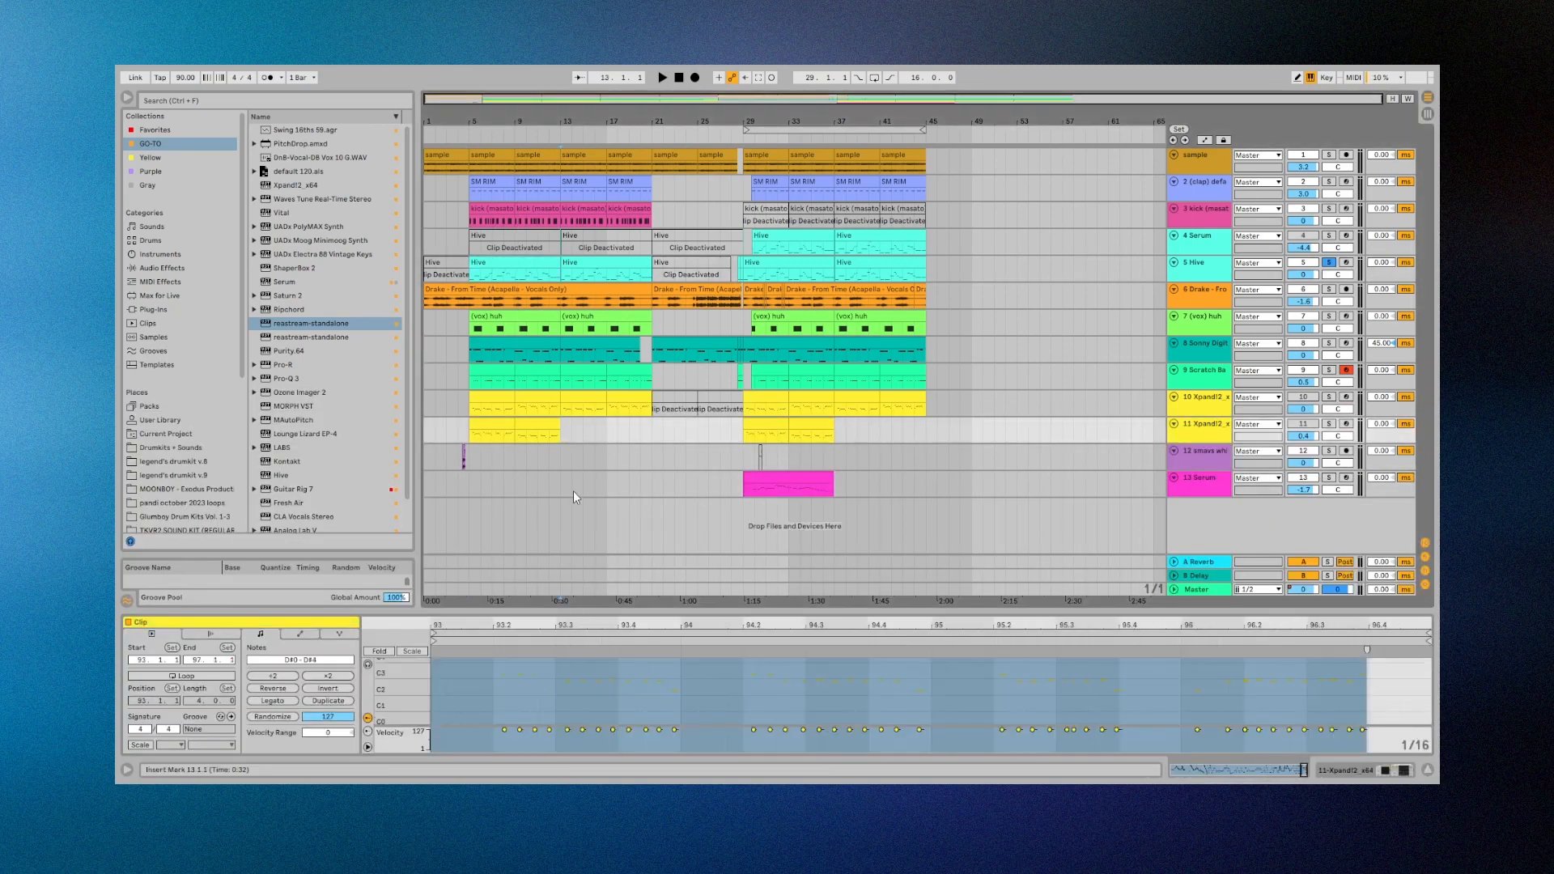
pyautogui.click(582, 490)
pyautogui.click(513, 263)
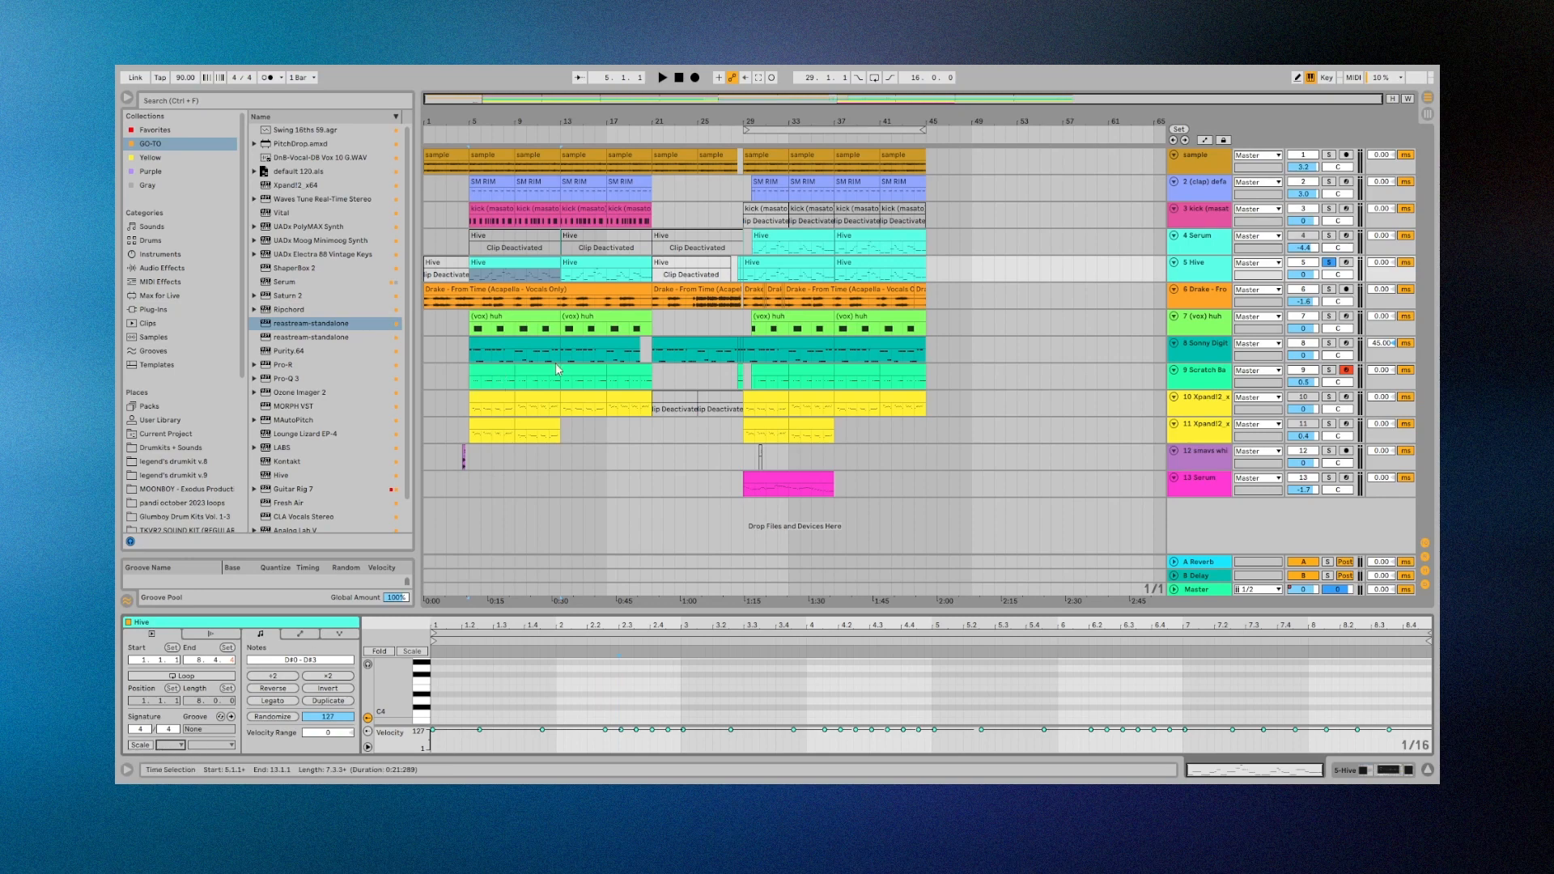
pyautogui.click(657, 464)
# Open the notes of the first (vox) huh clip at bar 5, then check the track's sampler and Delay devices.
pyautogui.click(508, 317)
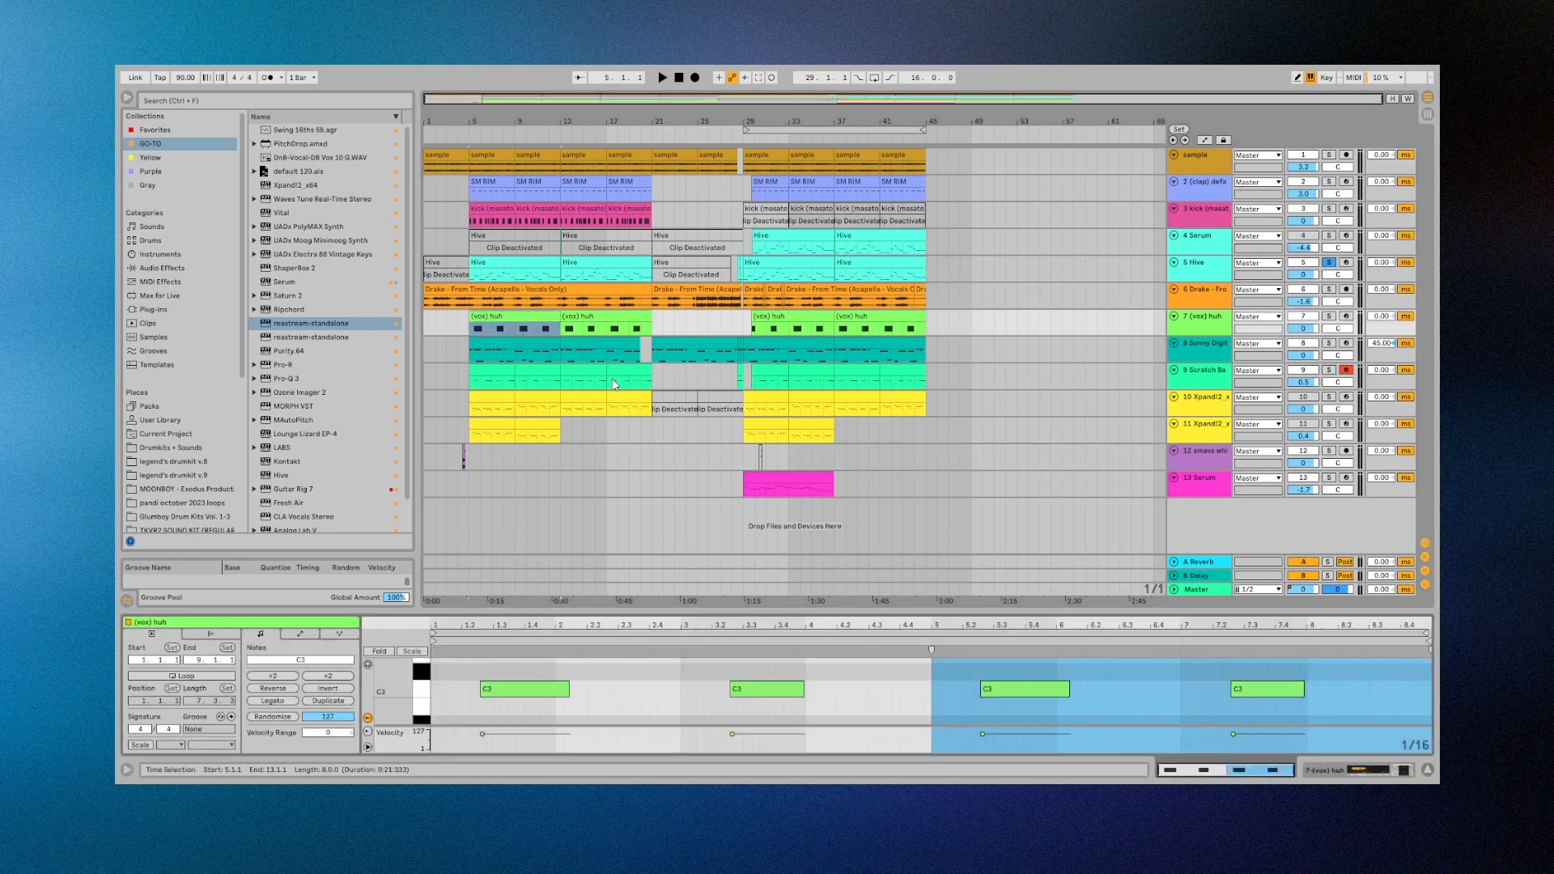
pyautogui.click(1204, 321)
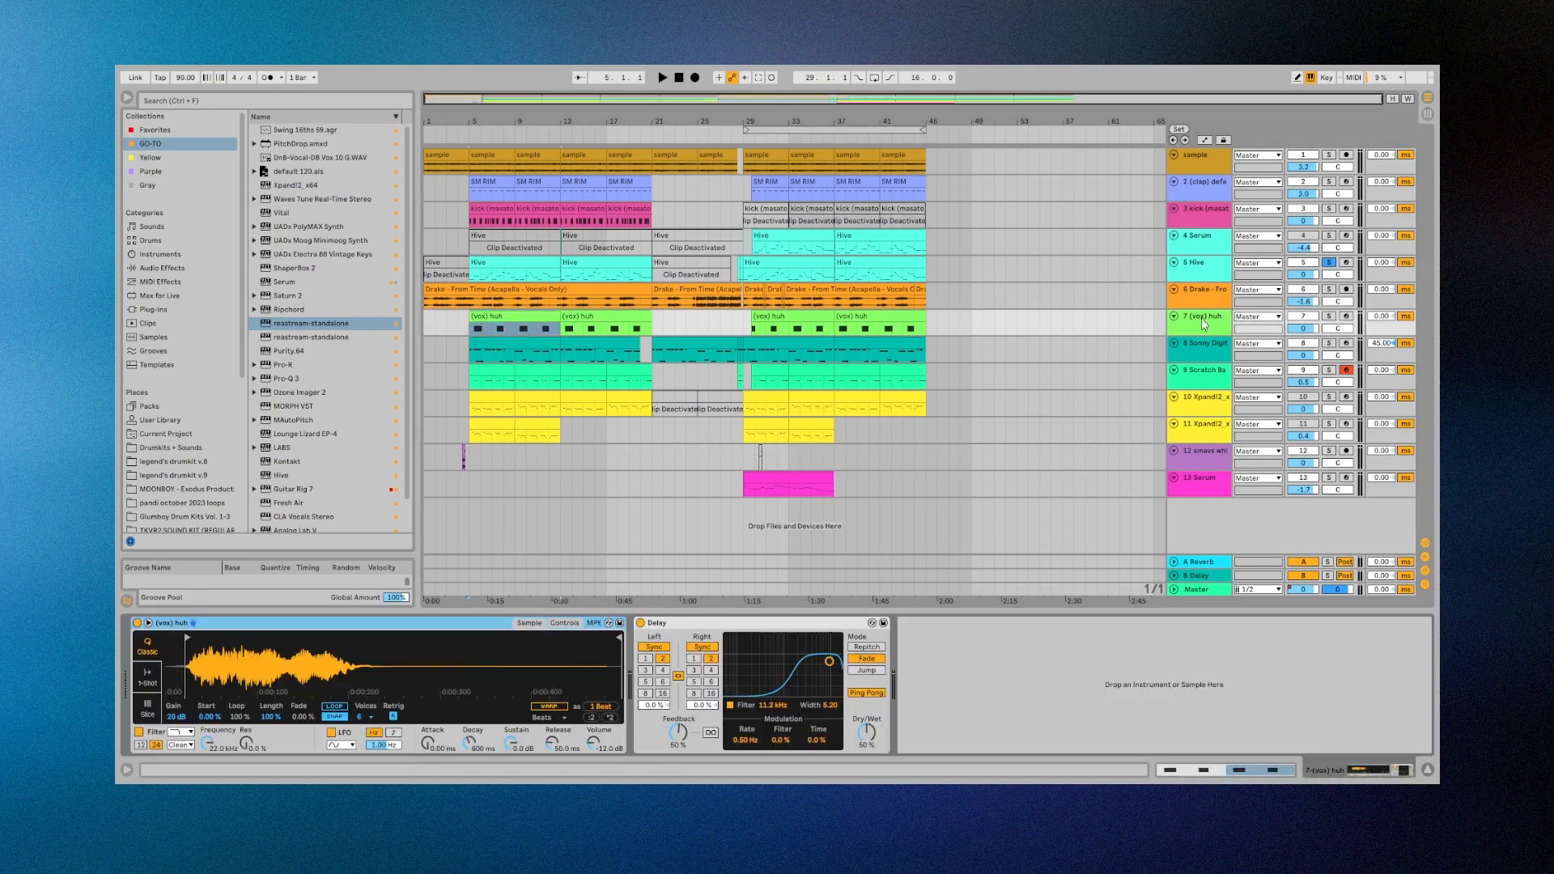
pyautogui.click(528, 328)
pyautogui.click(497, 318)
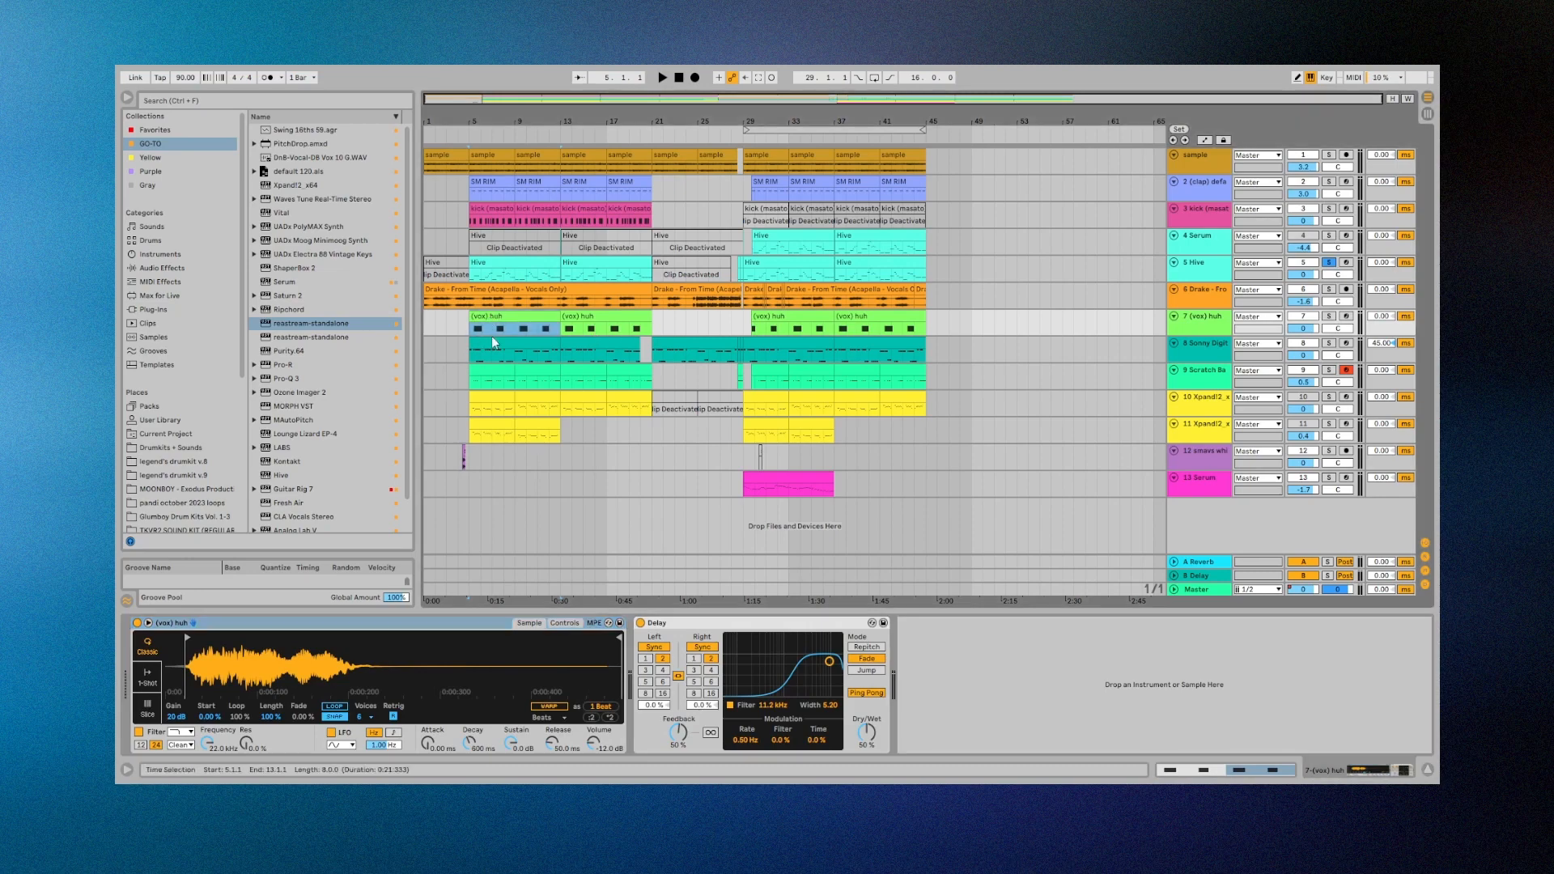
# Solo the (vox) huh track and play it from bar 5, then play it together with the clap and kick tracks.
pyautogui.click(1329, 315)
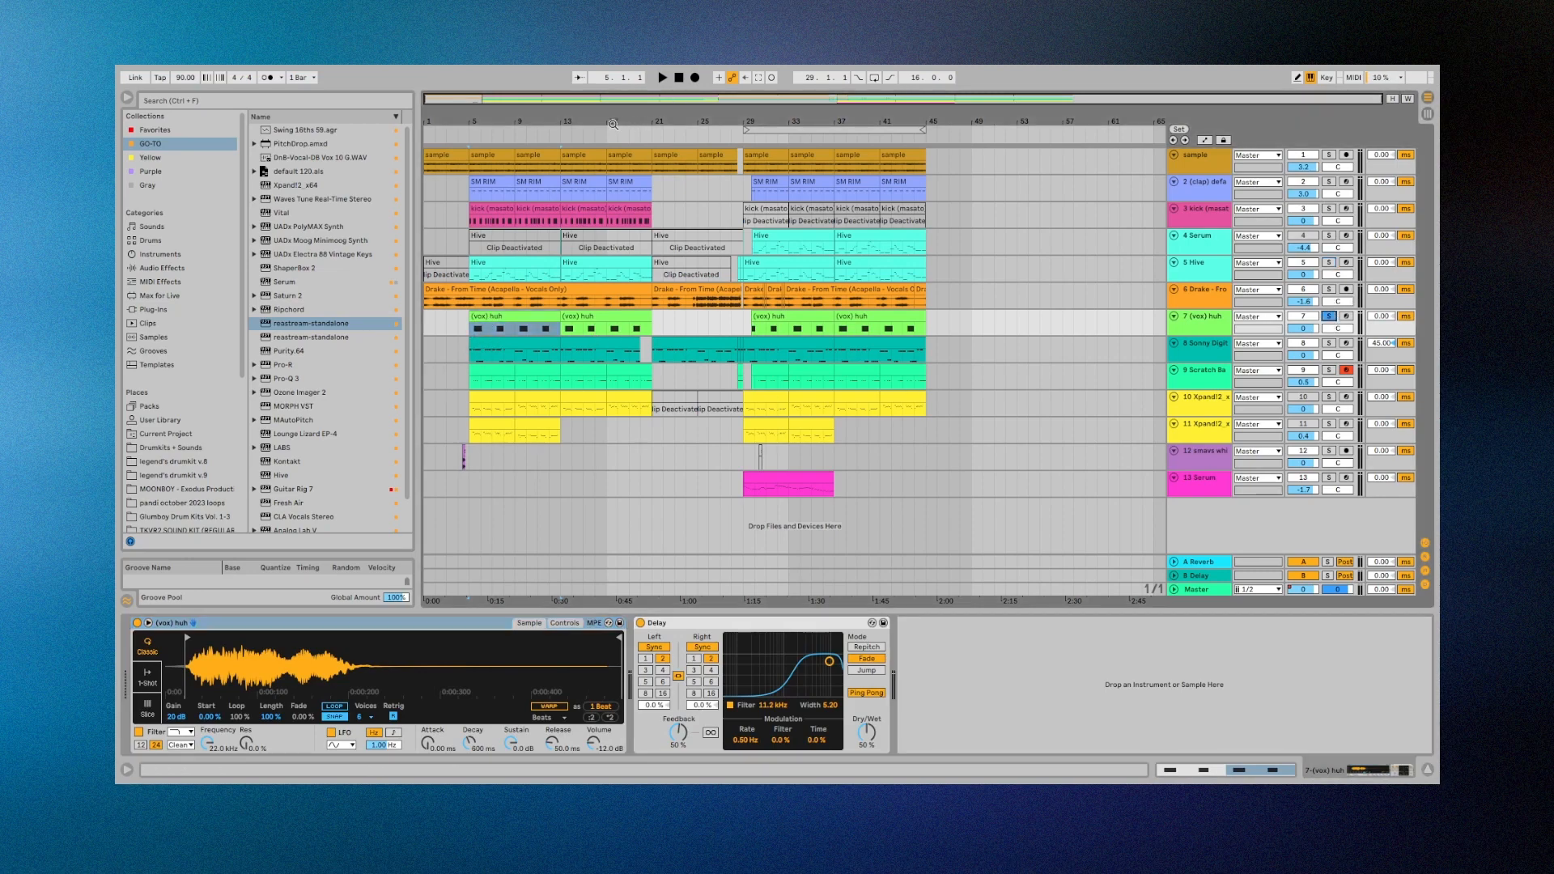
pyautogui.click(662, 78)
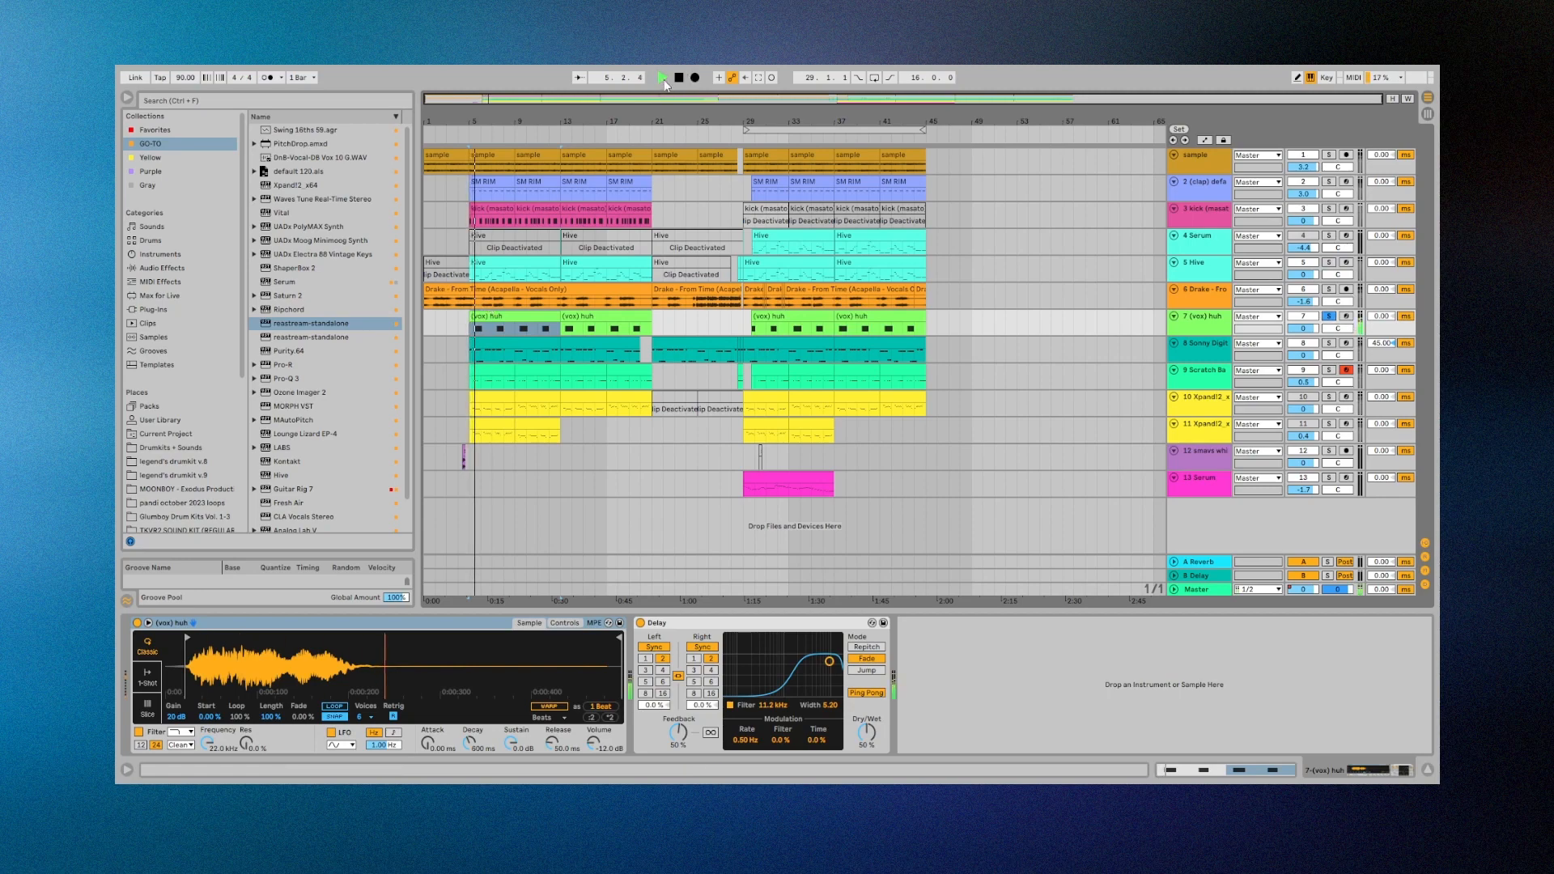
pyautogui.press('space')
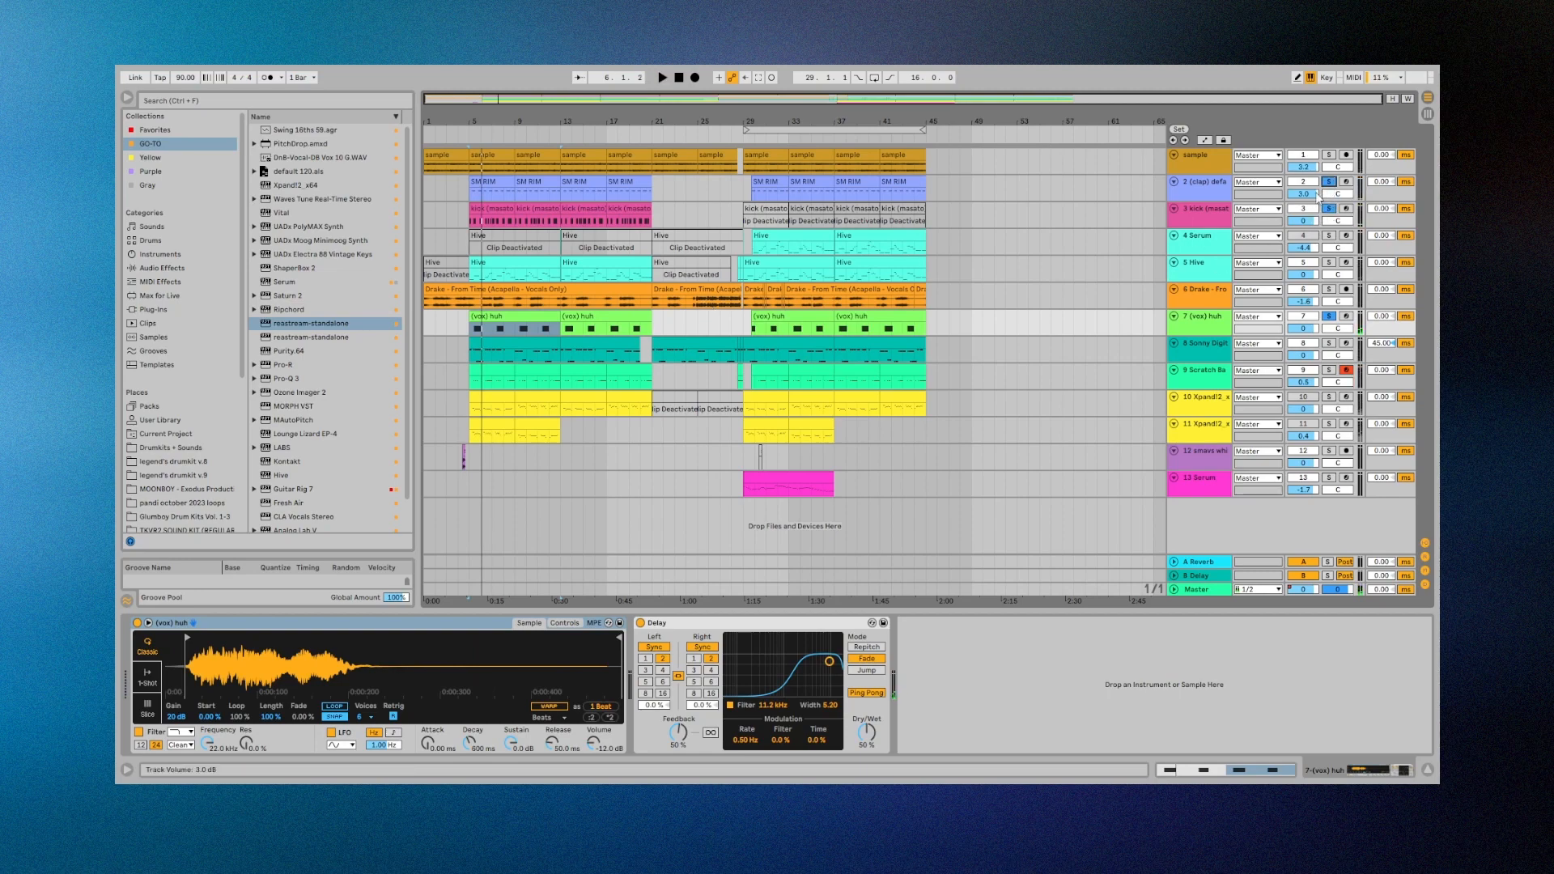
pyautogui.press('space')
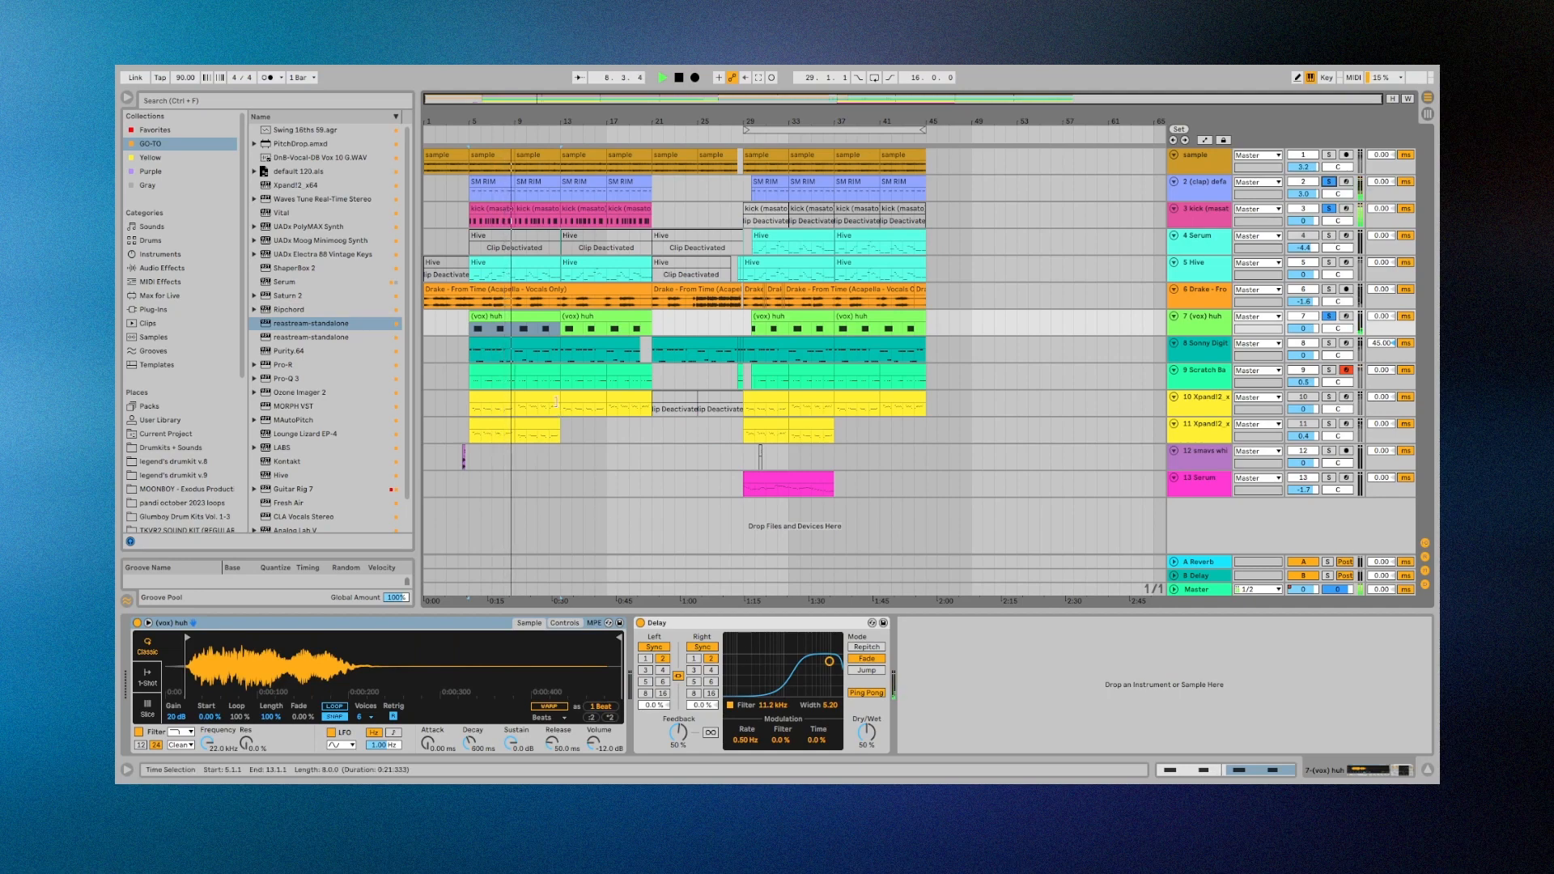
pyautogui.press('space')
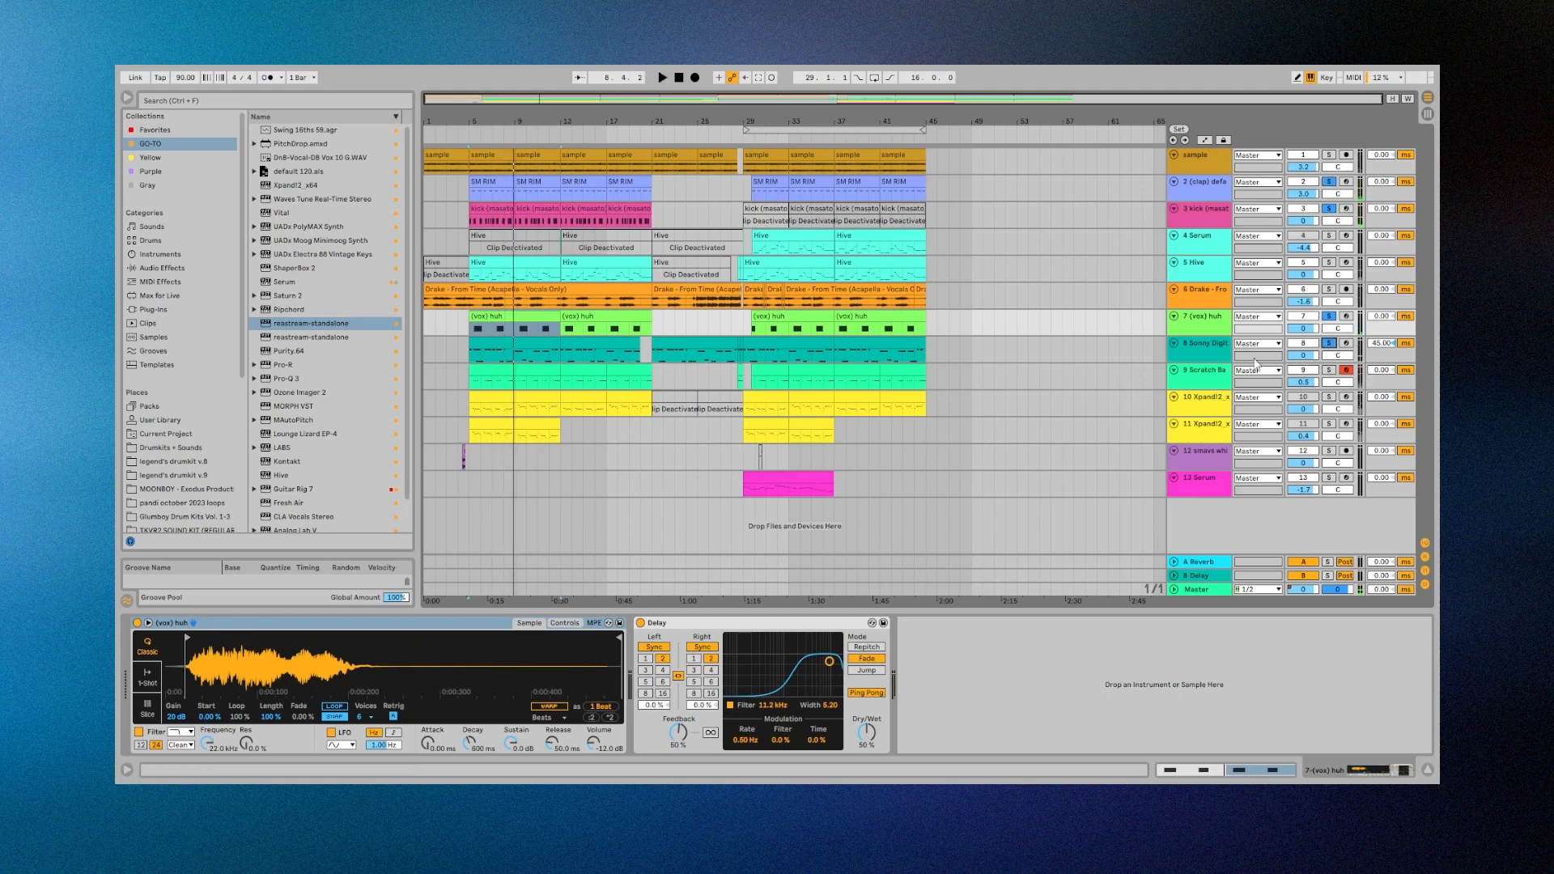
# Check the Sonny Digital Open Hat sampler, open the hat clip at bar 5, and play the track soloed.
pyautogui.click(1210, 352)
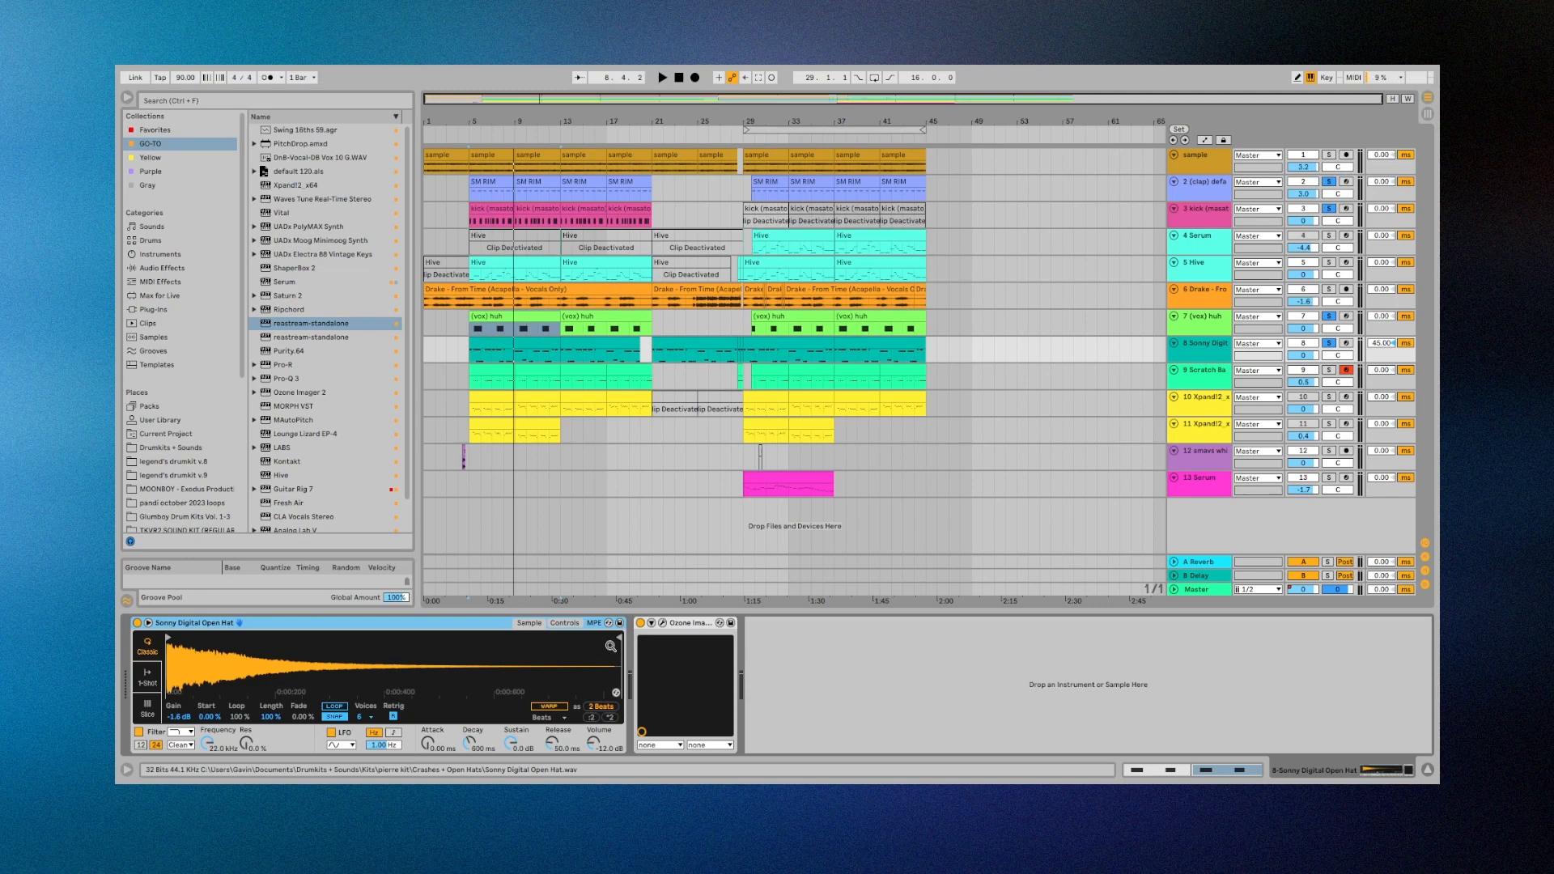
pyautogui.click(469, 353)
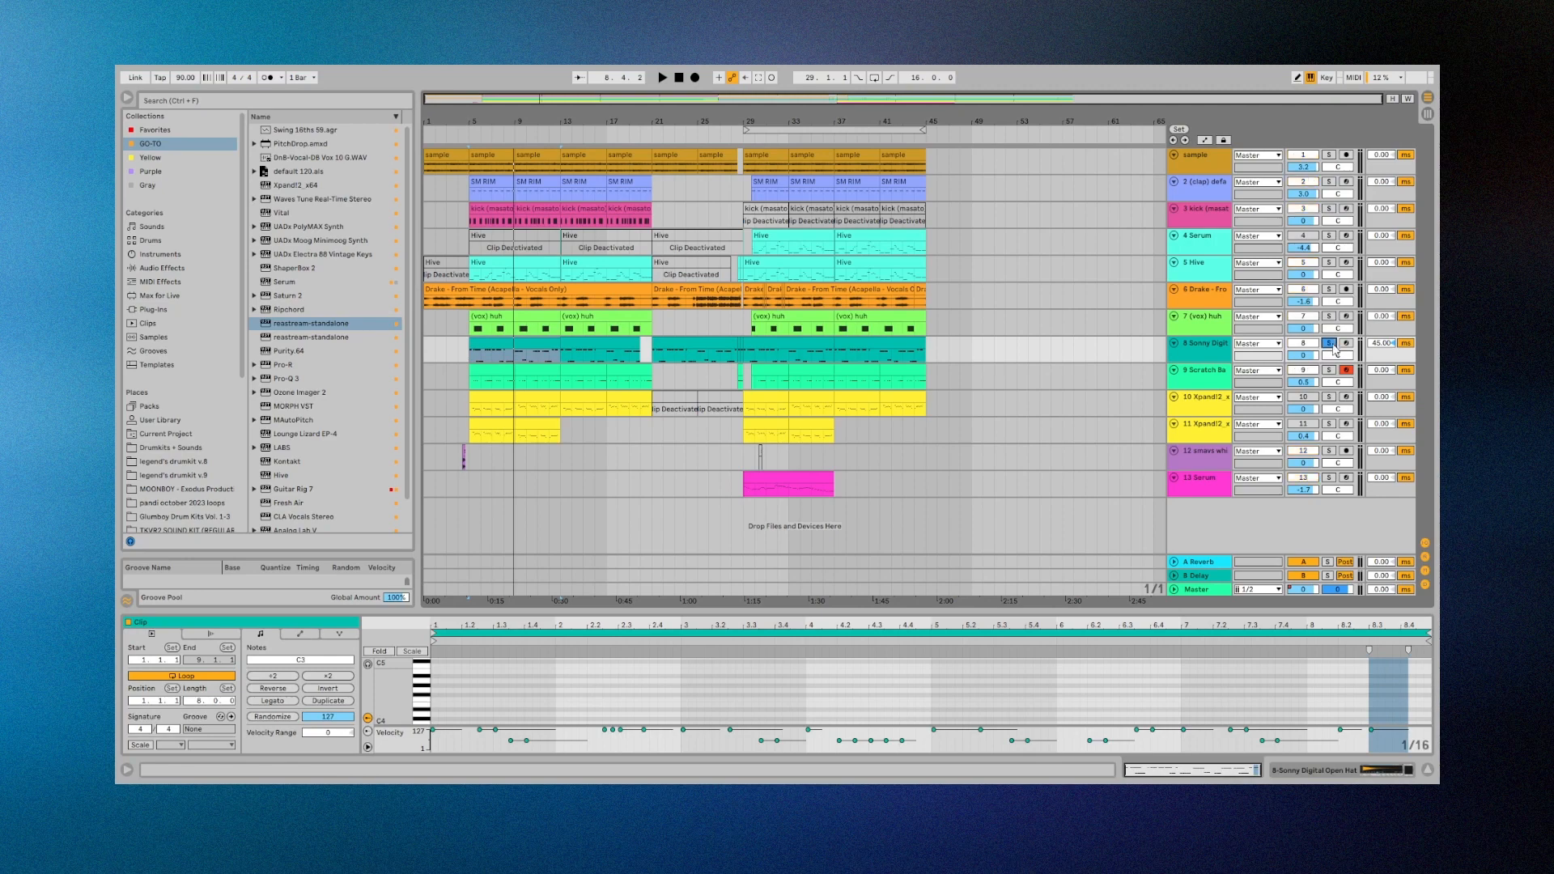
pyautogui.press('space')
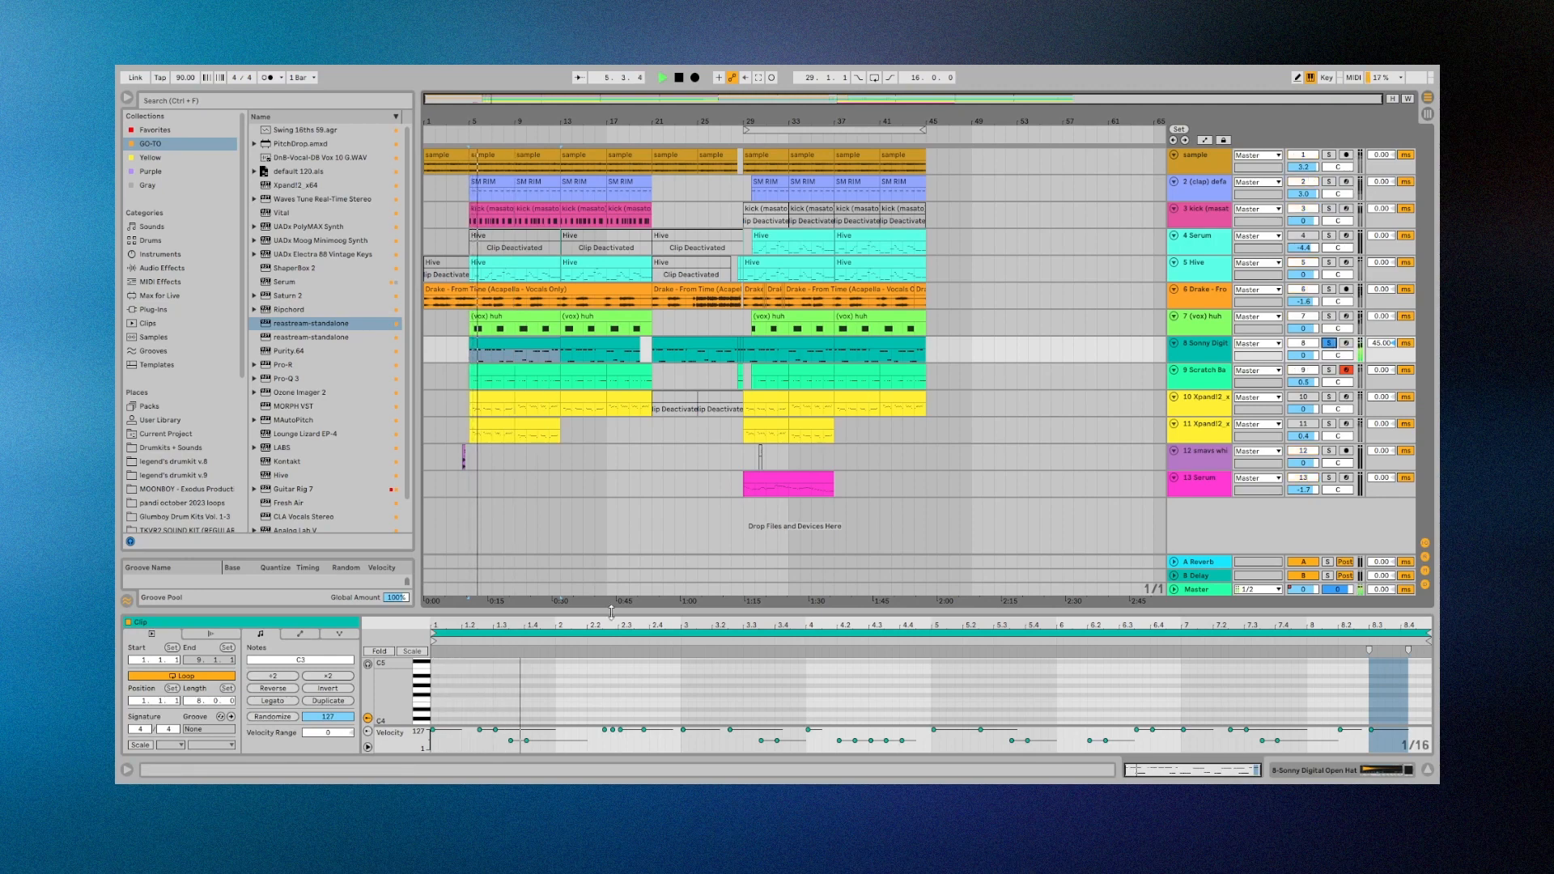
# Enlarge the note editor to examine the playing open hat pattern, then shrink it and stop playback.
pyautogui.moveTo(612, 608); pyautogui.dragTo(613, 310)
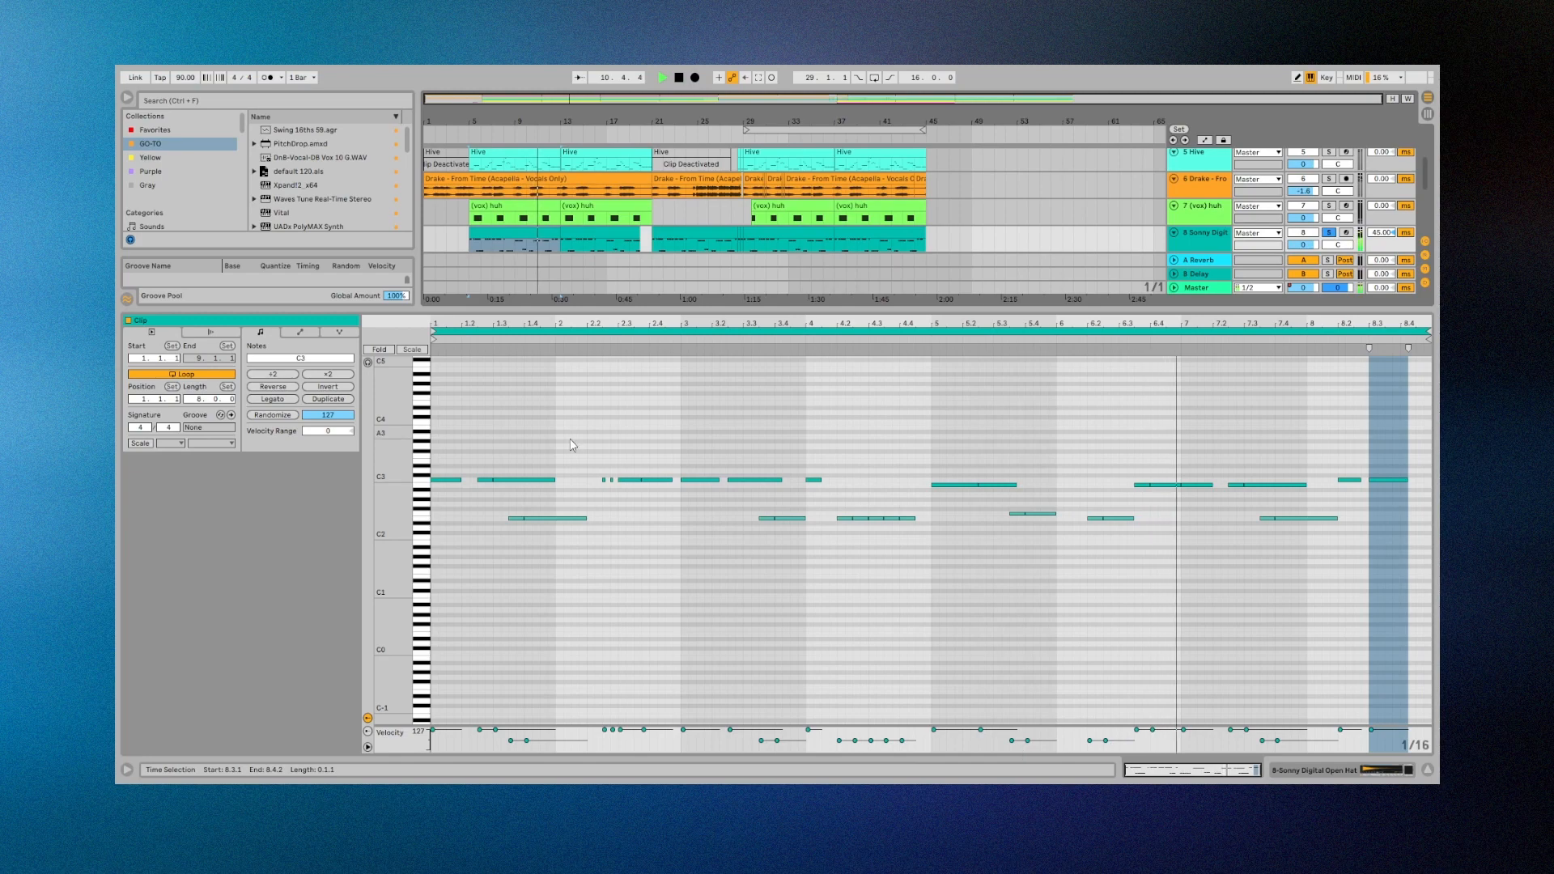
pyautogui.moveTo(608, 310); pyautogui.dragTo(603, 565)
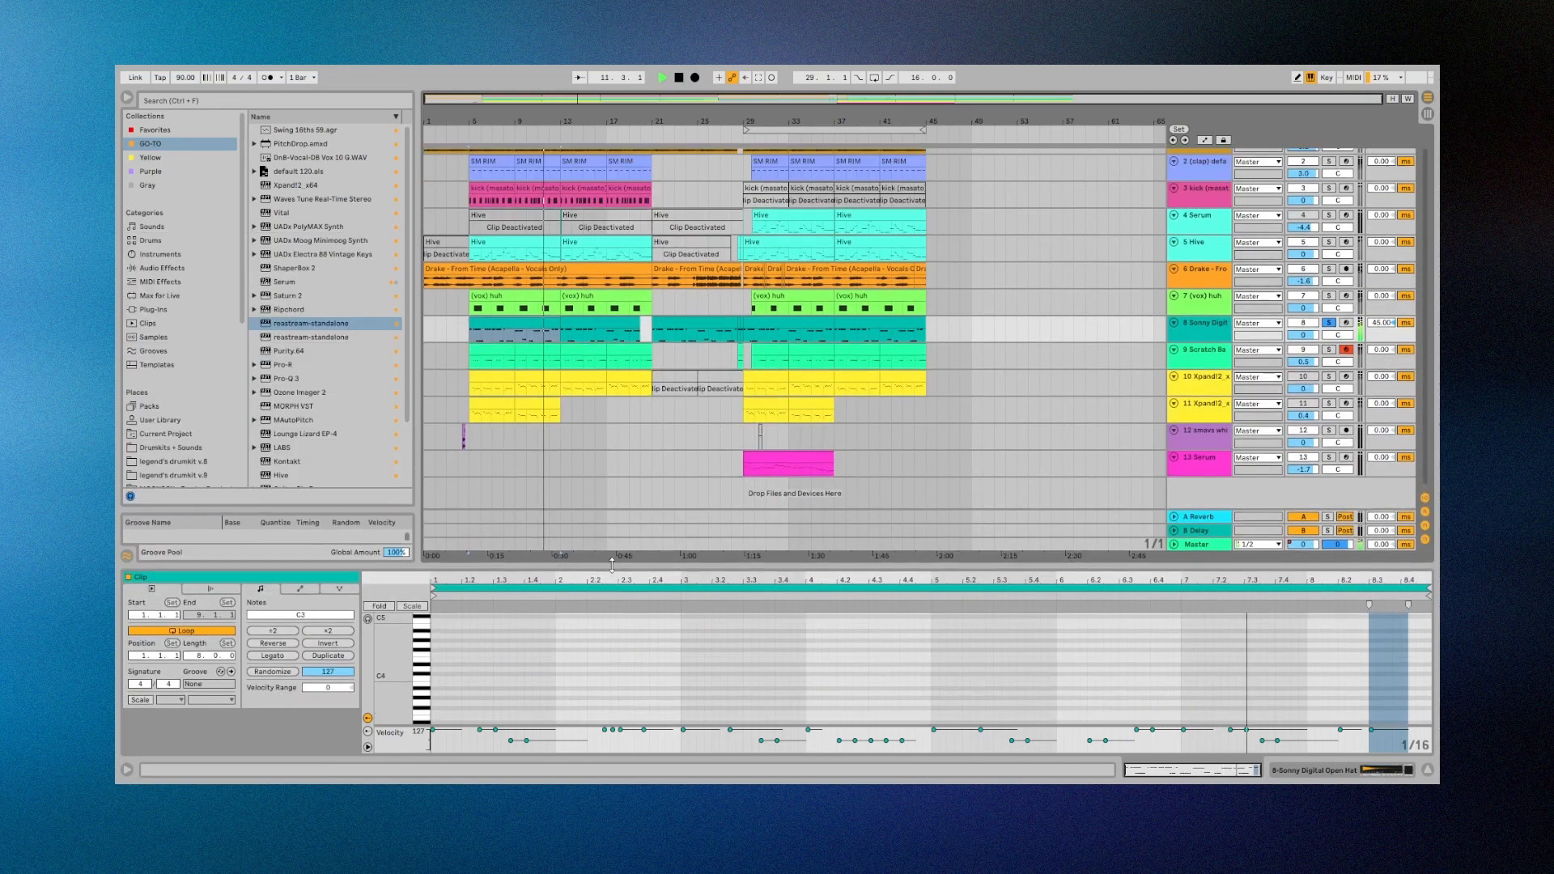
pyautogui.click(573, 411)
pyautogui.press('space')
pyautogui.scroll(1, 1055, 356)
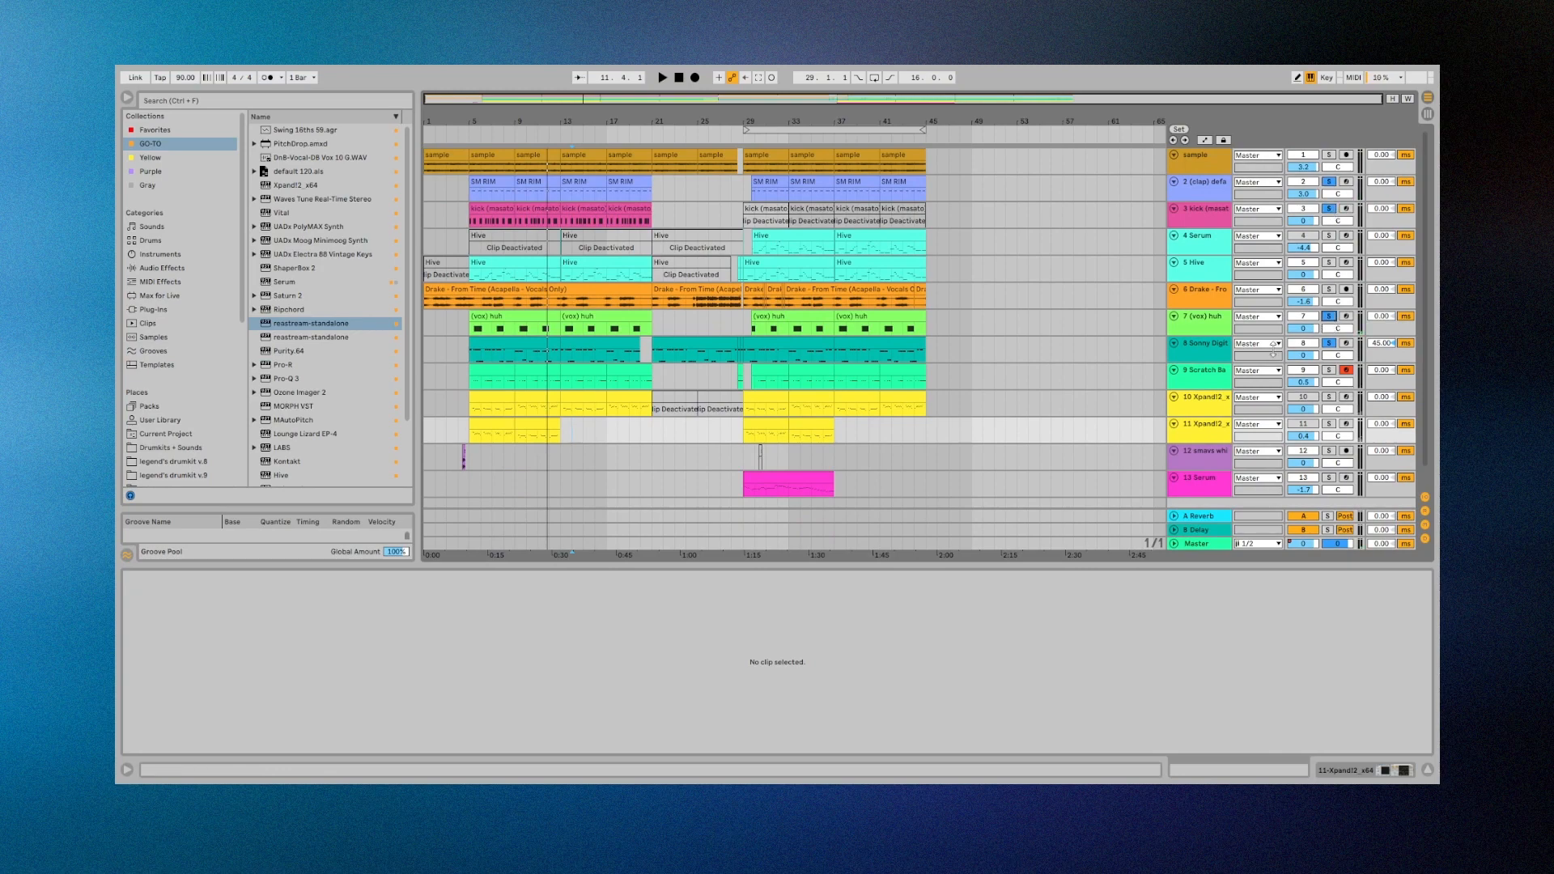
# Play the open hat from bar 5 together with the soloed clap, kick and (vox) huh tracks.
pyautogui.click(476, 356)
pyautogui.press('space')
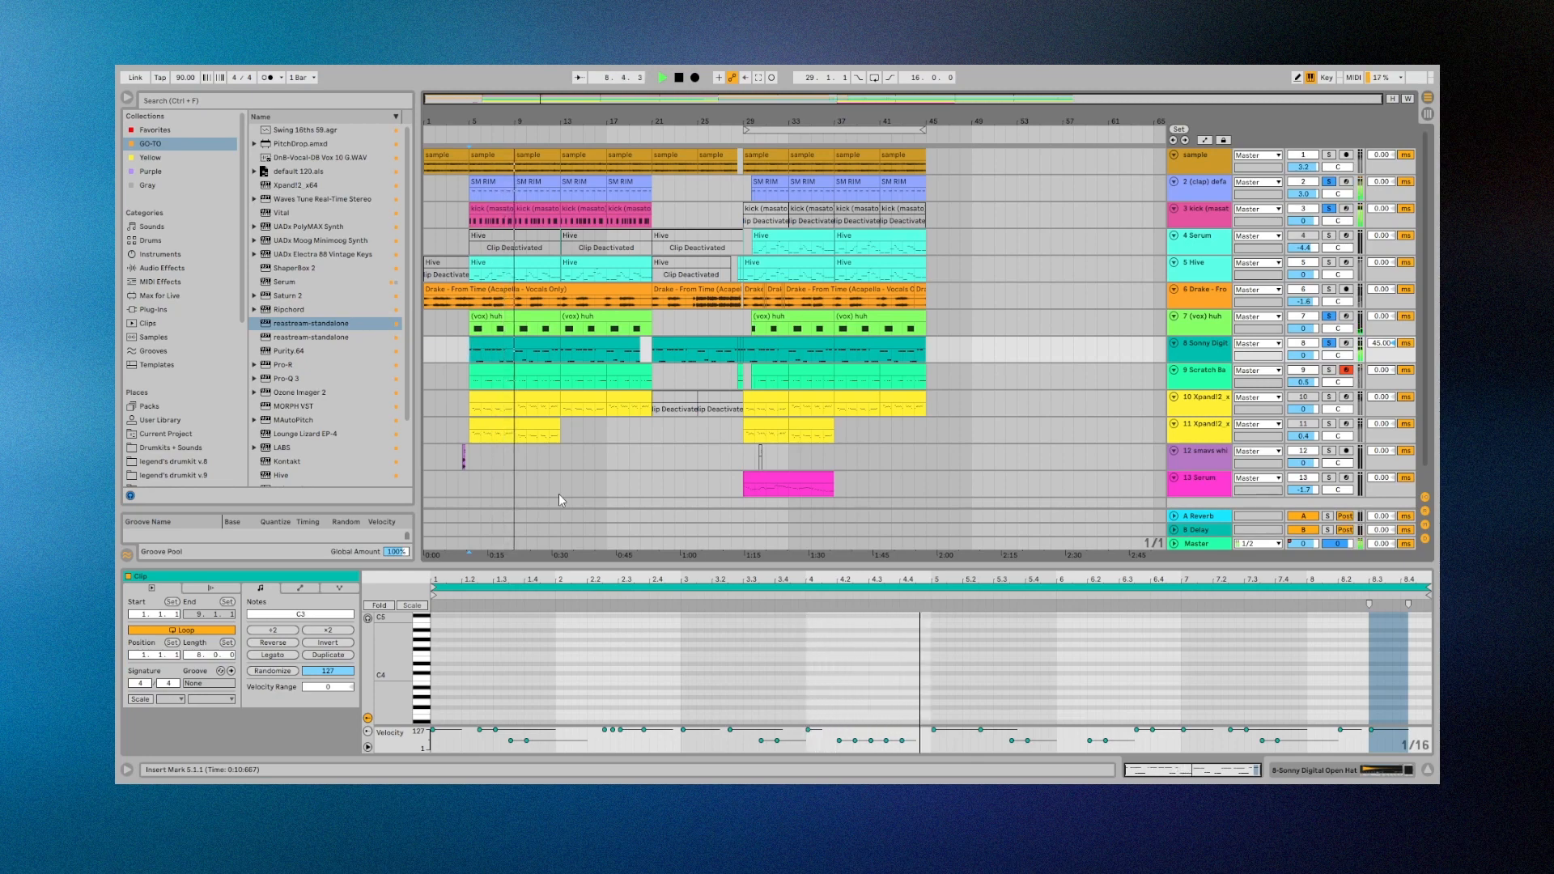
pyautogui.press('space')
# Solo only the Scratch Baby track, check its sampler and EQ Eight, and open the notes of its first clip.
pyautogui.click(1328, 371)
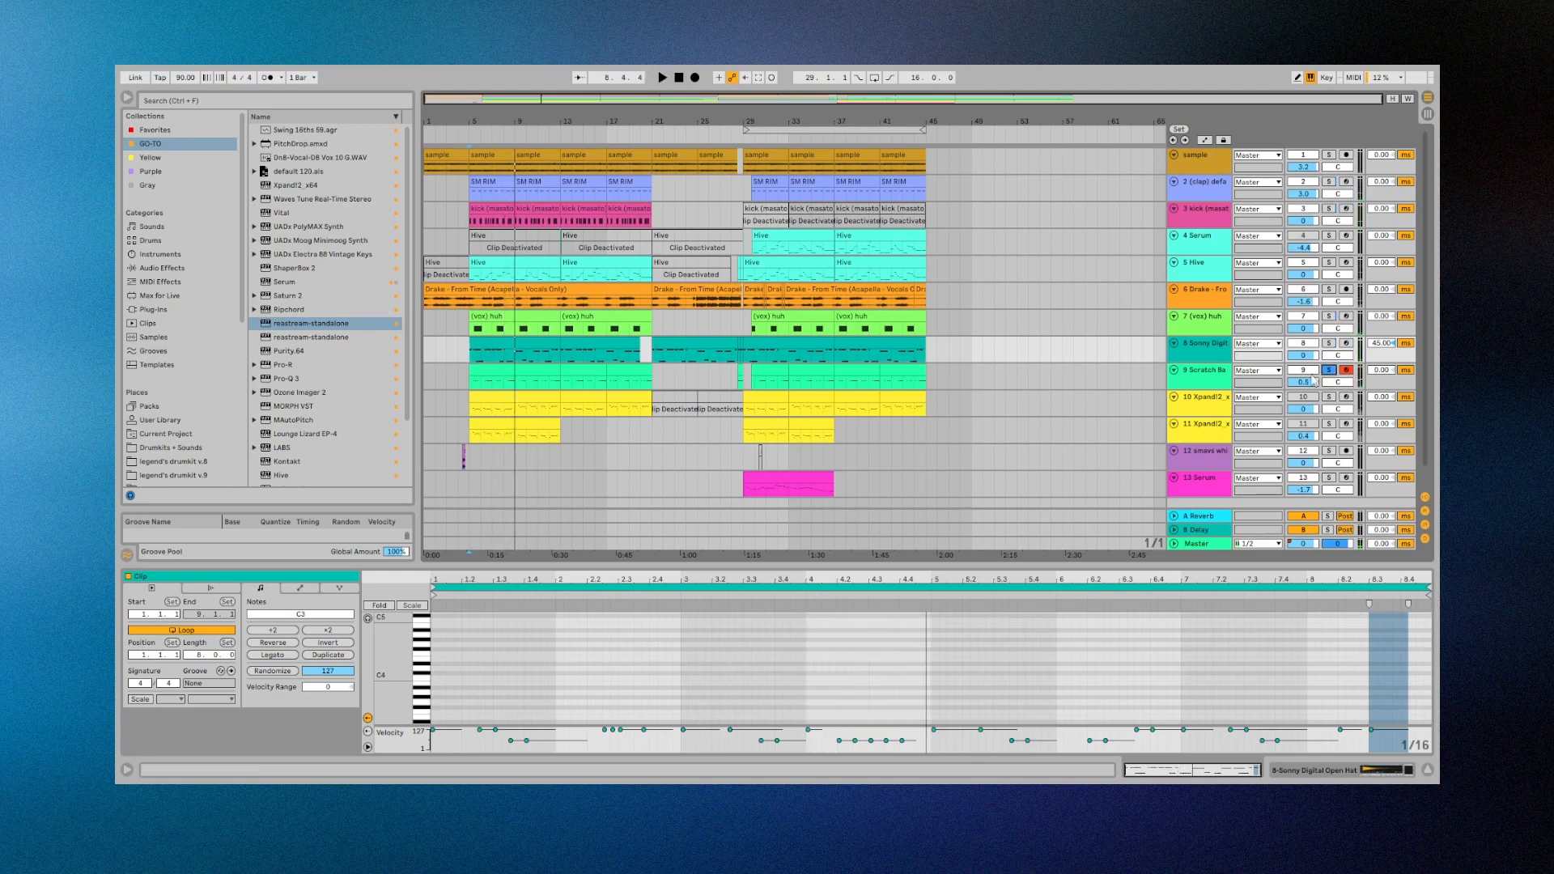
pyautogui.click(1191, 372)
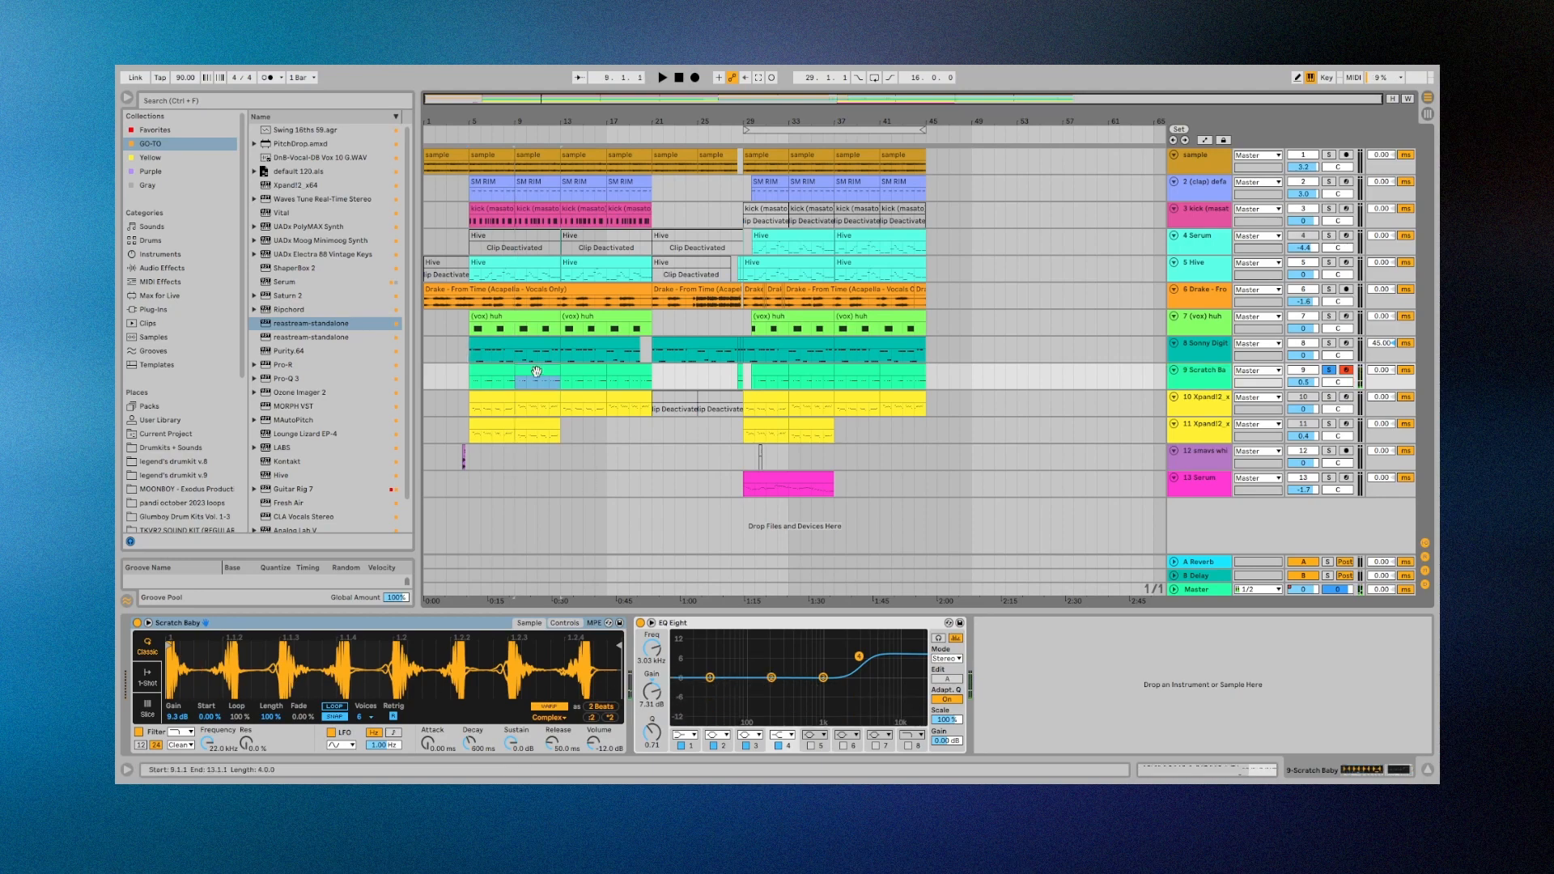
pyautogui.doubleClick(495, 380)
pyautogui.click(595, 625)
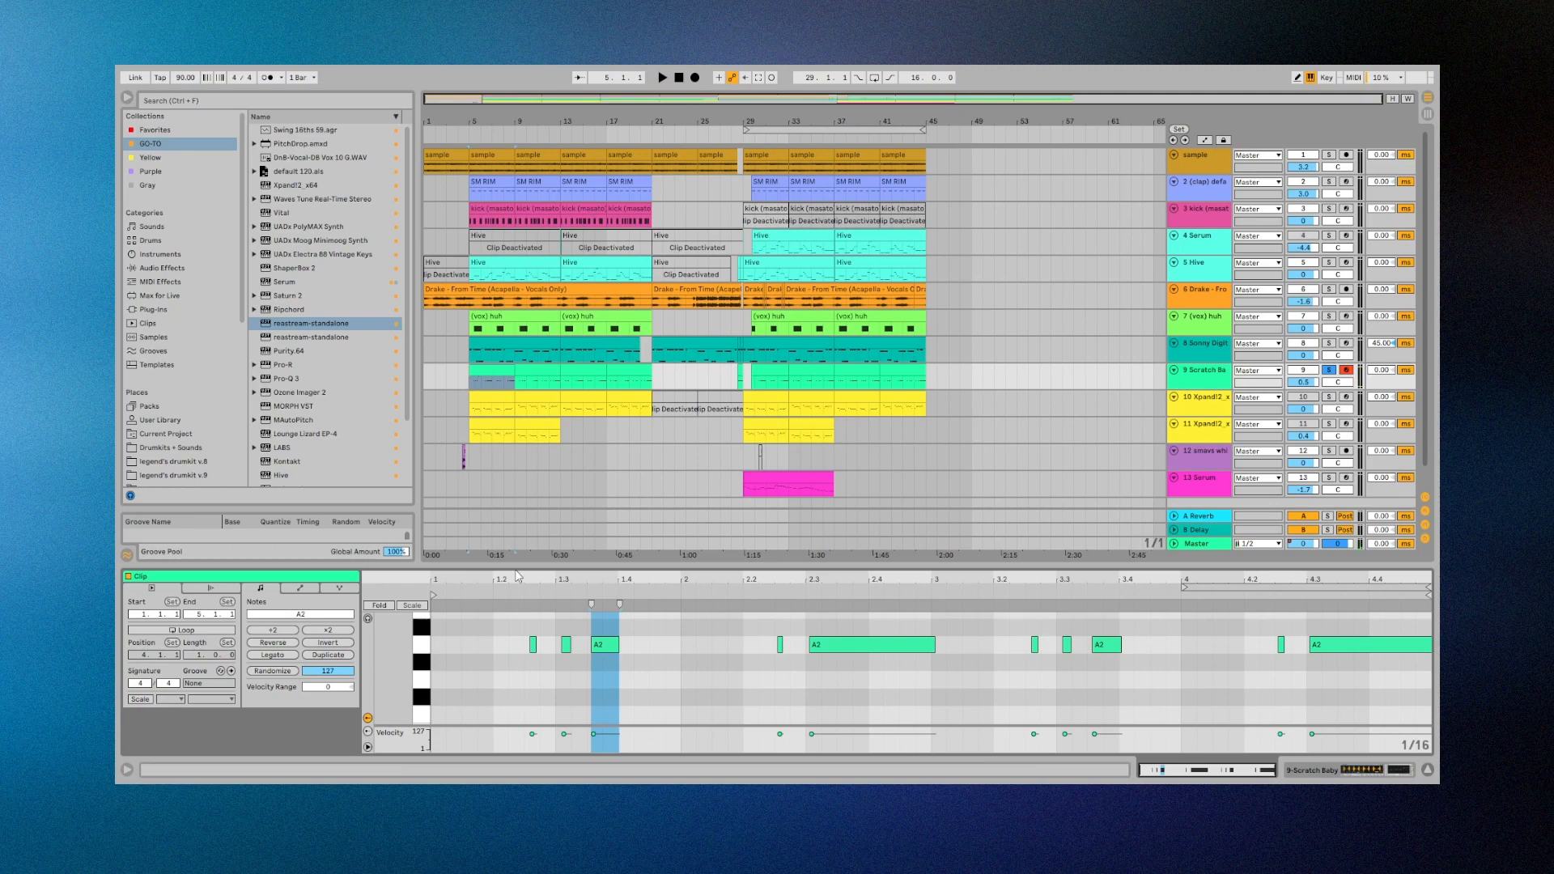
# Enlarge the note editor slightly, play the soloed Scratch Baby clip from bar 5, and leave its notes deselected.
pyautogui.moveTo(518, 558); pyautogui.dragTo(518, 526)
pyautogui.press('space')
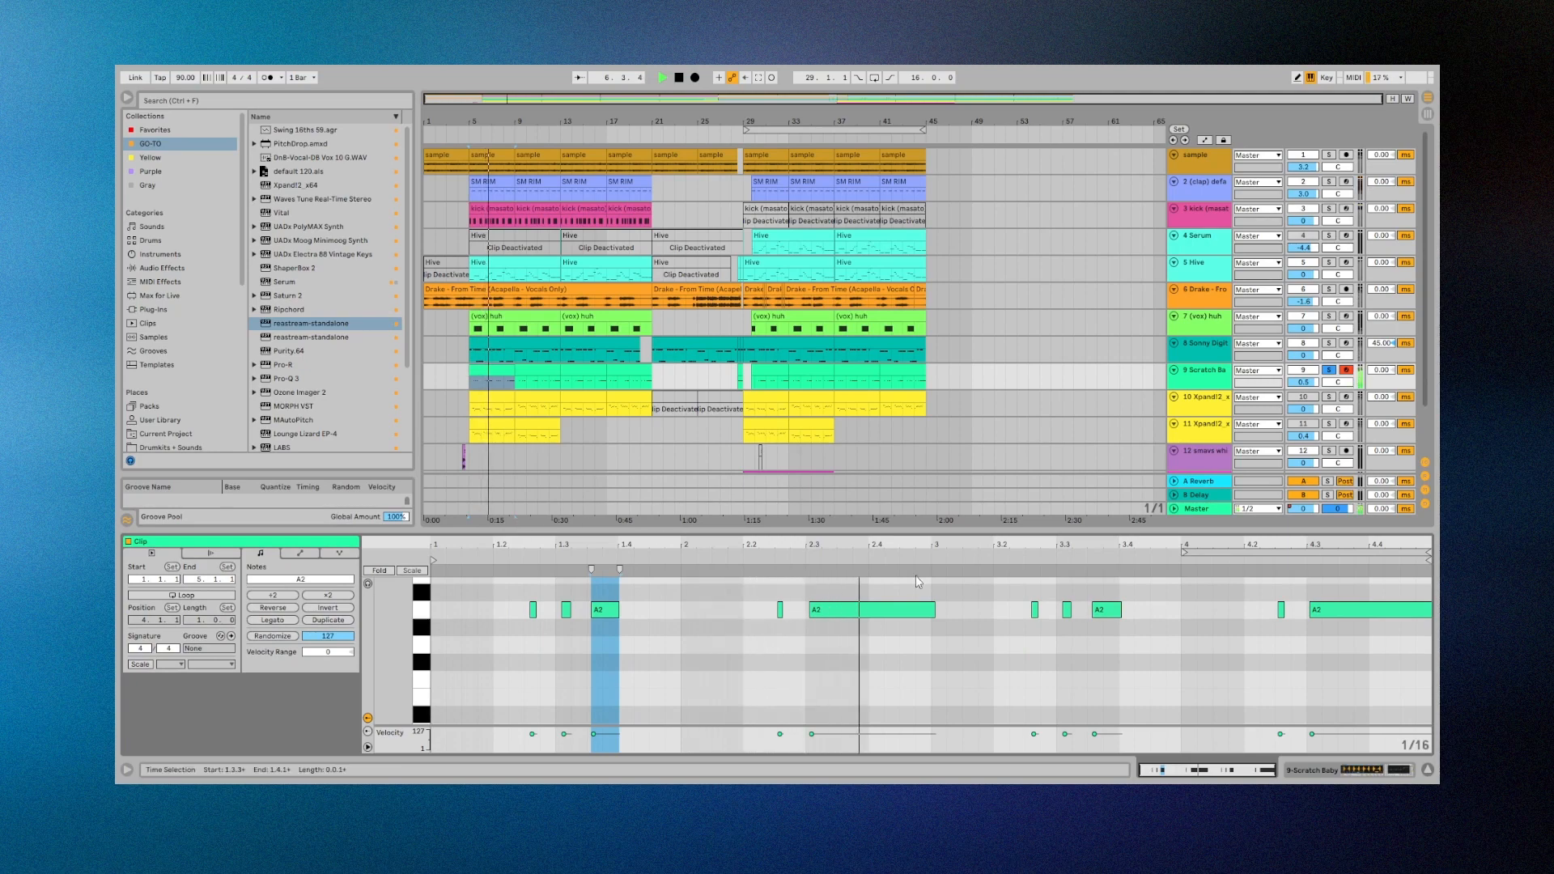
pyautogui.press('space')
pyautogui.click(523, 631)
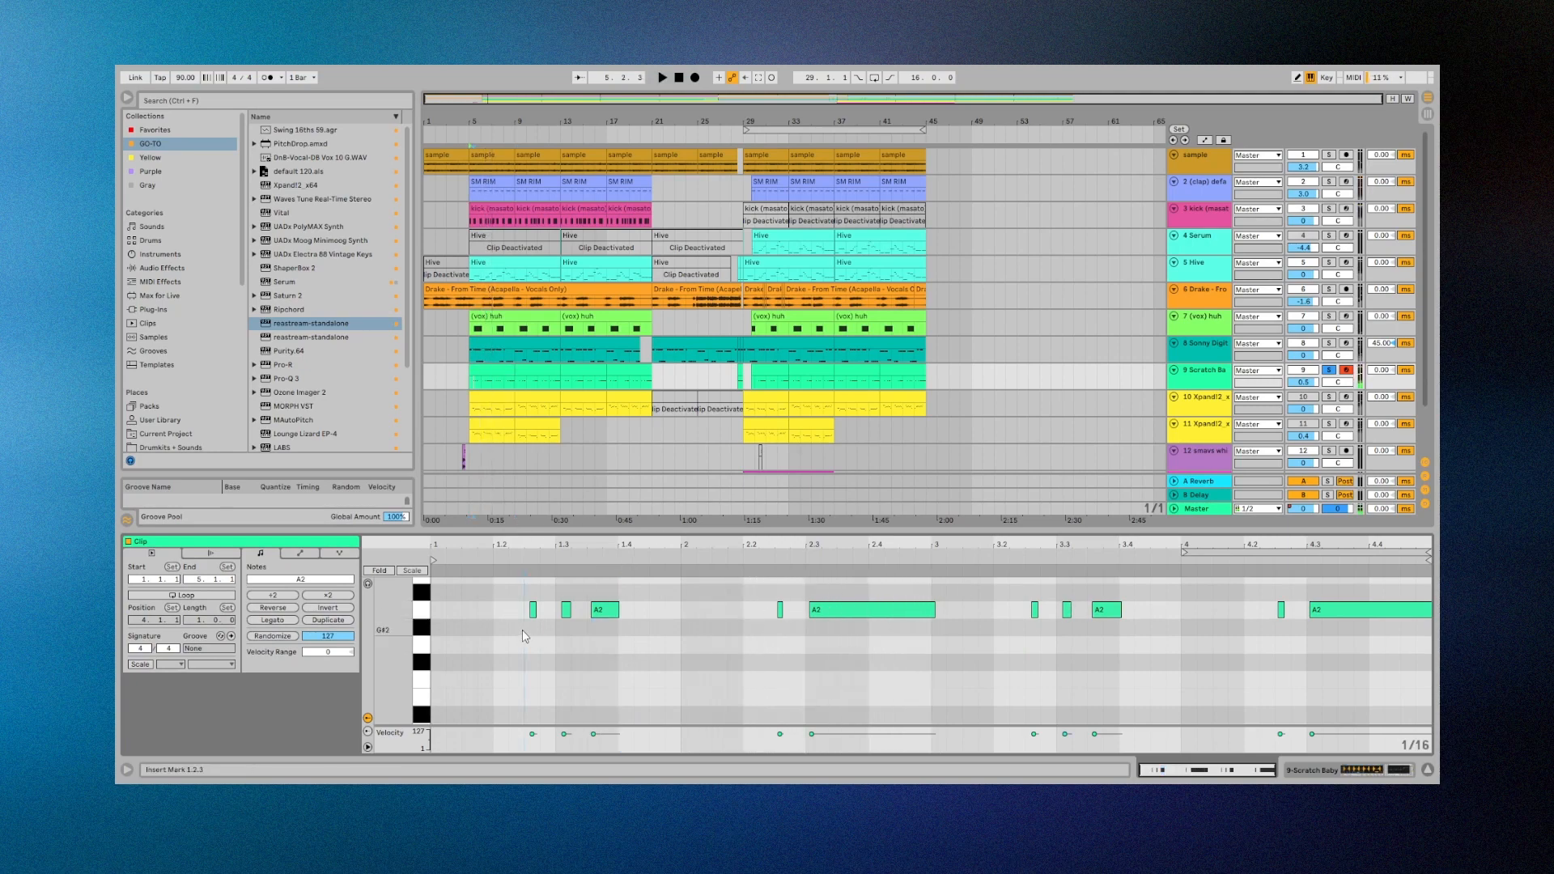
# Examine the rhythm and placement of the A2 notes across the Scratch Baby clip's four bars.
pyautogui.press('Right')
pyautogui.press('Right')
pyautogui.press('Right')
pyautogui.press('Right')
pyautogui.press('Right')
pyautogui.click(777, 668)
pyautogui.scroll(4, 778, 675)
pyautogui.scroll(-3, 779, 675)
pyautogui.scroll(1, 779, 678)
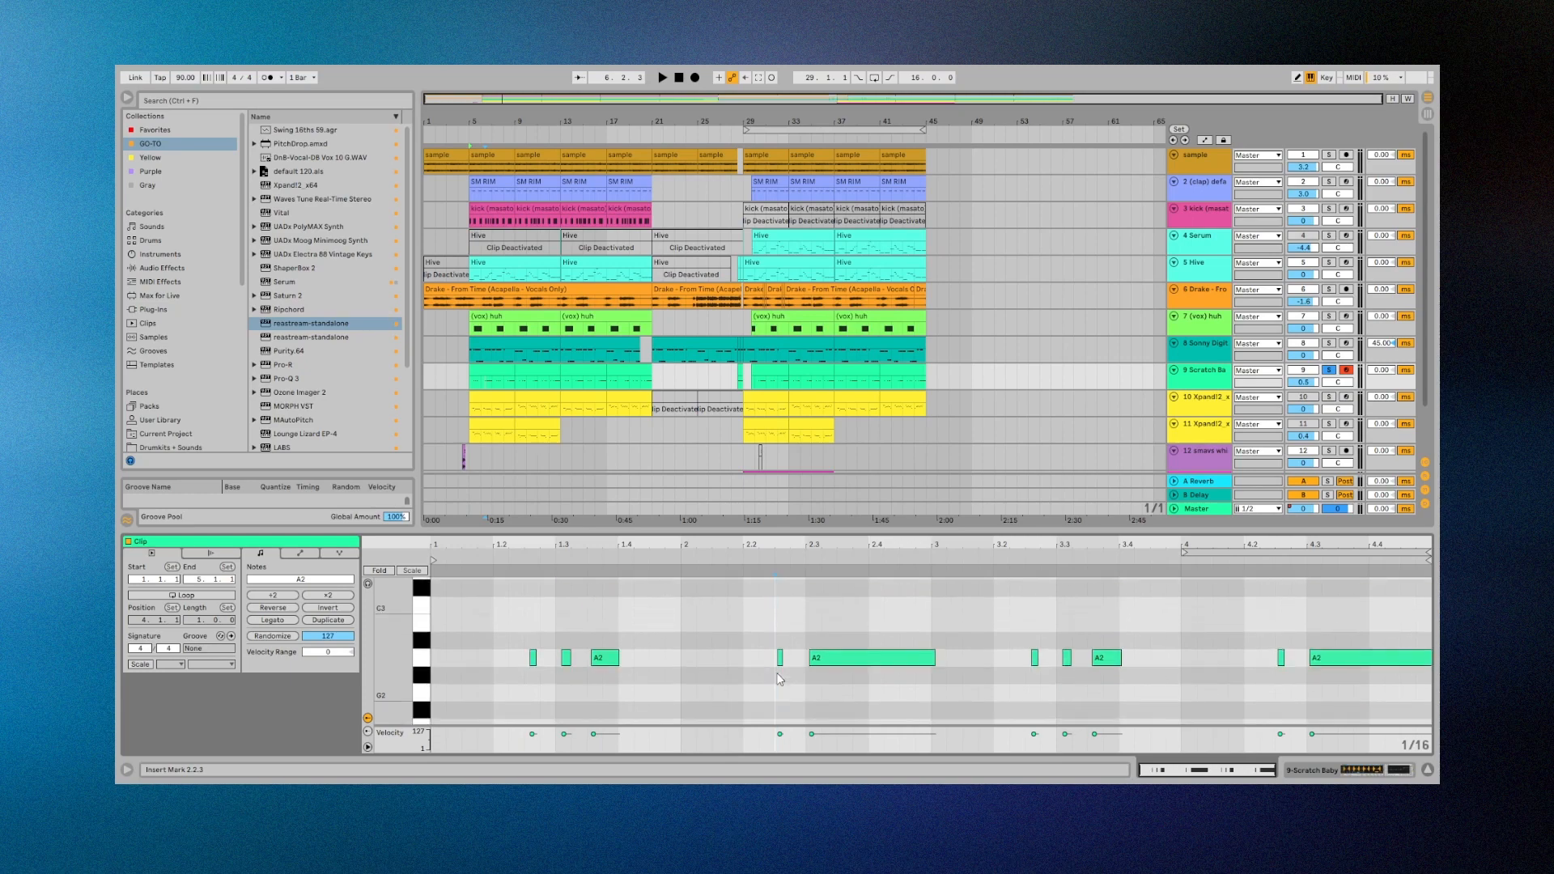
pyautogui.scroll(-1, 779, 679)
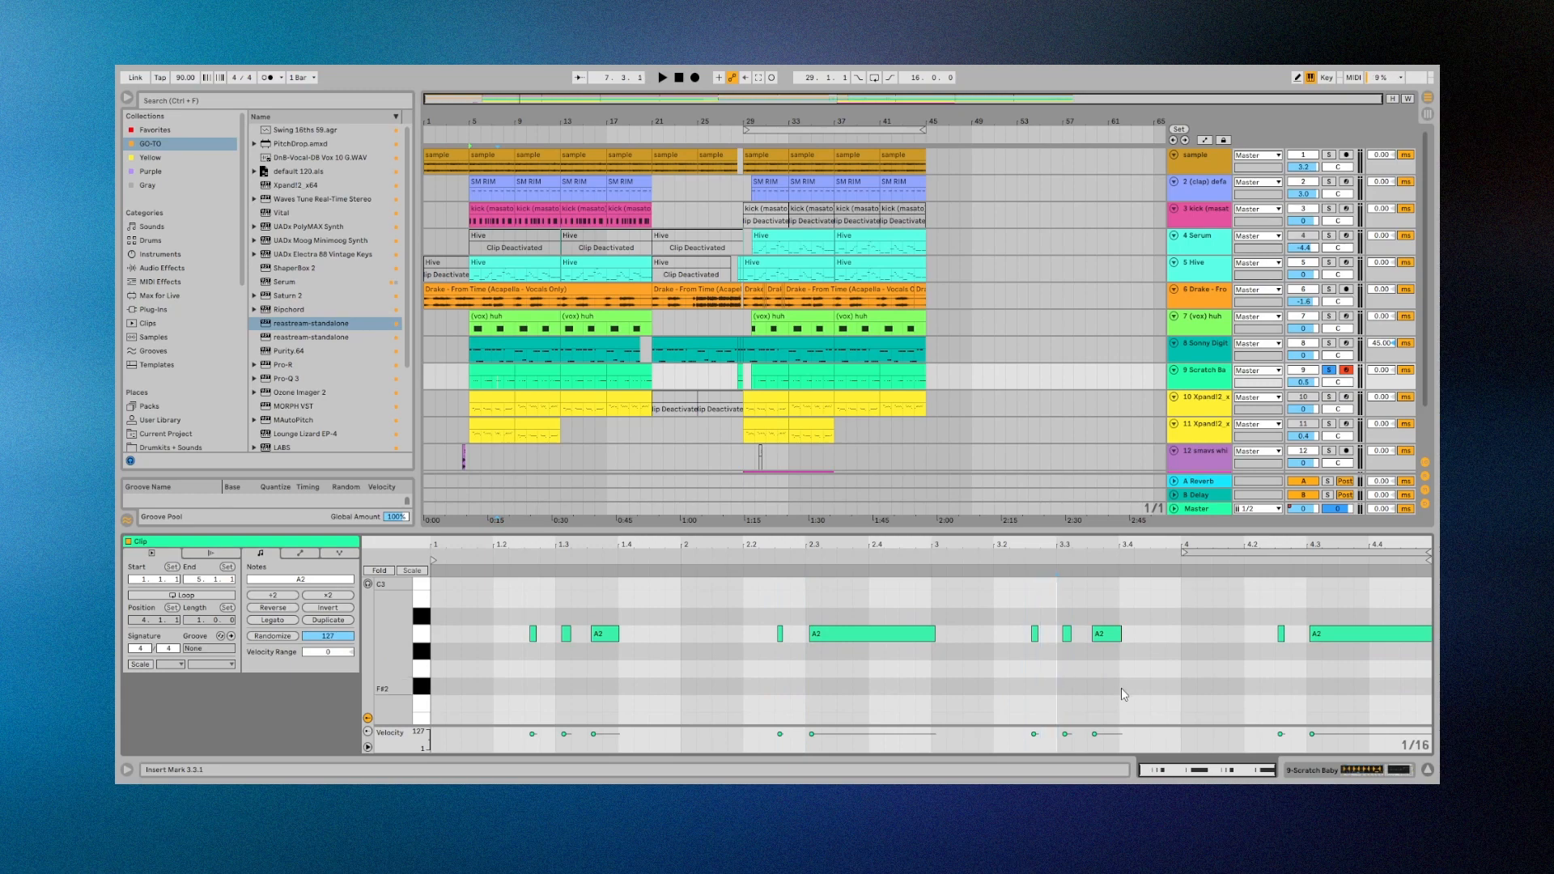
pyautogui.click(1085, 678)
# Look over the arrangement and reopen the notes of the first kick clip, then those of the first SM RIM clip.
pyautogui.scroll(-3, 564, 395)
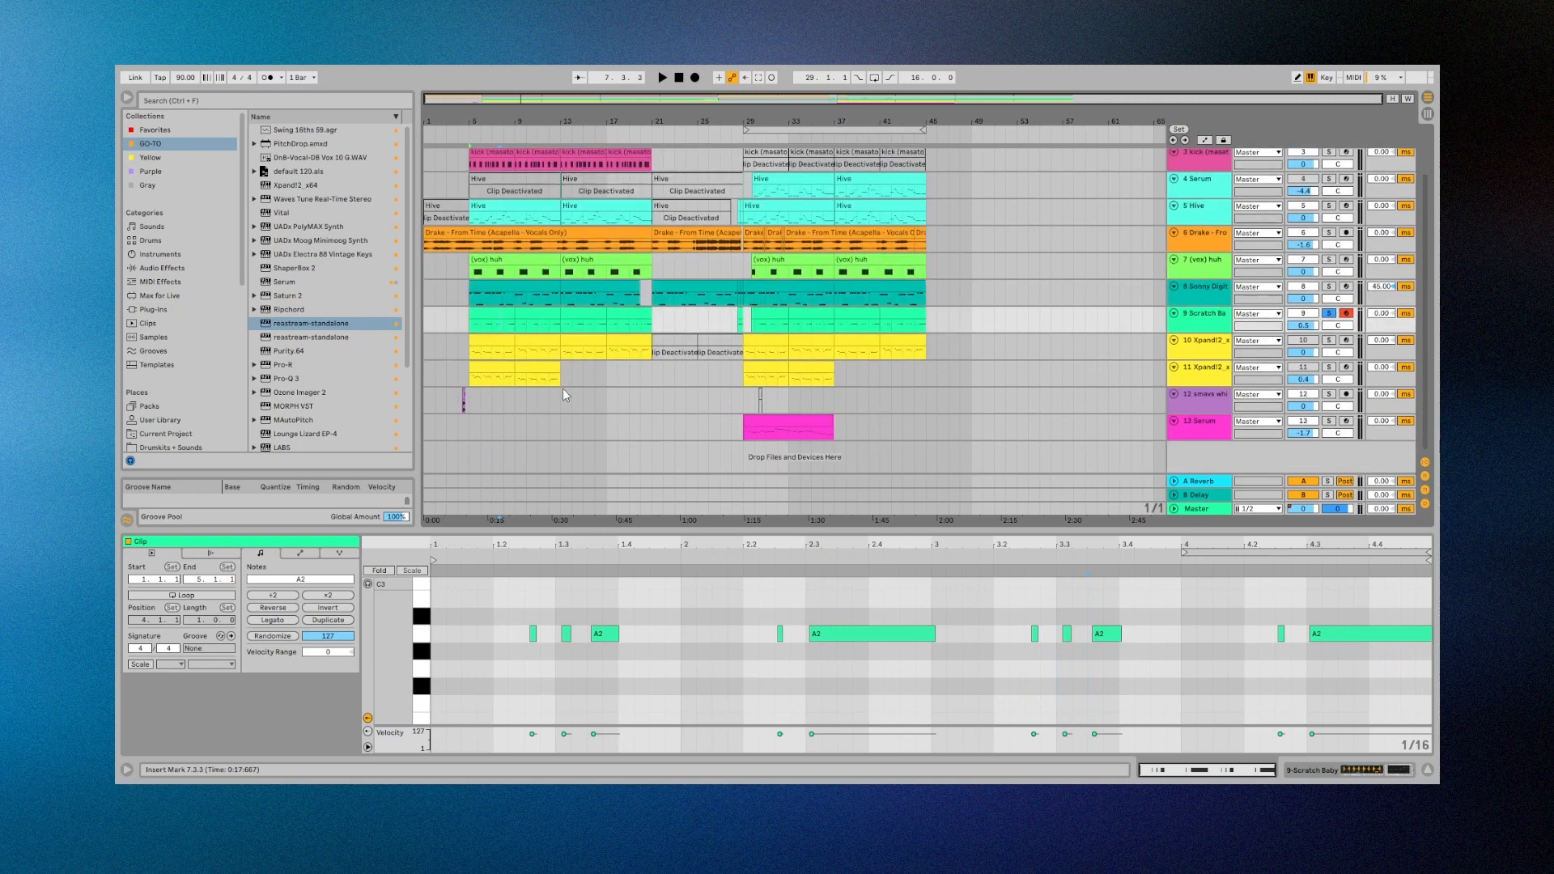
pyautogui.scroll(3, 598, 392)
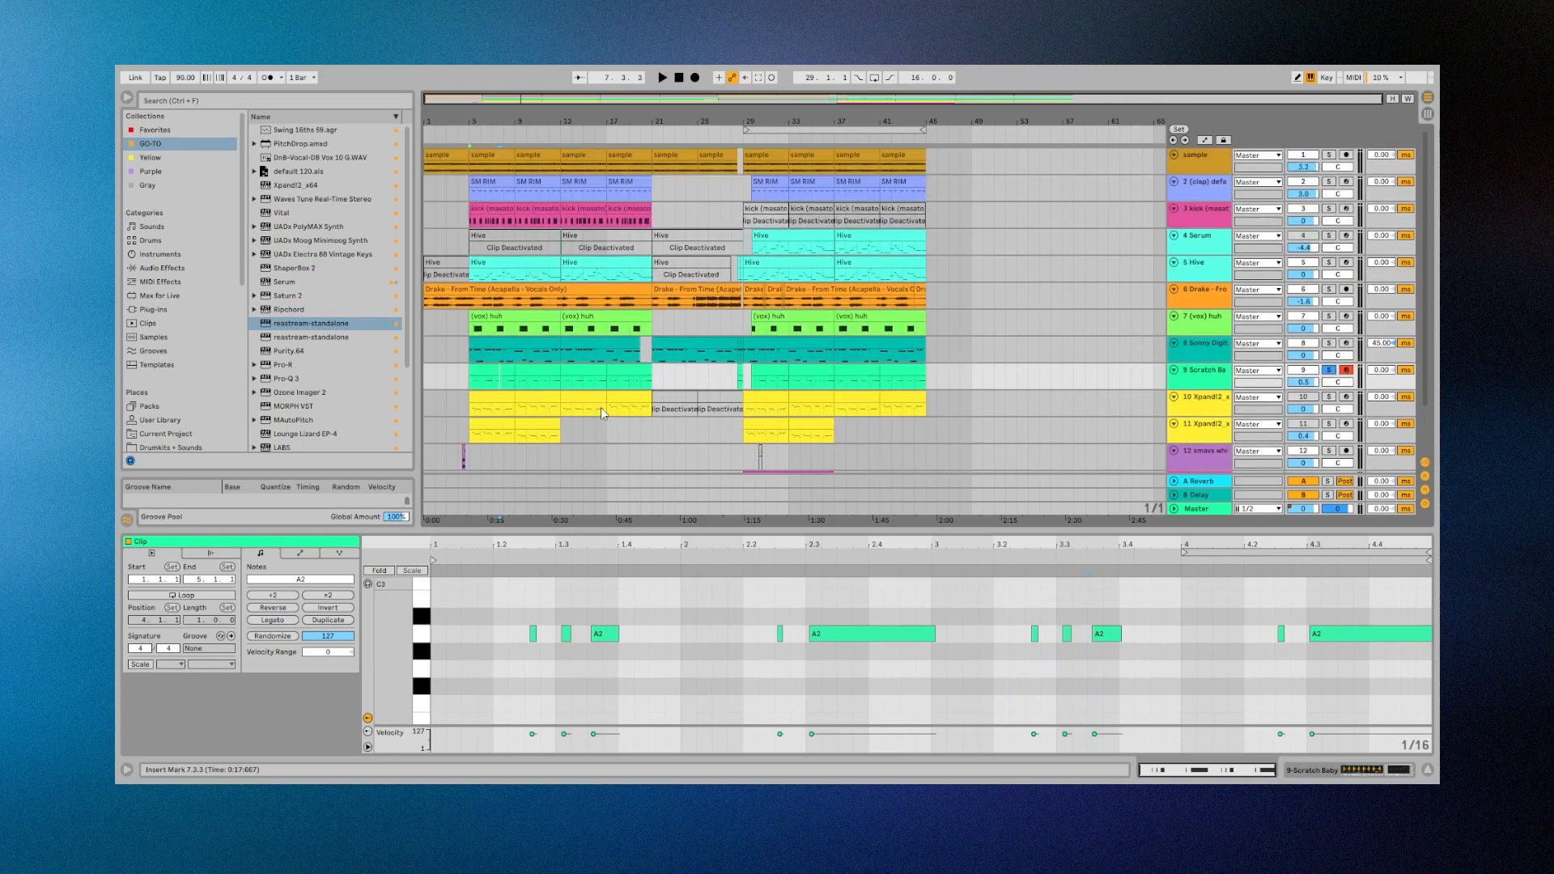
pyautogui.click(478, 209)
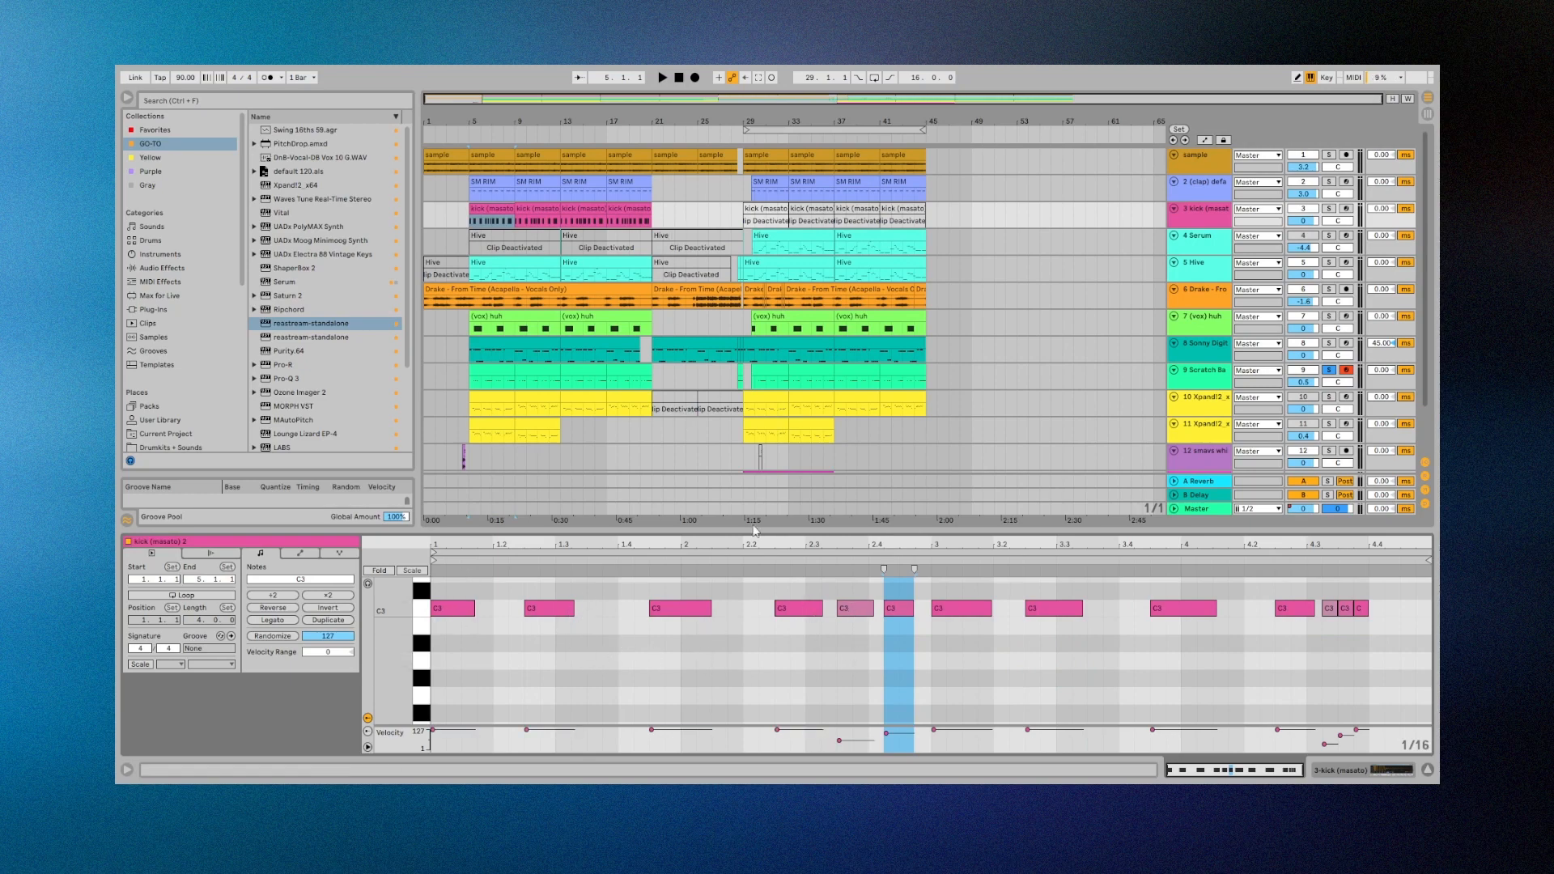
pyautogui.click(492, 195)
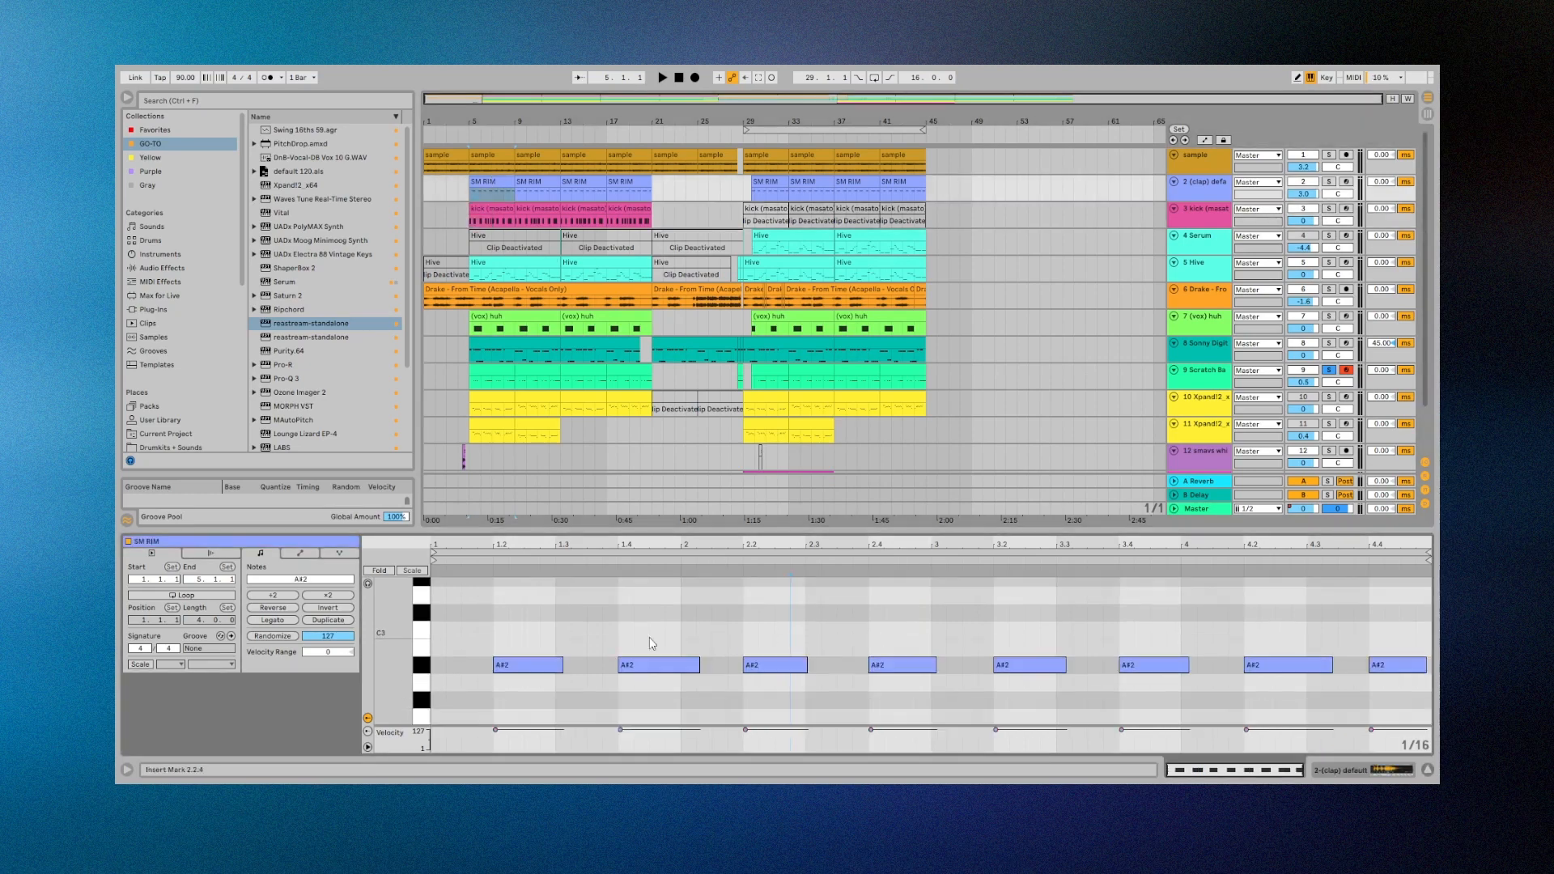
# Close the note editor and play the clap, kick, vox, Sonny Digit and Scratch Baby tracks soloed together from bar 5.
pyautogui.scroll(5, 775, 649)
pyautogui.moveTo(787, 532); pyautogui.dragTo(773, 696)
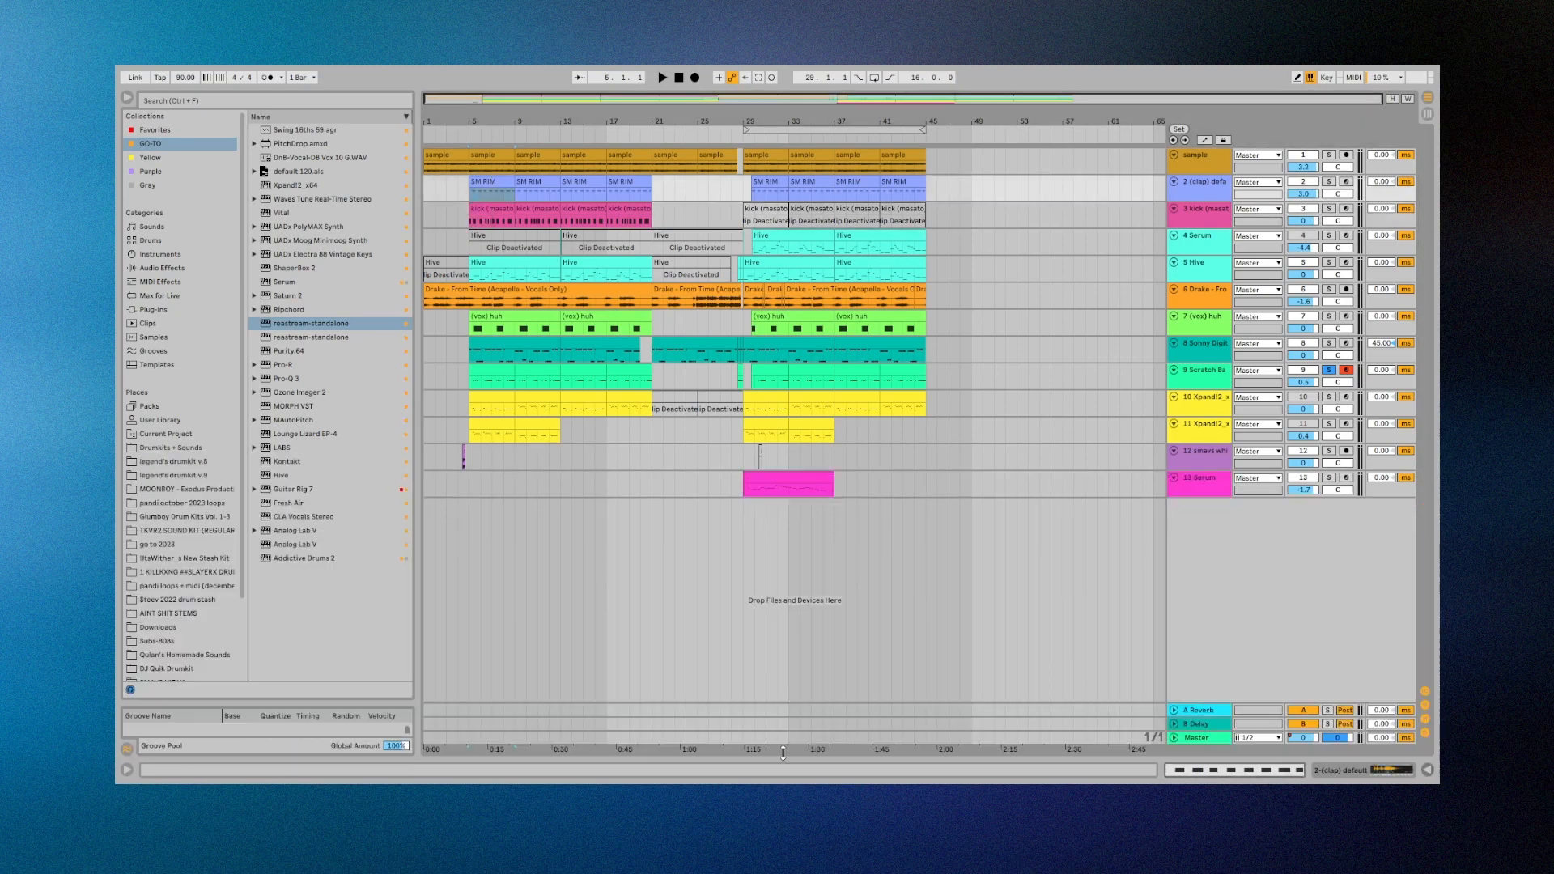
pyautogui.click(477, 393)
pyautogui.click(504, 373)
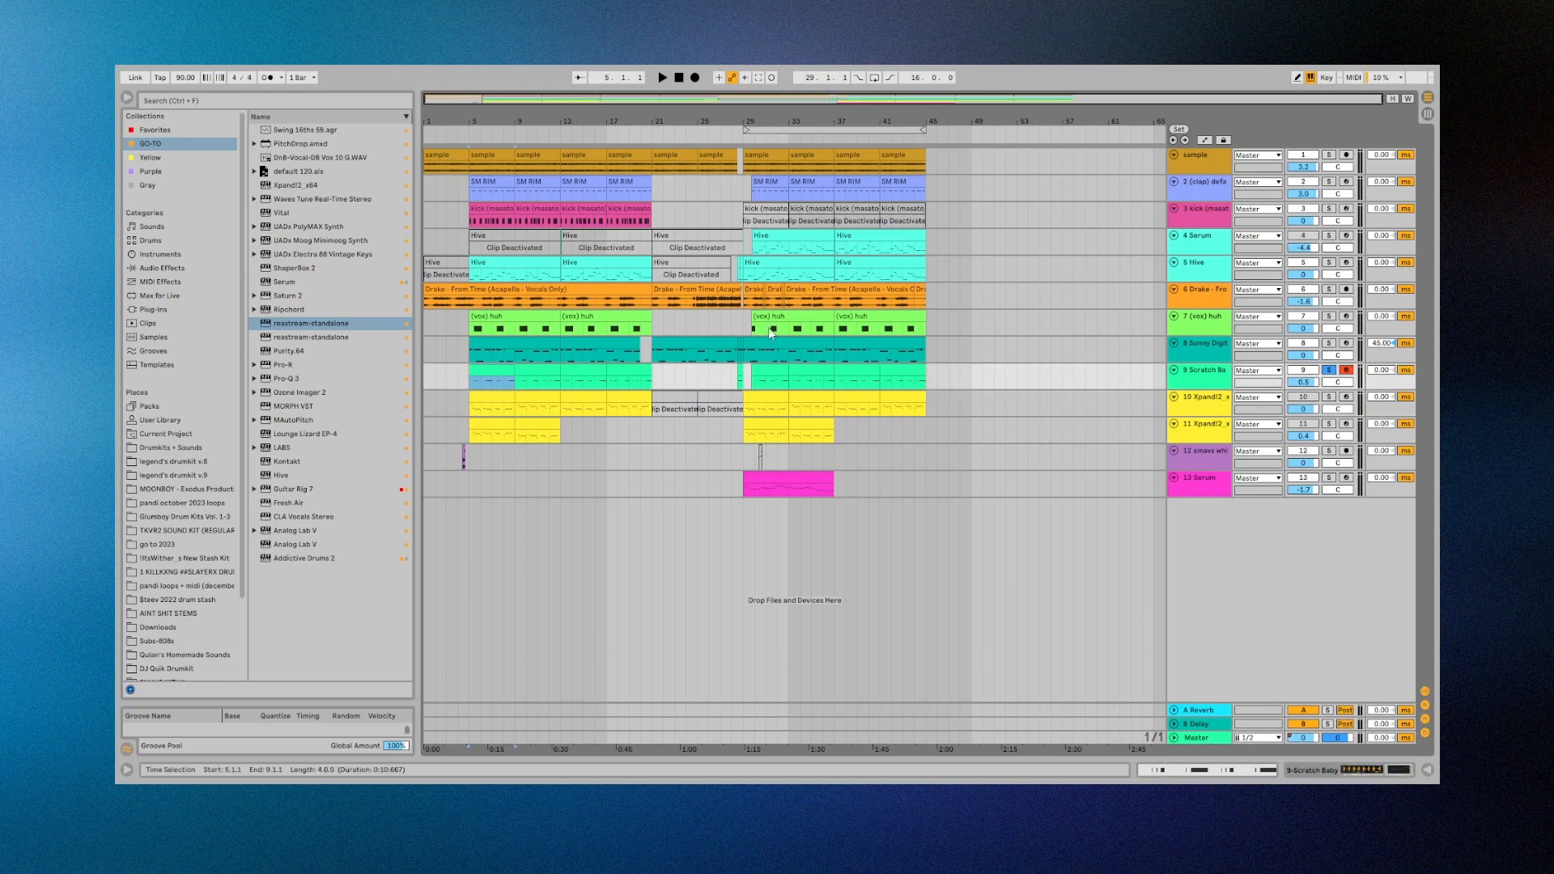
pyautogui.click(1329, 343)
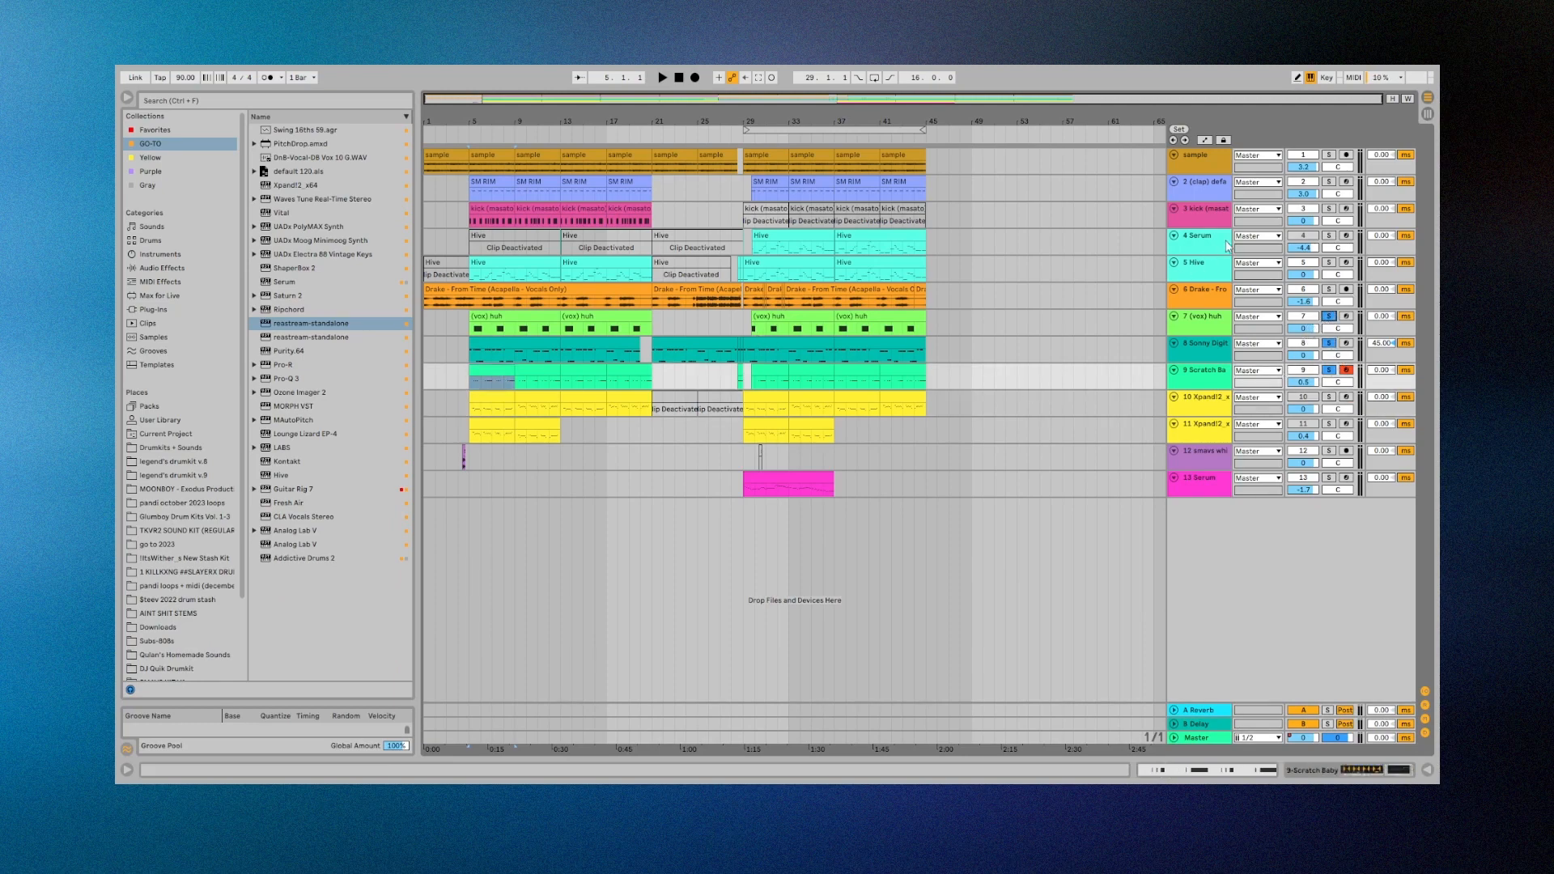
pyautogui.click(1328, 181)
pyautogui.press('space')
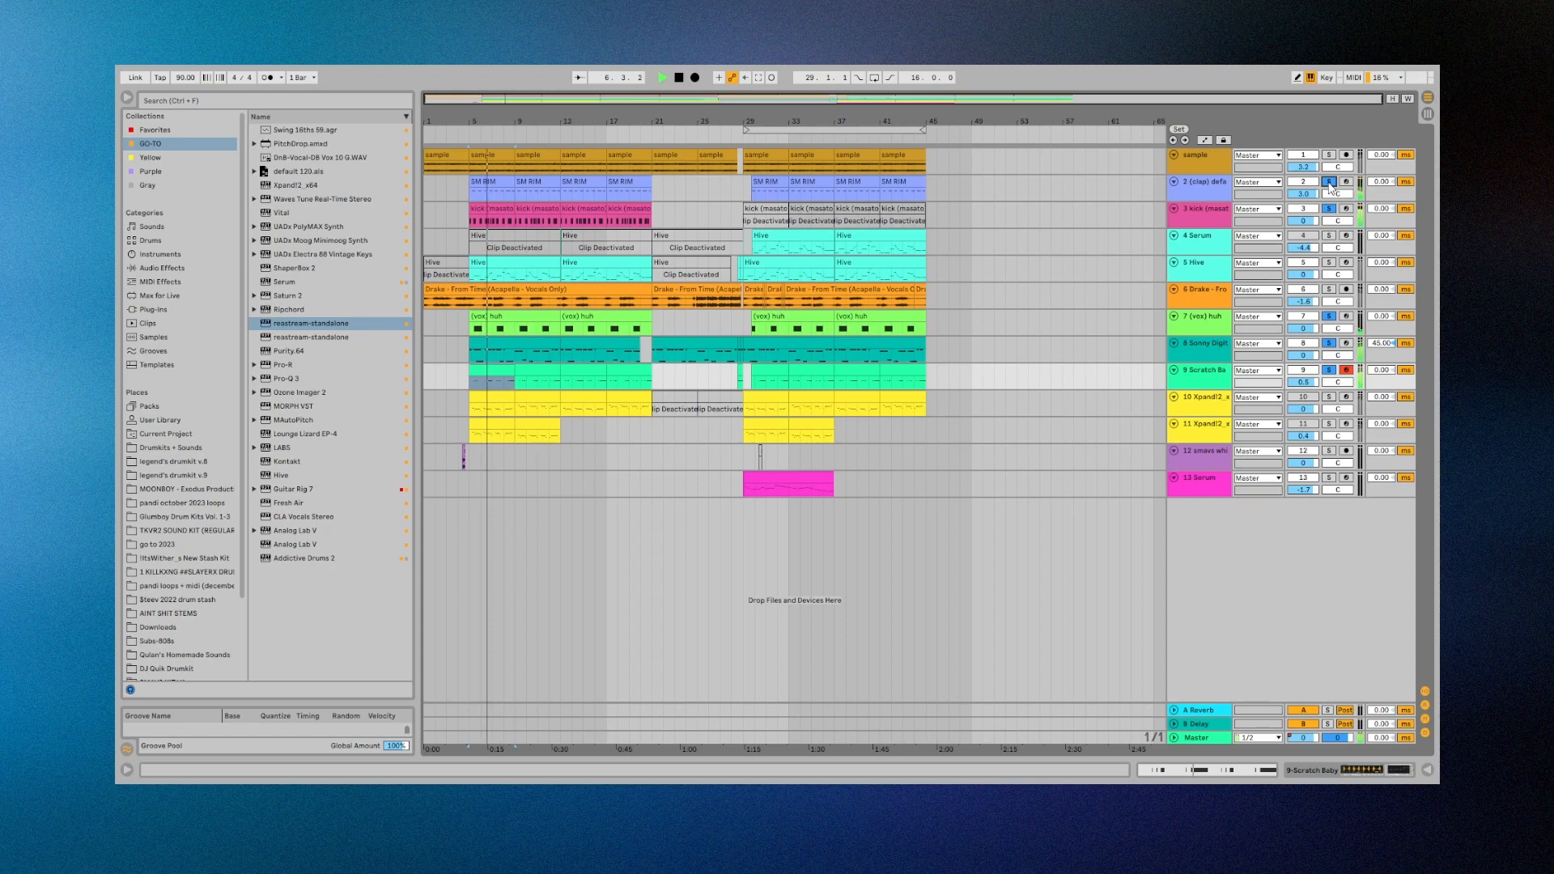
pyautogui.press('space')
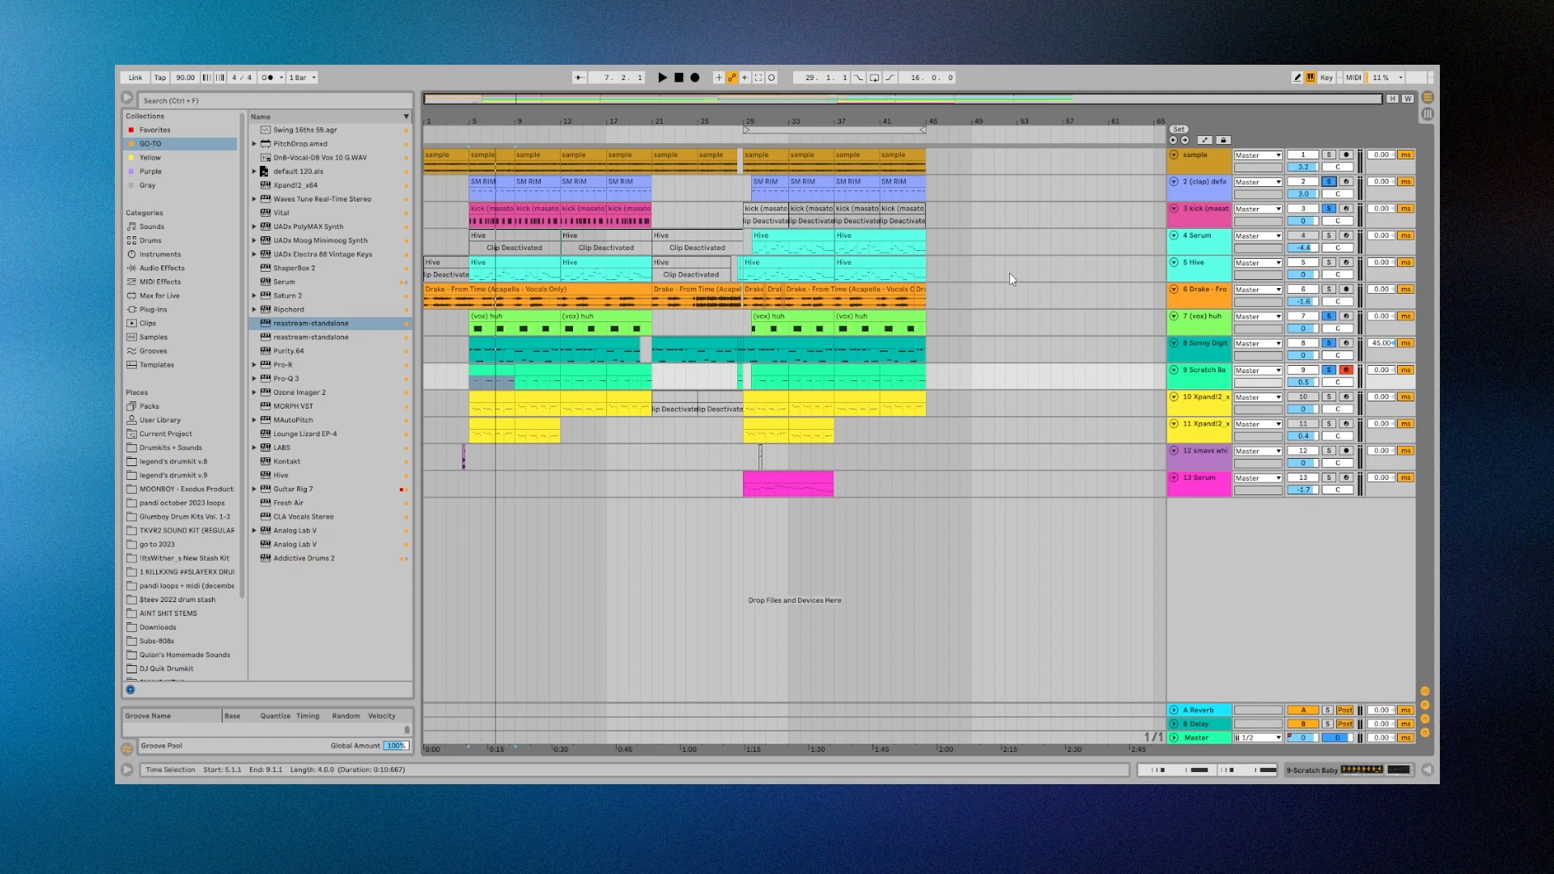
# Clear all solos and go through the two Xpand!2 tracks, the whisper tag track and track 13 Serum.
pyautogui.click(1330, 370)
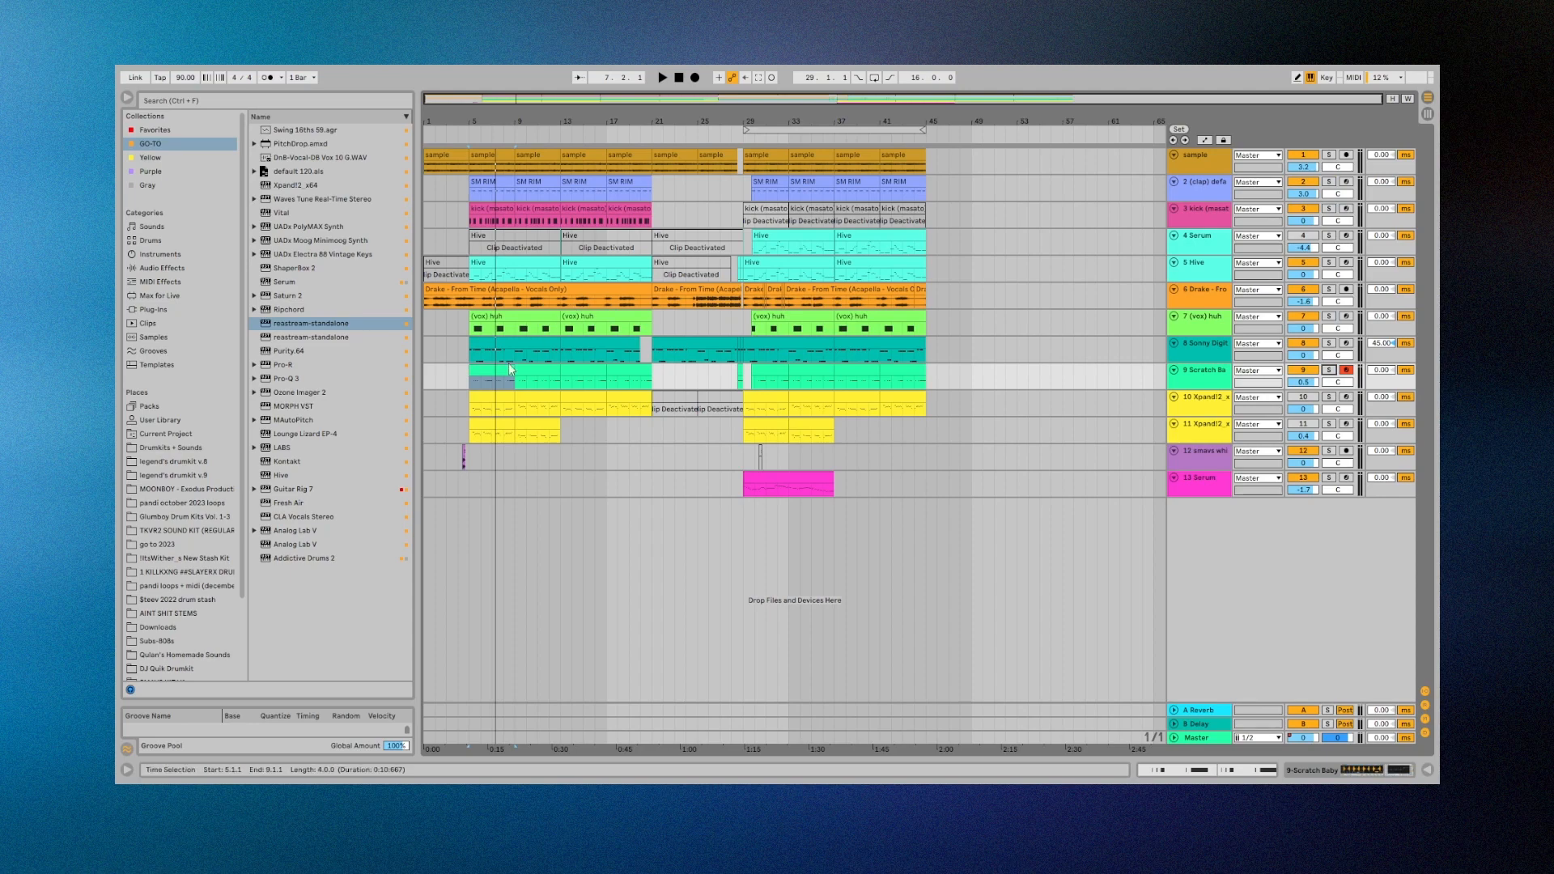
pyautogui.press('Down')
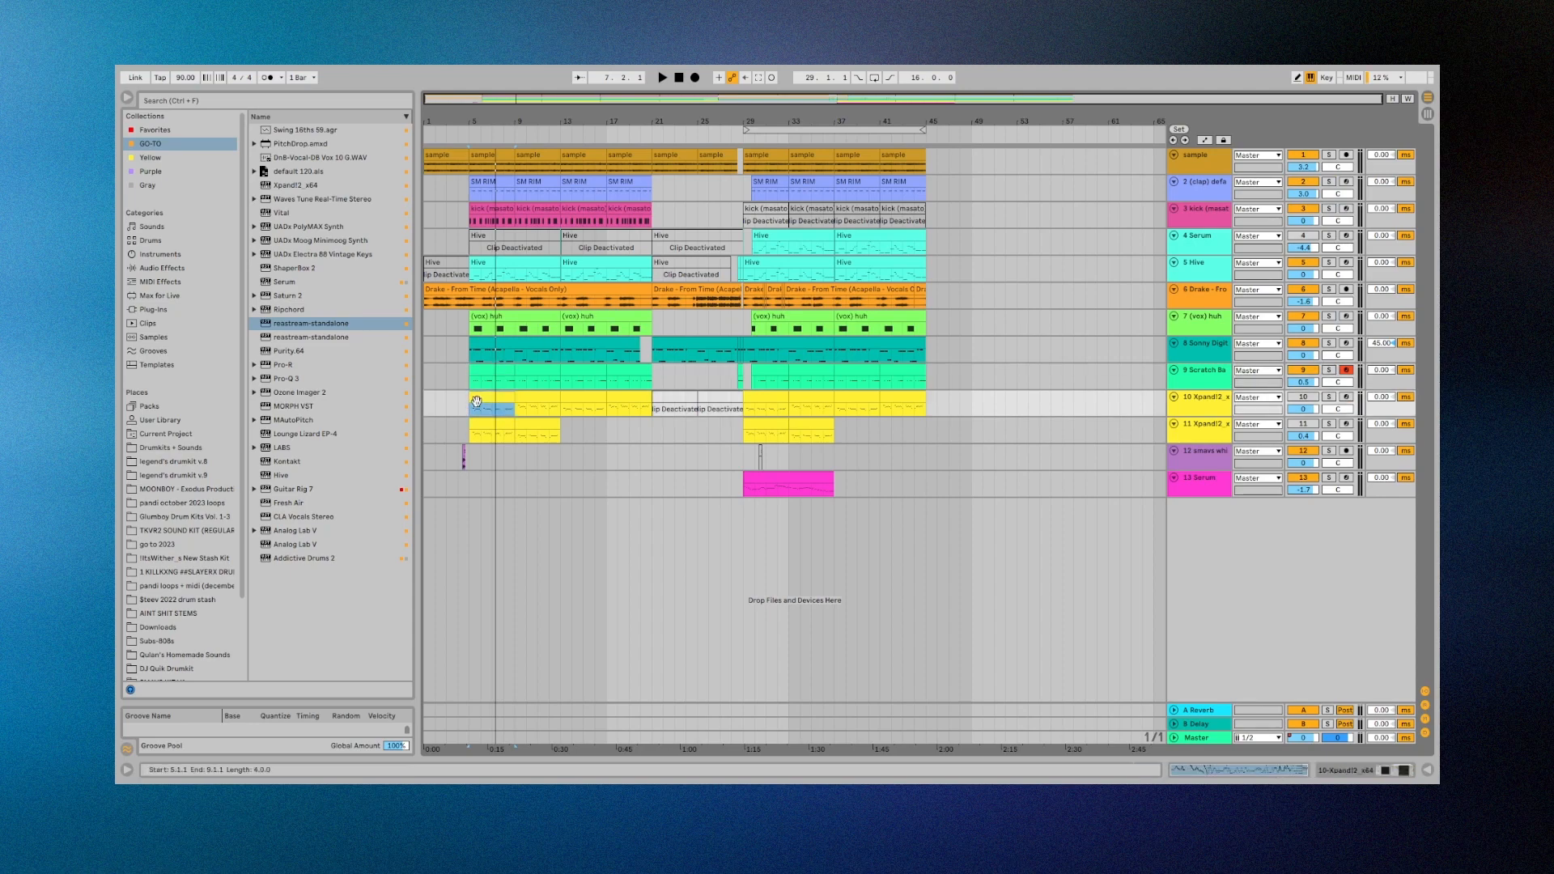
pyautogui.click(1206, 409)
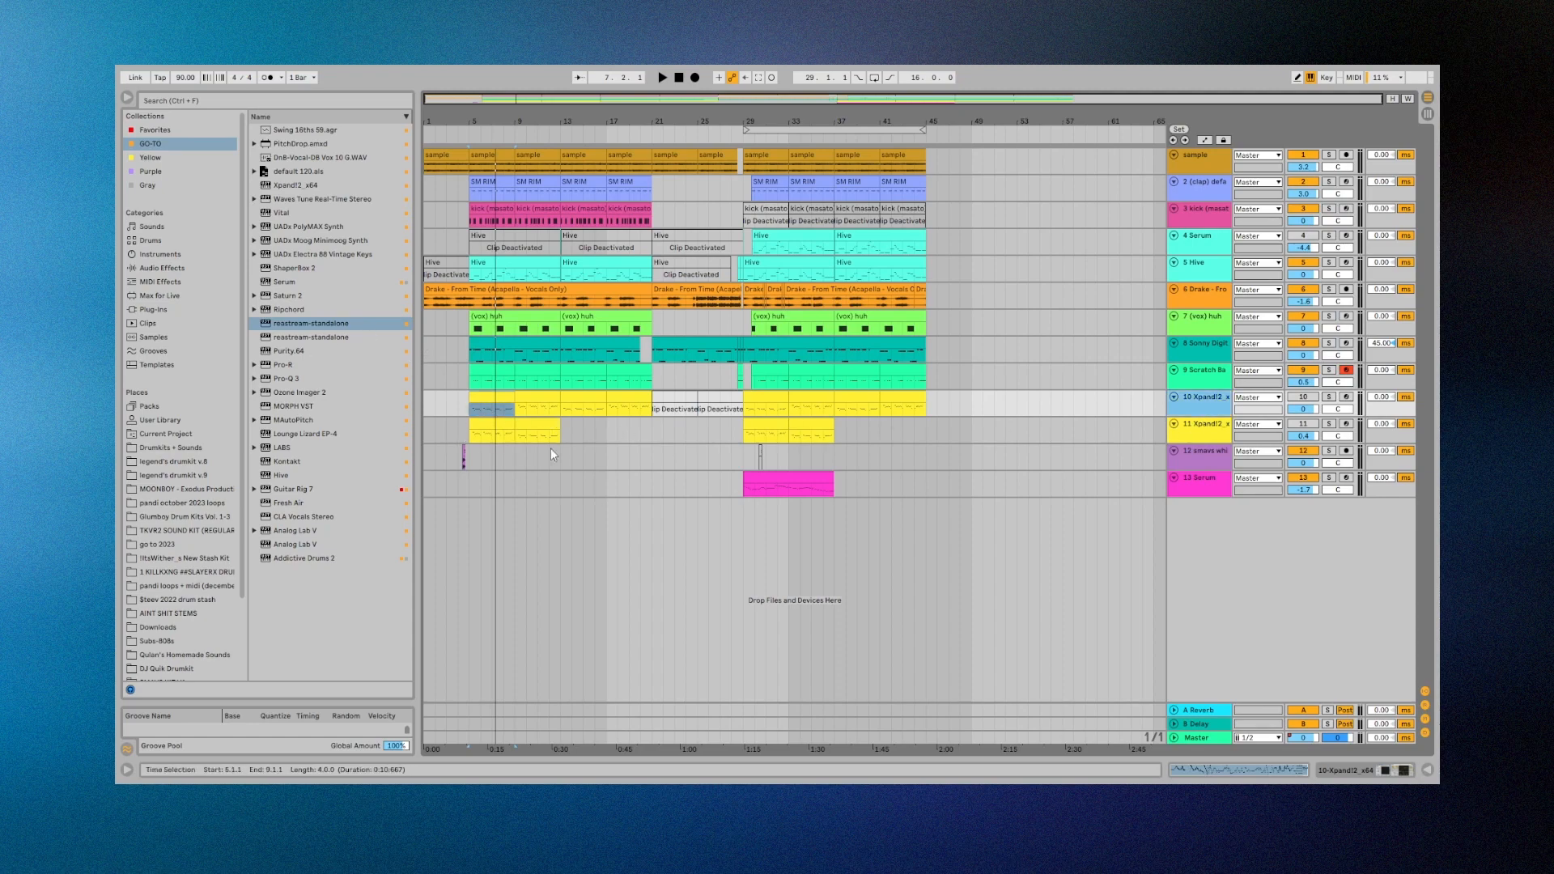
pyautogui.click(1223, 432)
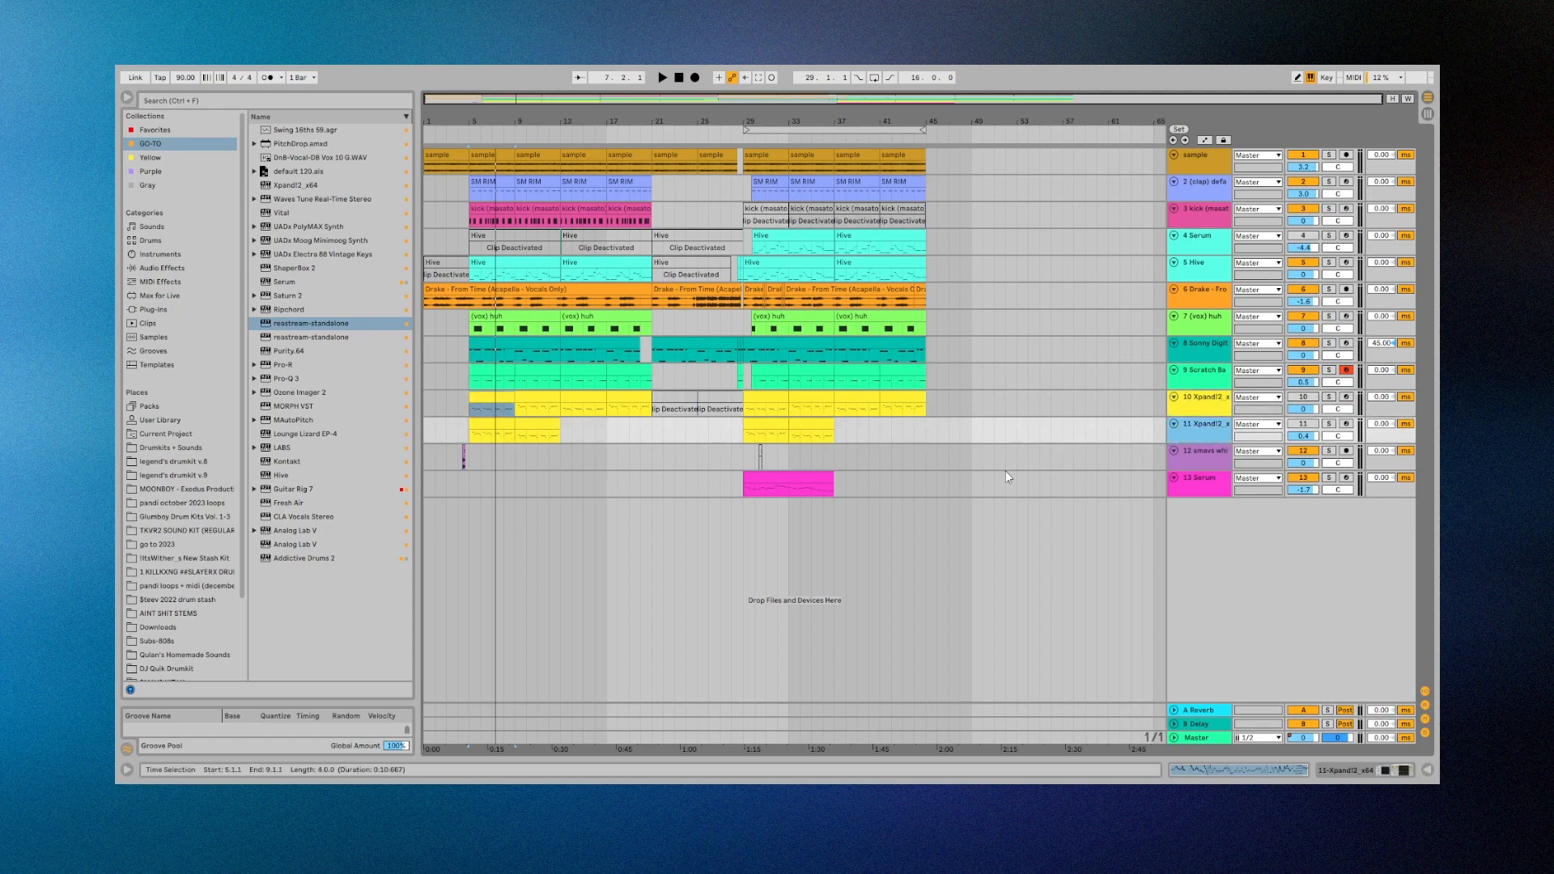
pyautogui.click(1212, 457)
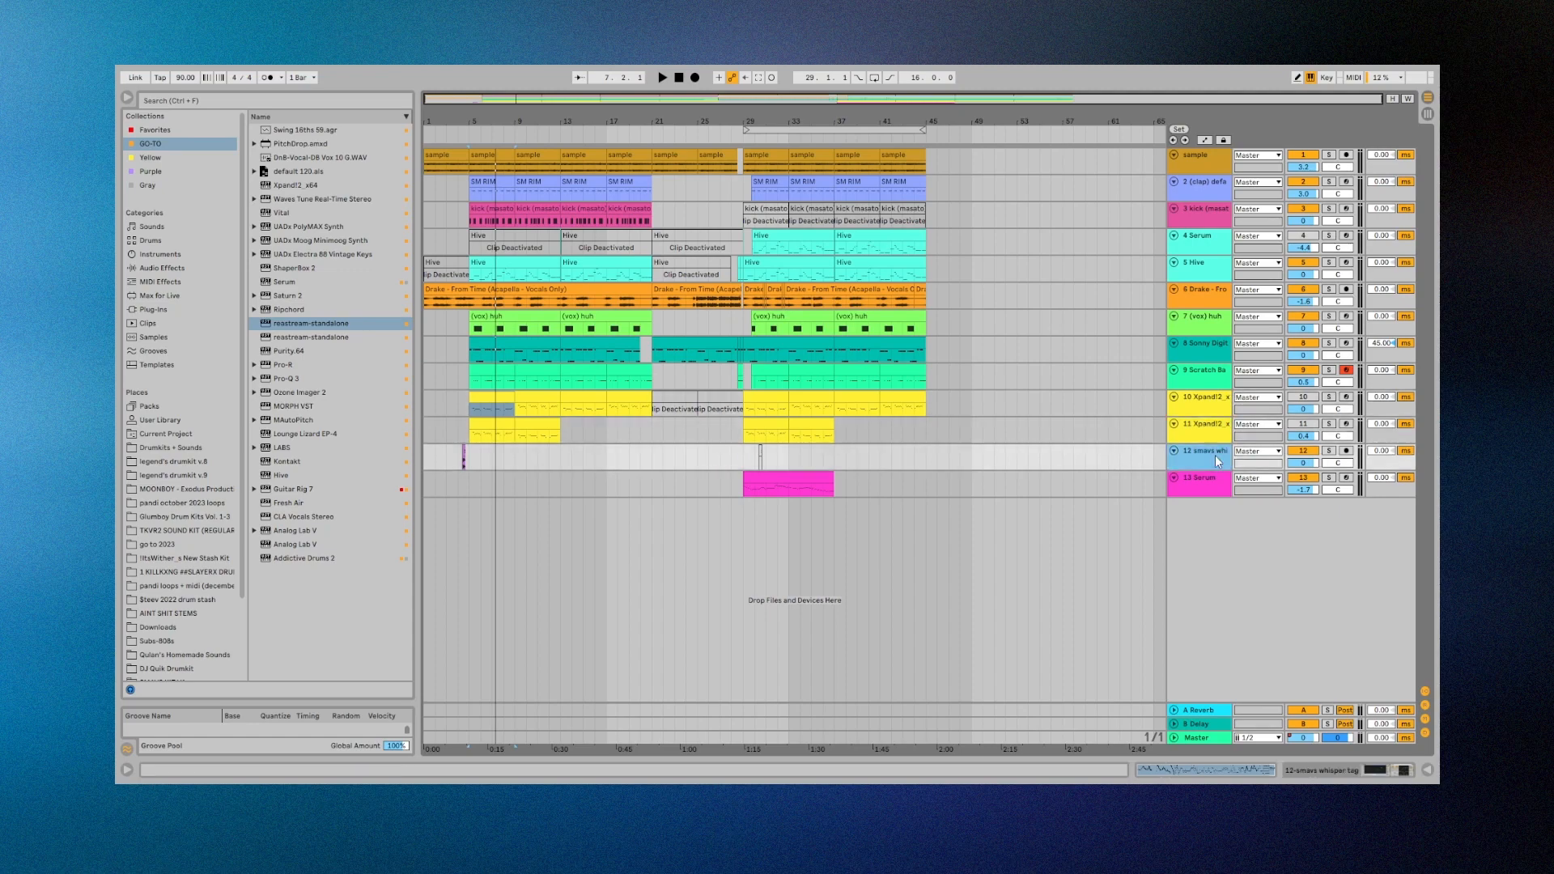
pyautogui.click(755, 488)
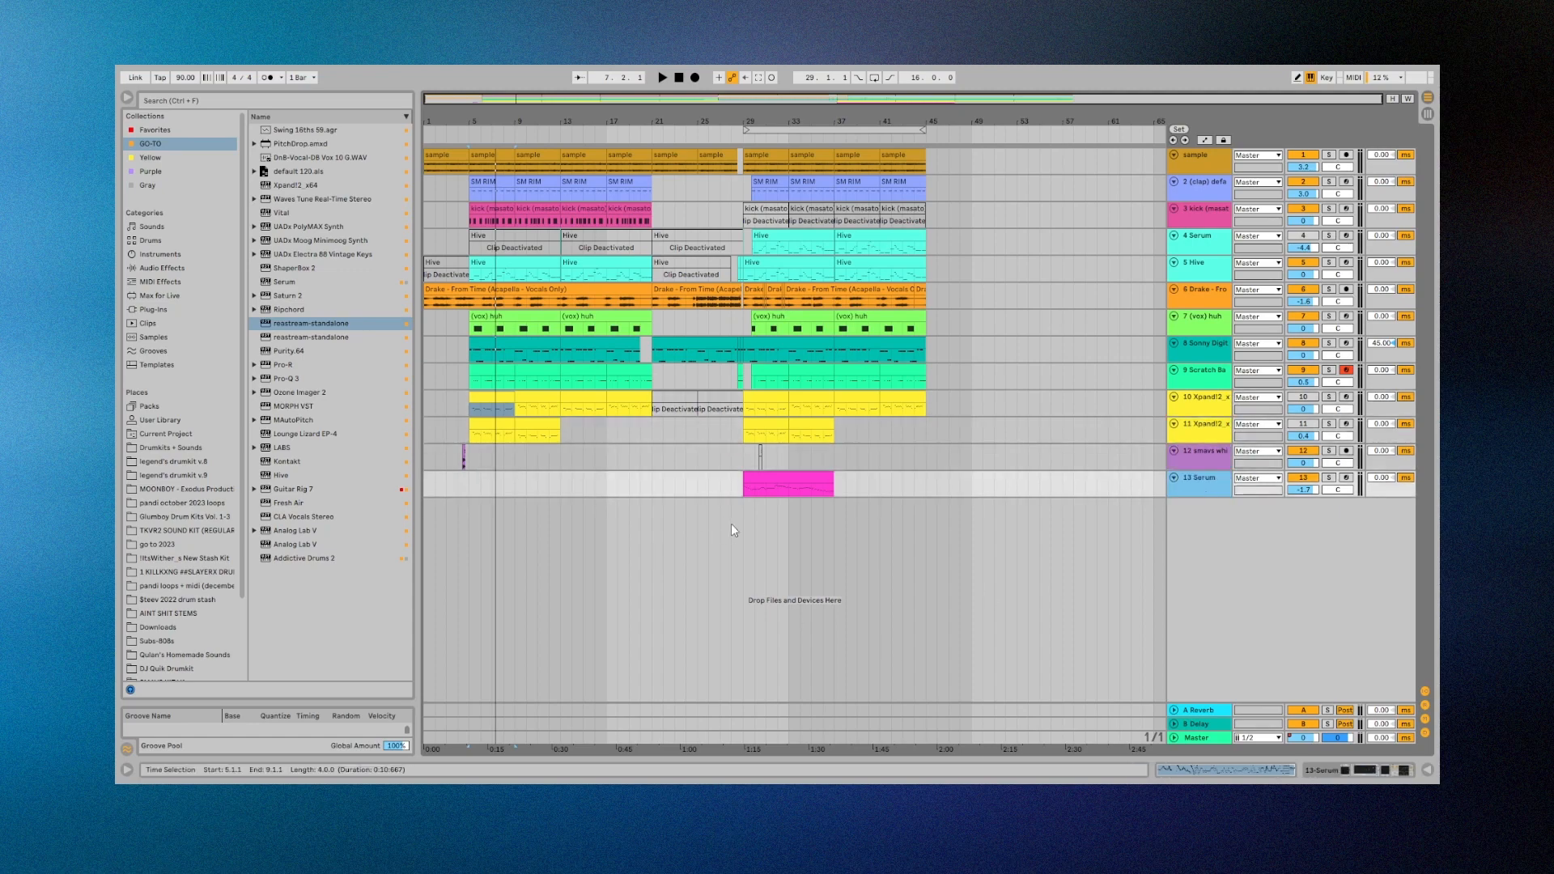
# Solo track 13 Serum and inspect its device chain and the notes of its clip at bar 29.
pyautogui.click(1328, 478)
pyautogui.moveTo(812, 122); pyautogui.dragTo(814, 162)
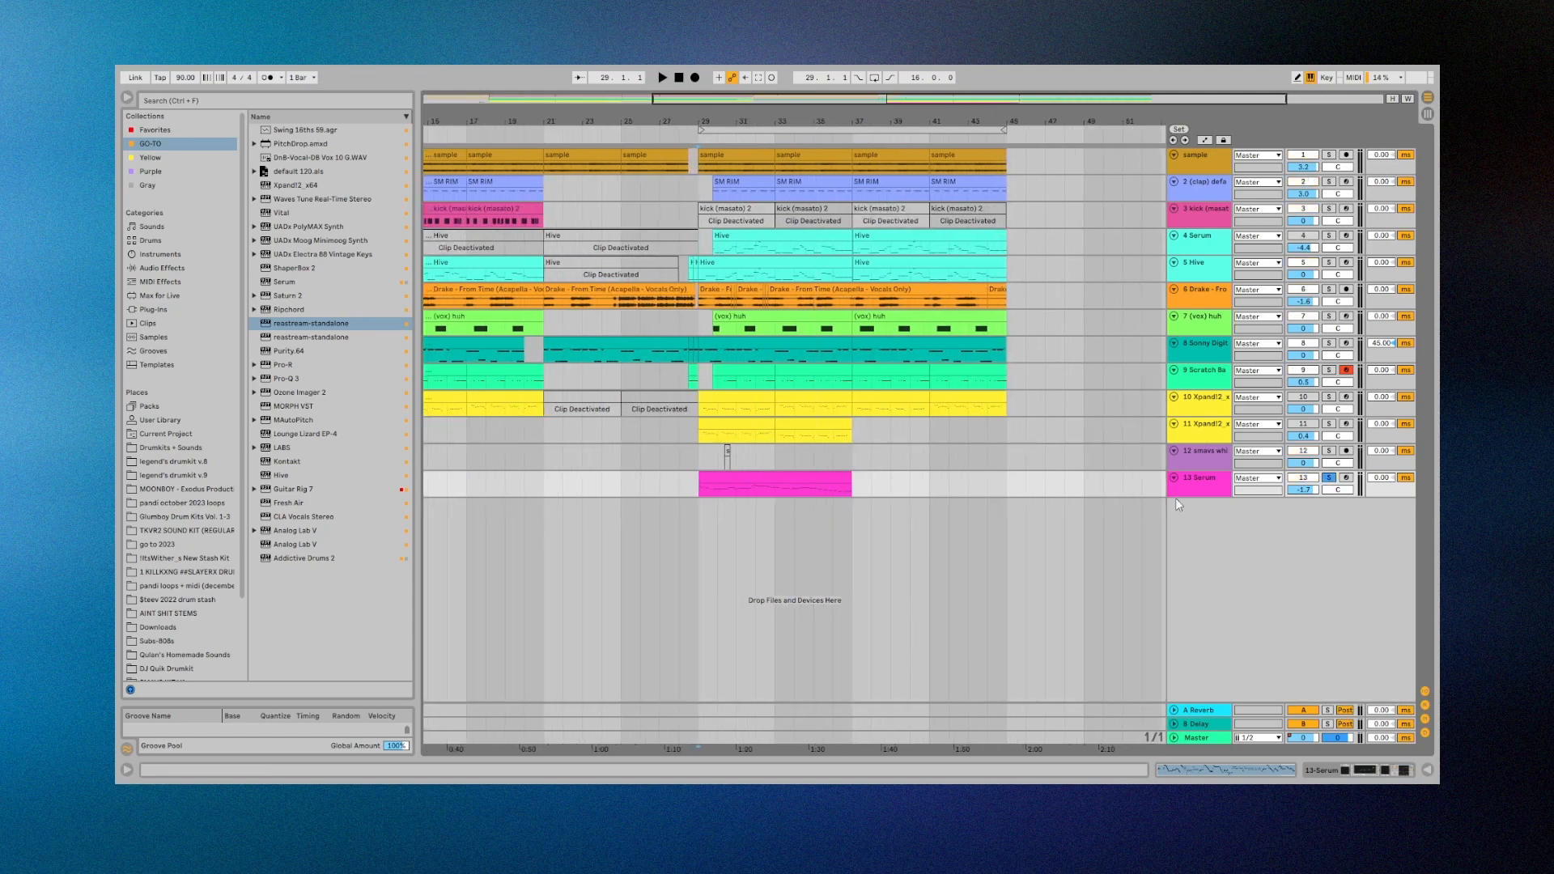
pyautogui.doubleClick(1214, 479)
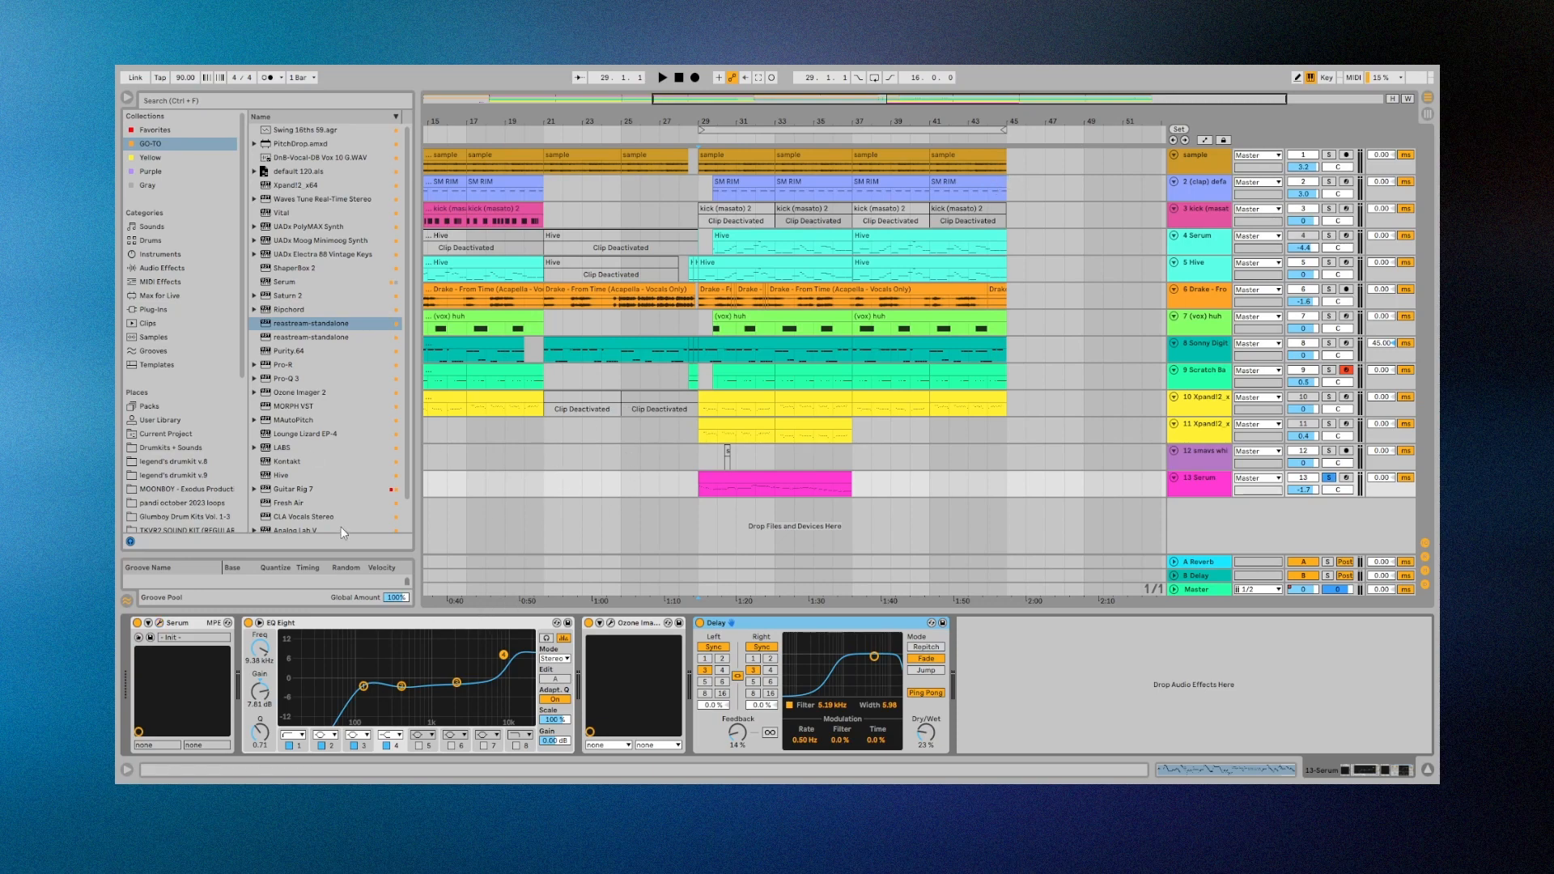
pyautogui.doubleClick(777, 478)
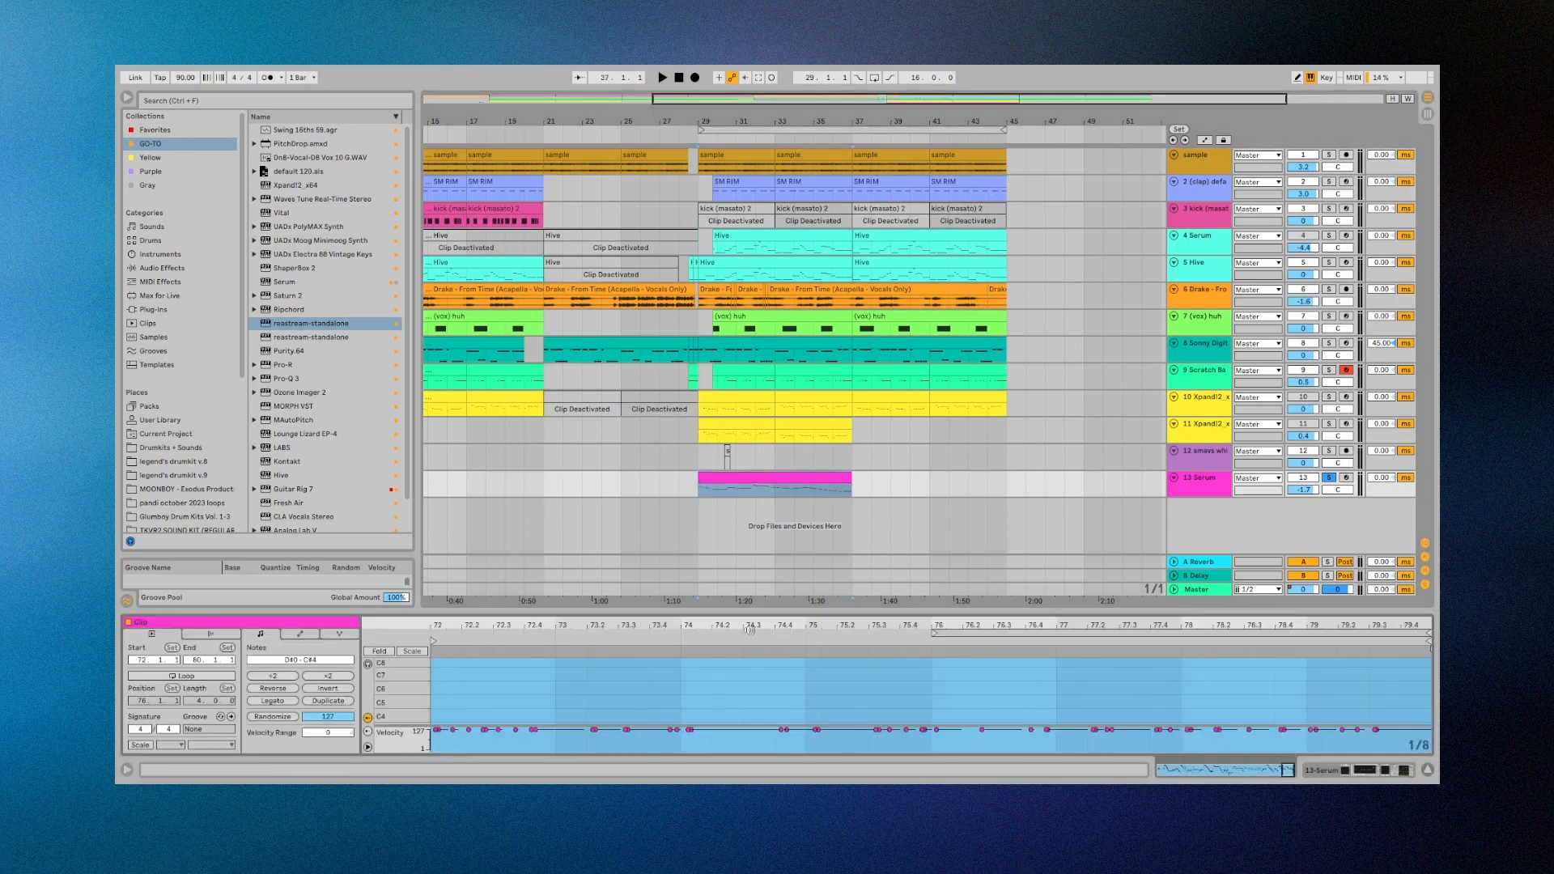
# Play the soloed Serum clip from bar 29 in an enlarged note editor, closing the editor and clearing the solo when finished.
pyautogui.moveTo(743, 612); pyautogui.dragTo(728, 380)
pyautogui.press('space')
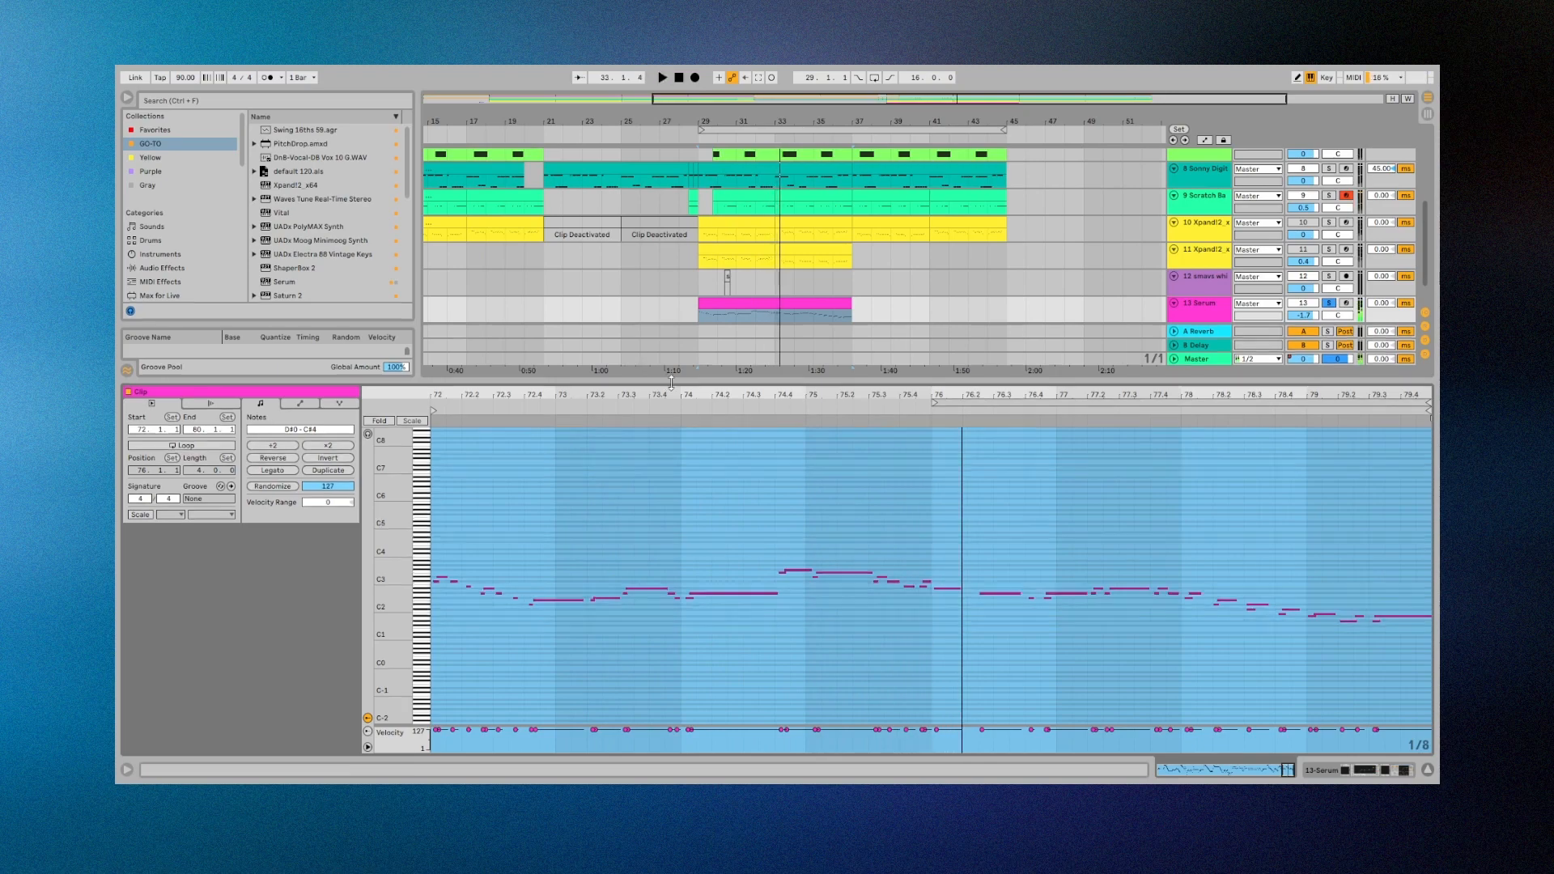
pyautogui.hotkey('ctrl', 'alt', 'l')
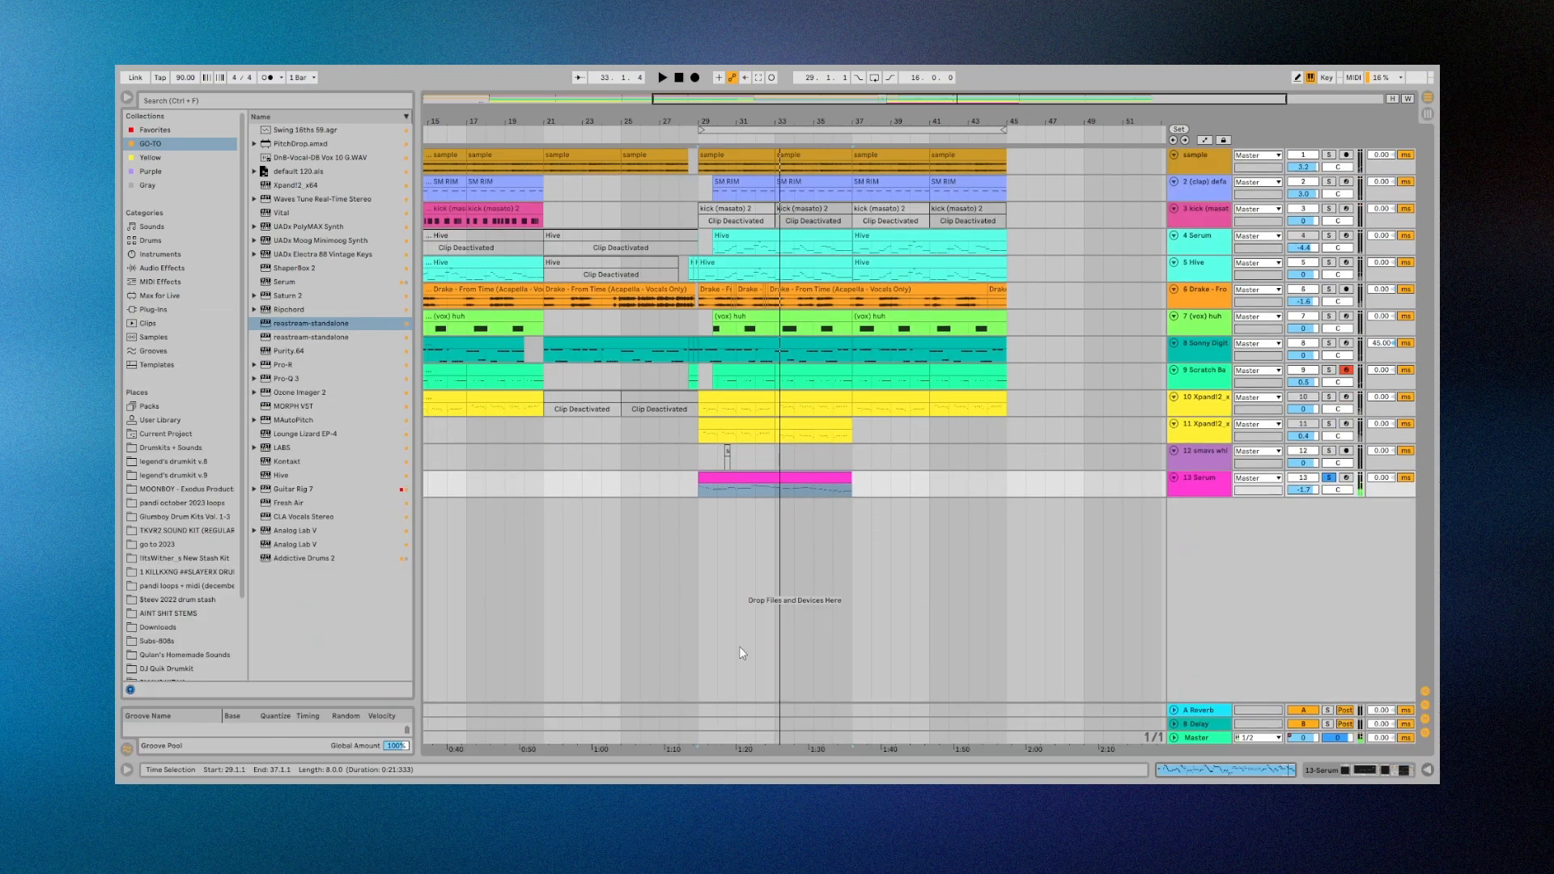
pyautogui.click(1329, 478)
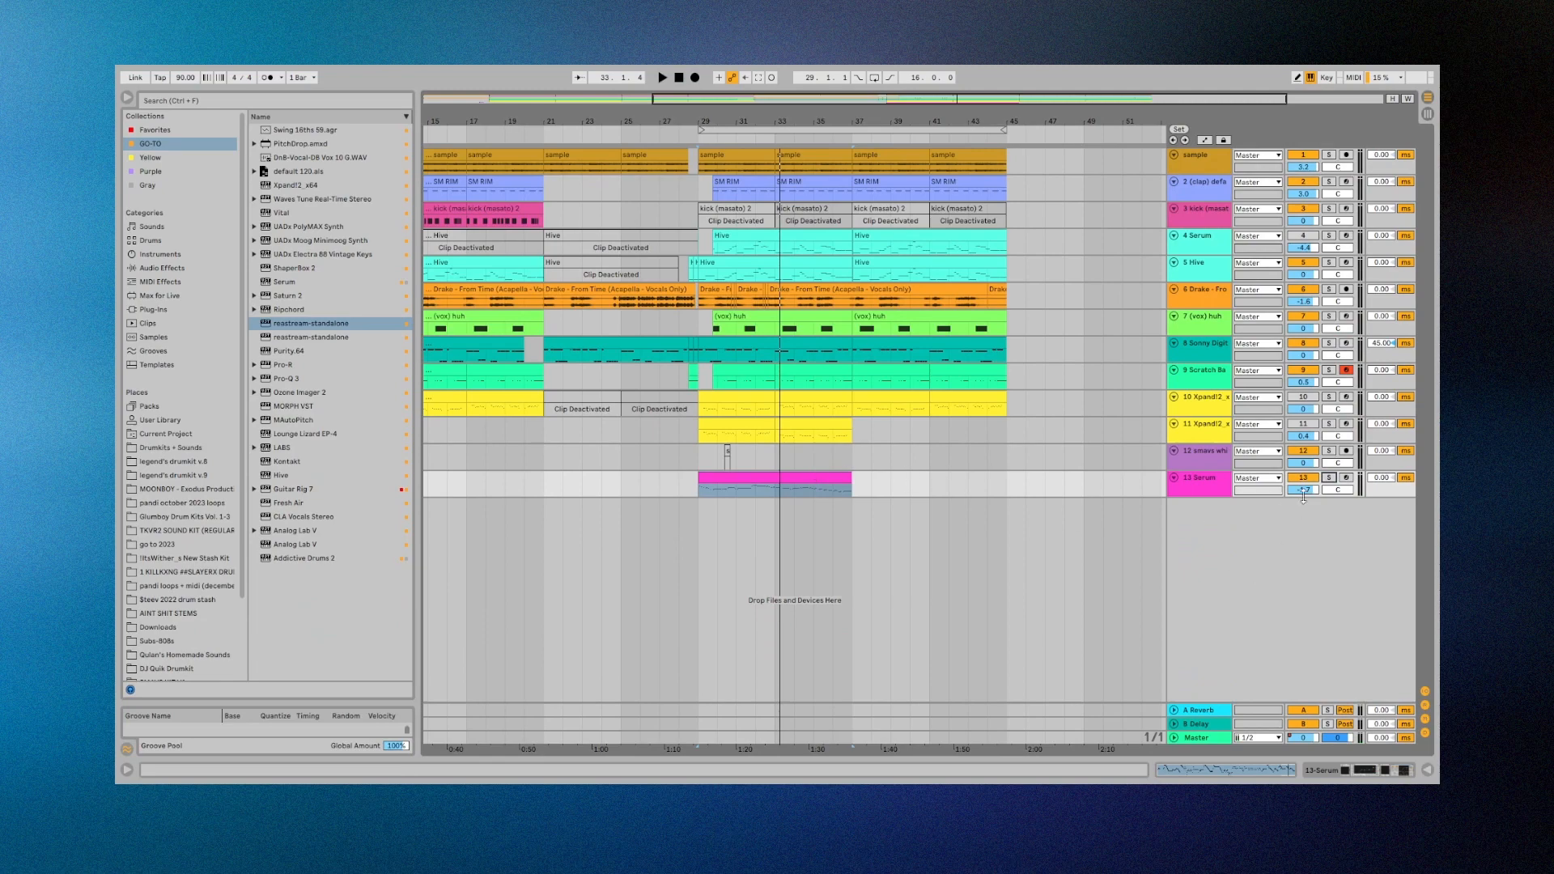
# Make track 13 Serum slightly taller and show the whole arrangement from bar 1.
pyautogui.moveTo(1191, 496)
pyautogui.mouseDown()
pyautogui.moveTo(1190, 520)
pyautogui.moveTo(1191, 507)
pyautogui.mouseUp()
pyautogui.click(885, 500)
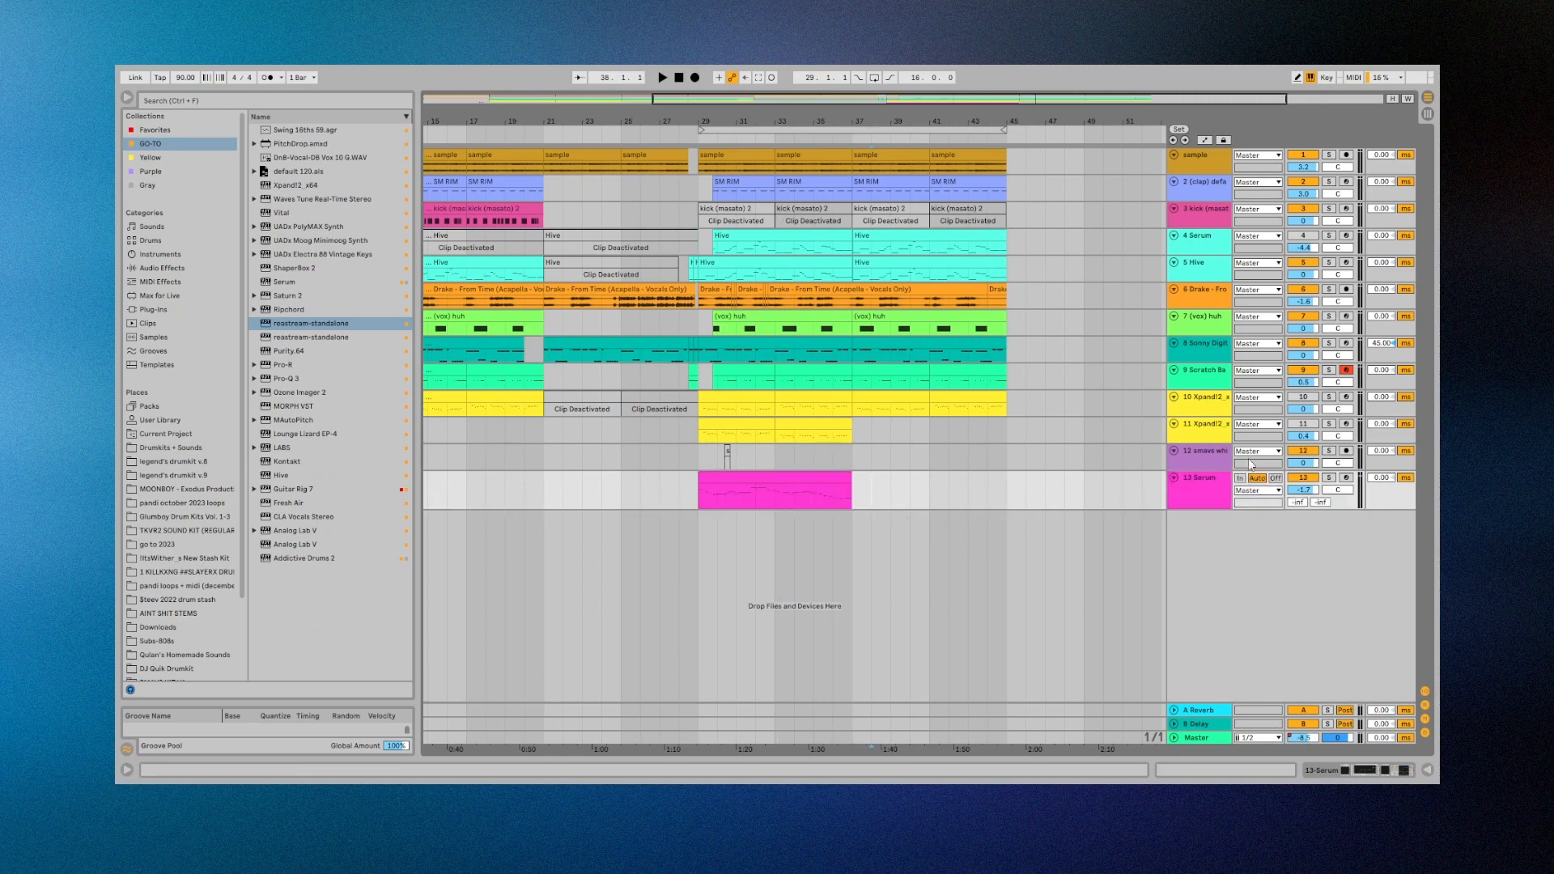
pyautogui.moveTo(704, 121); pyautogui.dragTo(705, 85)
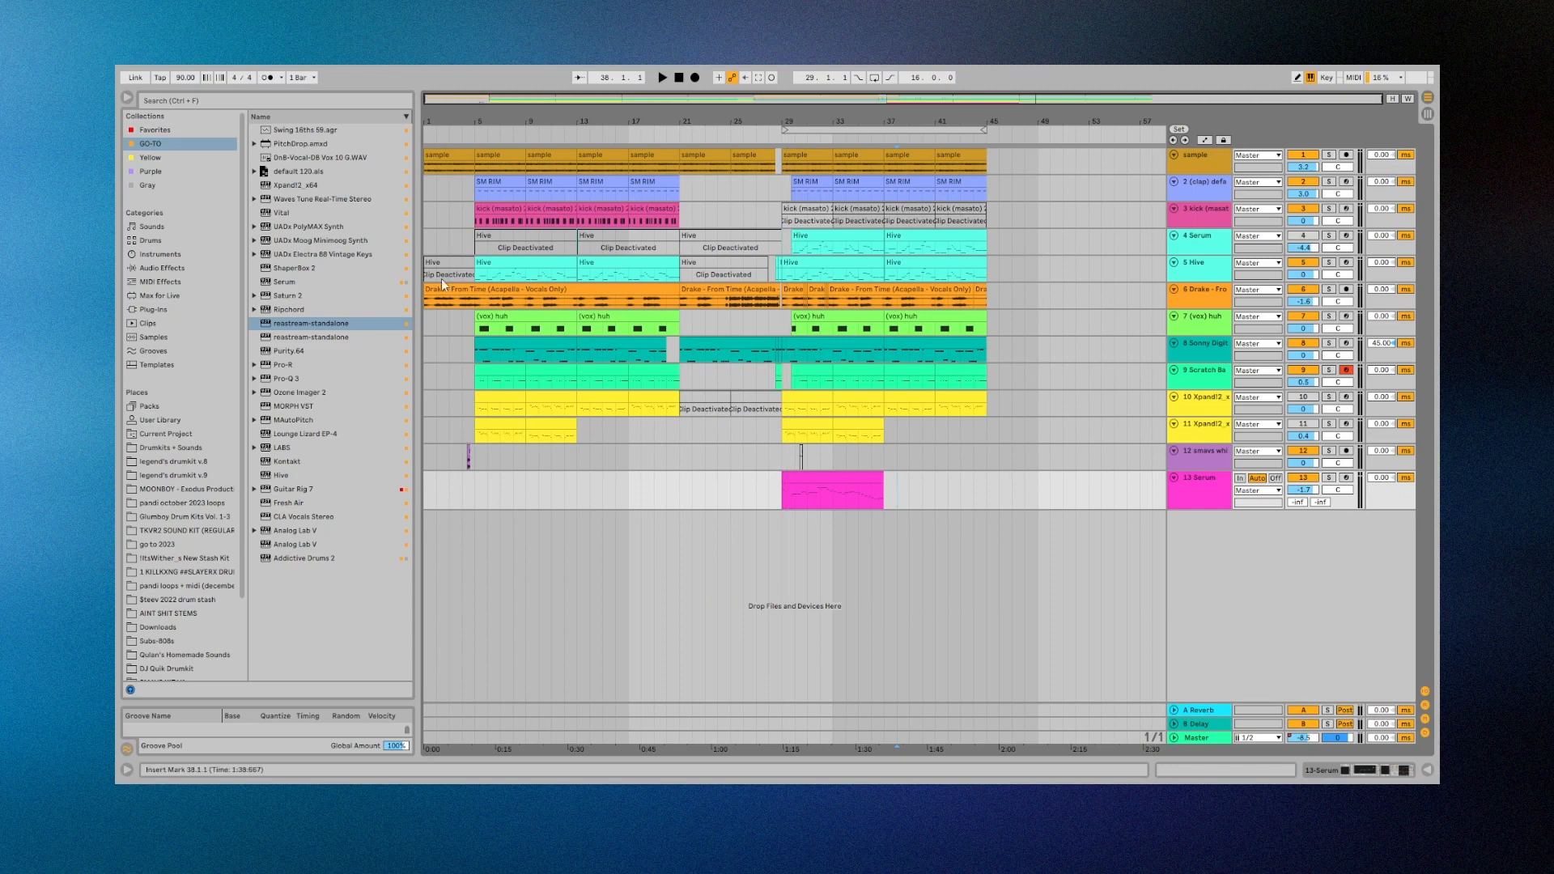
# Solo the Drake acapella track and show its device chain.
pyautogui.click(437, 279)
pyautogui.click(449, 287)
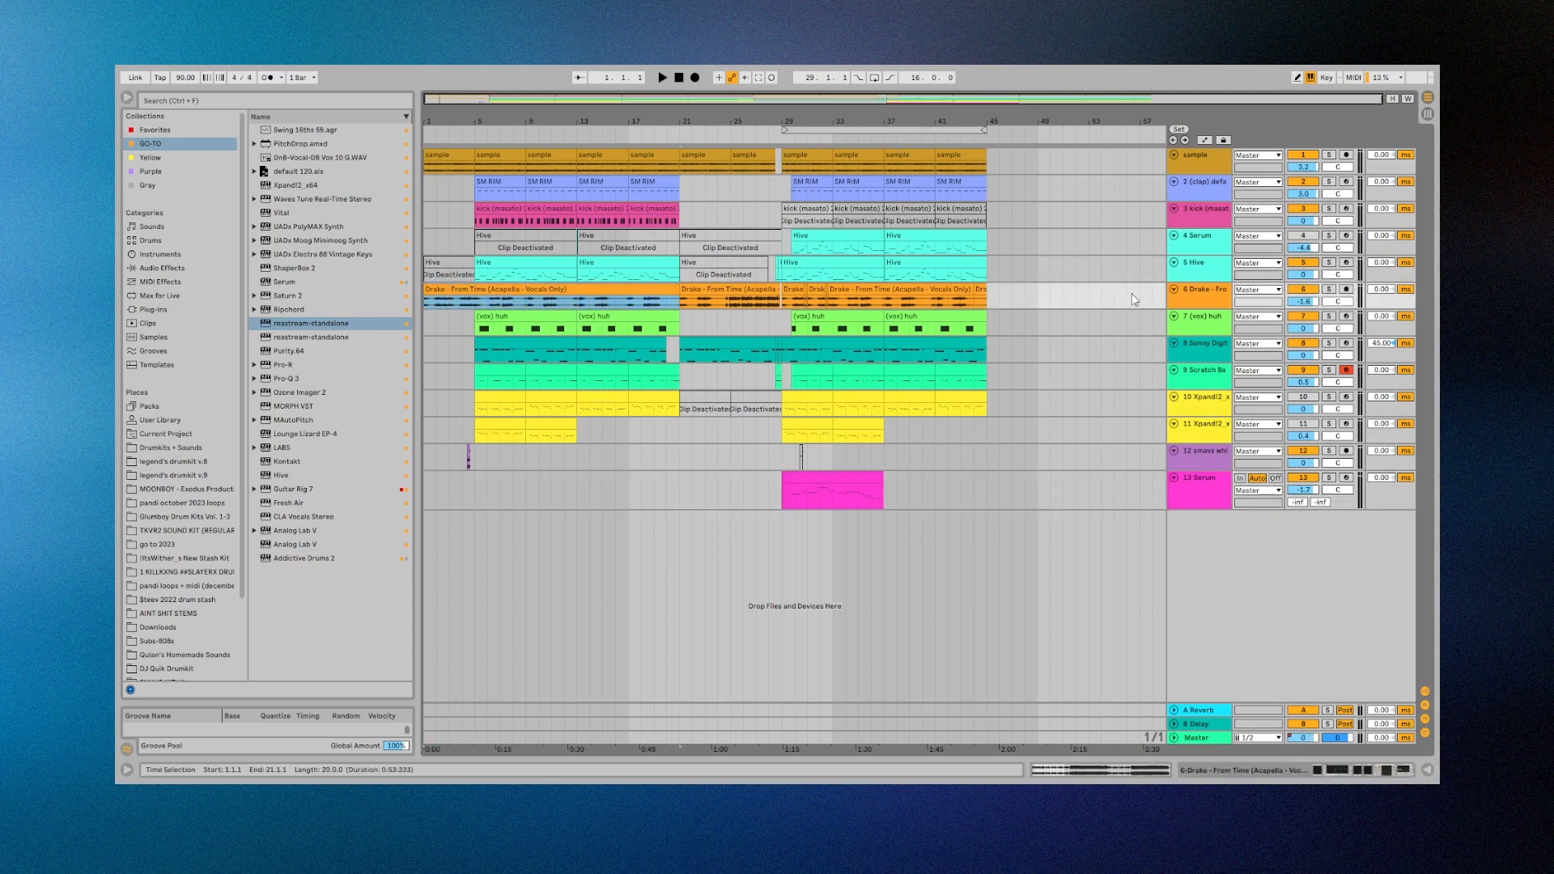
pyautogui.click(1328, 289)
pyautogui.doubleClick(1201, 293)
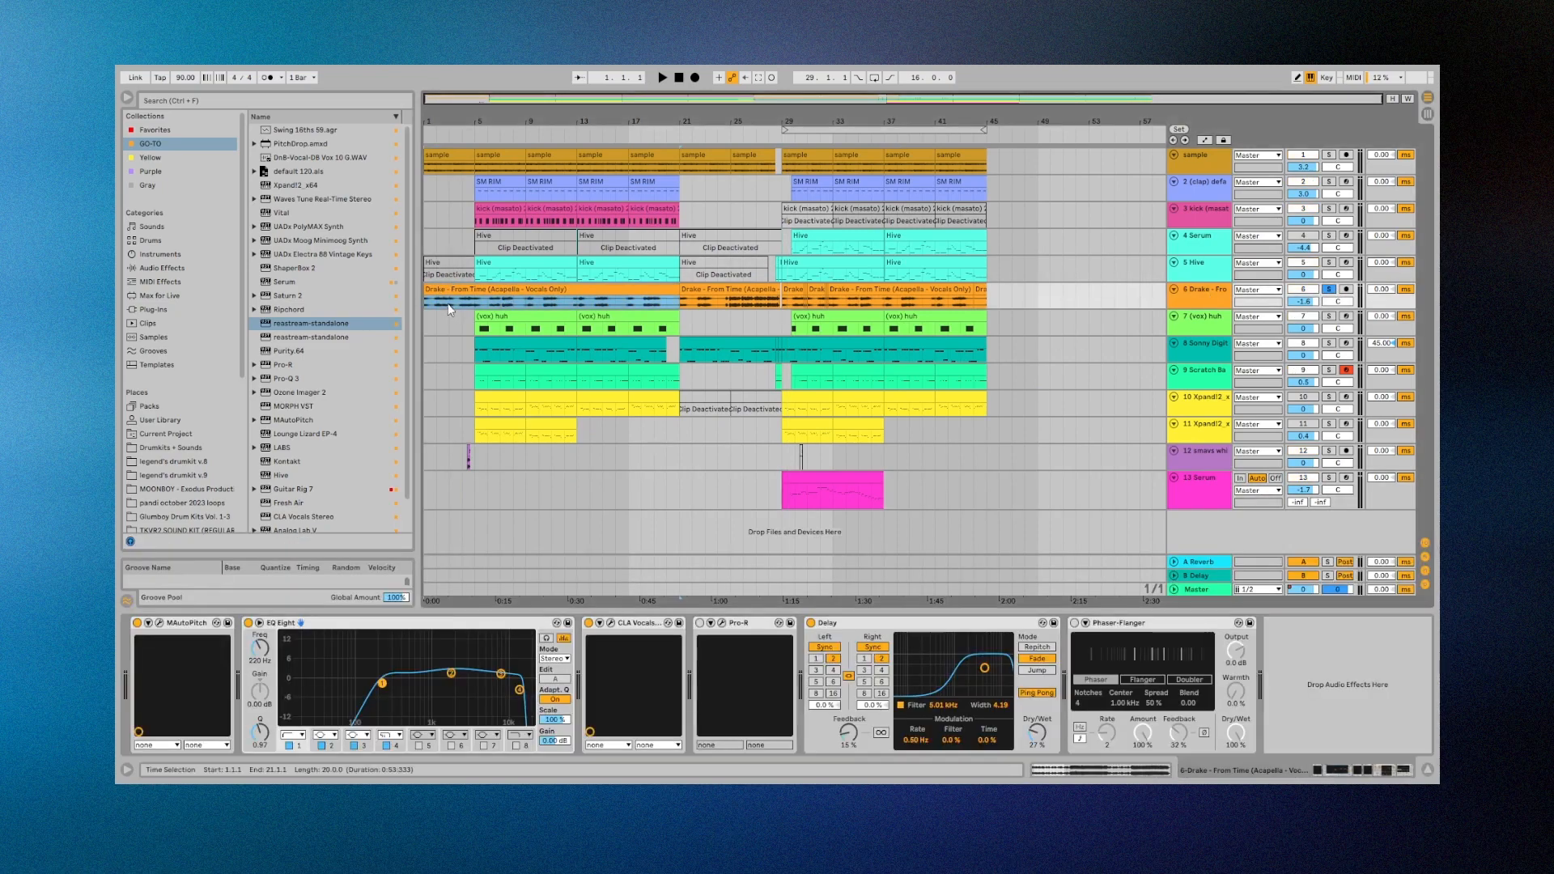
# Open the first Drake acapella clip to examine its waveform and warp settings, checking them alongside the track's devices.
pyautogui.click(449, 305)
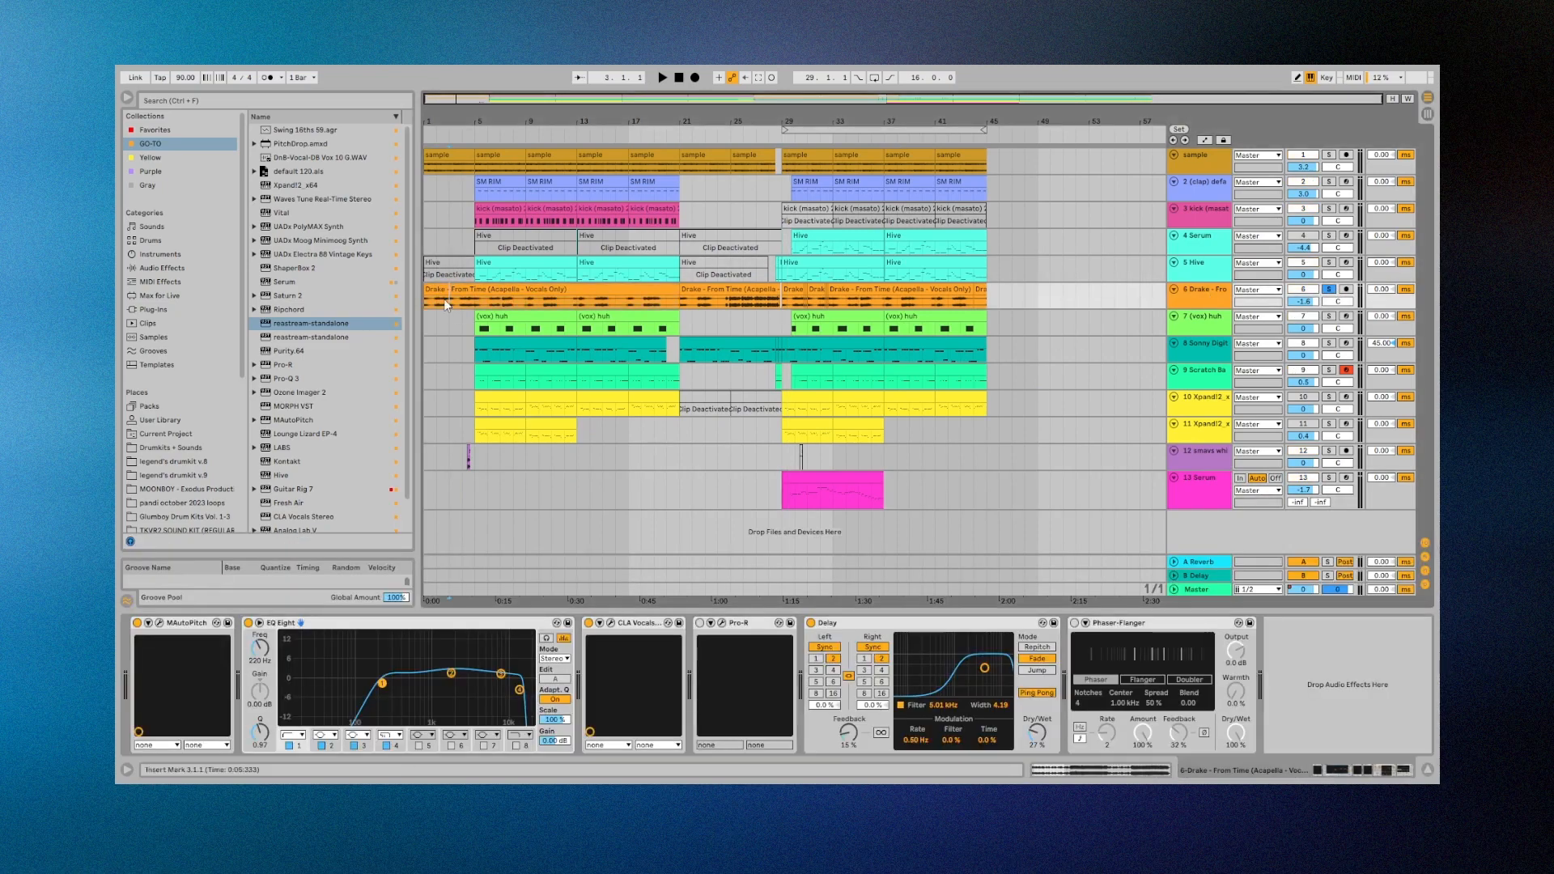
pyautogui.click(434, 410)
pyautogui.click(556, 283)
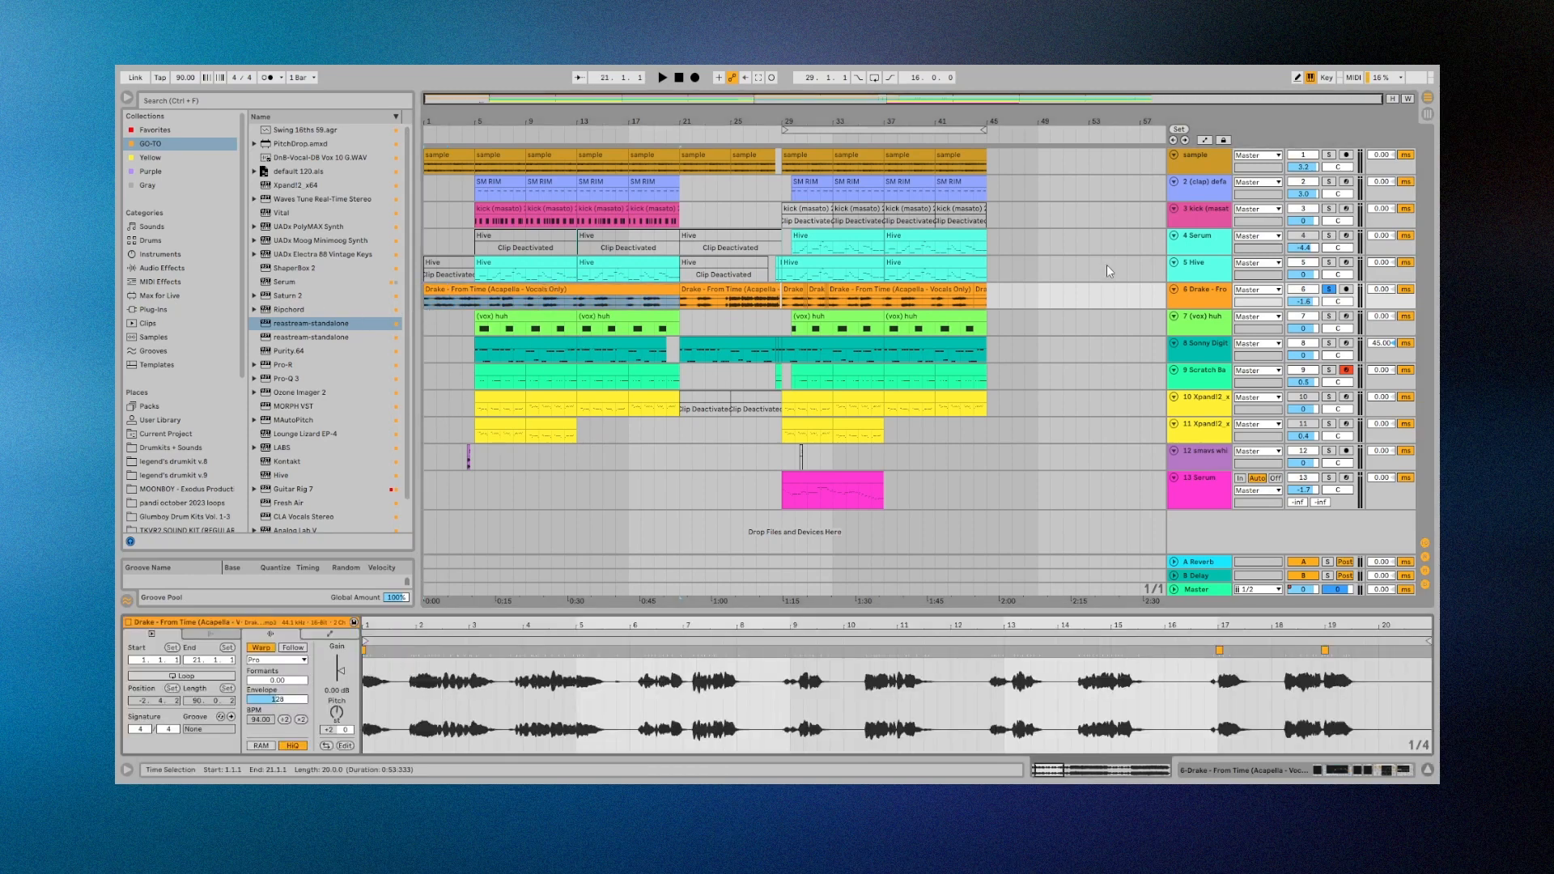
pyautogui.click(1224, 308)
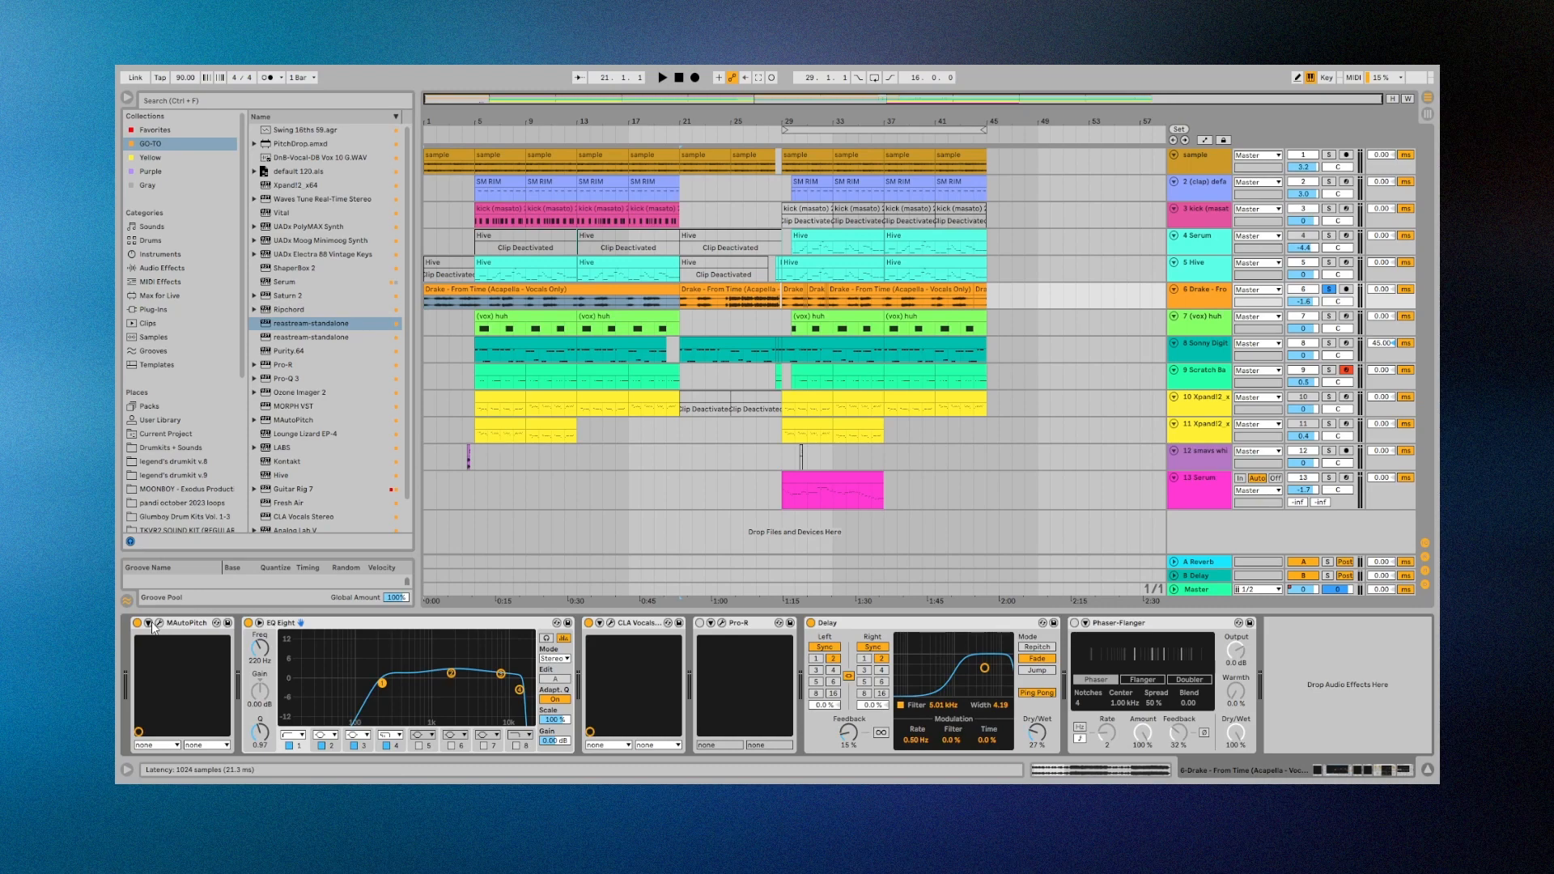
pyautogui.click(463, 293)
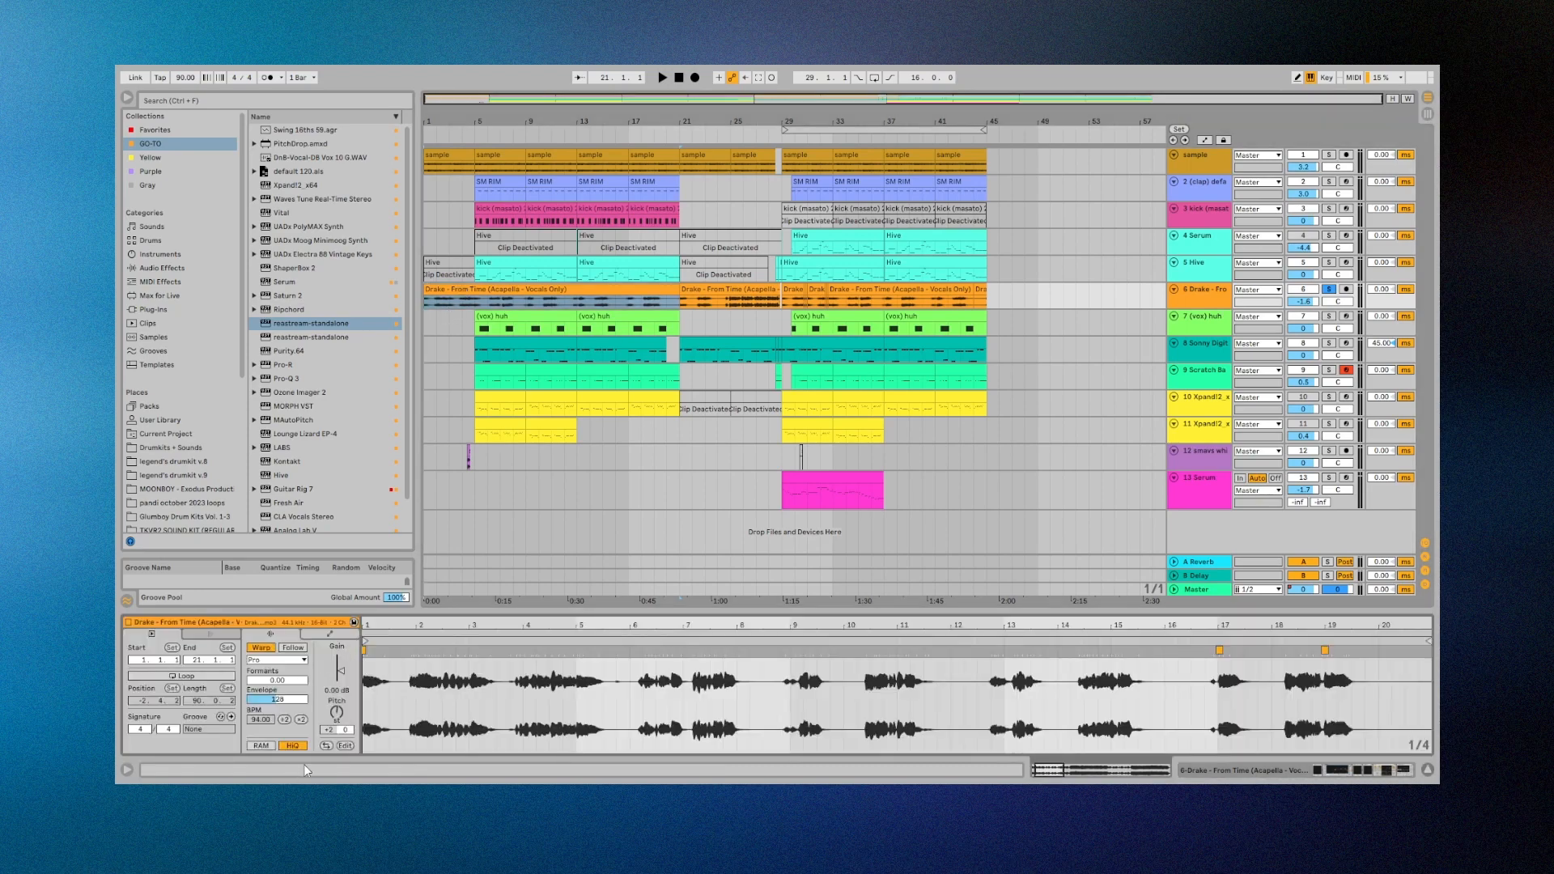
# Play the soloed acapella from bar 1 with MAutoPitch bypassed and enabled to compare the sound, leaving it enabled.
pyautogui.click(1203, 305)
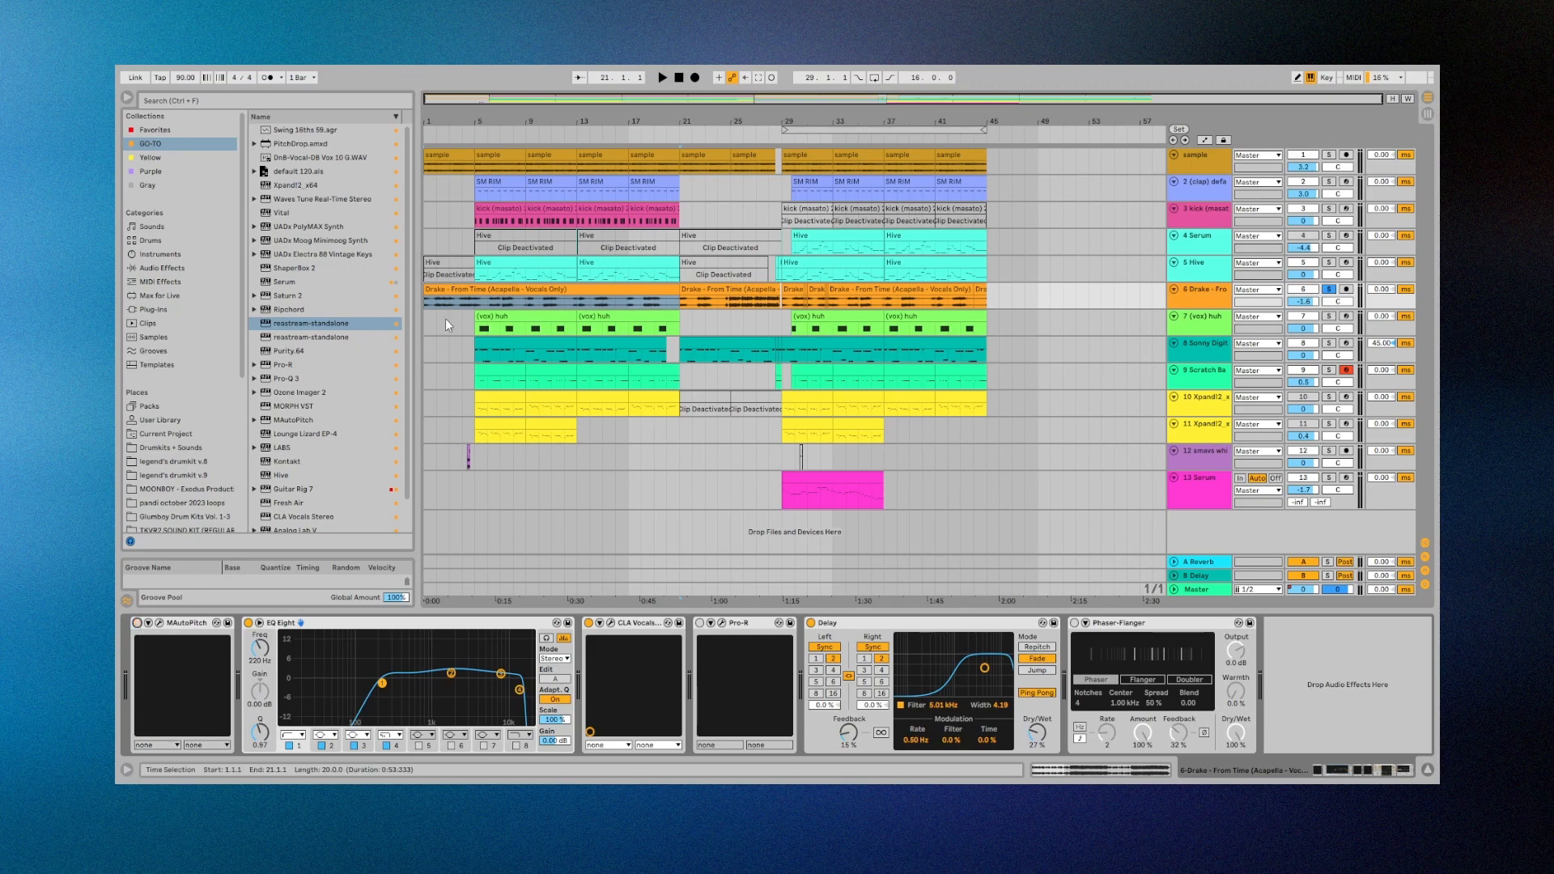
pyautogui.press('space')
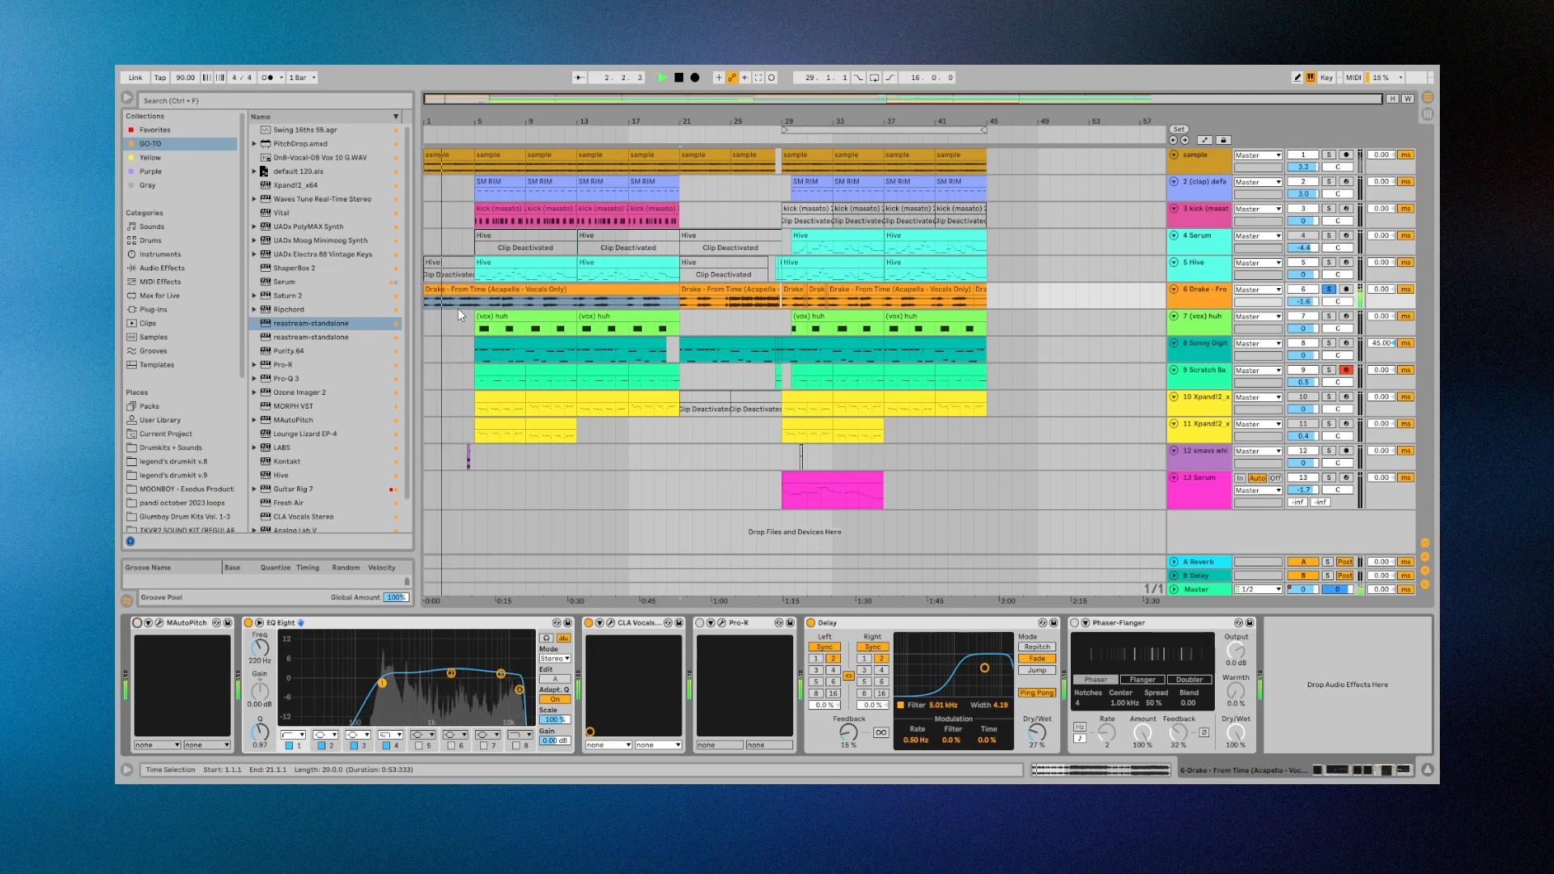
pyautogui.click(137, 623)
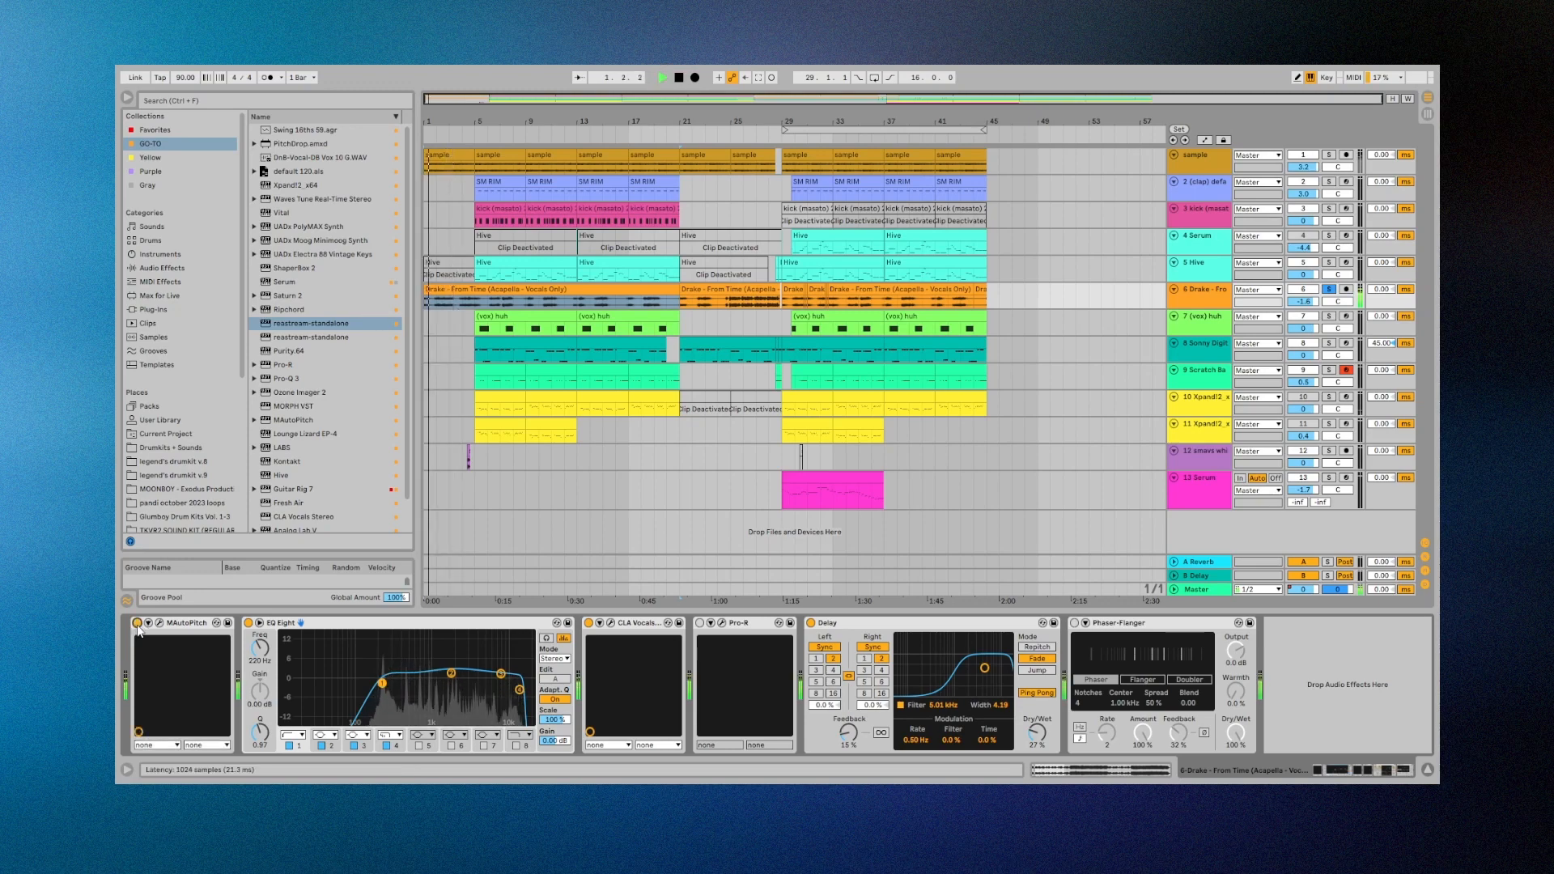
pyautogui.press('space')
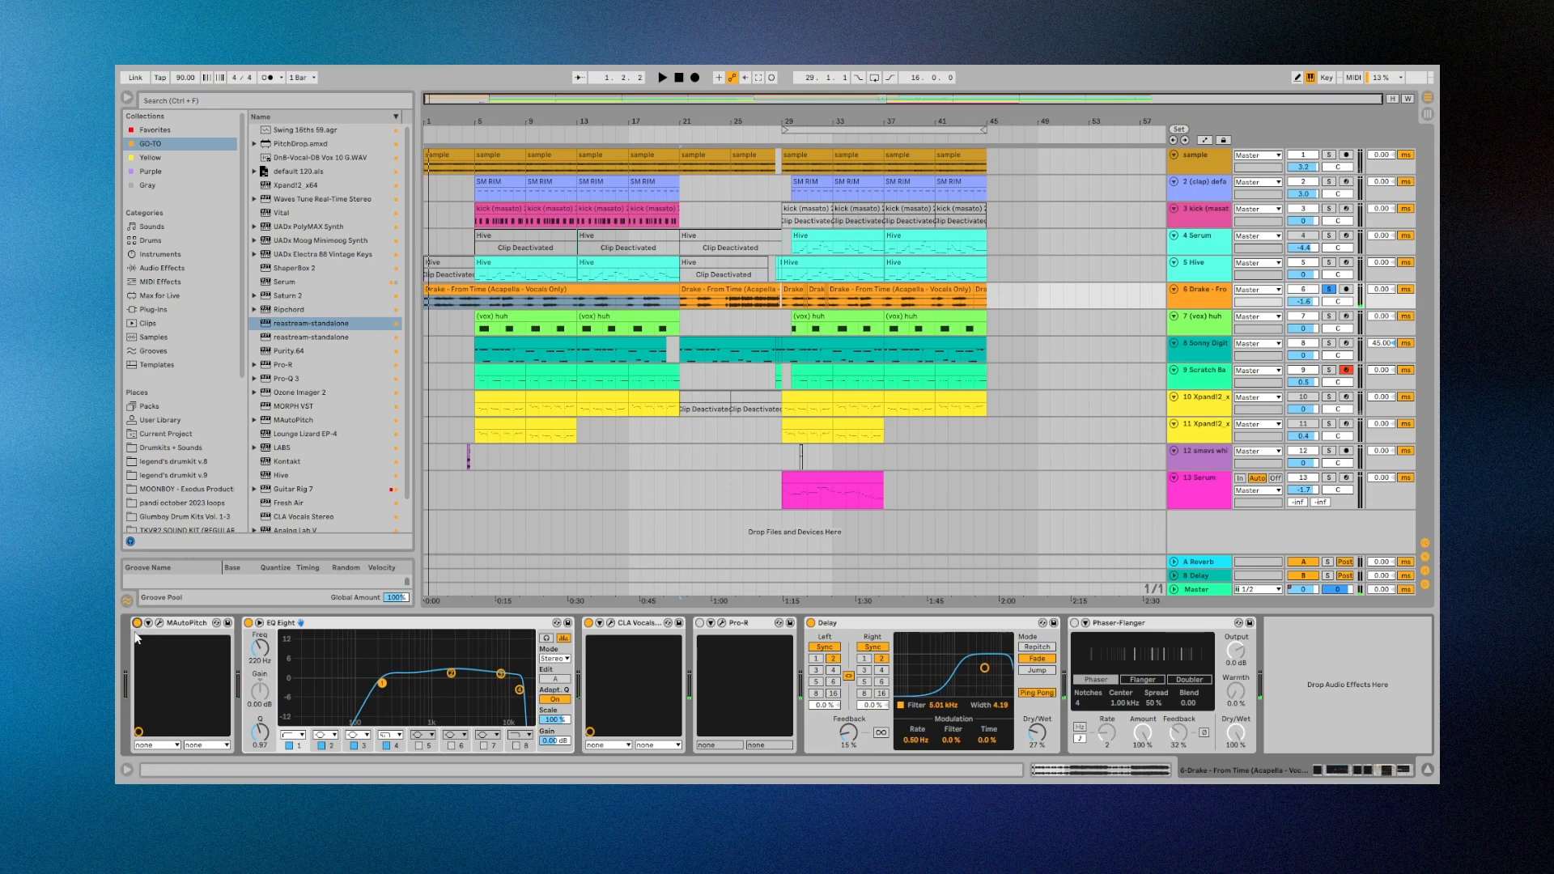
pyautogui.press('space')
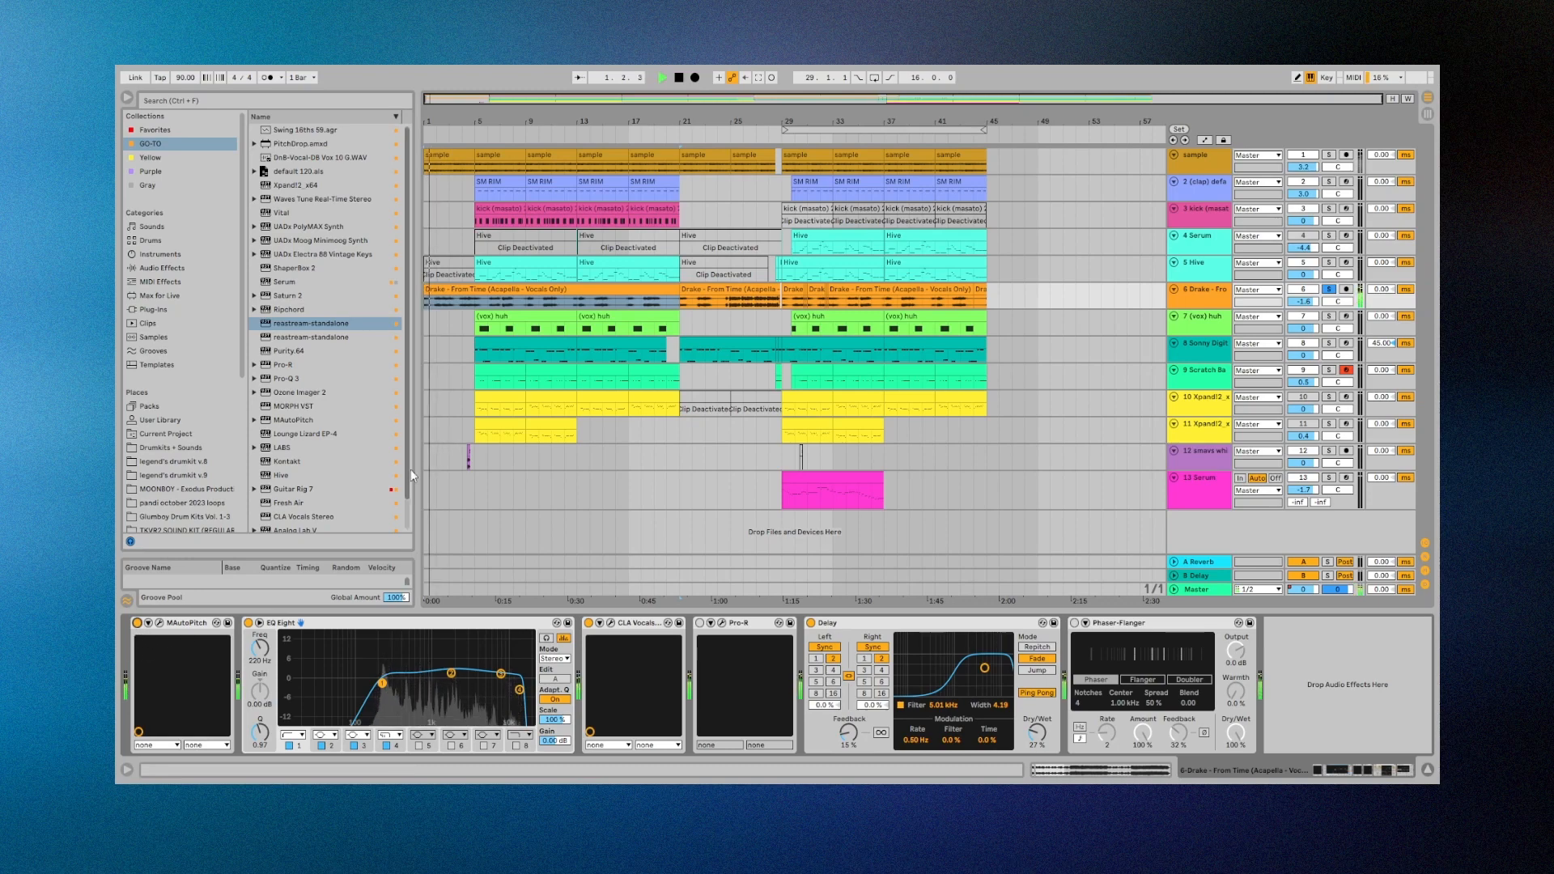
pyautogui.click(137, 623)
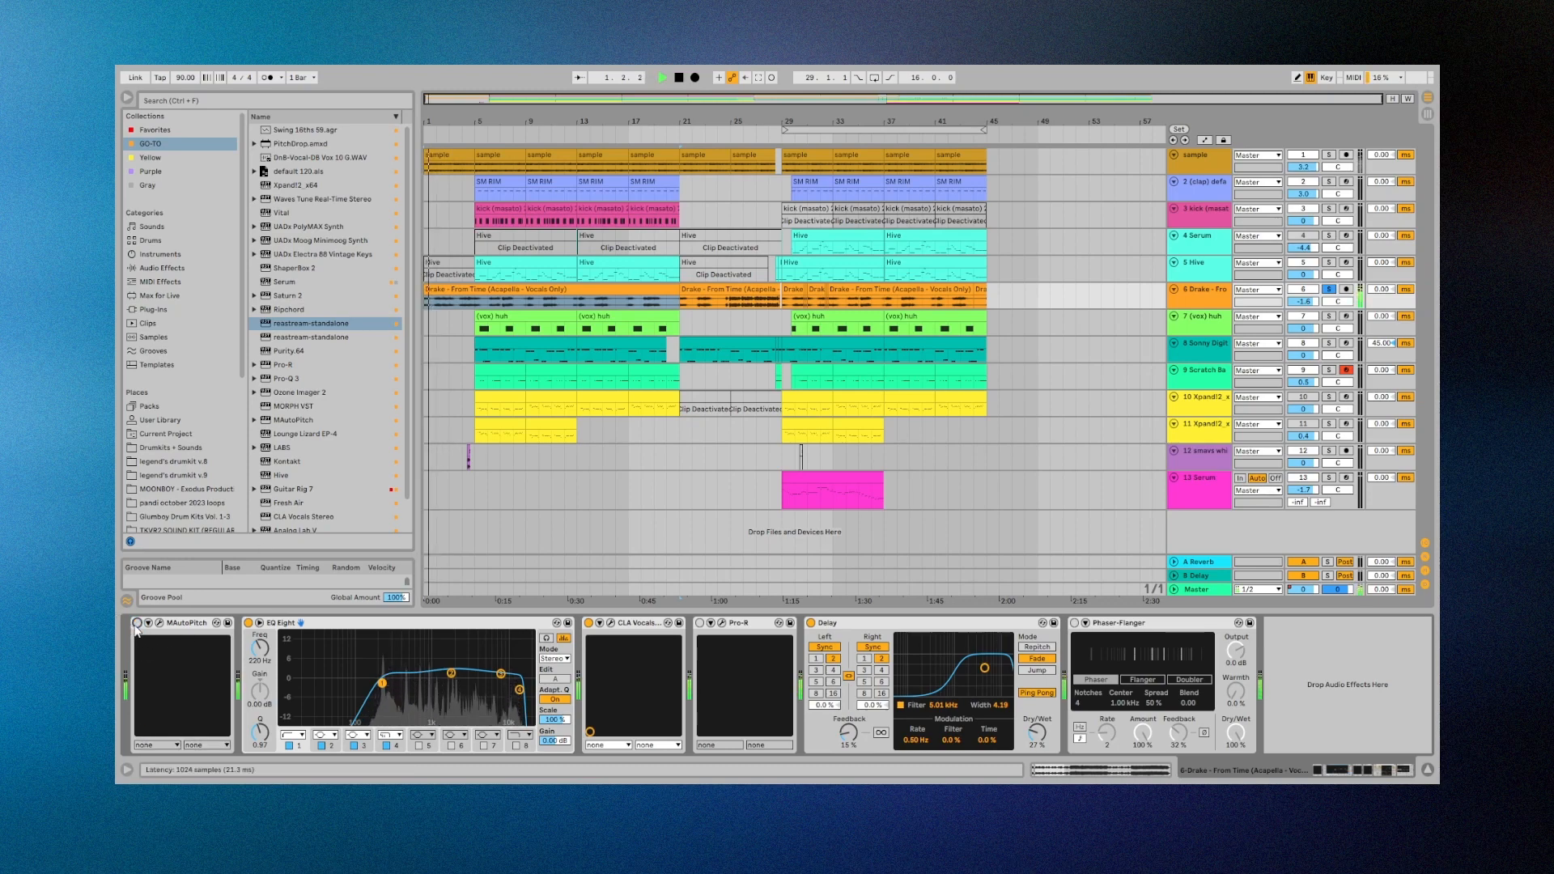
pyautogui.click(137, 623)
pyautogui.press('space')
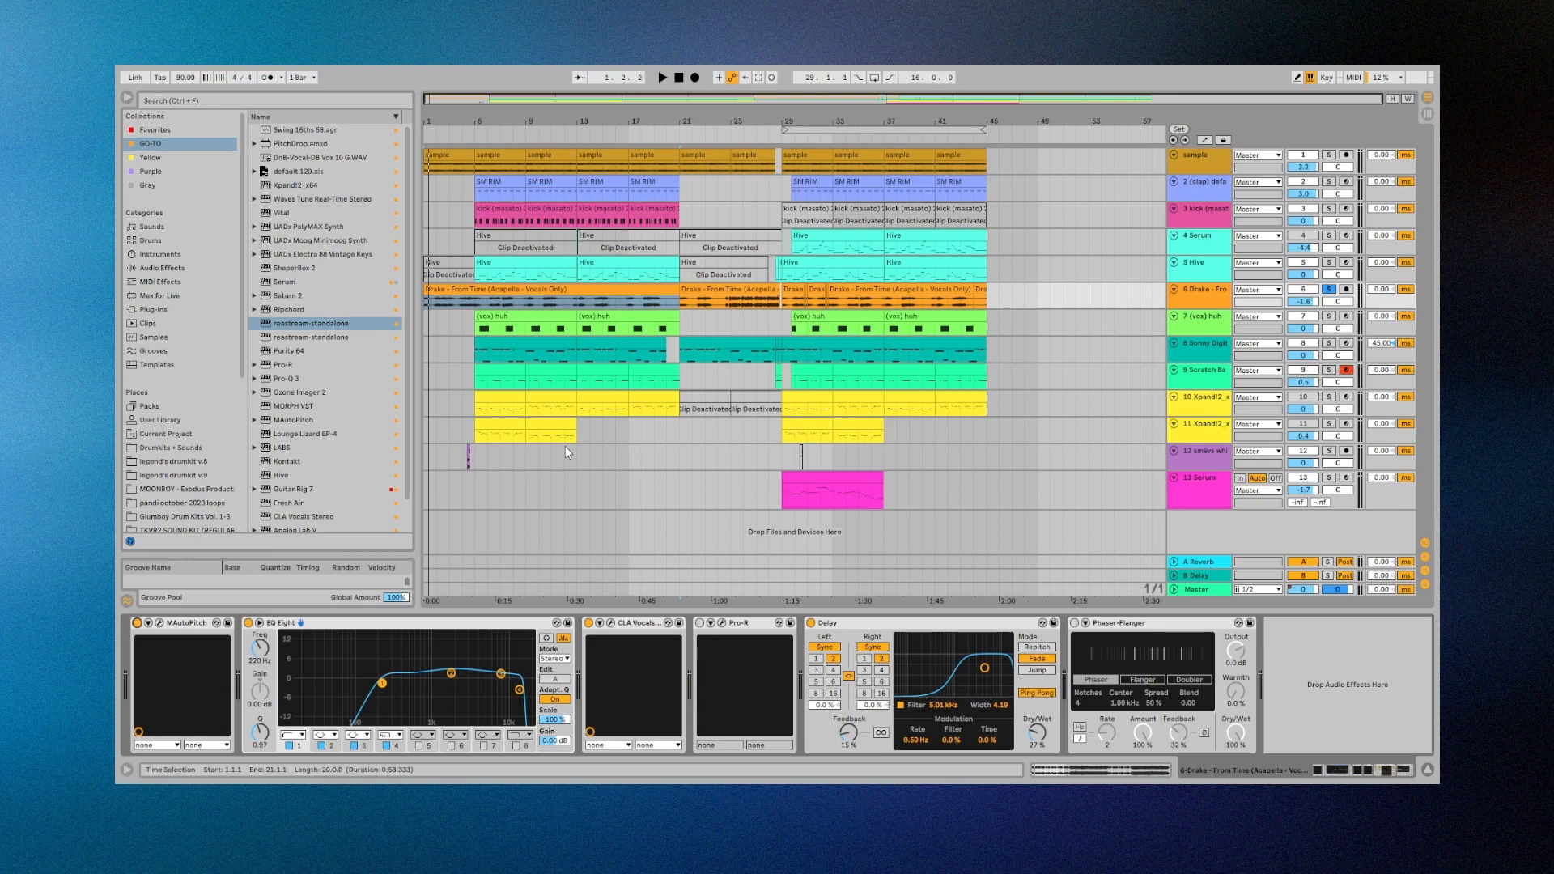
# Check the high band of the acapella's EQ Eight, raise the low-cut band to about 278 Hz, and play from bar 1.
pyautogui.click(519, 690)
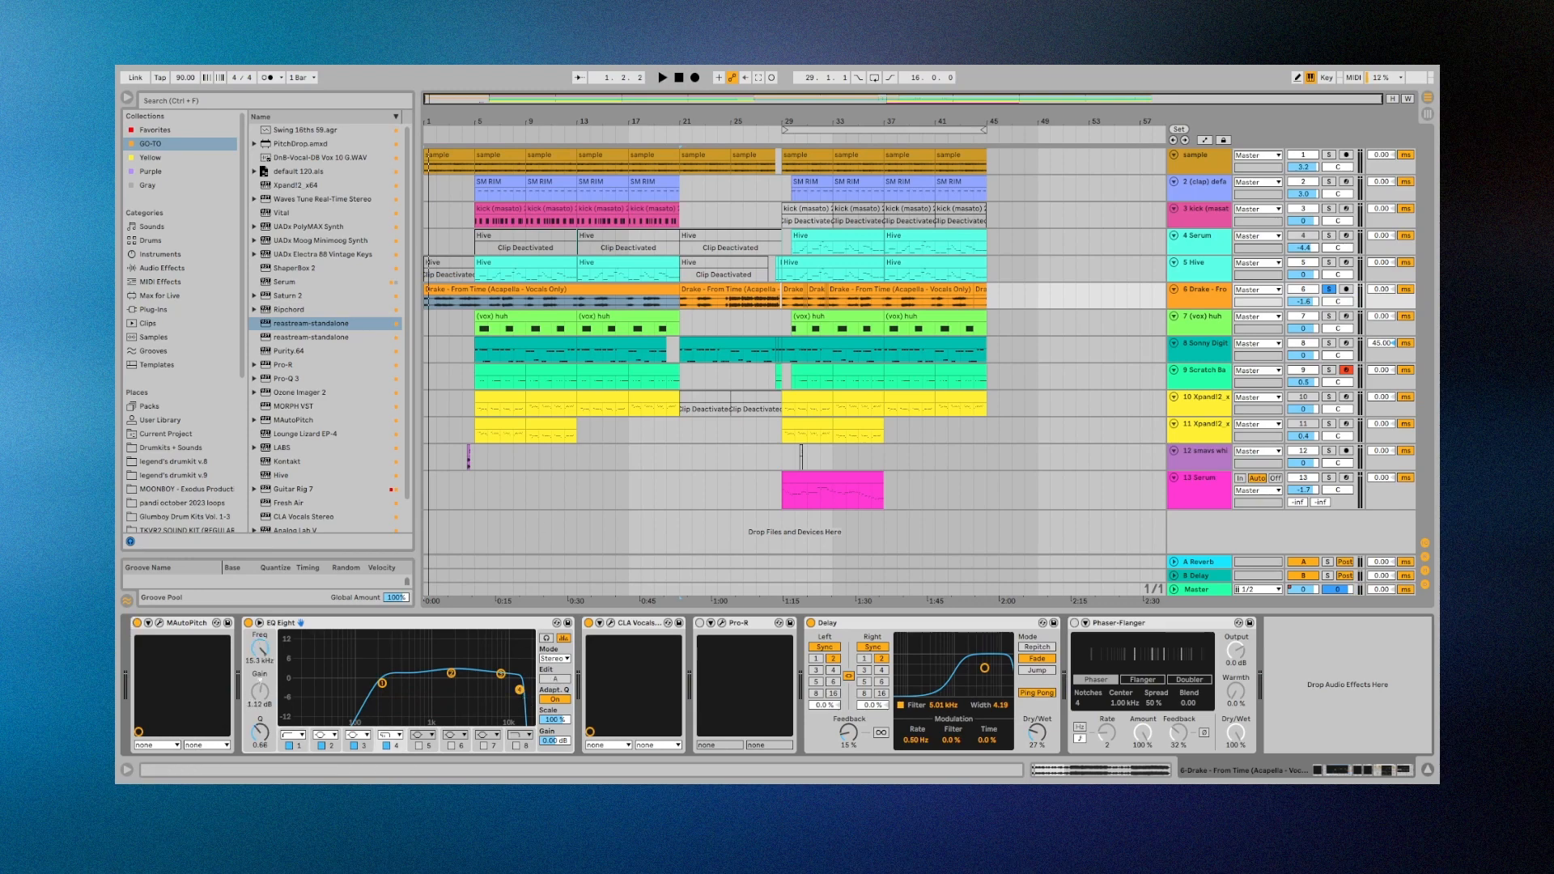
pyautogui.moveTo(520, 691)
pyautogui.mouseDown()
pyautogui.moveTo(536, 696)
pyautogui.moveTo(520, 690)
pyautogui.mouseUp()
pyautogui.moveTo(384, 686); pyautogui.dragTo(389, 684)
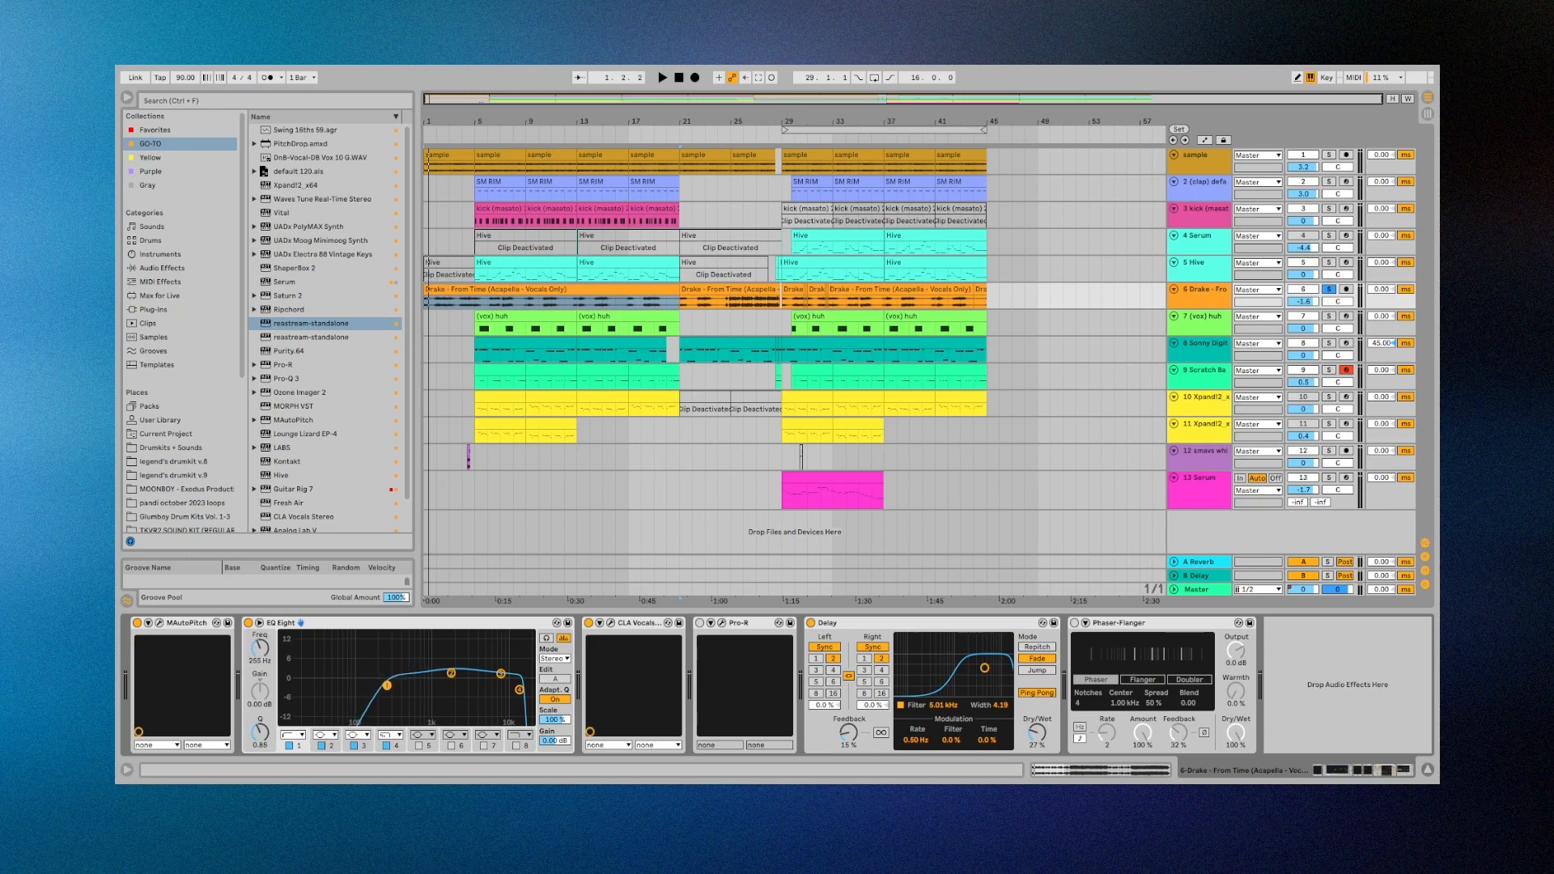
pyautogui.moveTo(386, 686); pyautogui.dragTo(394, 686)
pyautogui.press('space')
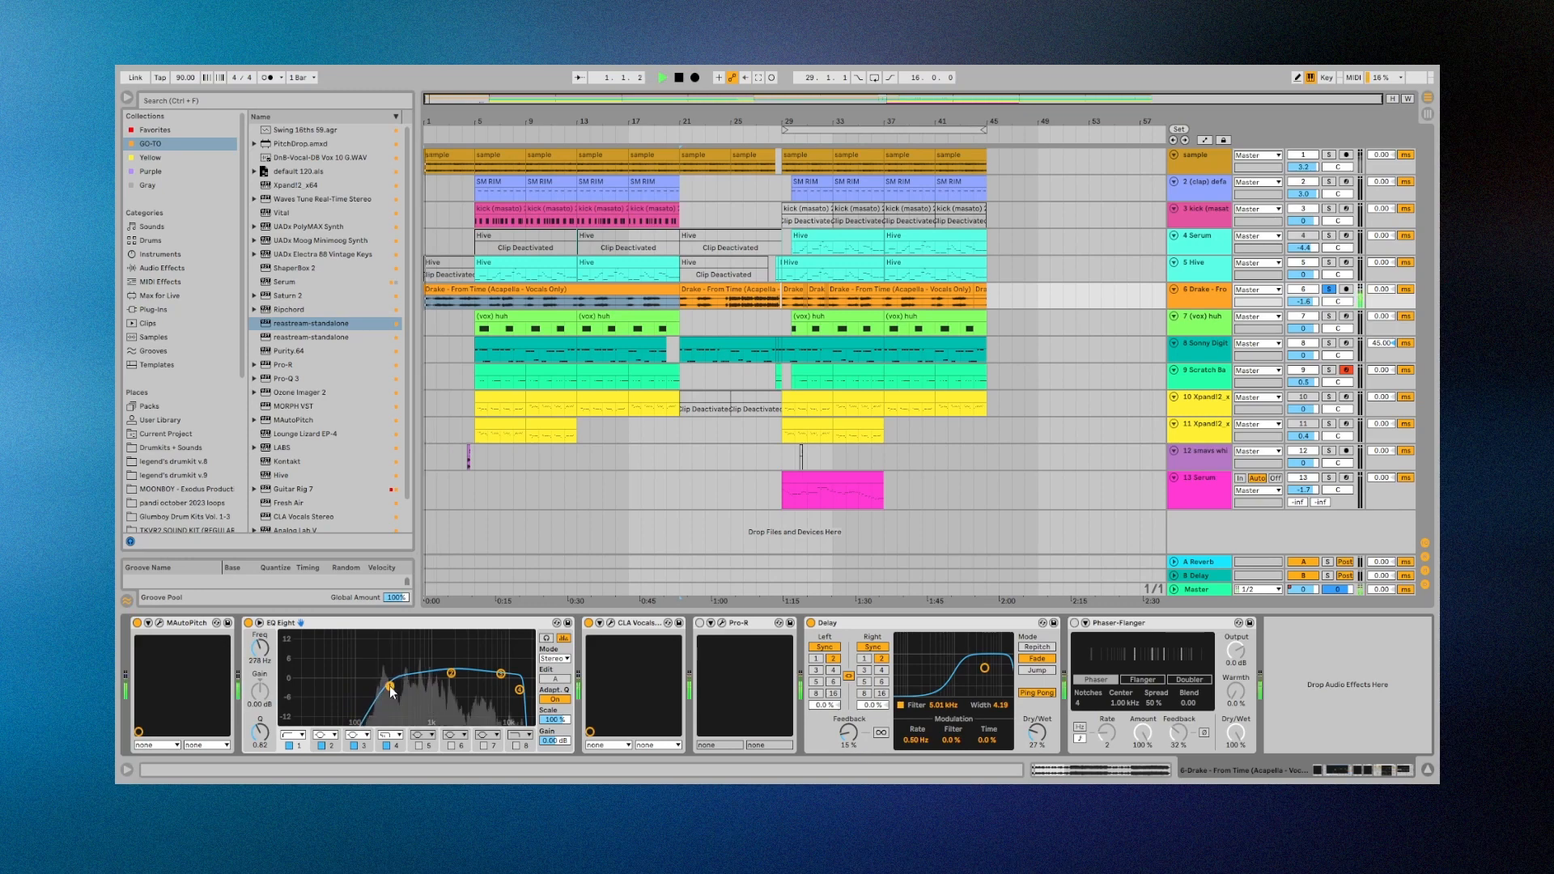
# Fine-tune the low-cut band of the acapella's EQ Eight to about 261 Hz during playback, stop, and switch CLA Vocals on.
pyautogui.moveTo(391, 686); pyautogui.dragTo(387, 686)
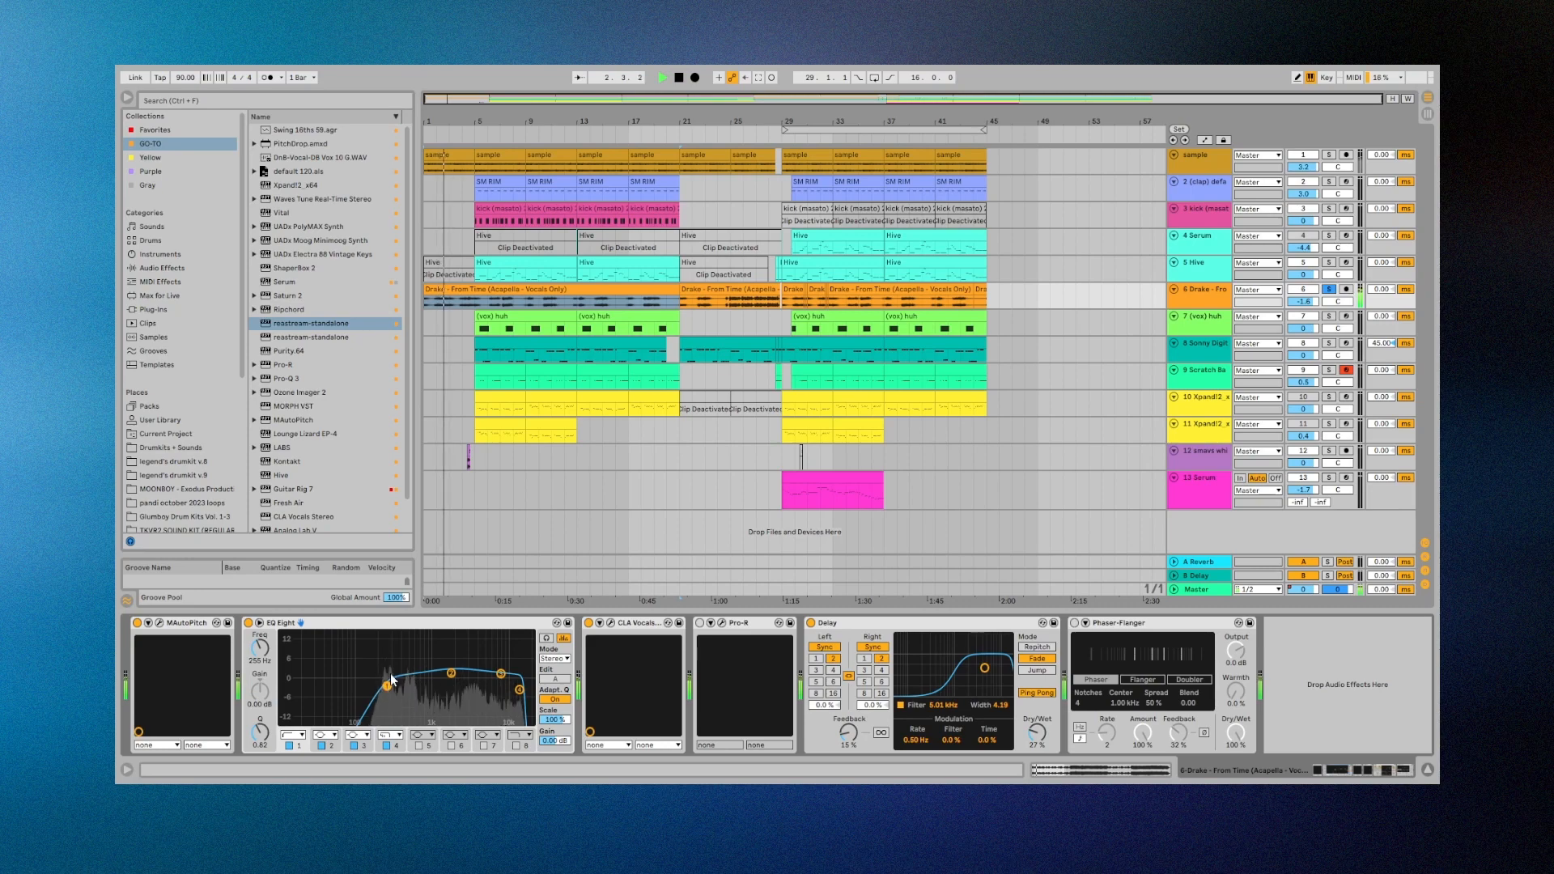
pyautogui.moveTo(385, 687); pyautogui.dragTo(390, 692)
pyautogui.press('space')
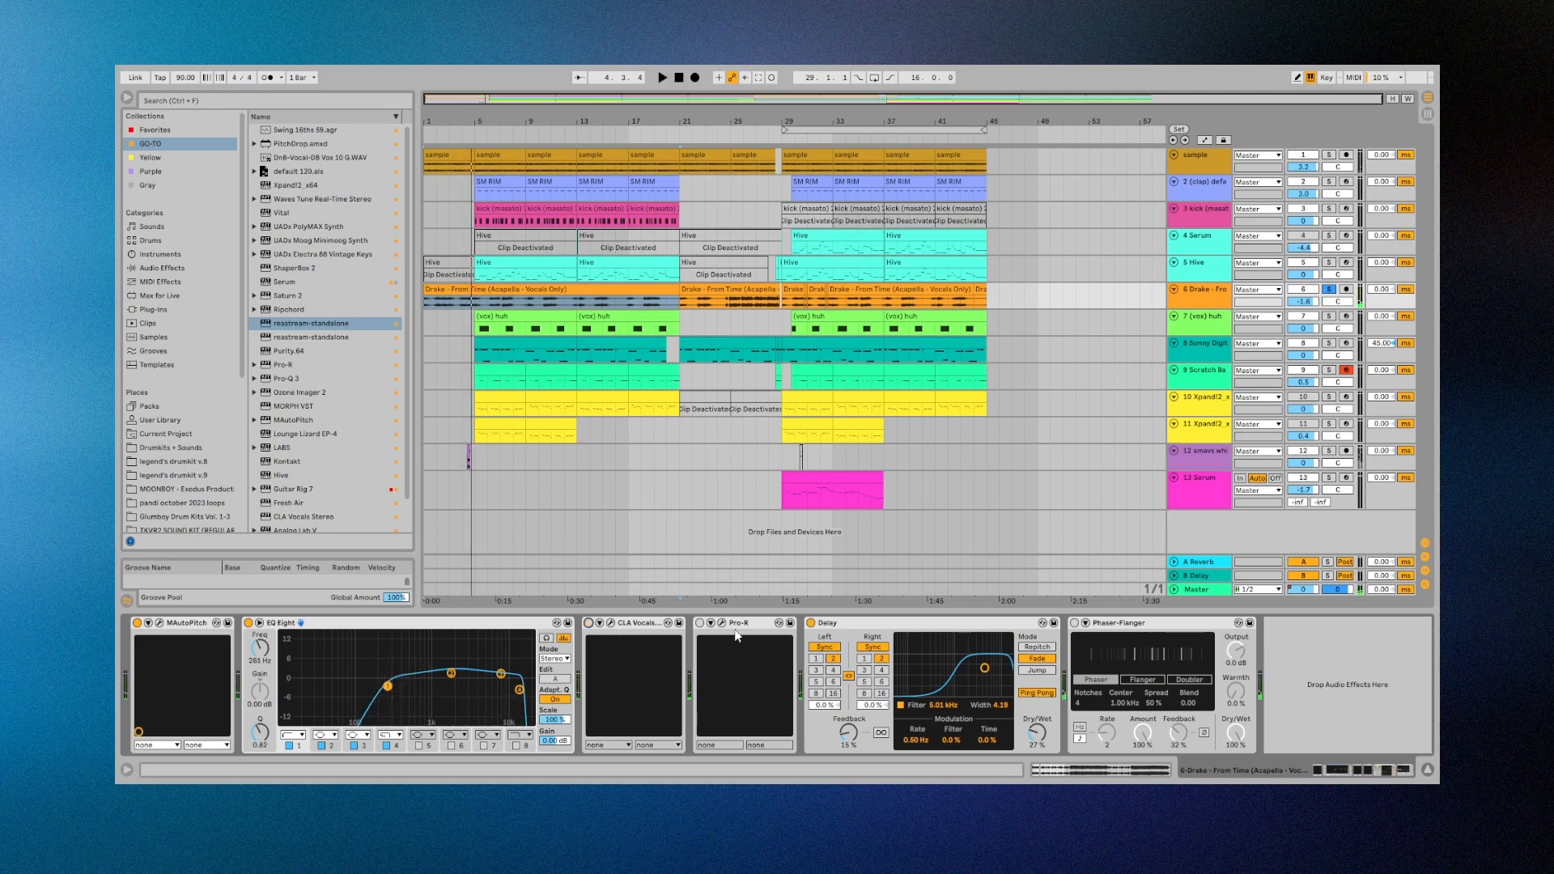
pyautogui.click(588, 623)
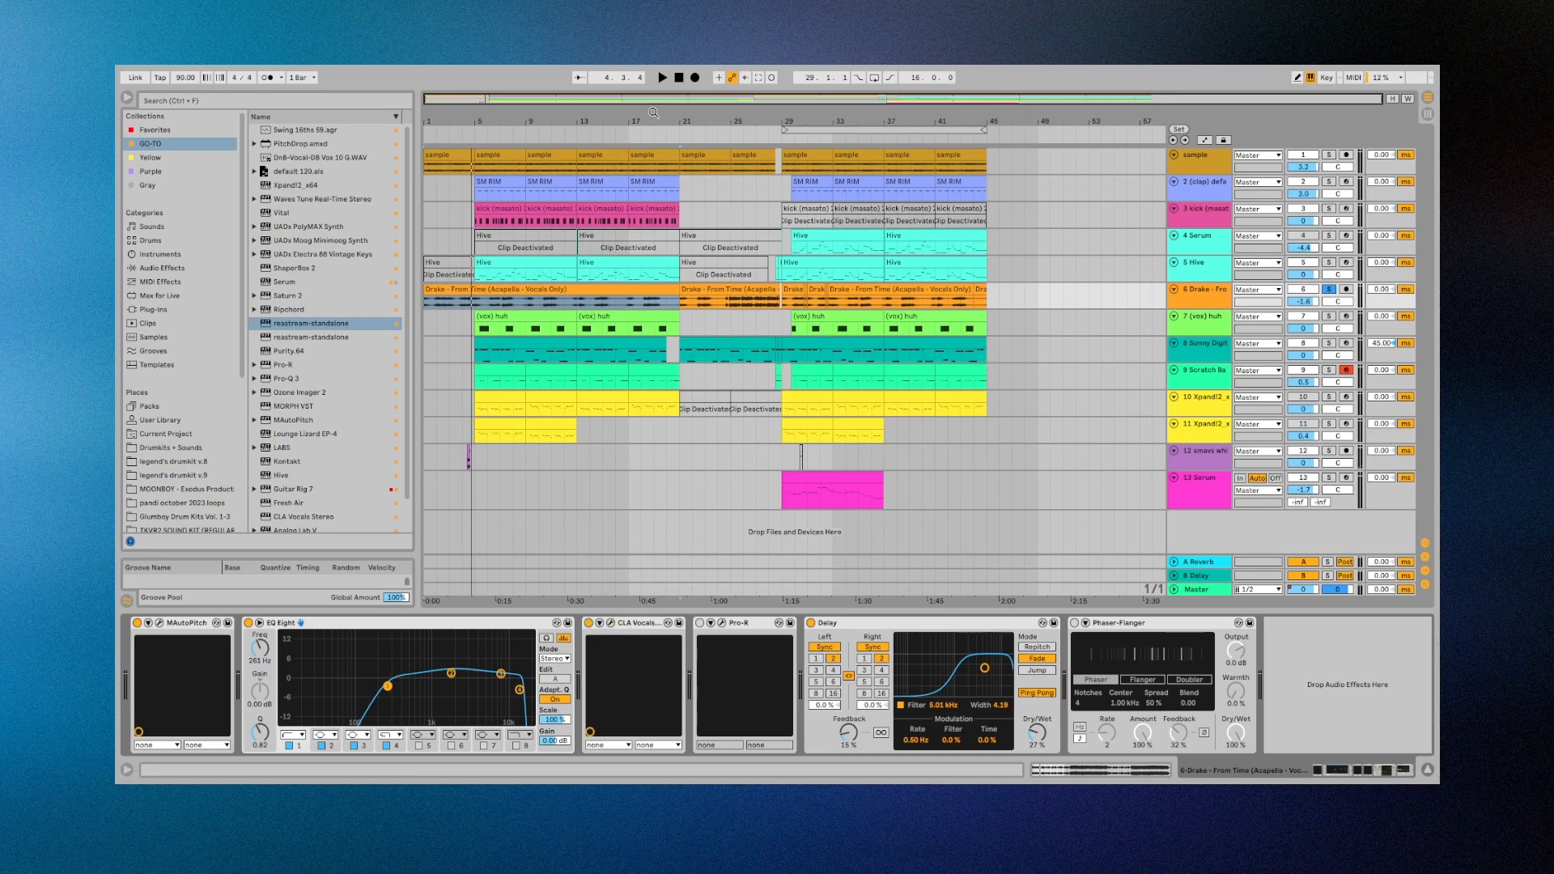
# Search all browser results for "ott", select the OTT.adv preset, and clear the search.
pyautogui.click(260, 104)
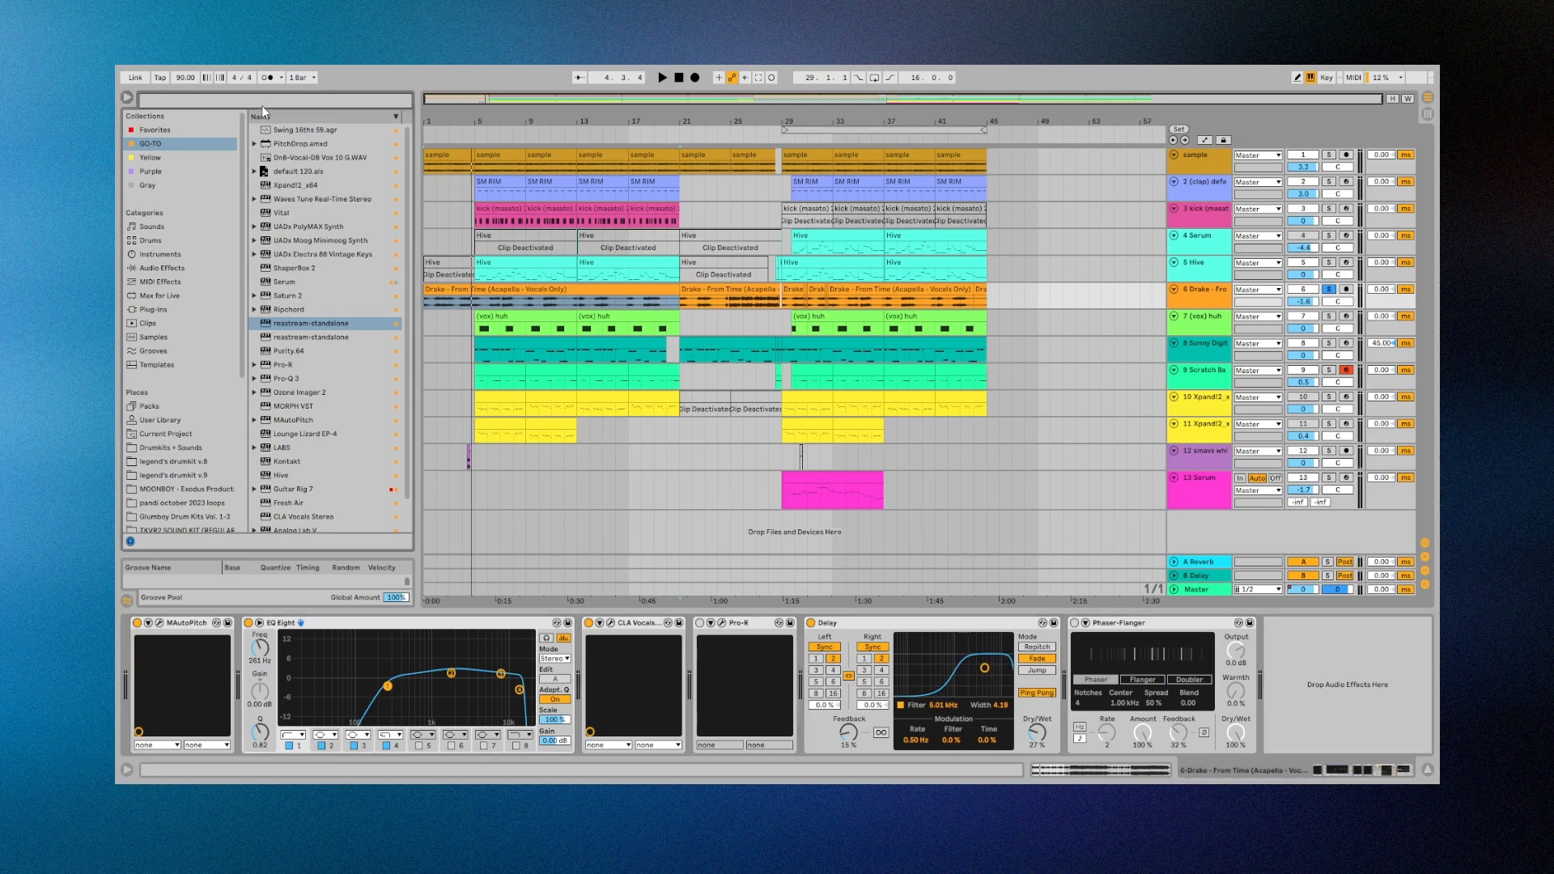
pyautogui.write('ott')
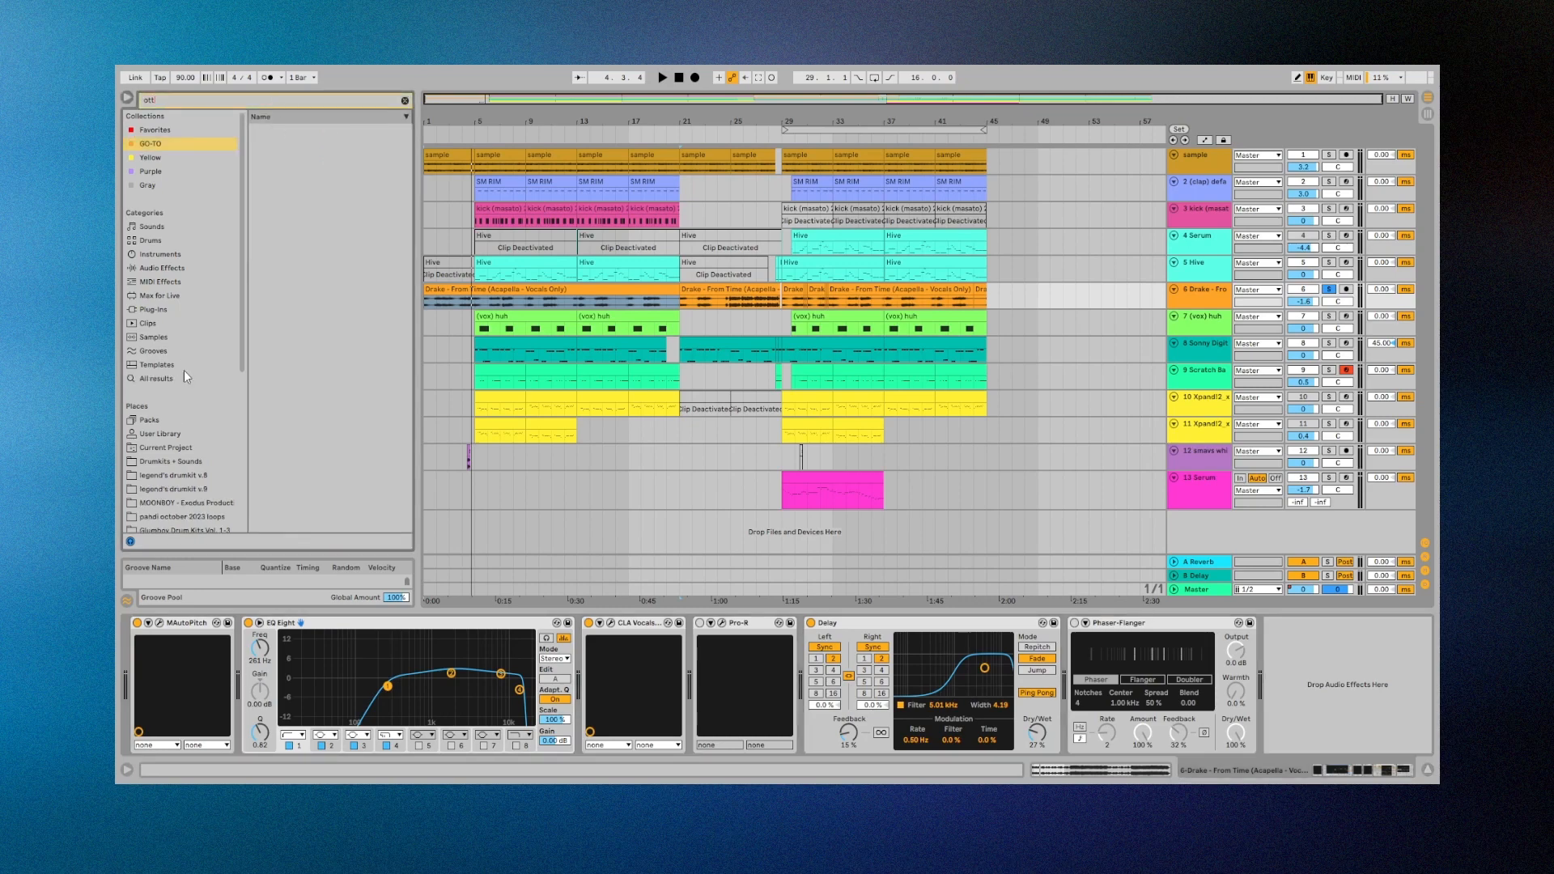
pyautogui.click(184, 374)
pyautogui.click(318, 132)
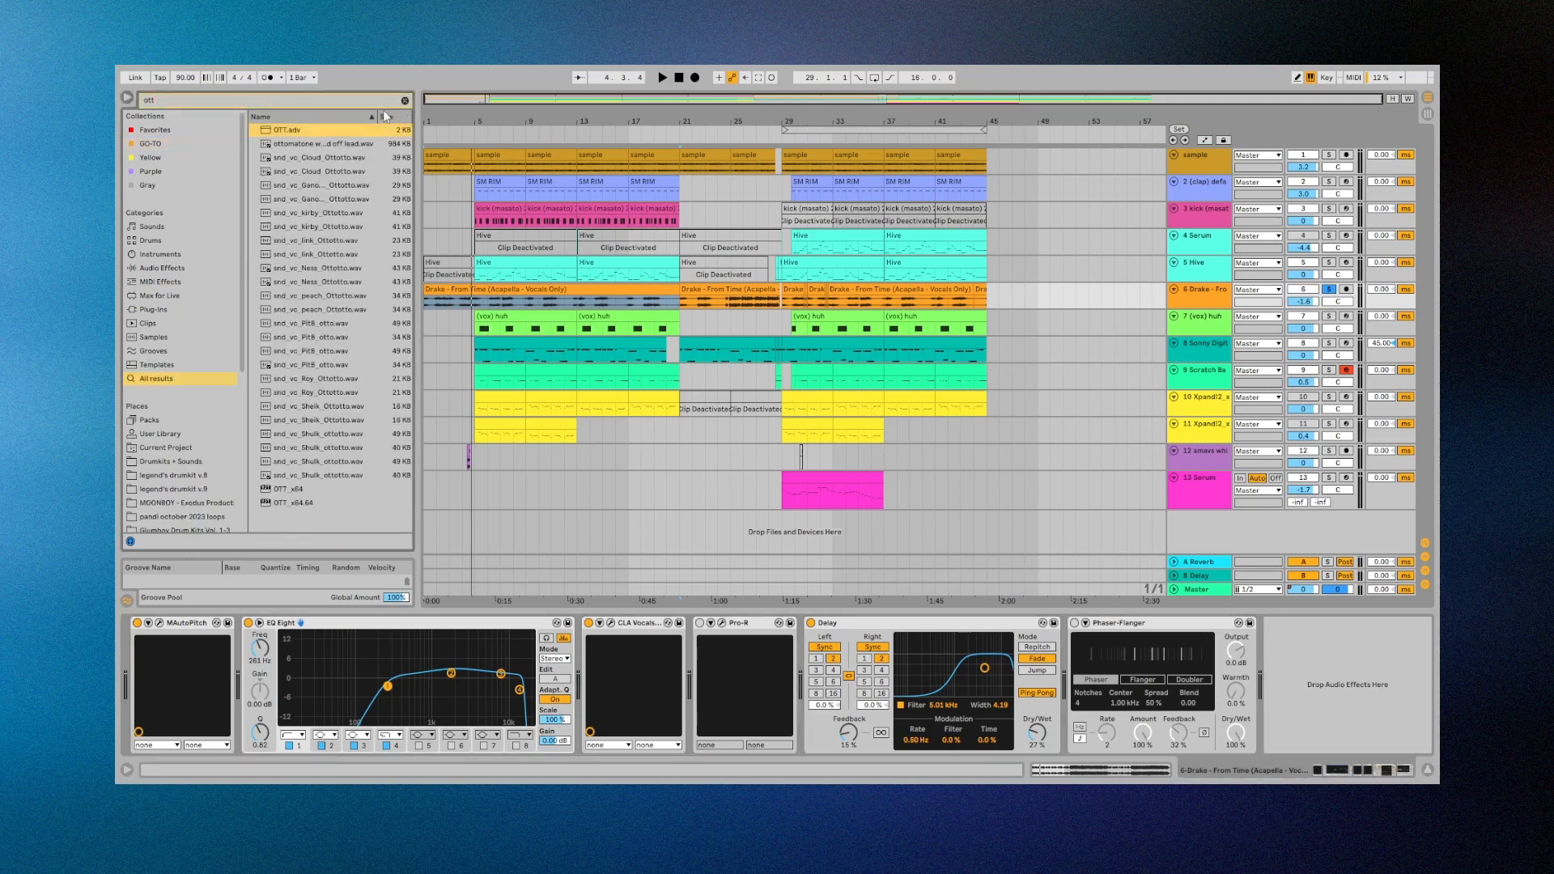
pyautogui.click(404, 101)
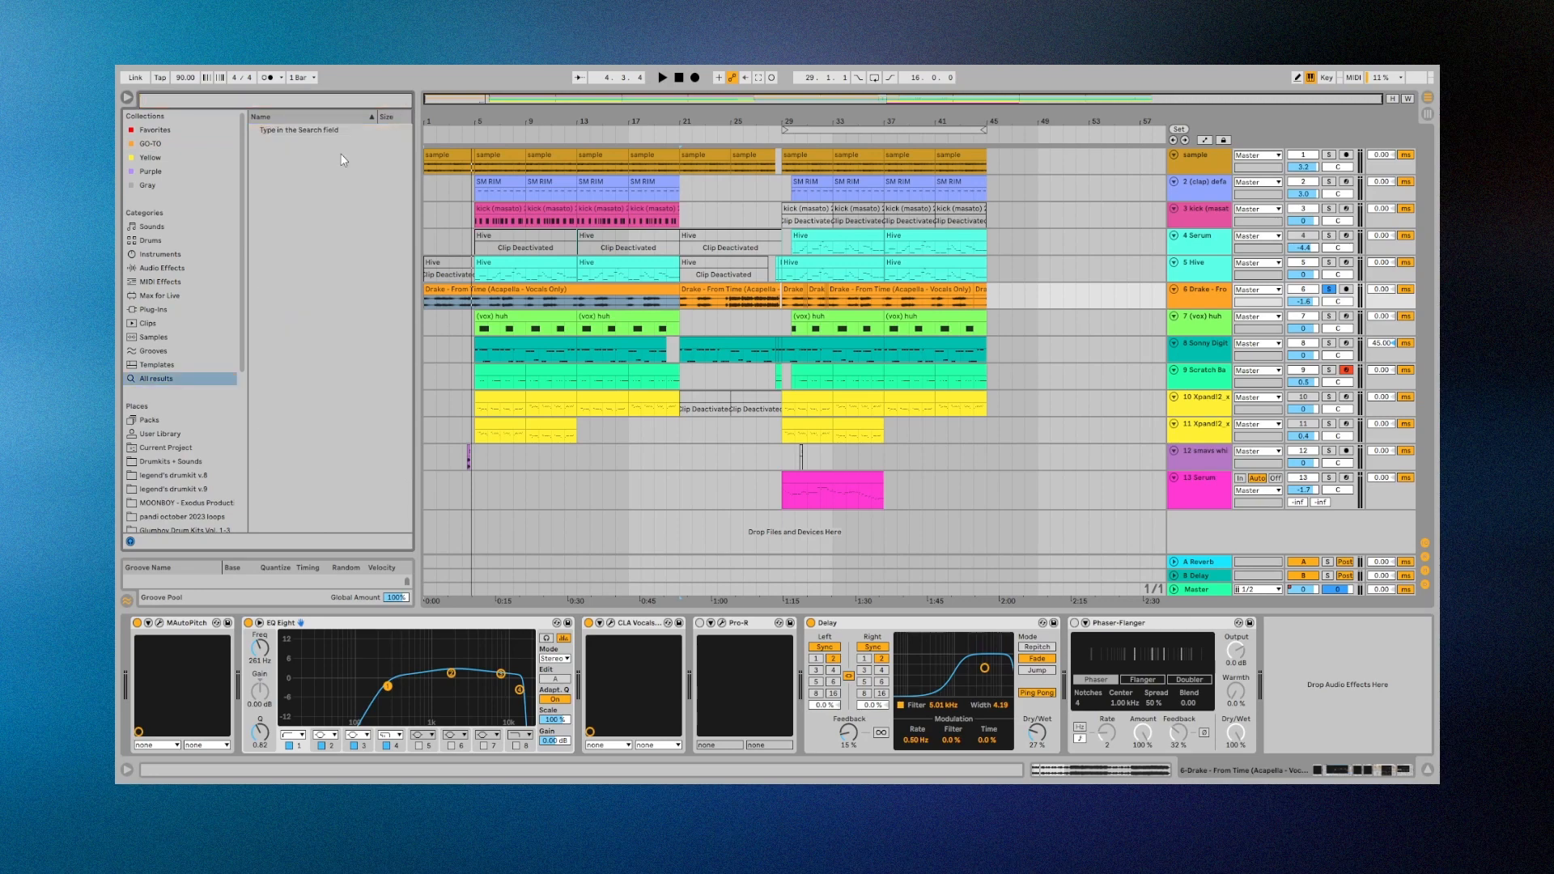
# Search the browser for "multiban", select the Multiband Compression.adv preset, check CLA Vocals in the device chain, and clear the search.
pyautogui.write('mult')
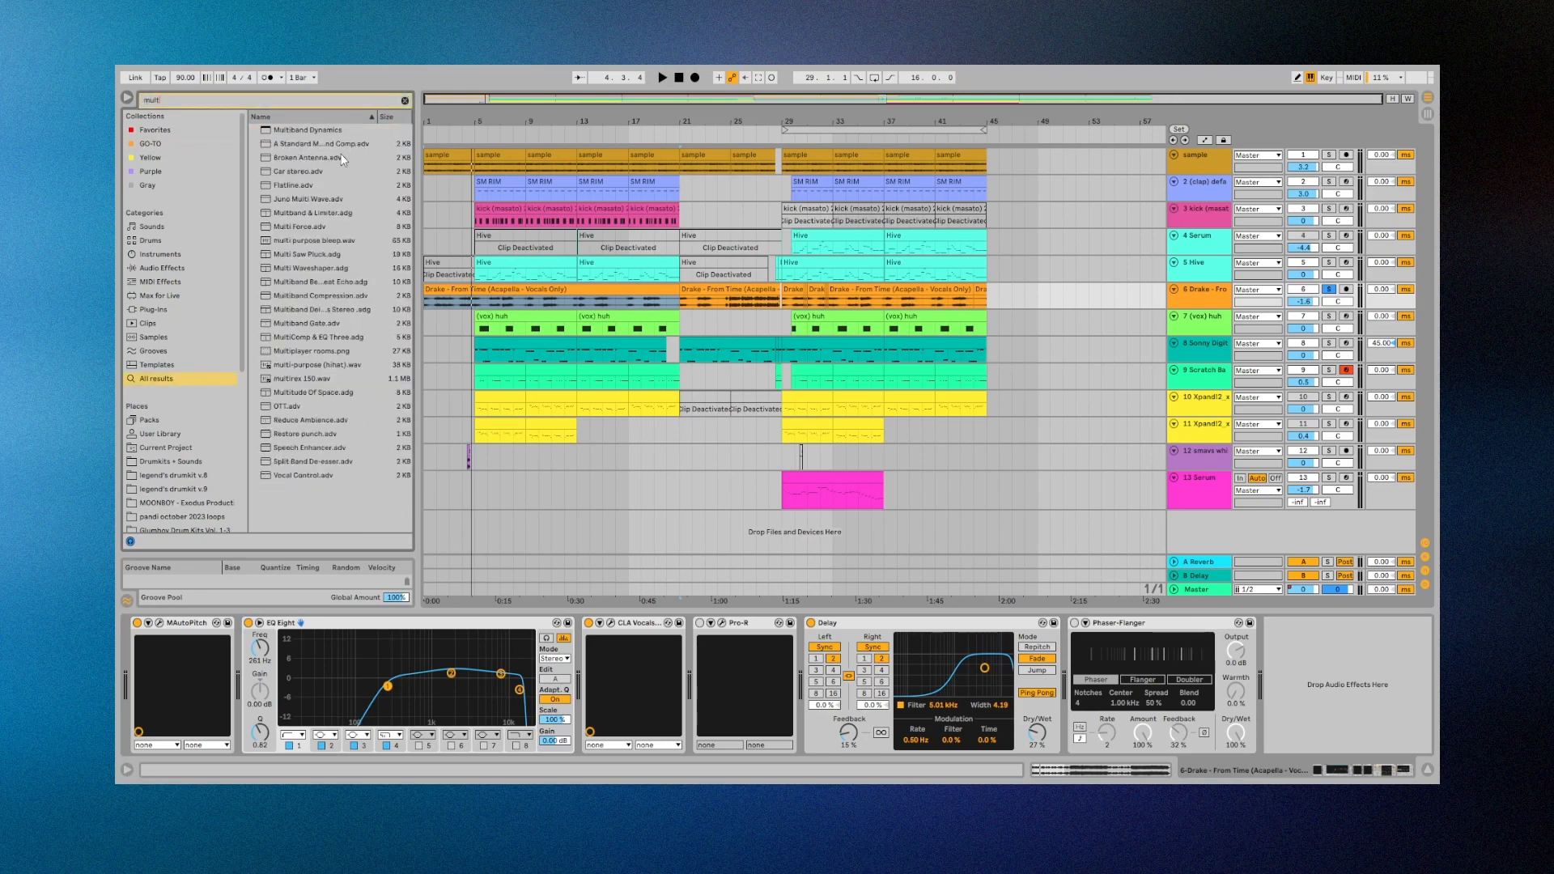
pyautogui.write('iban')
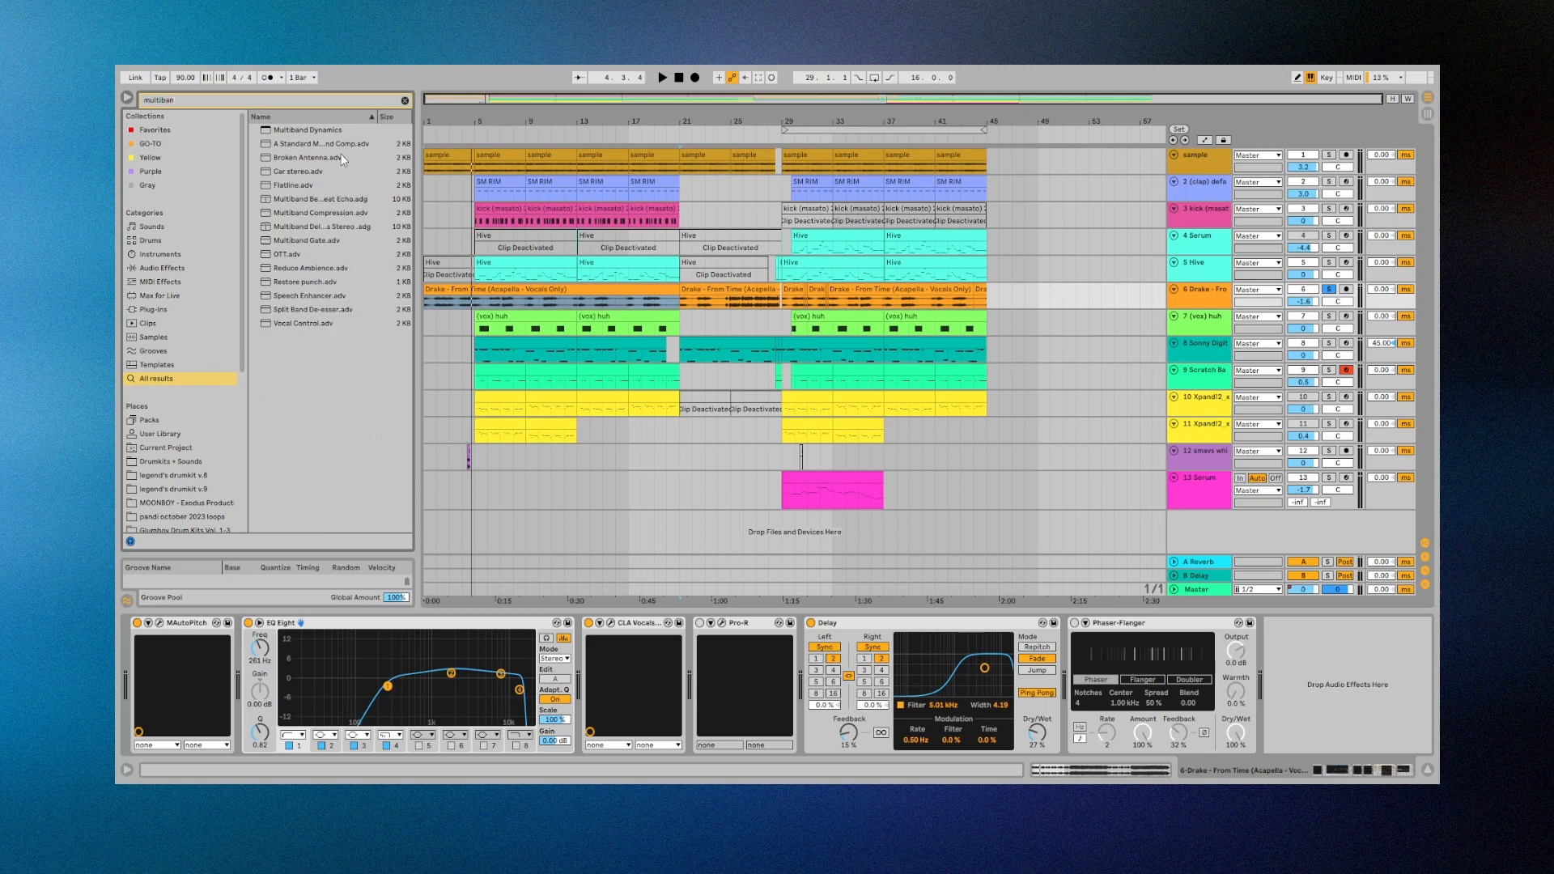
pyautogui.click(304, 216)
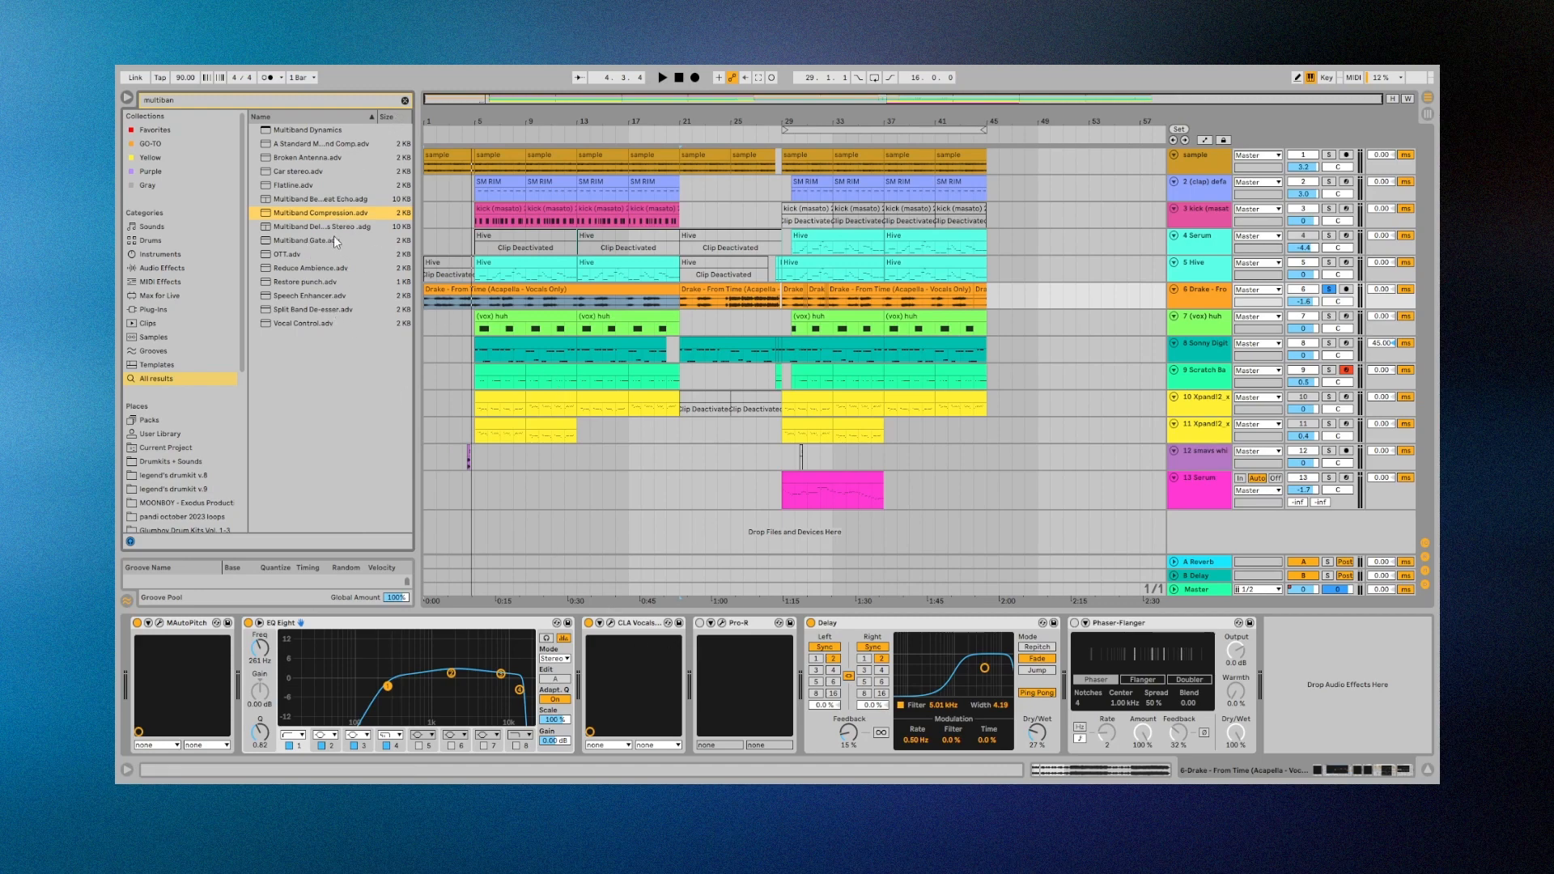
pyautogui.click(643, 623)
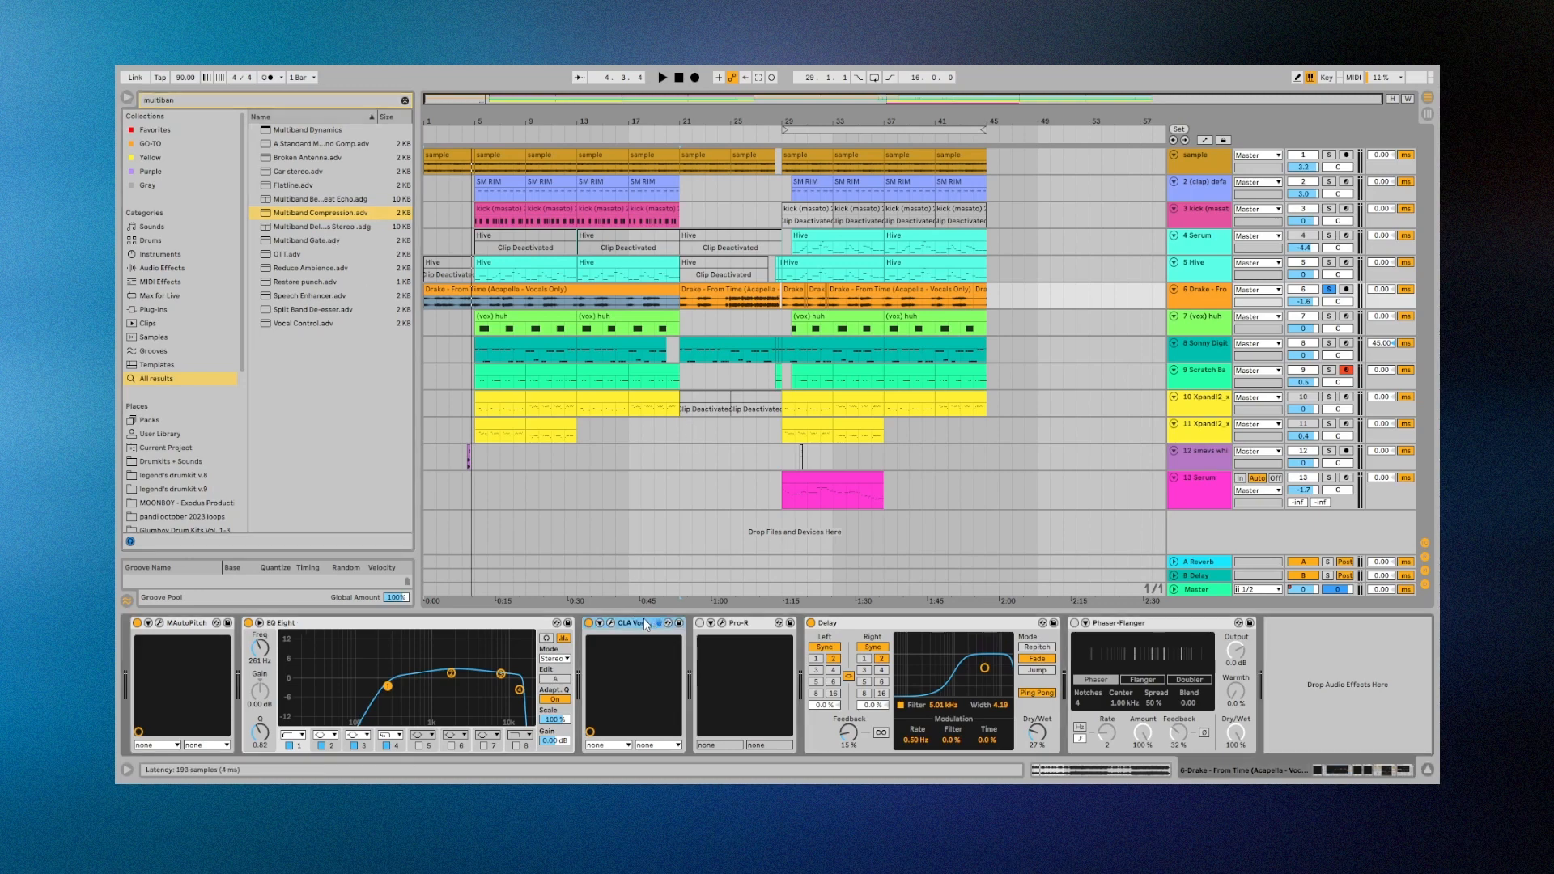
pyautogui.click(405, 101)
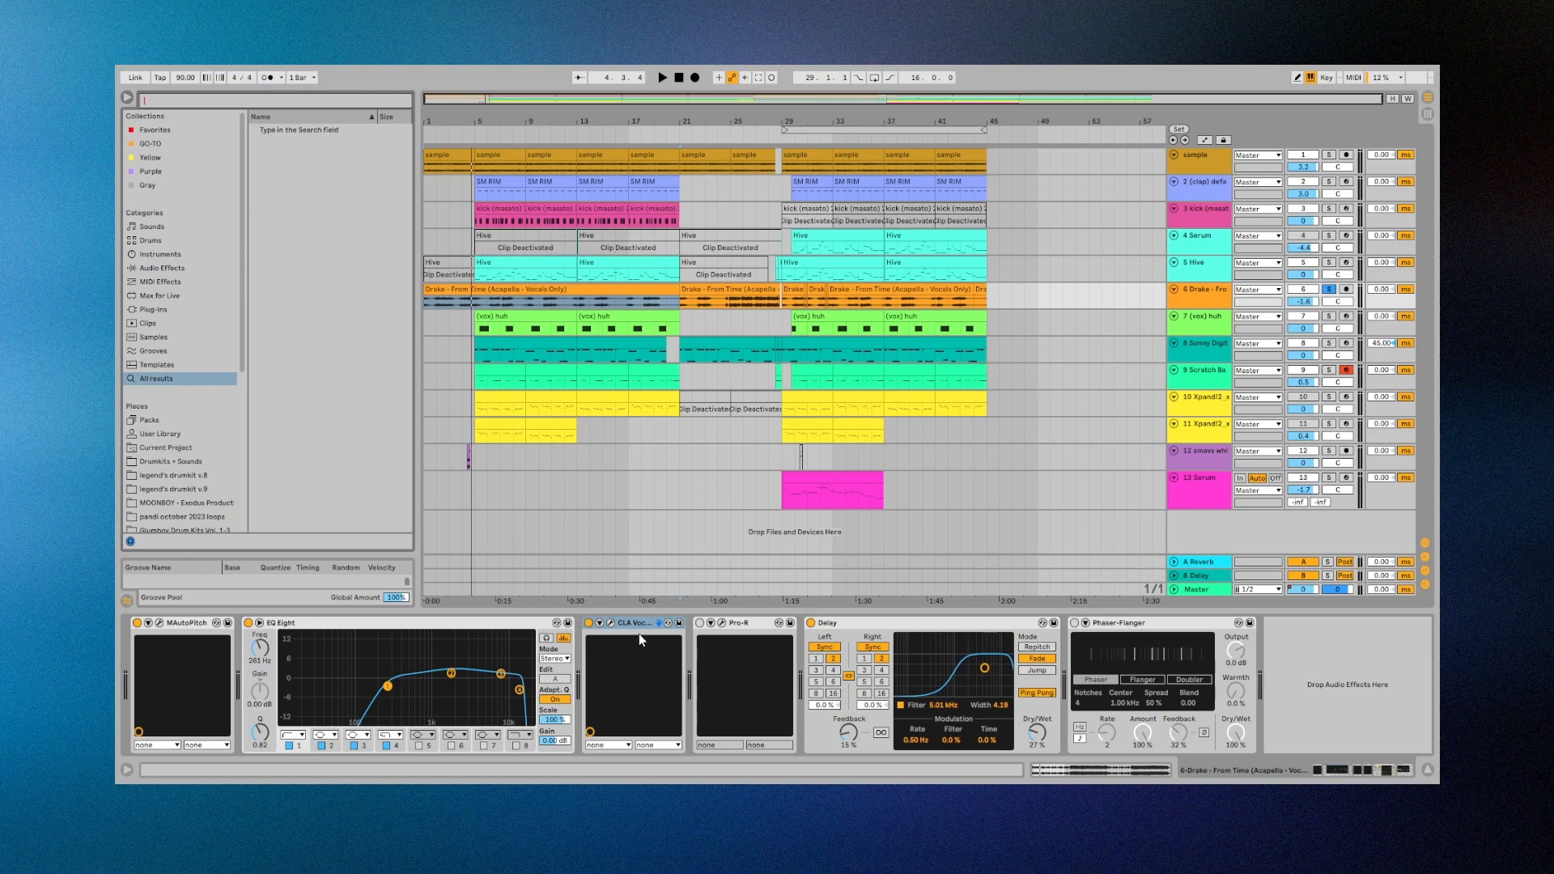
# Play the soloed acapella from around bar 6 with CLA Vocals bypassed and enabled to compare the sound, leaving it enabled.
pyautogui.click(593, 630)
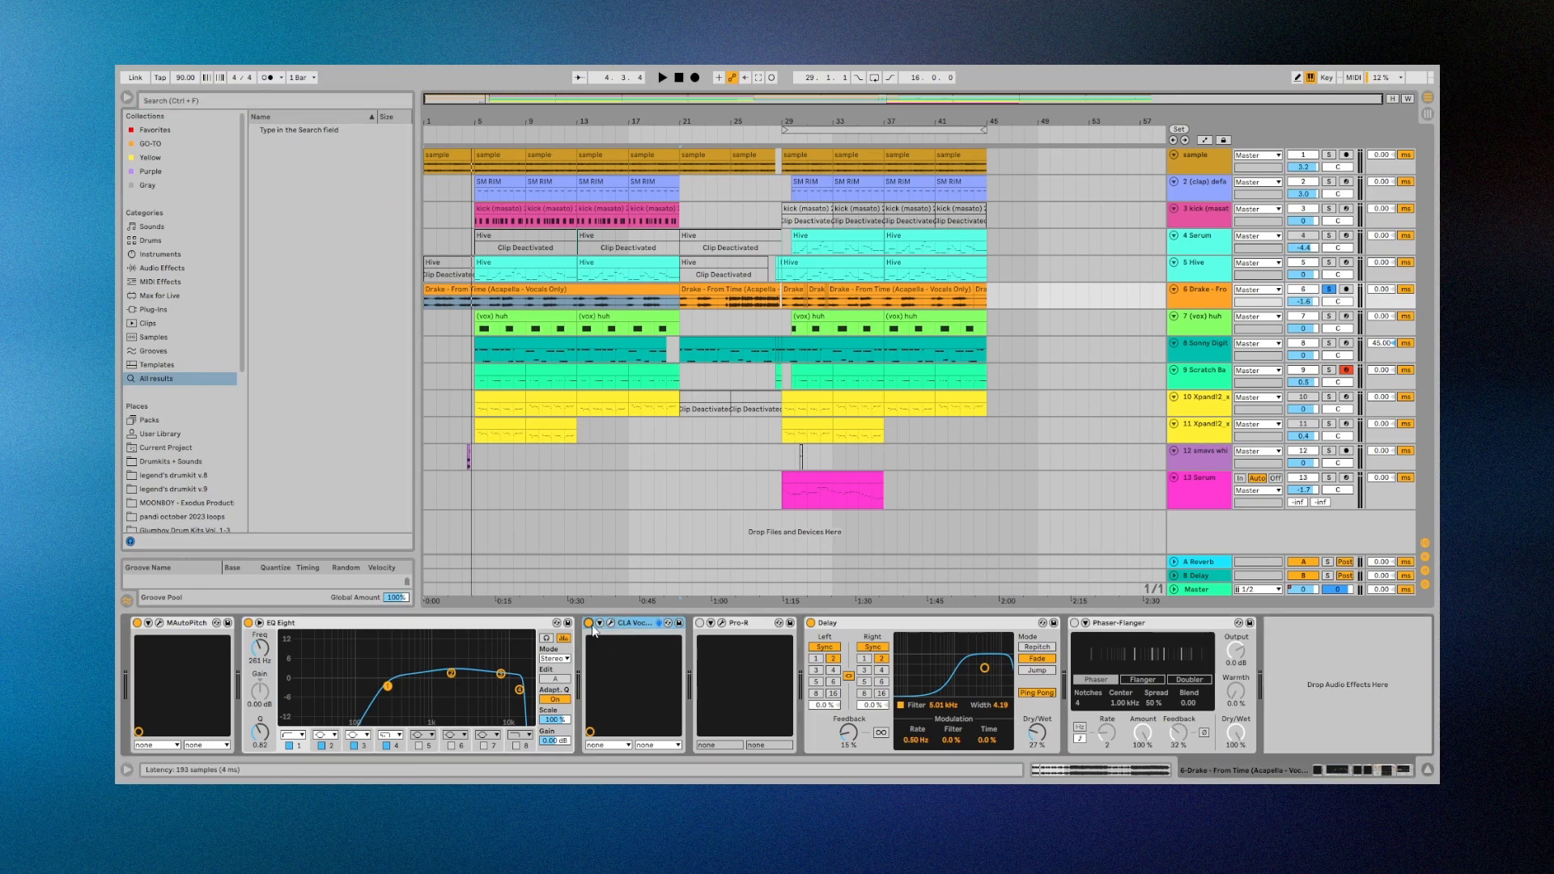
pyautogui.click(590, 624)
pyautogui.click(490, 302)
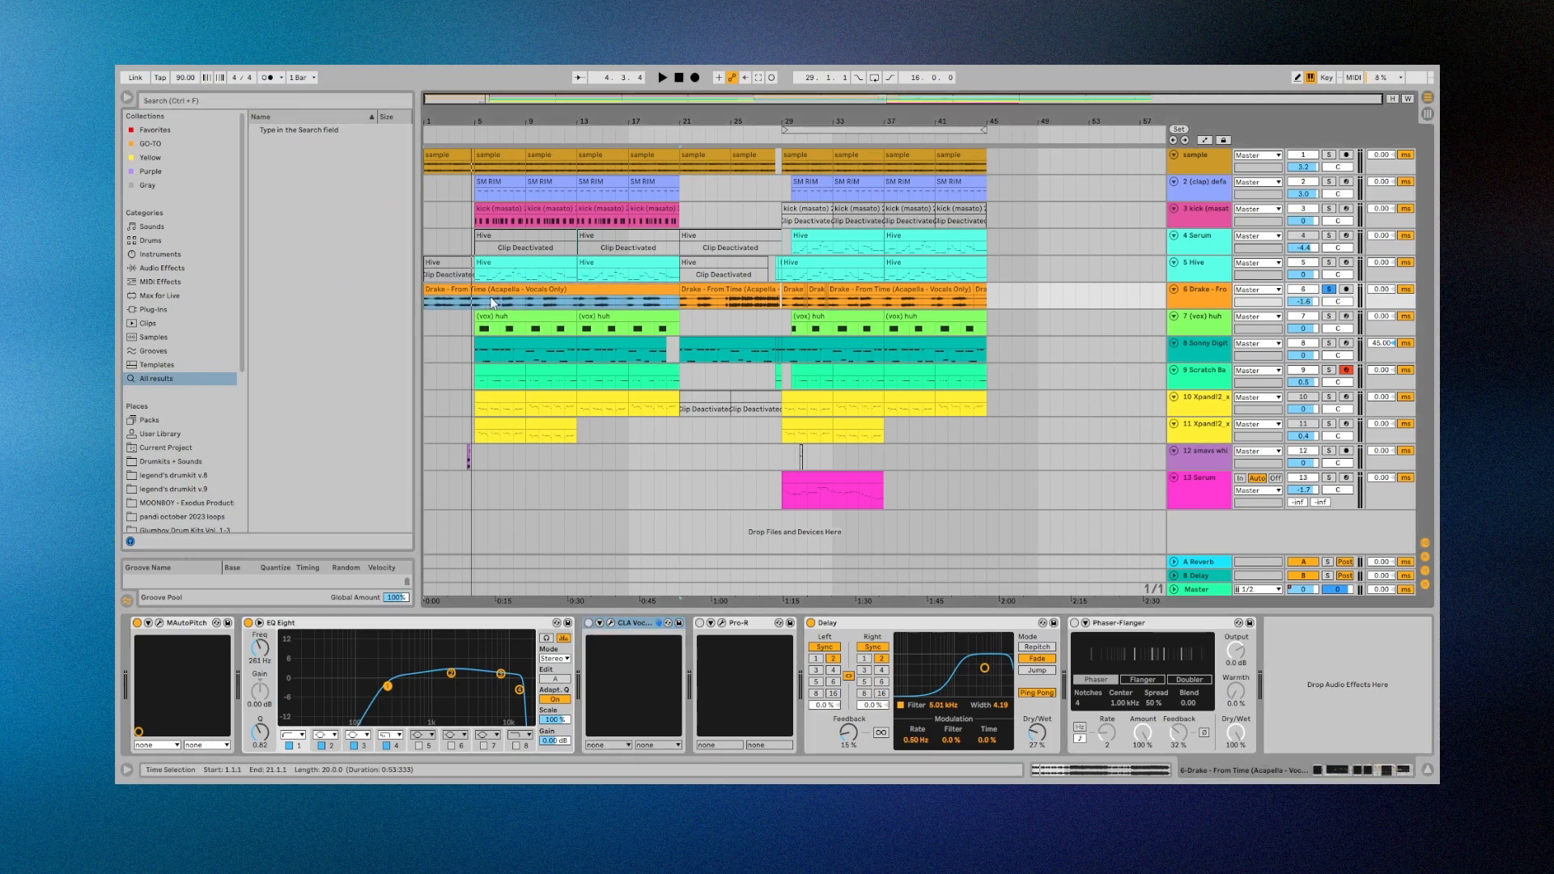
pyautogui.press('space')
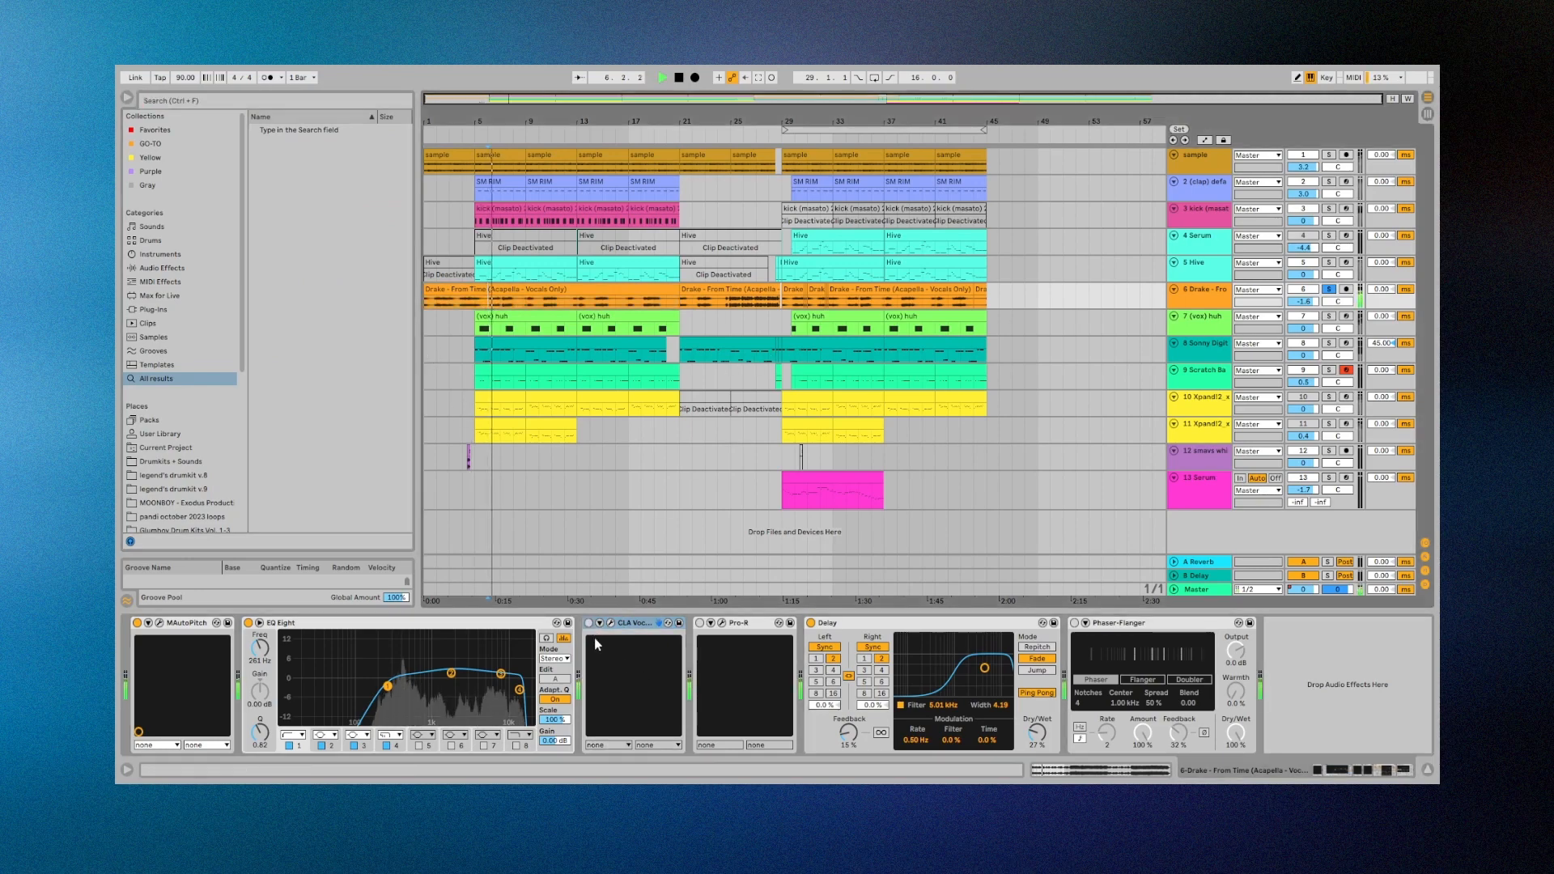
pyautogui.click(589, 624)
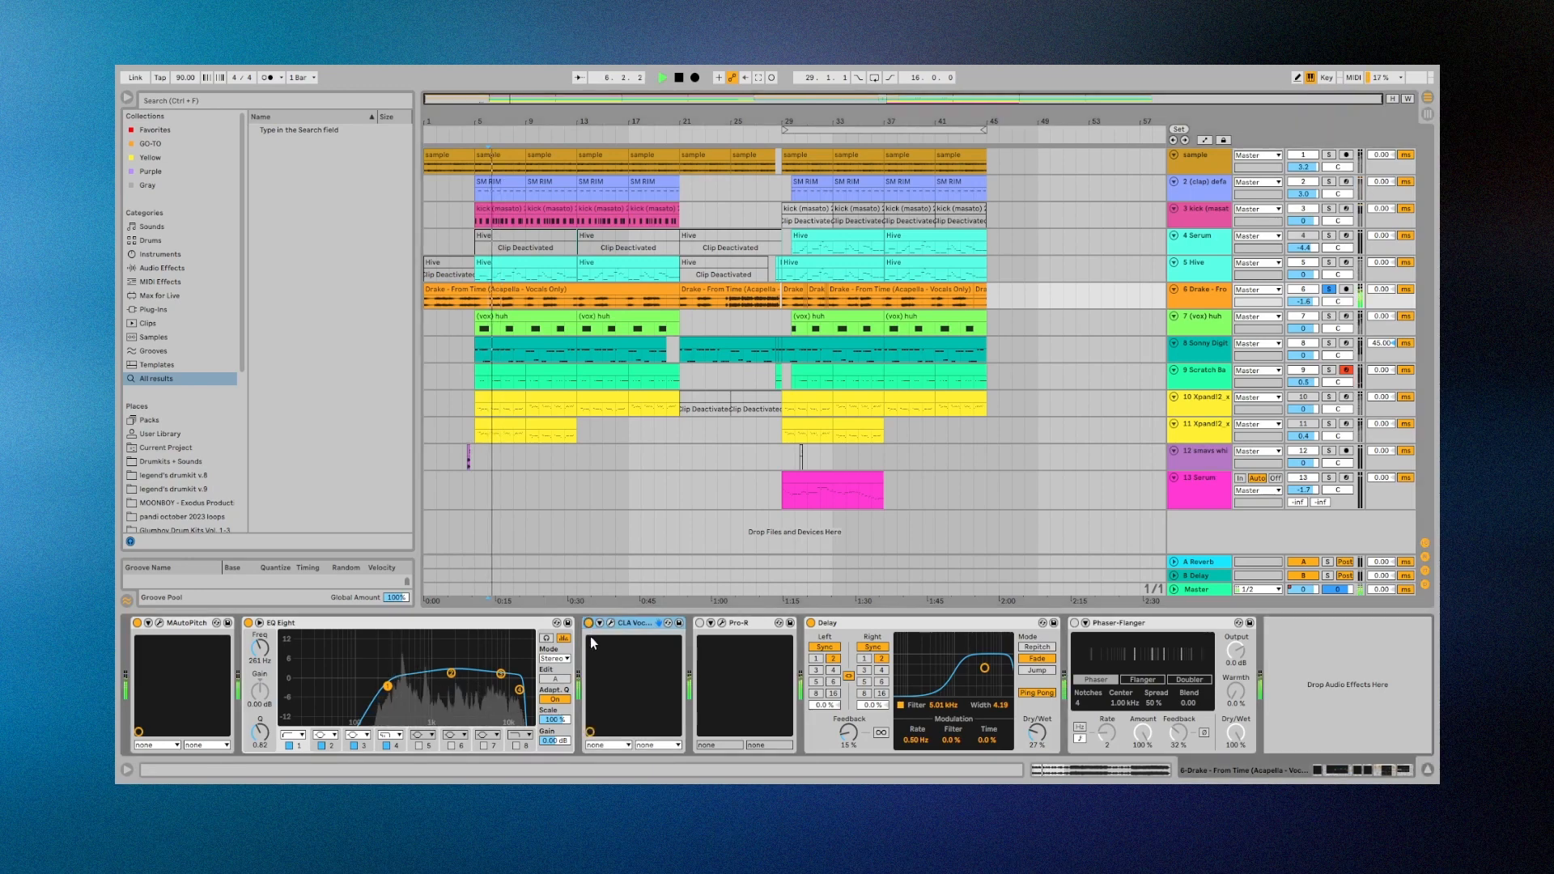
pyautogui.press('space')
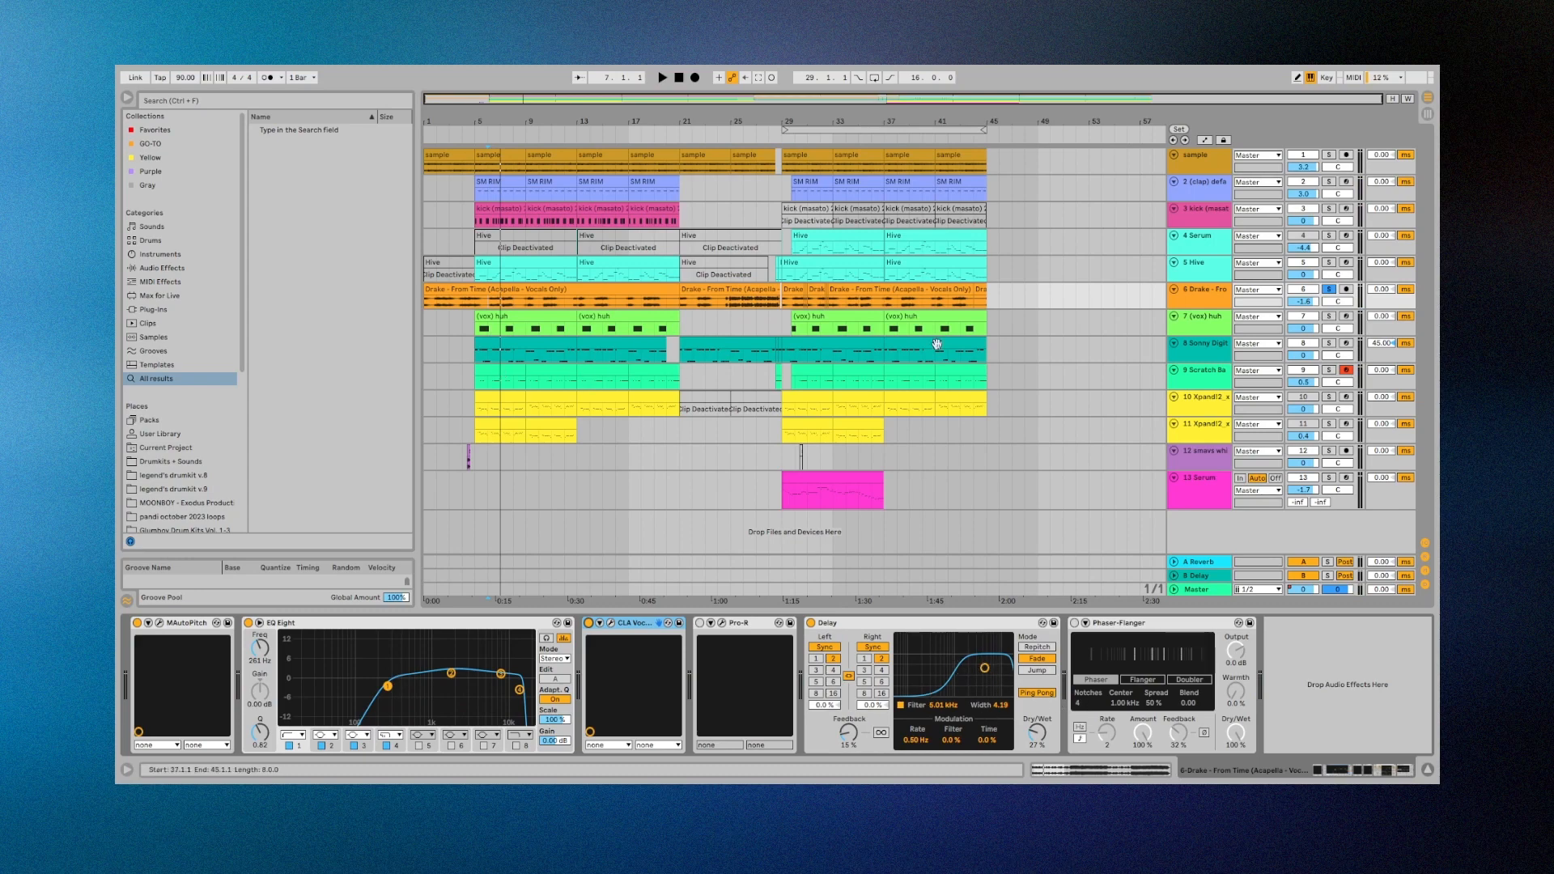
# Unsolo the Drake acapella track and show the start of the Master track's device chain.
pyautogui.click(1329, 290)
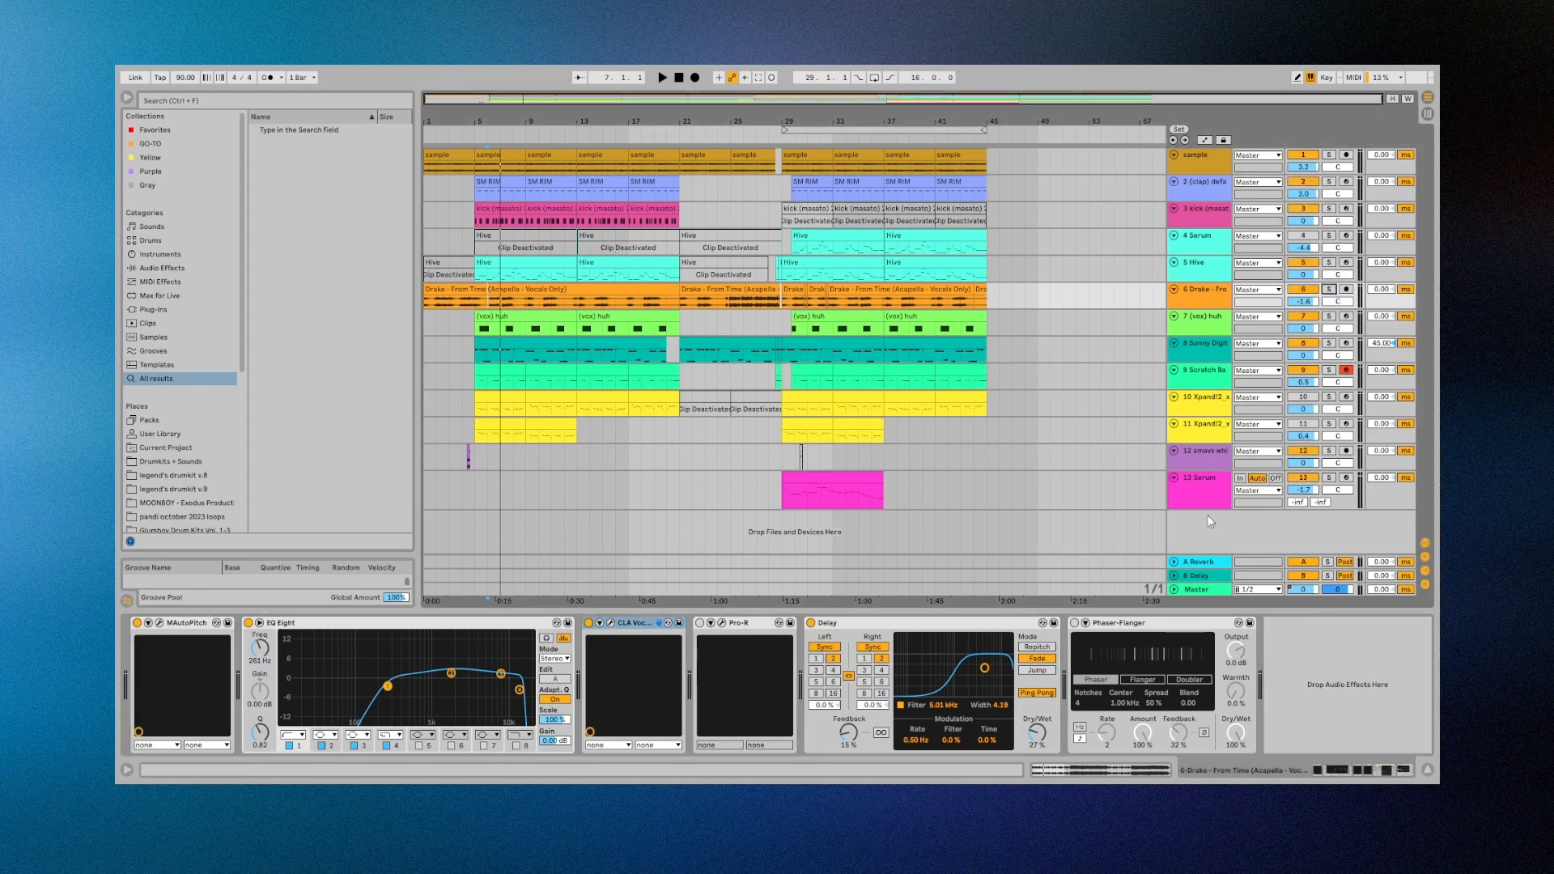
pyautogui.click(1217, 589)
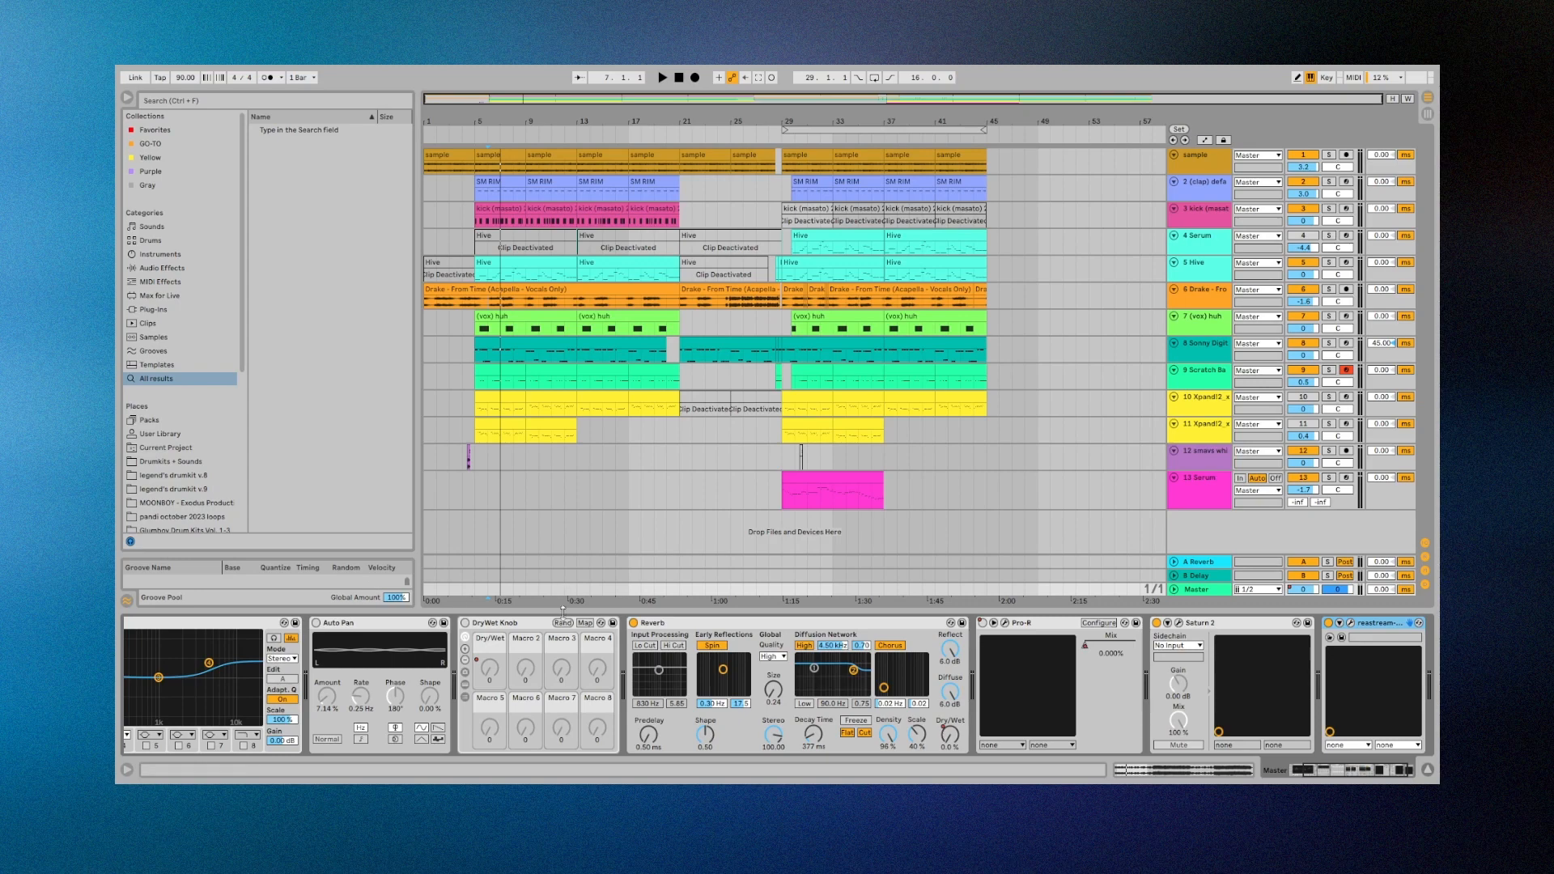
pyautogui.hscroll(-3, 571, 693)
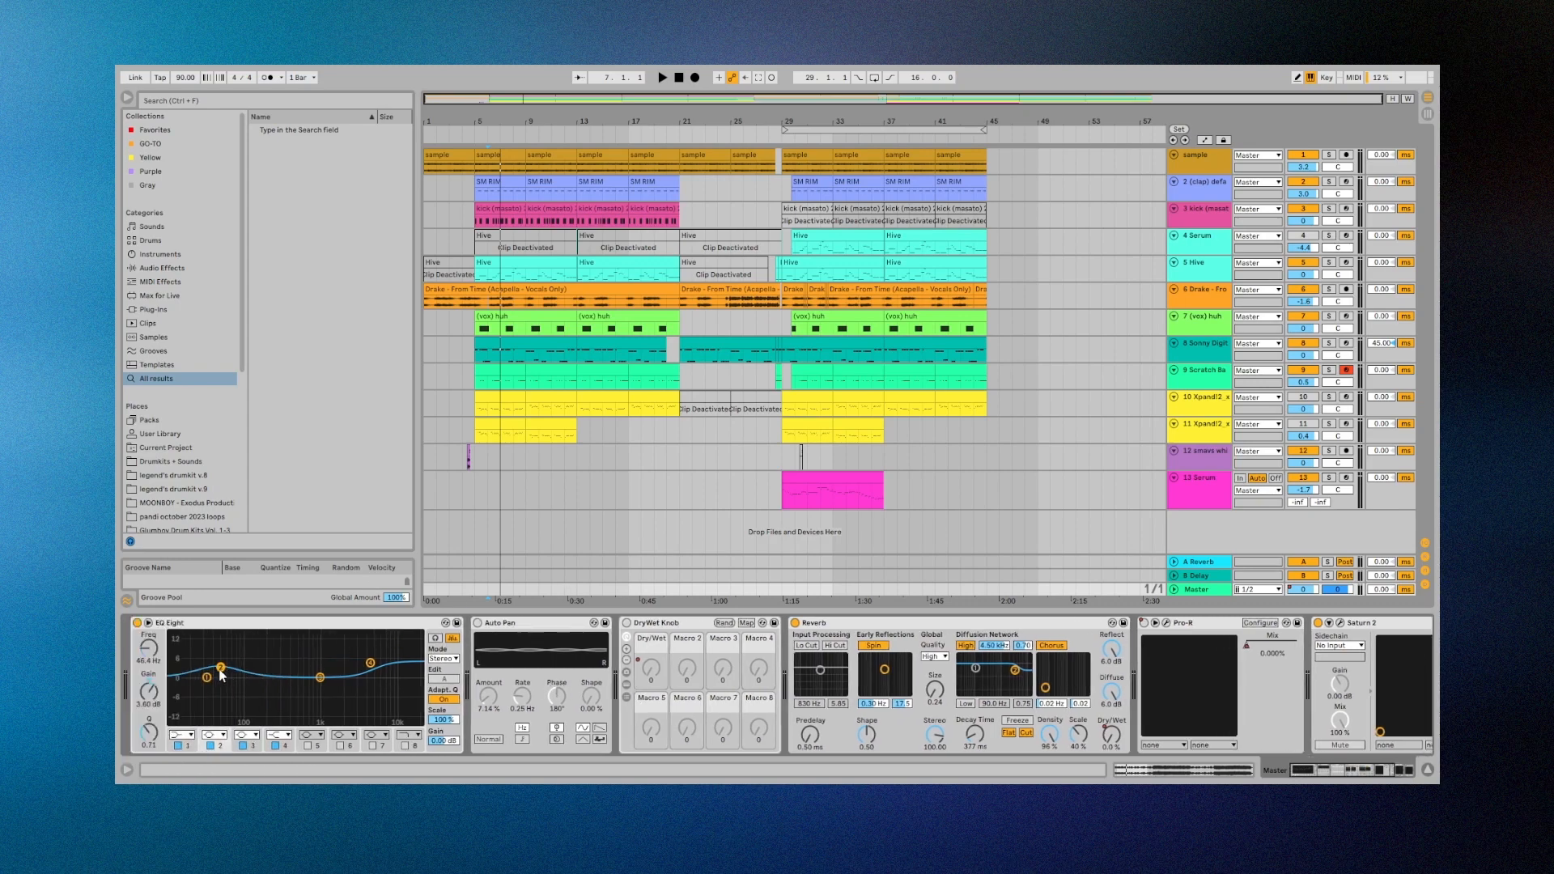
# Play the full beat briefly from bar 5 and examine the Master chain from EQ Eight through to its last device.
pyautogui.click(478, 380)
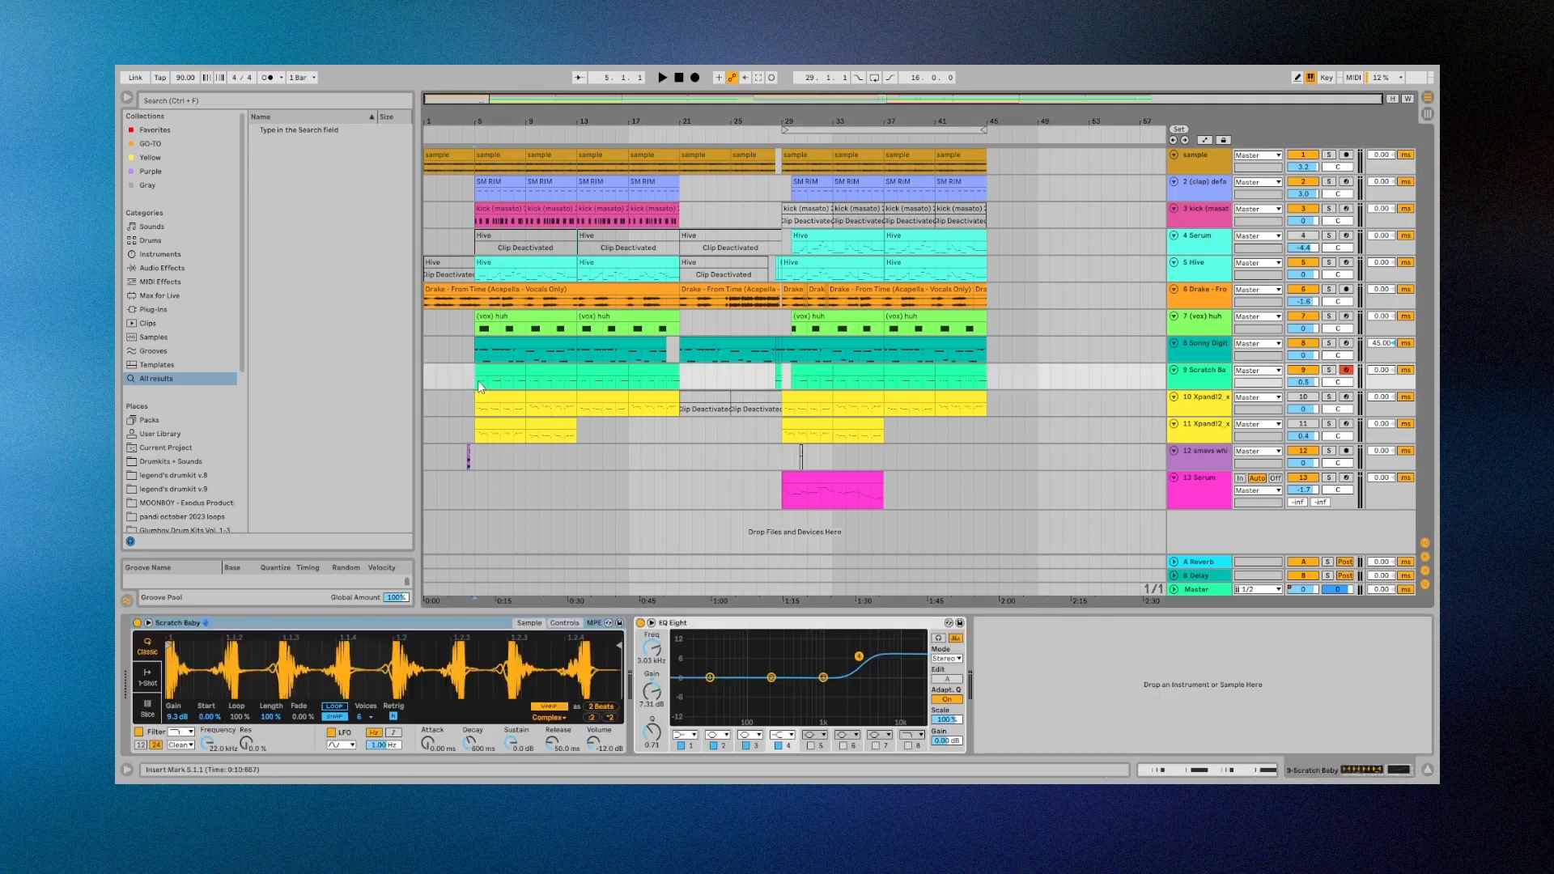
pyautogui.click(1195, 593)
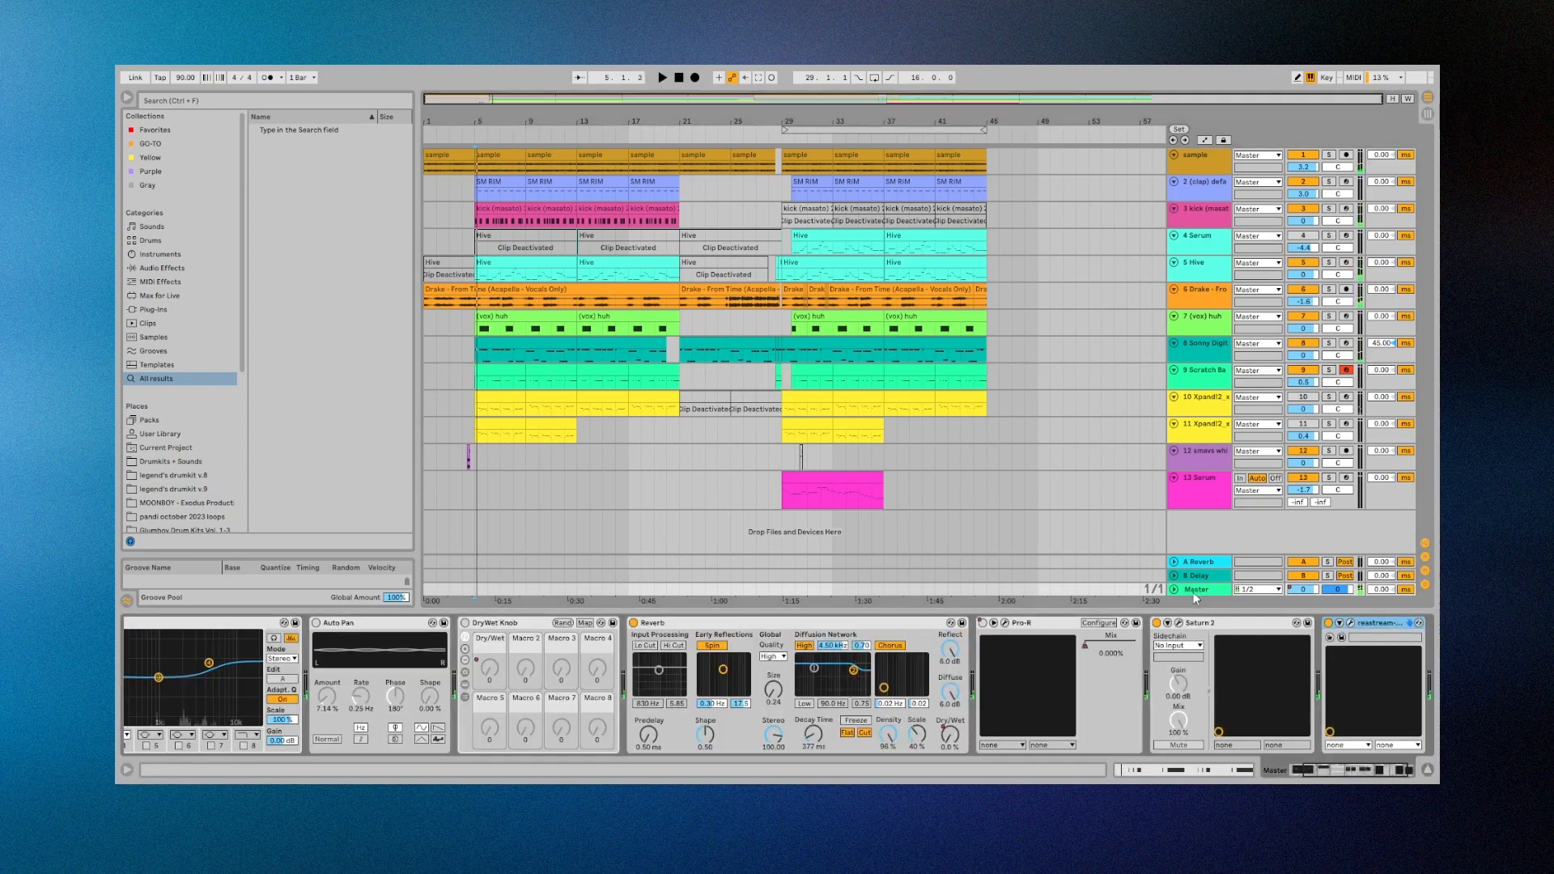
pyautogui.click(474, 587)
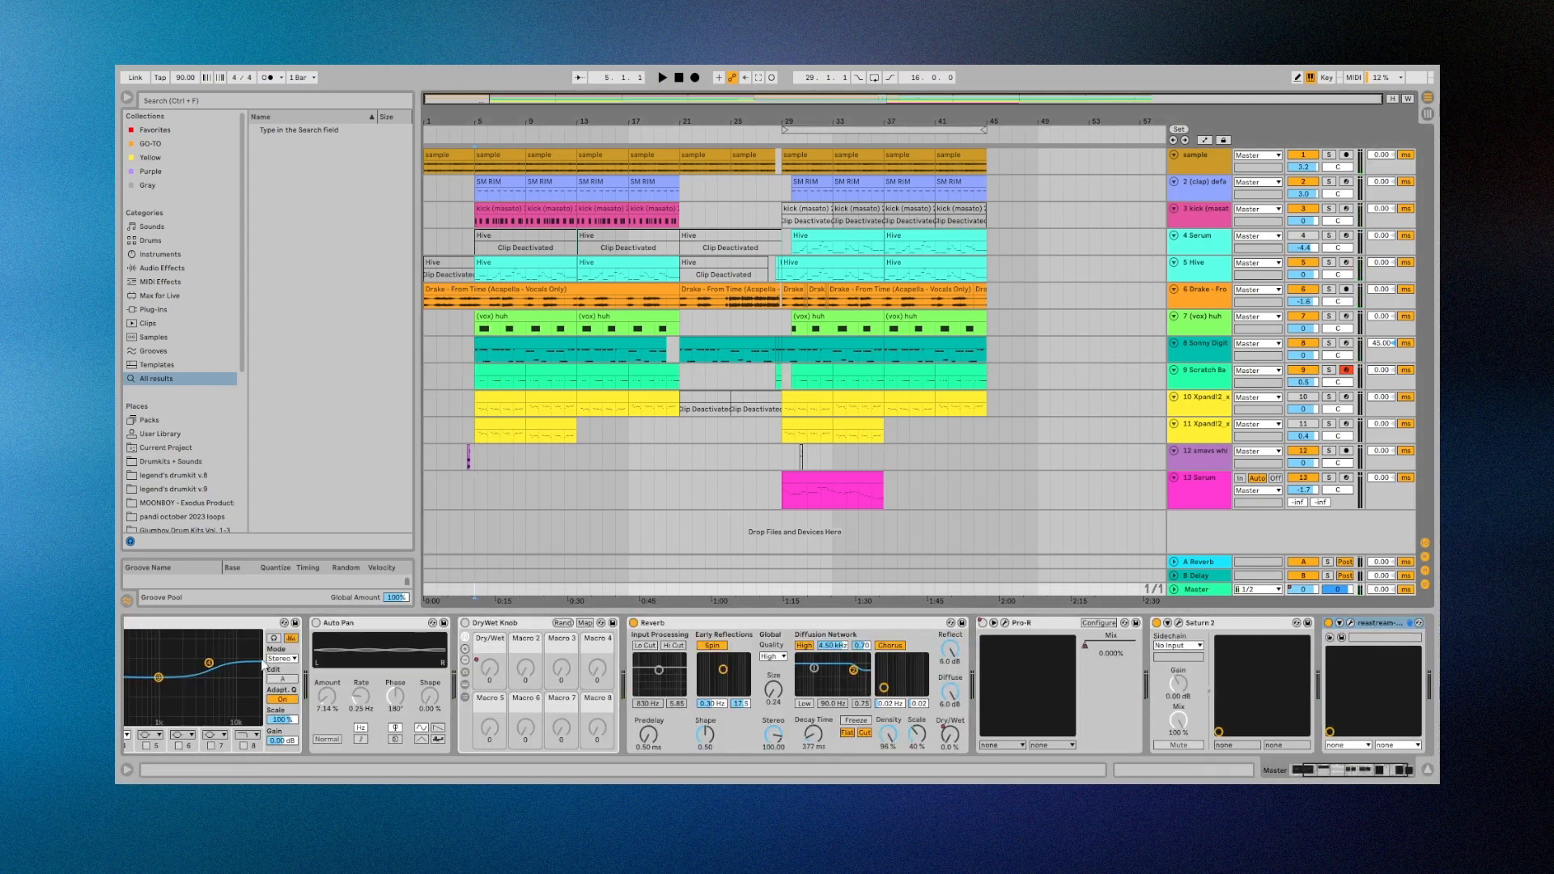
pyautogui.scroll(3, 265, 666)
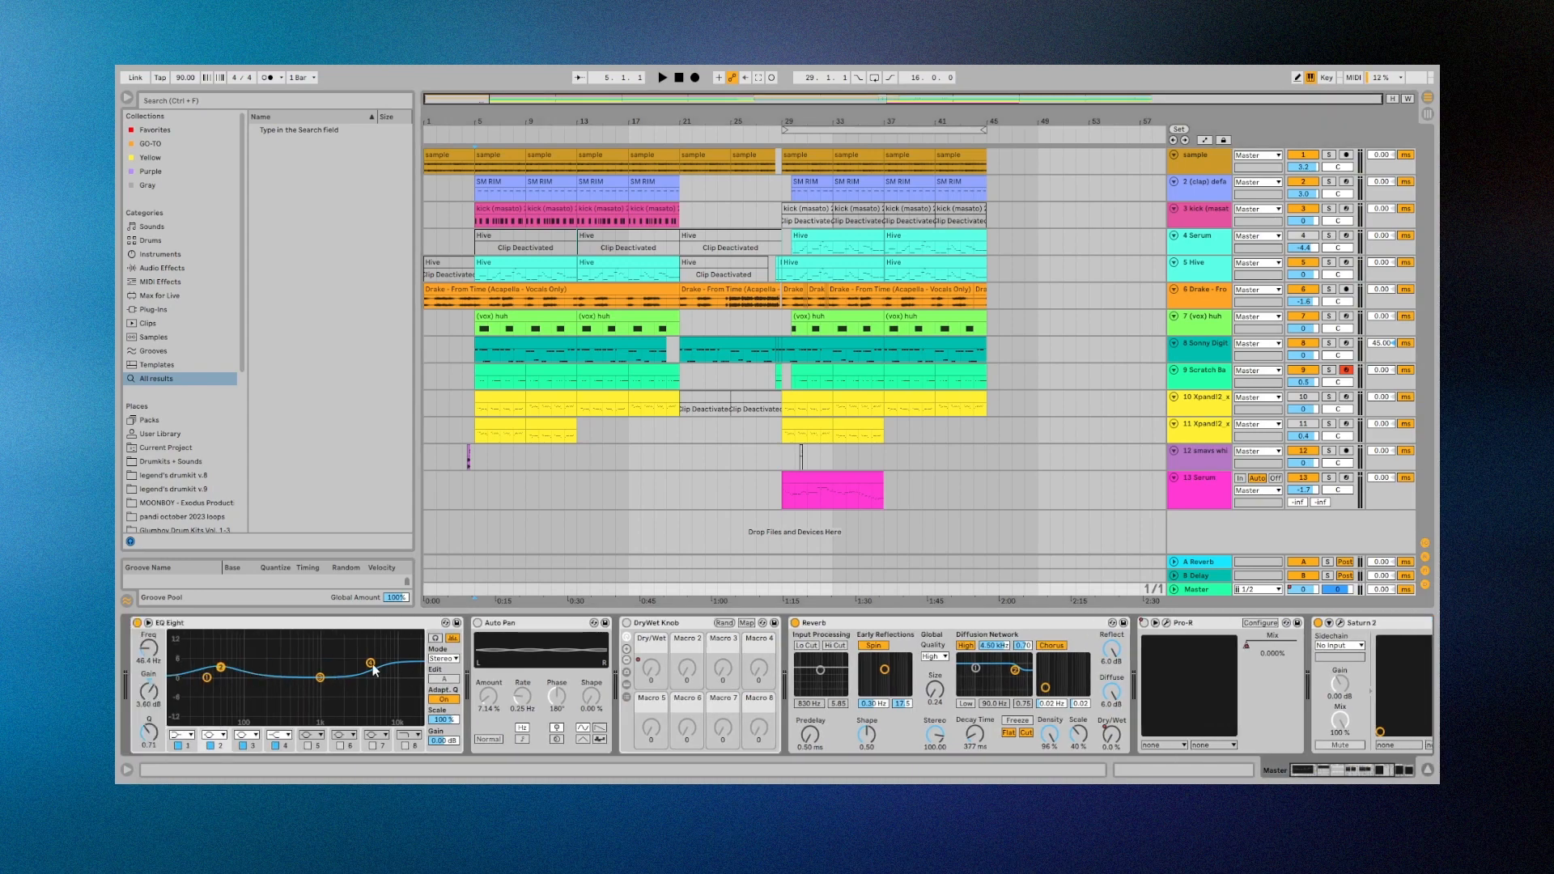
pyautogui.scroll(-4, 366, 670)
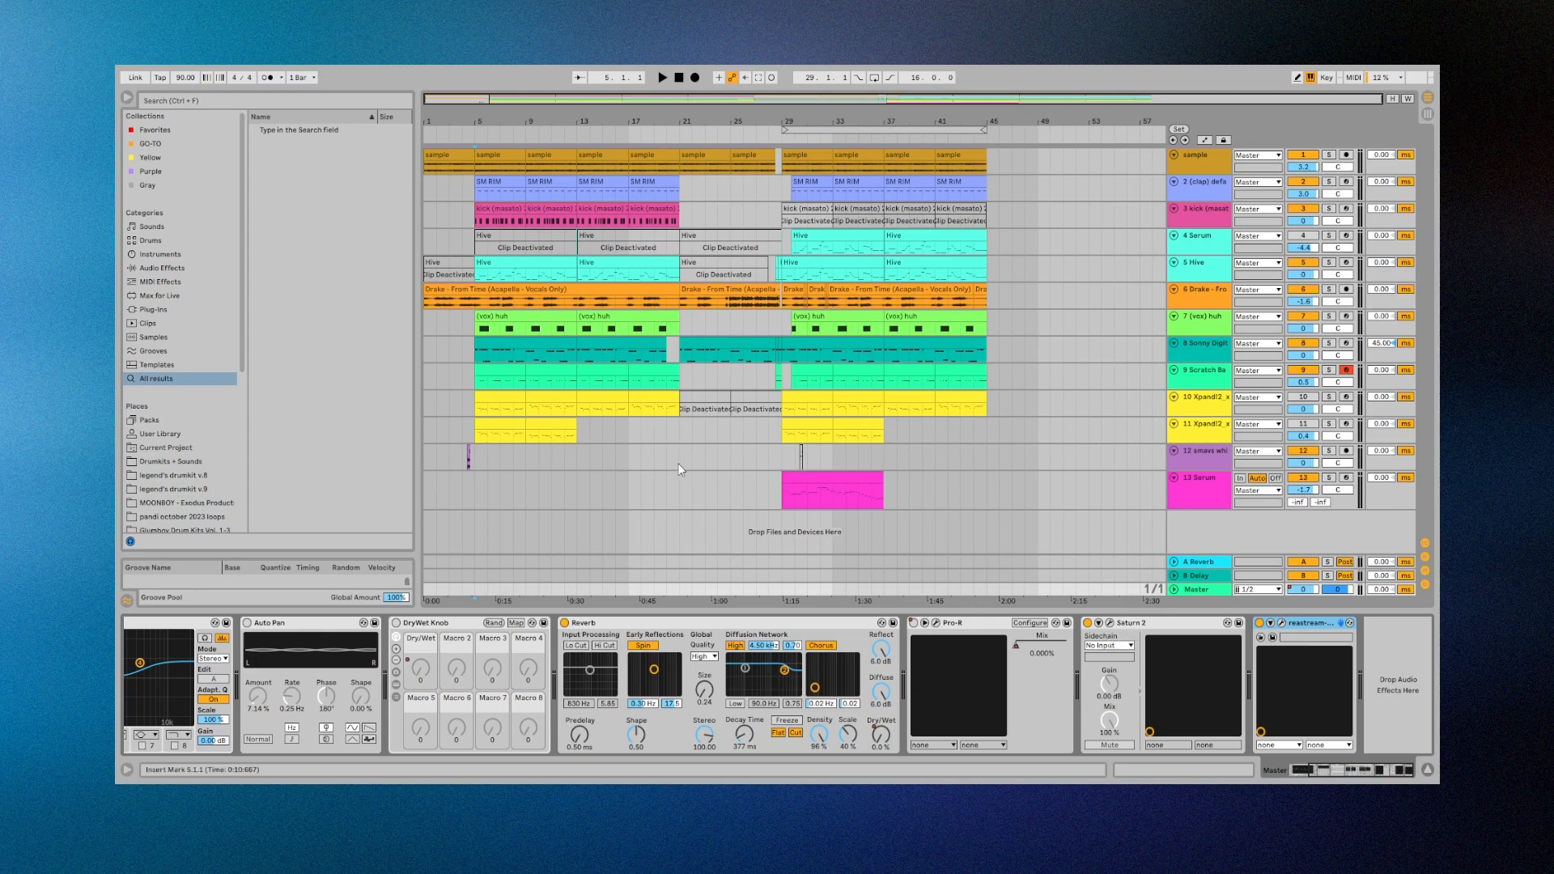
pyautogui.scroll(3, 437, 646)
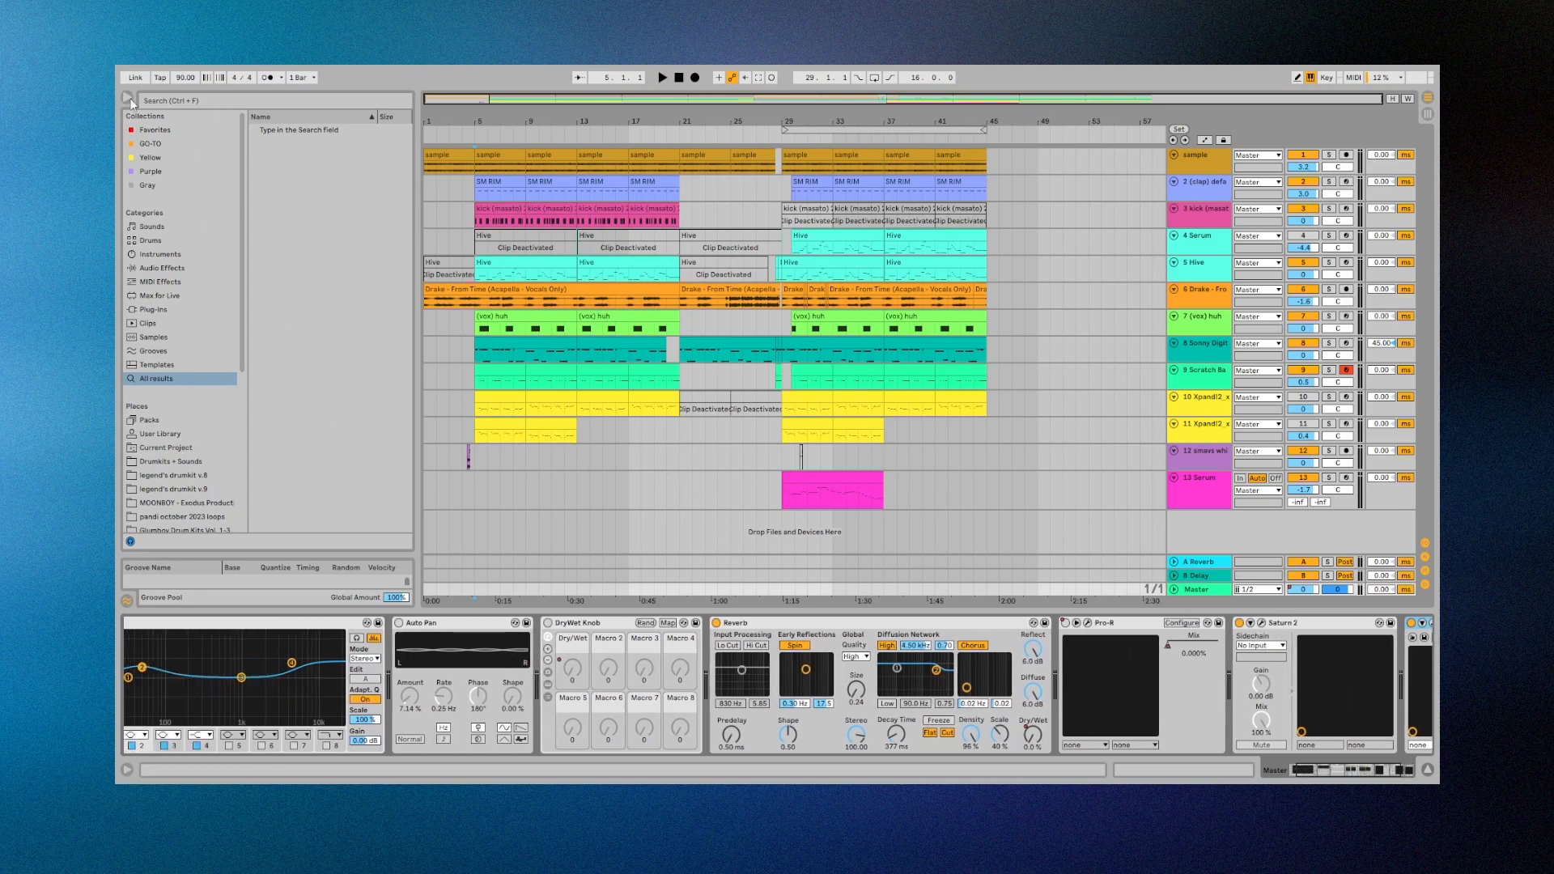
# Search the browser for "glue com" and add a Glue Compressor to the end of the Master chain.
pyautogui.hotkey('ctrl', 'f')
pyautogui.write('glueco')
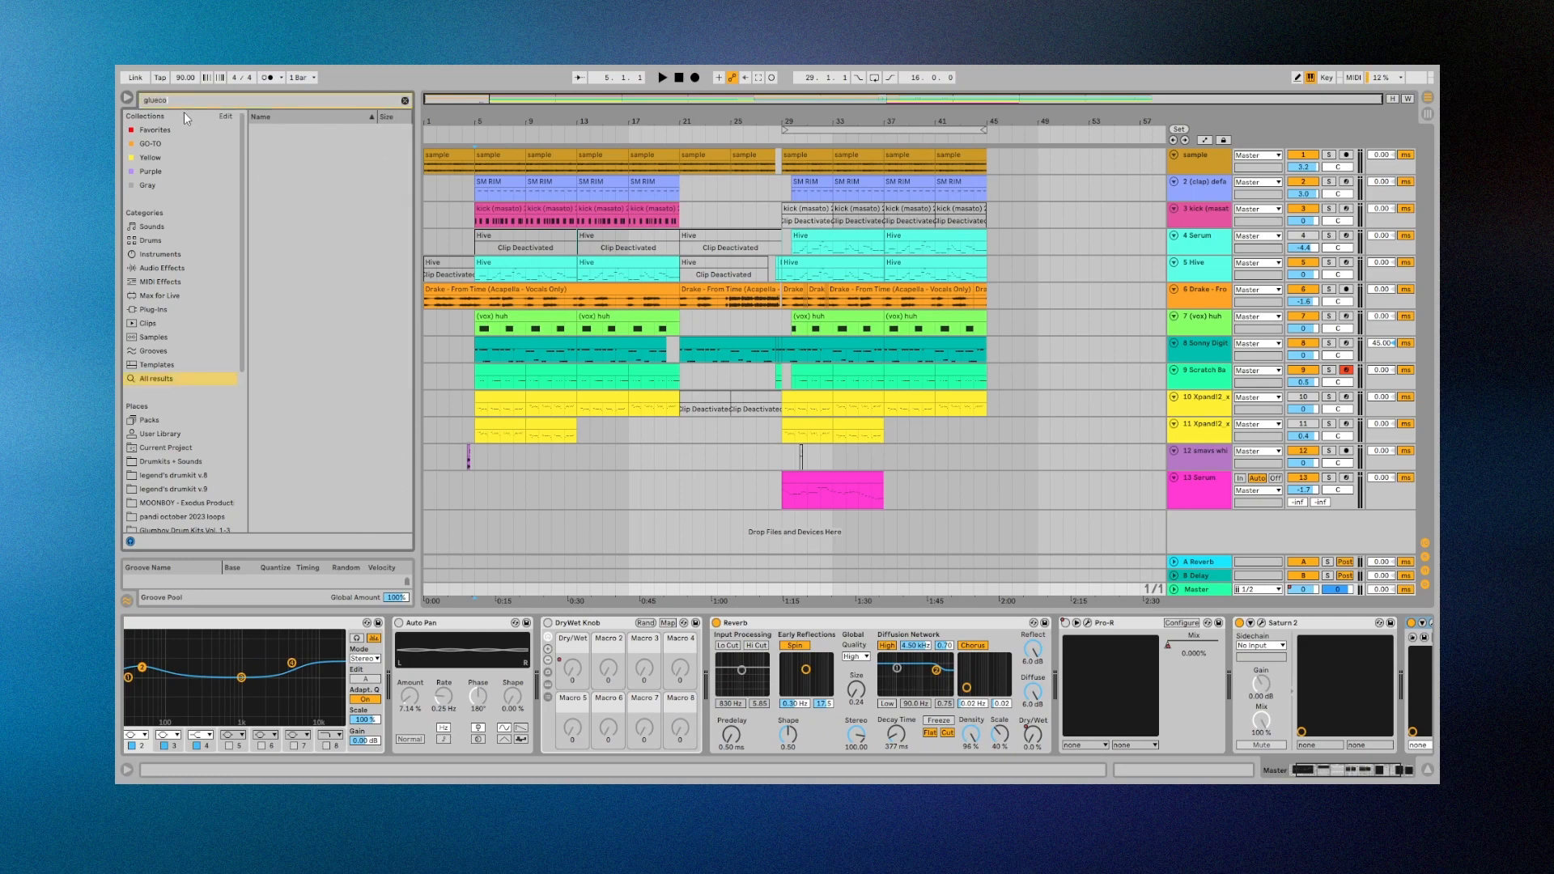
pyautogui.press('BackSpace')
pyautogui.press('BackSpace')
pyautogui.write('com')
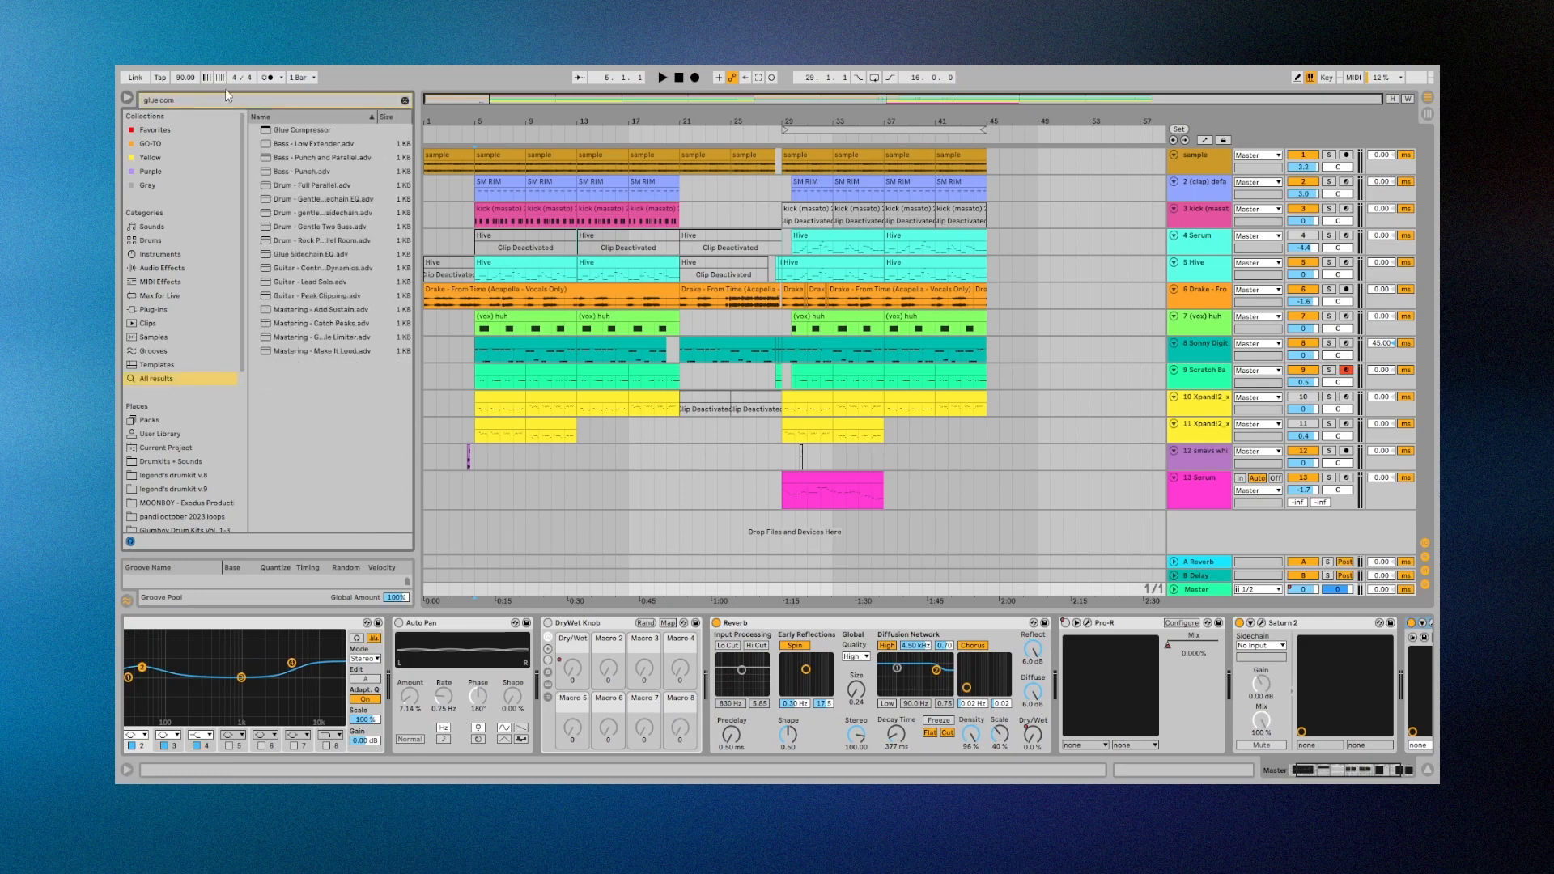
pyautogui.press('Down')
pyautogui.press('Return')
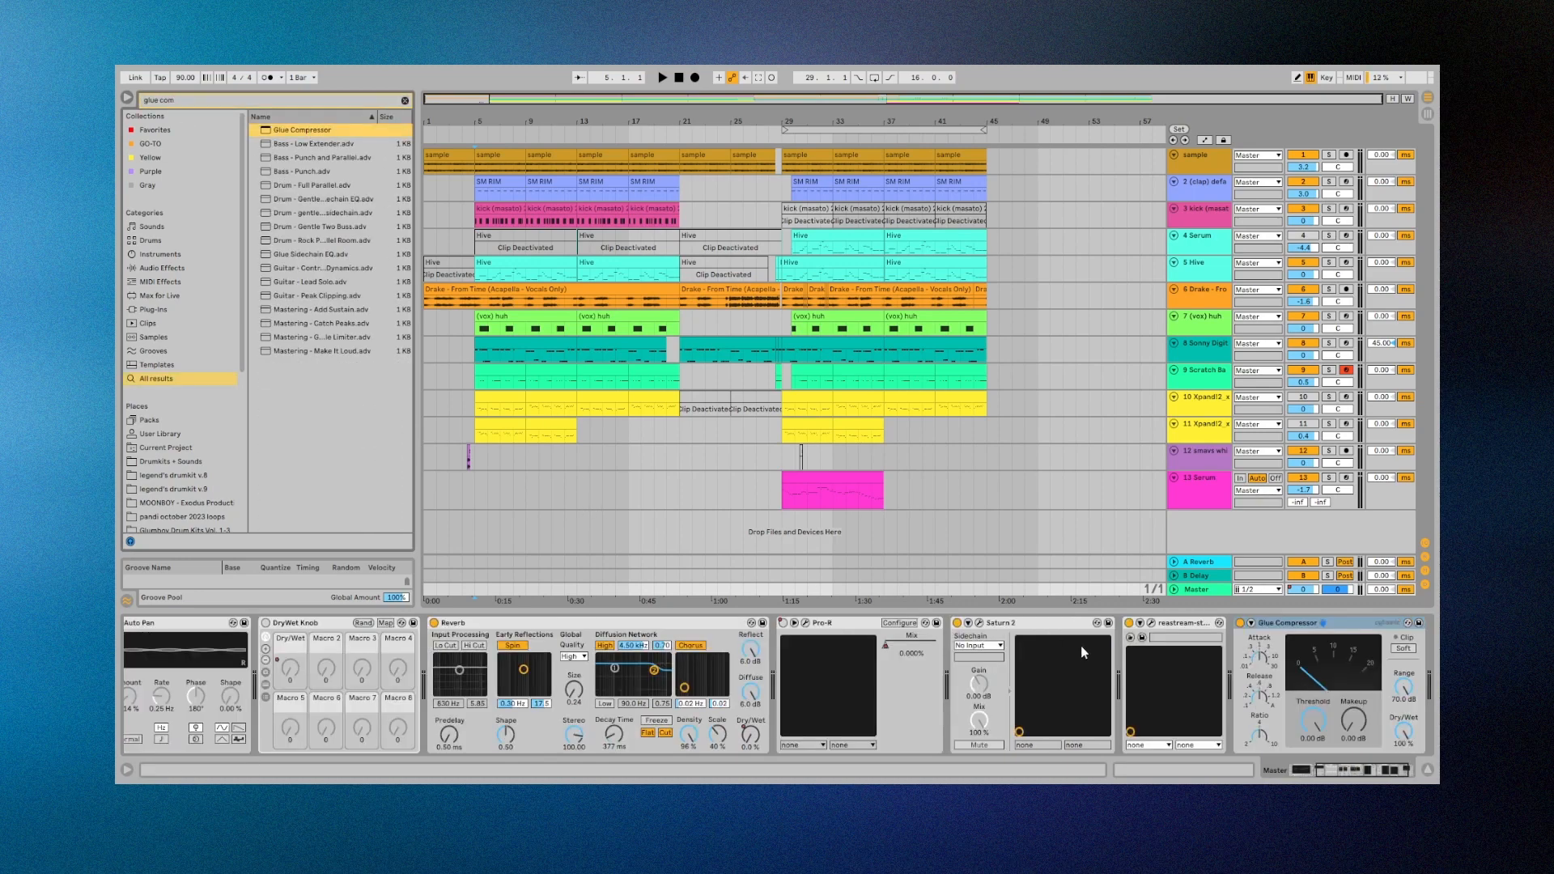
# Turn on Soft clipping in the Glue Compressor and play from bar 5 with the device enabled and bypassed, leaving it off.
pyautogui.click(887, 622)
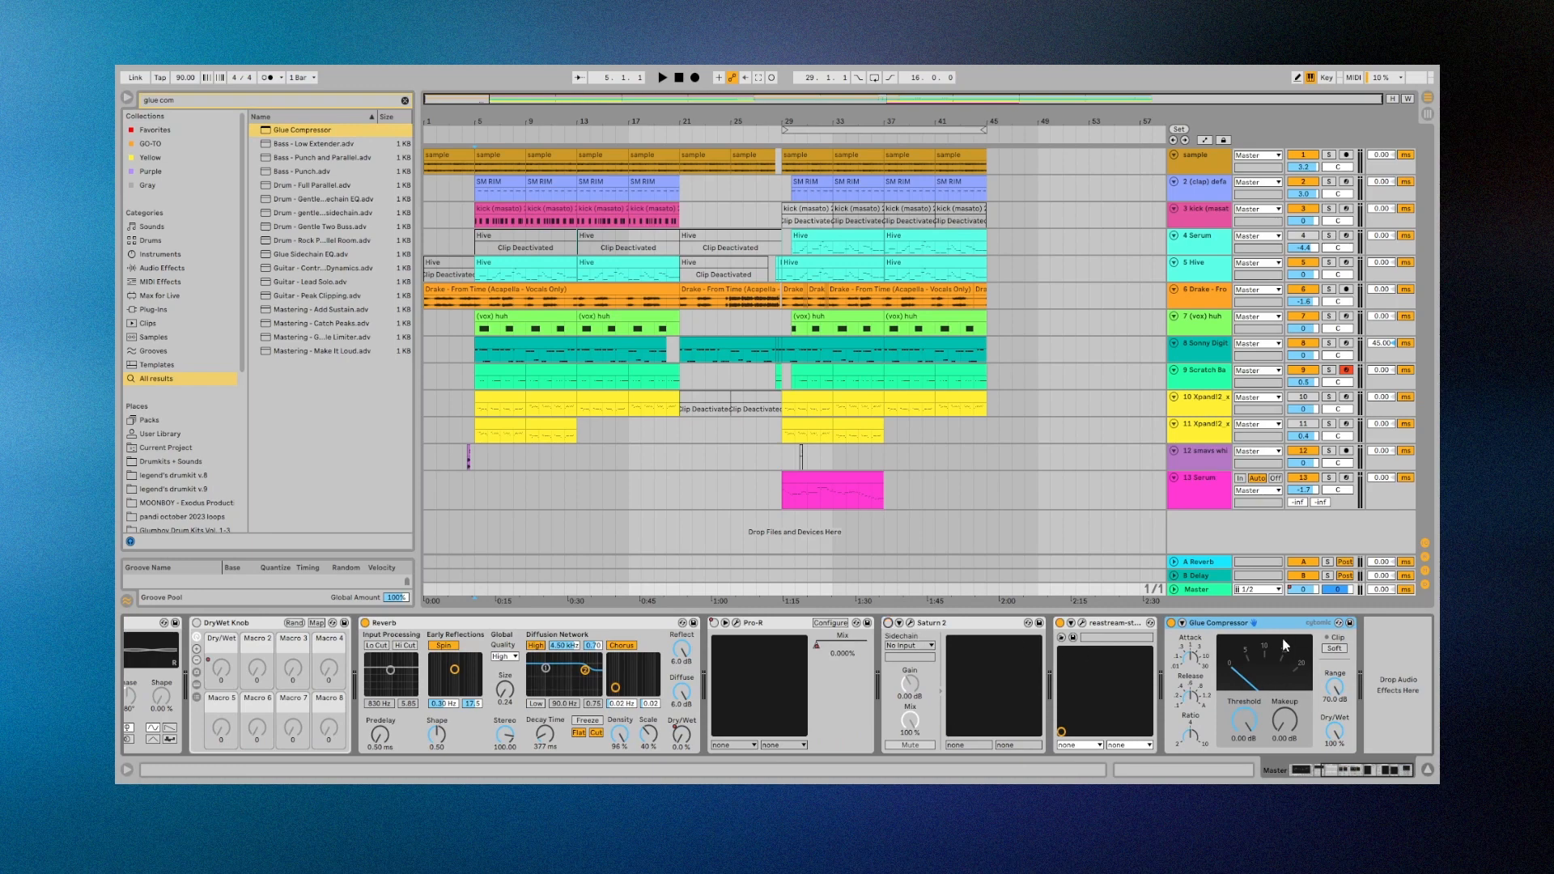
pyautogui.click(1333, 648)
pyautogui.press('space')
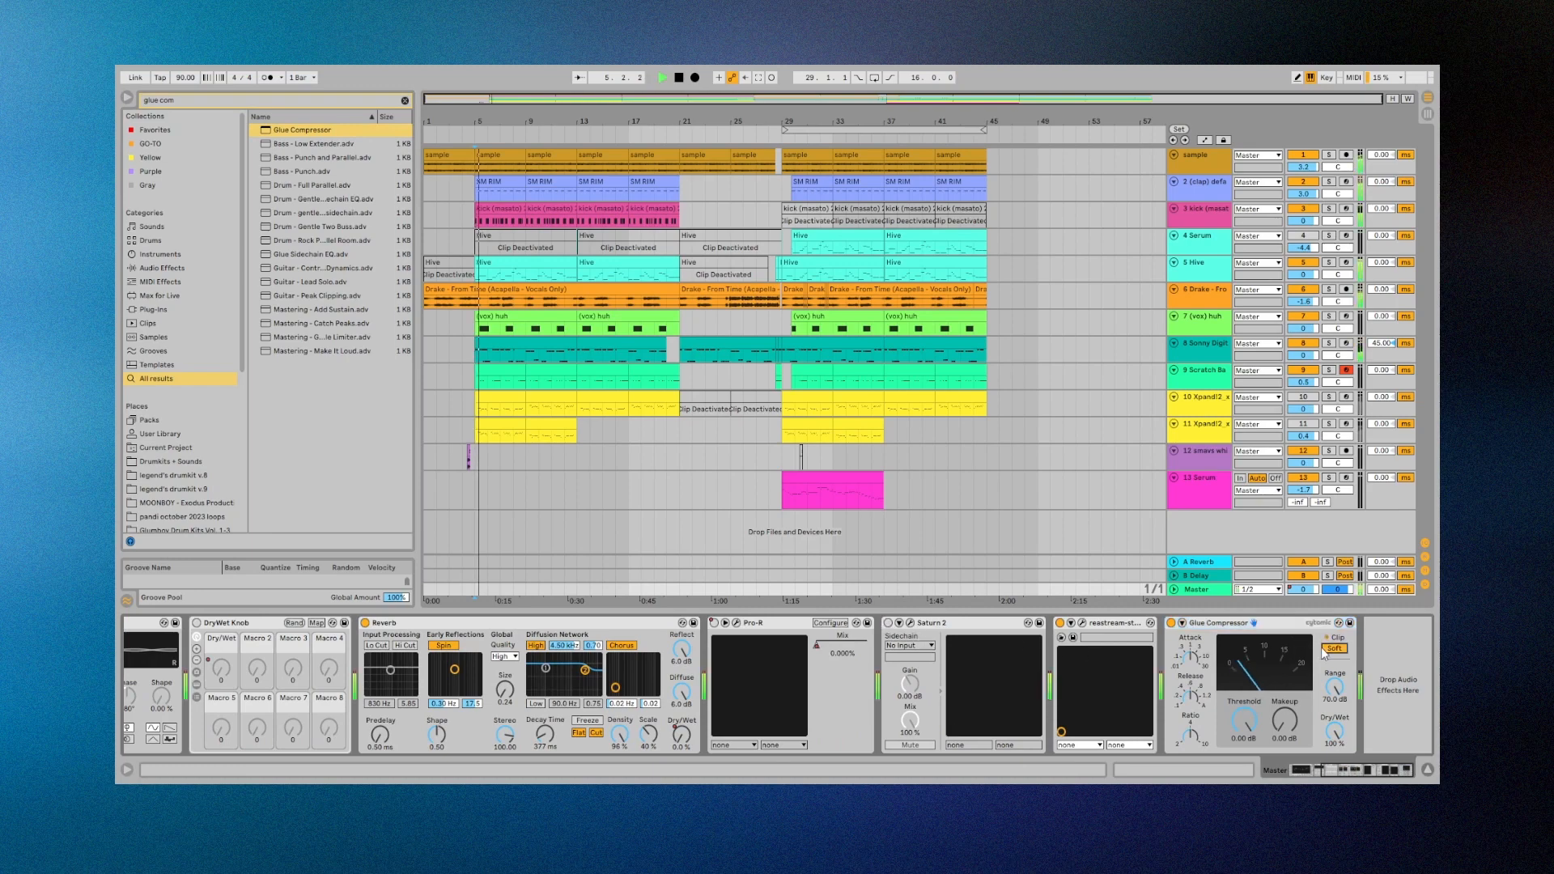
pyautogui.click(1181, 623)
pyautogui.click(1181, 623)
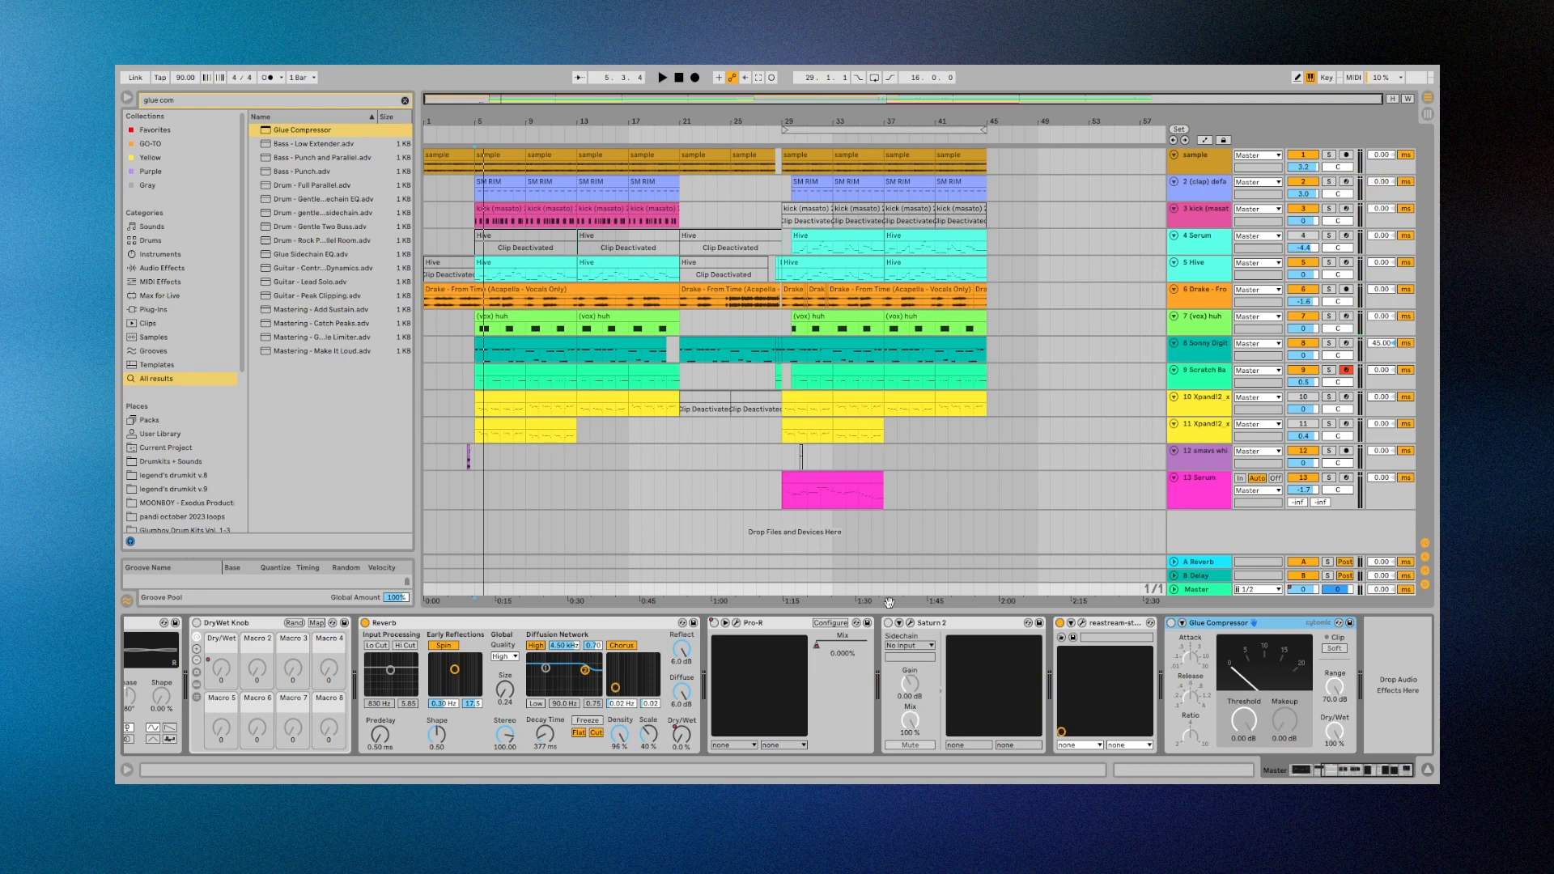
pyautogui.press('space')
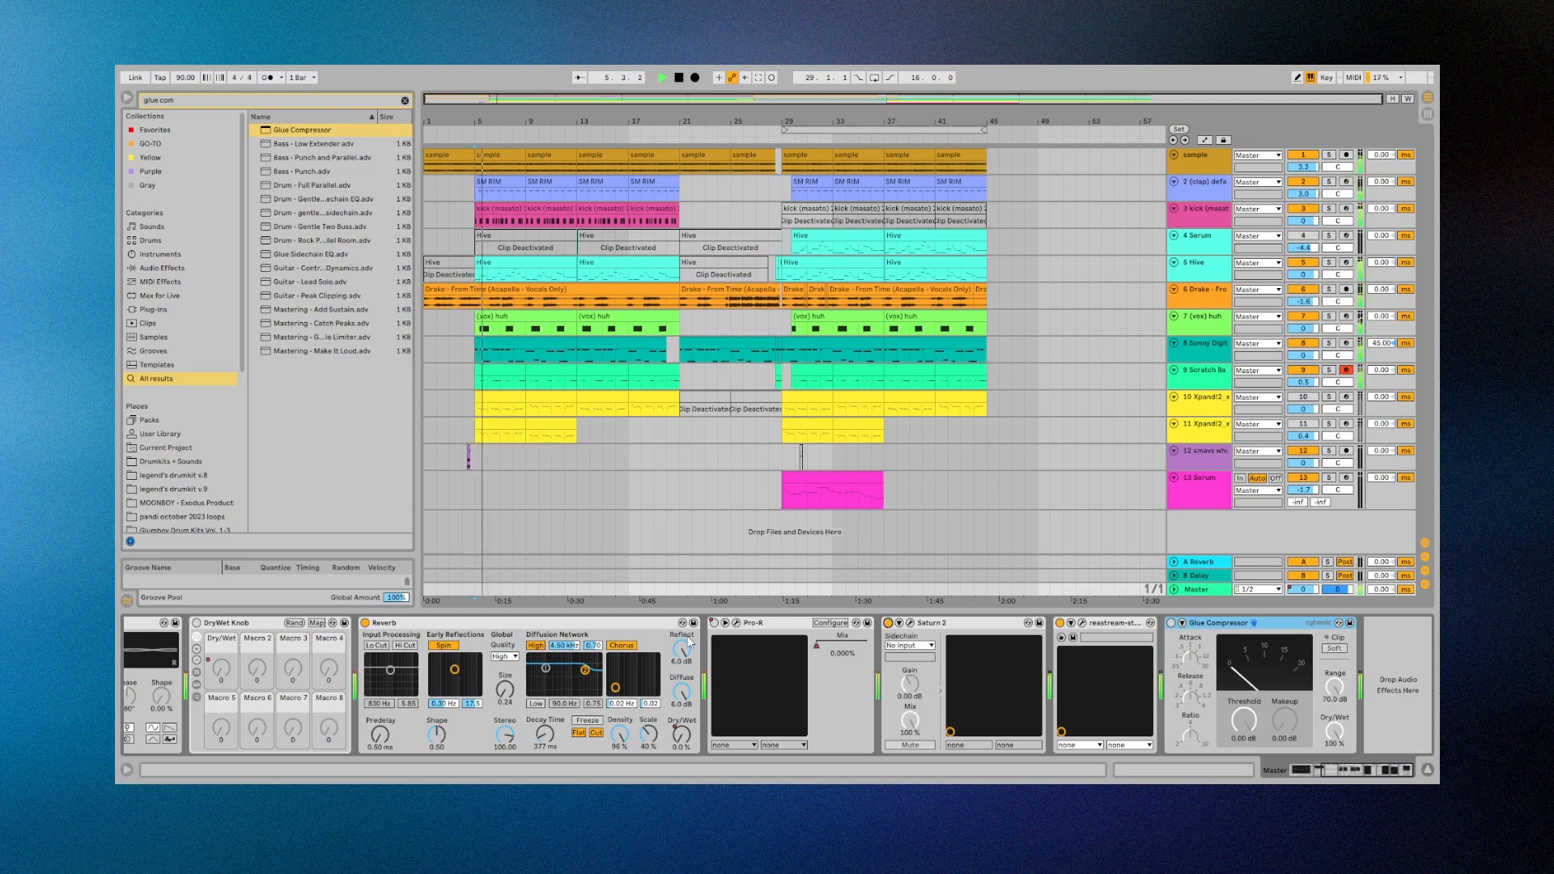
pyautogui.press('space')
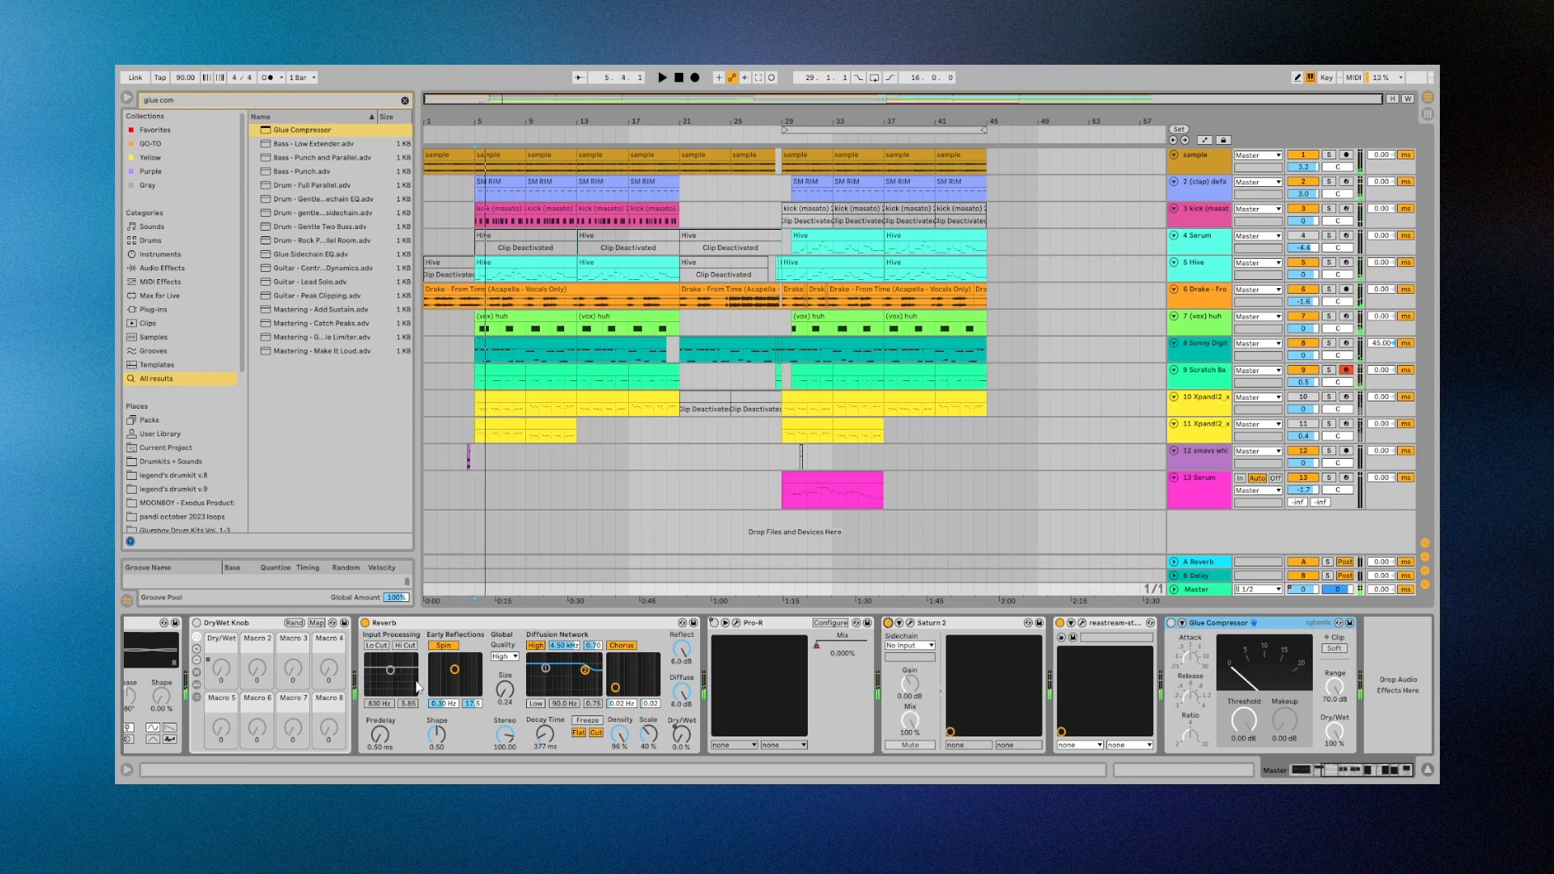
# Examine the DryWet Knob rack and the Reverb in the Master chain, selecting each in turn.
pyautogui.hscroll(-3, 417, 687)
pyautogui.click(367, 682)
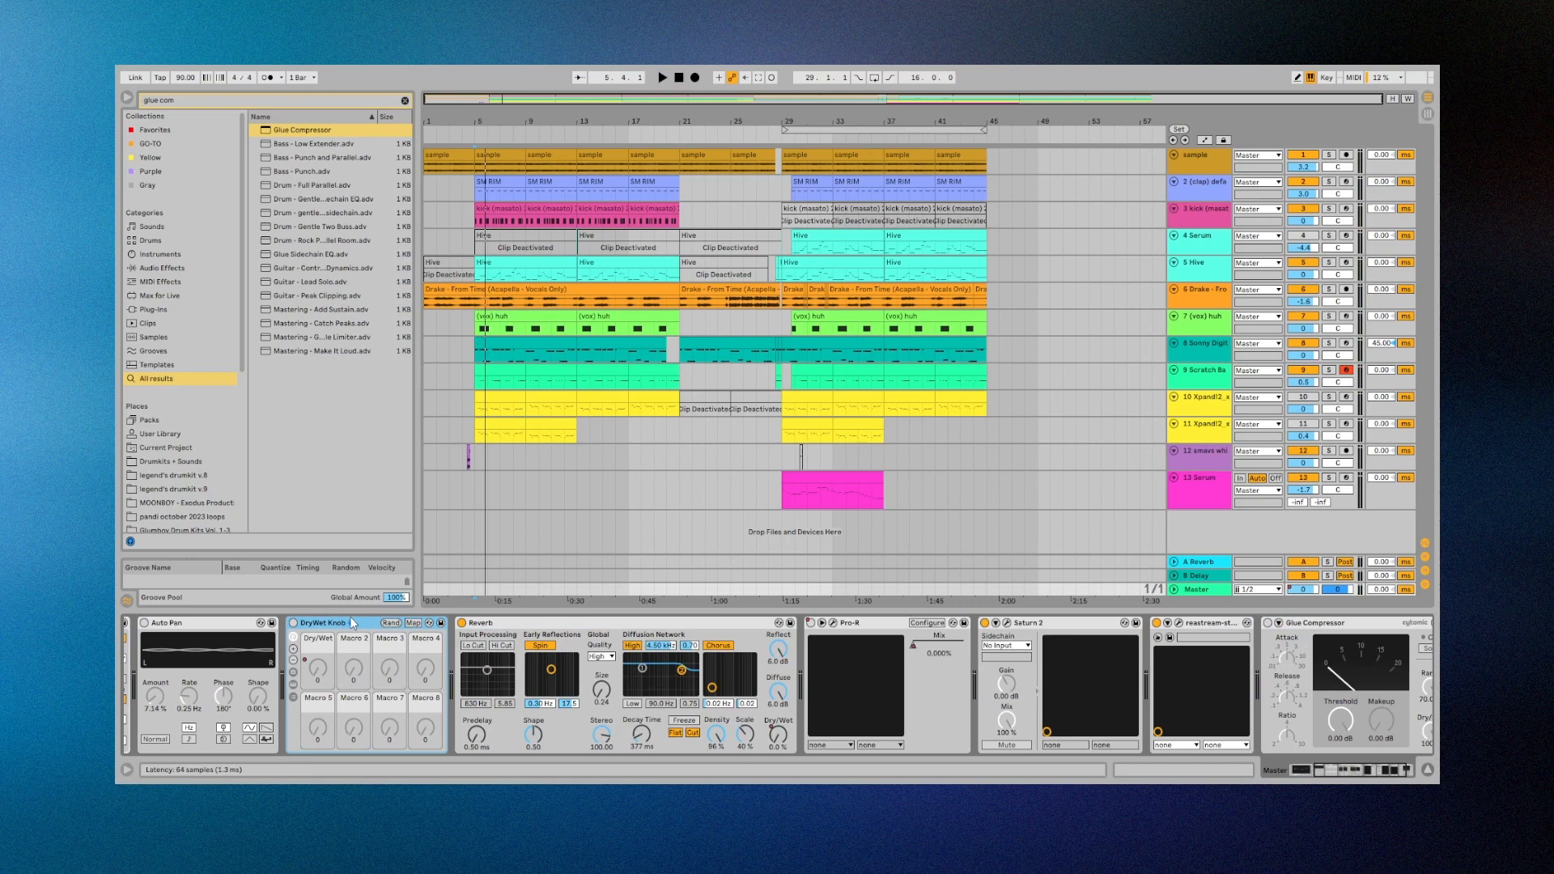
pyautogui.click(497, 625)
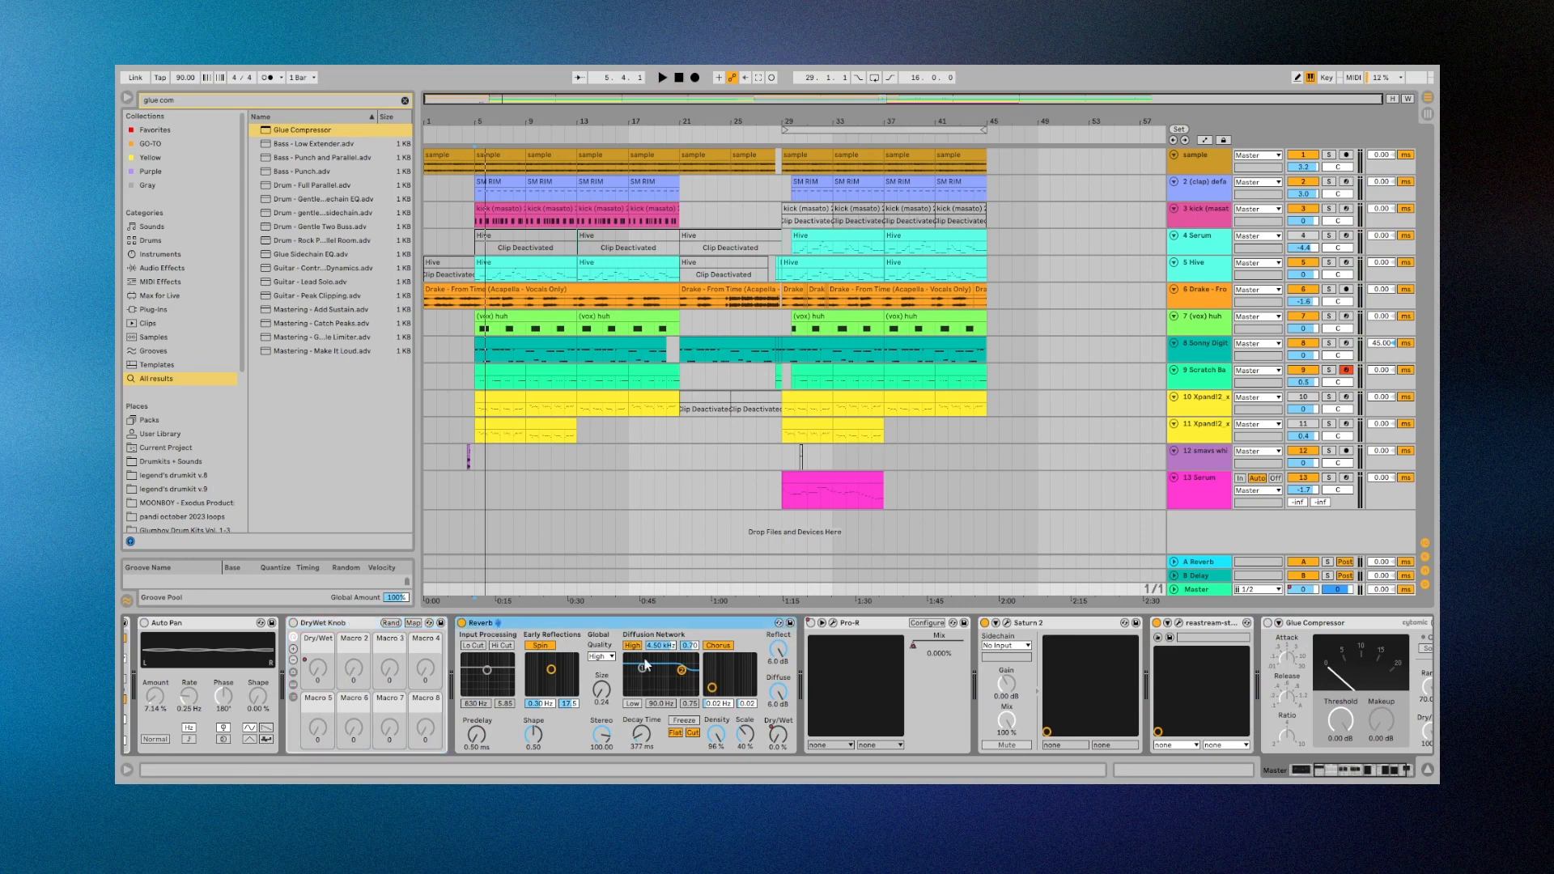
# Play the arrangement from bar 26 and show the Master chain to watch its dry/wet controls move.
pyautogui.click(743, 452)
pyautogui.click(748, 560)
pyautogui.press('space')
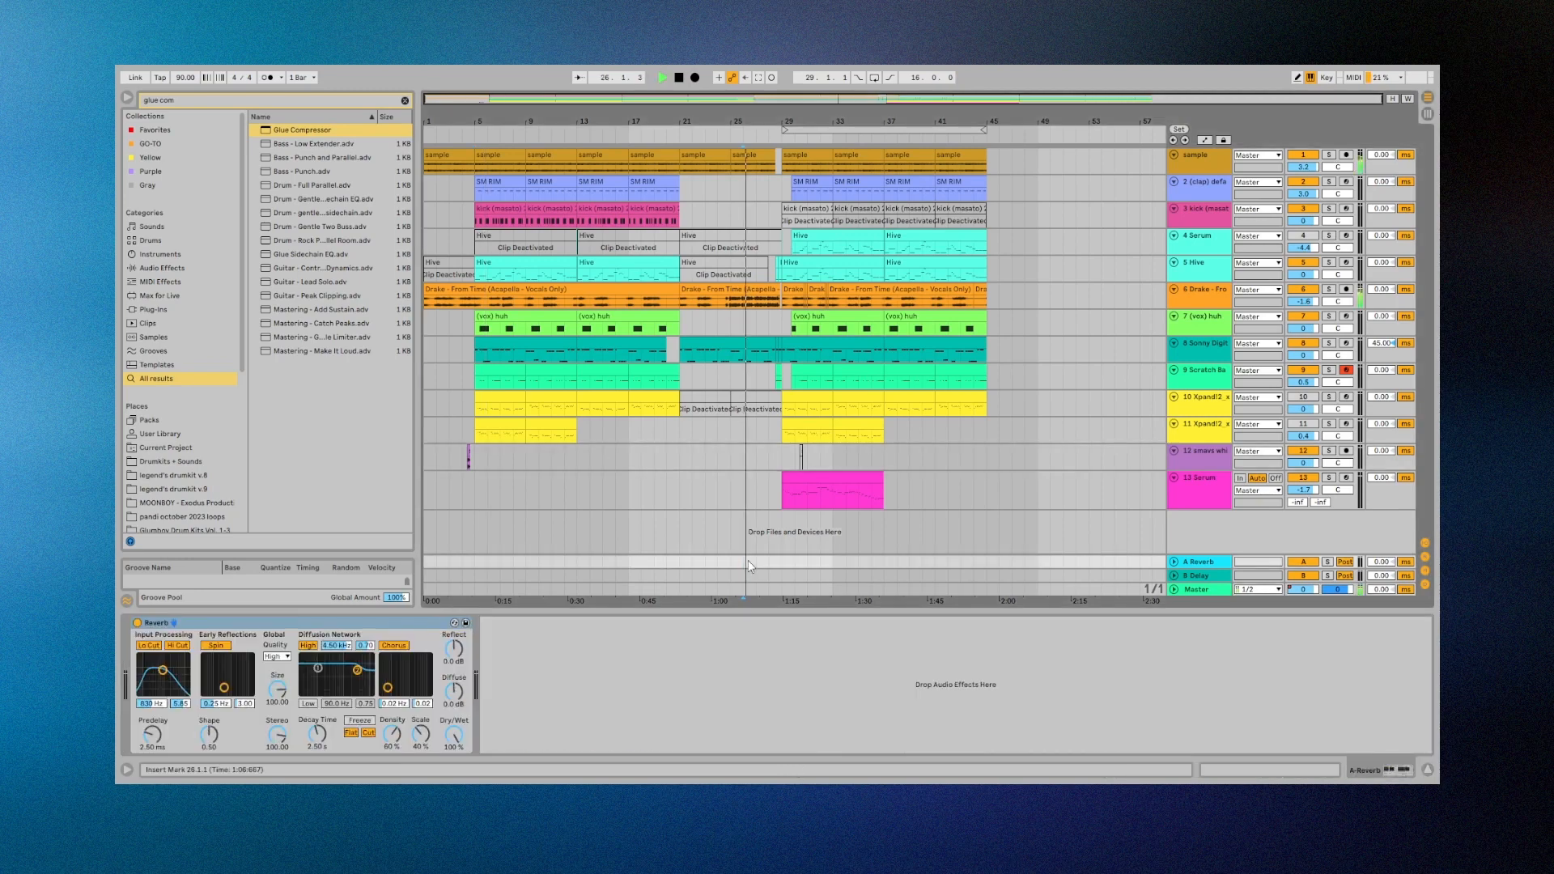
pyautogui.click(1196, 585)
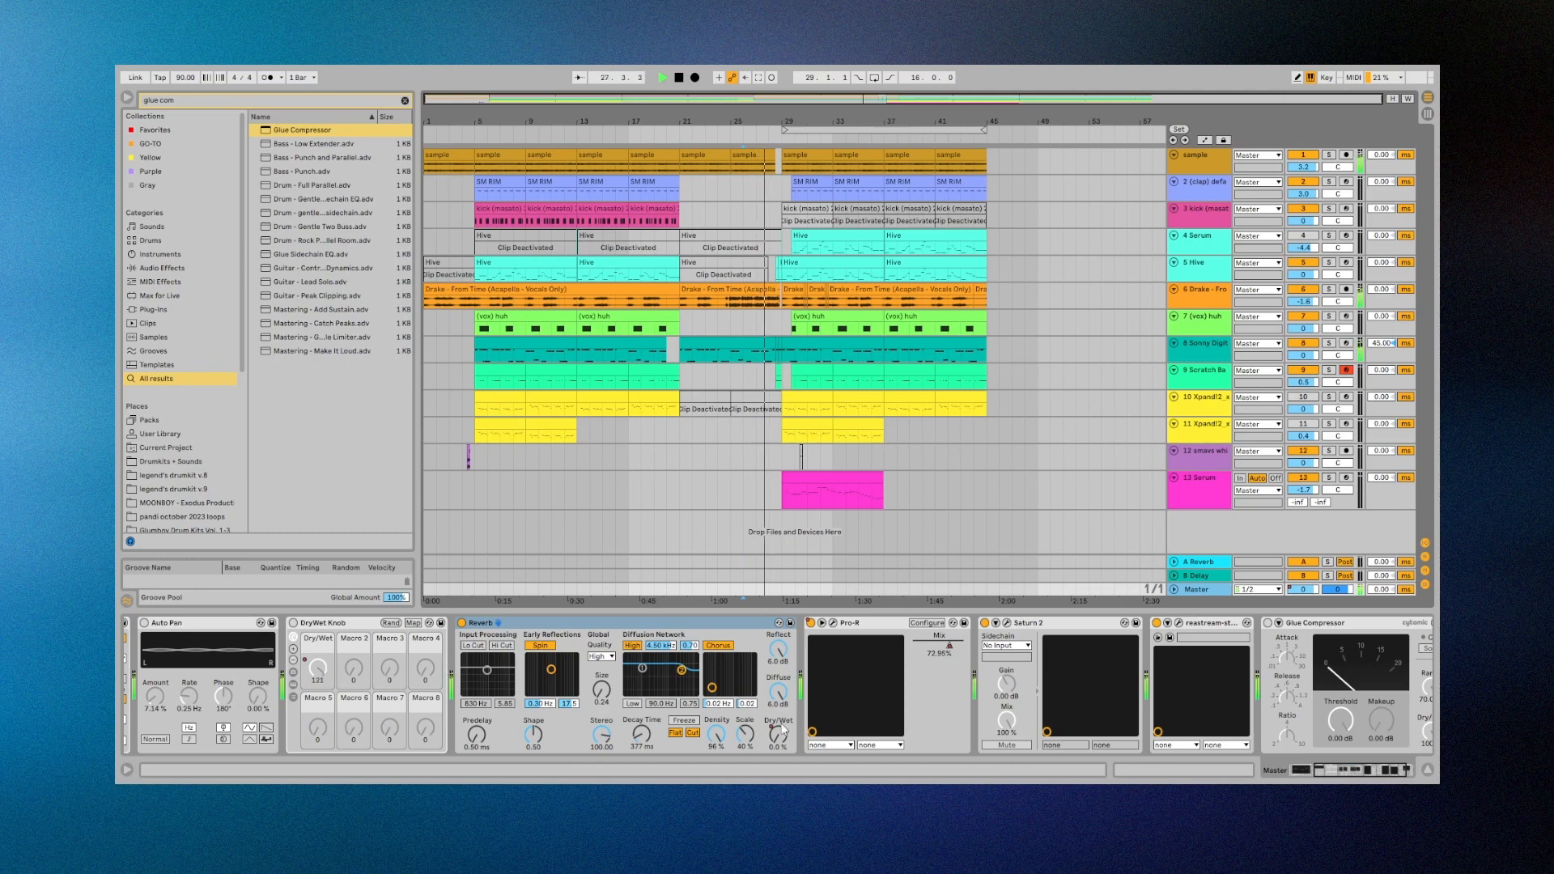
# Show the automation lanes, view the Master's Reverb Dry/Wet envelope, fold the lane, stop playback and reopen the Master chain.
pyautogui.press('a')
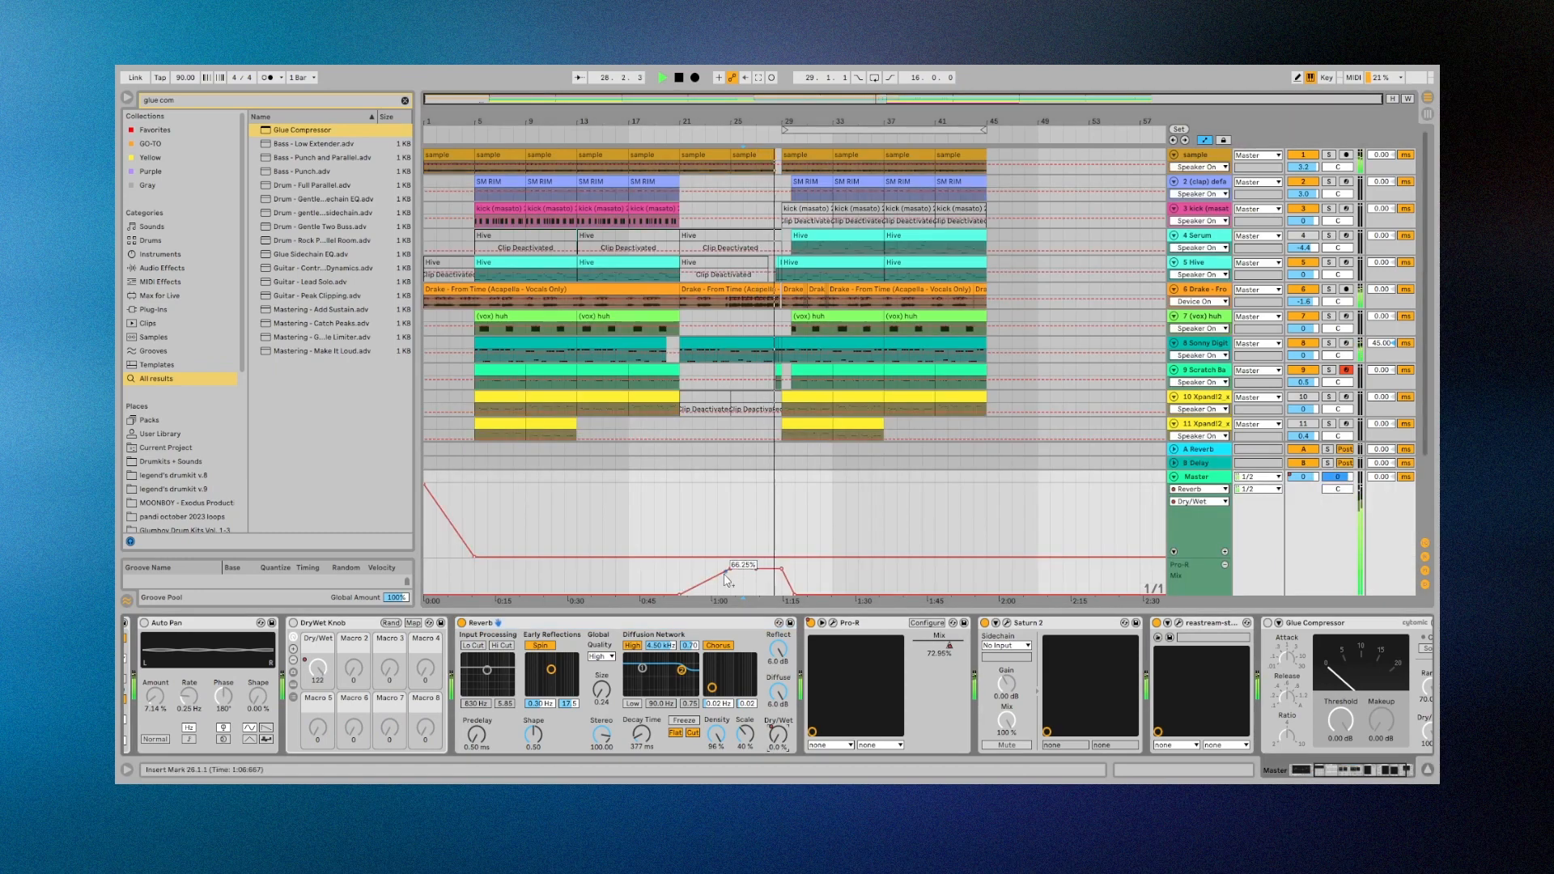
pyautogui.click(1195, 478)
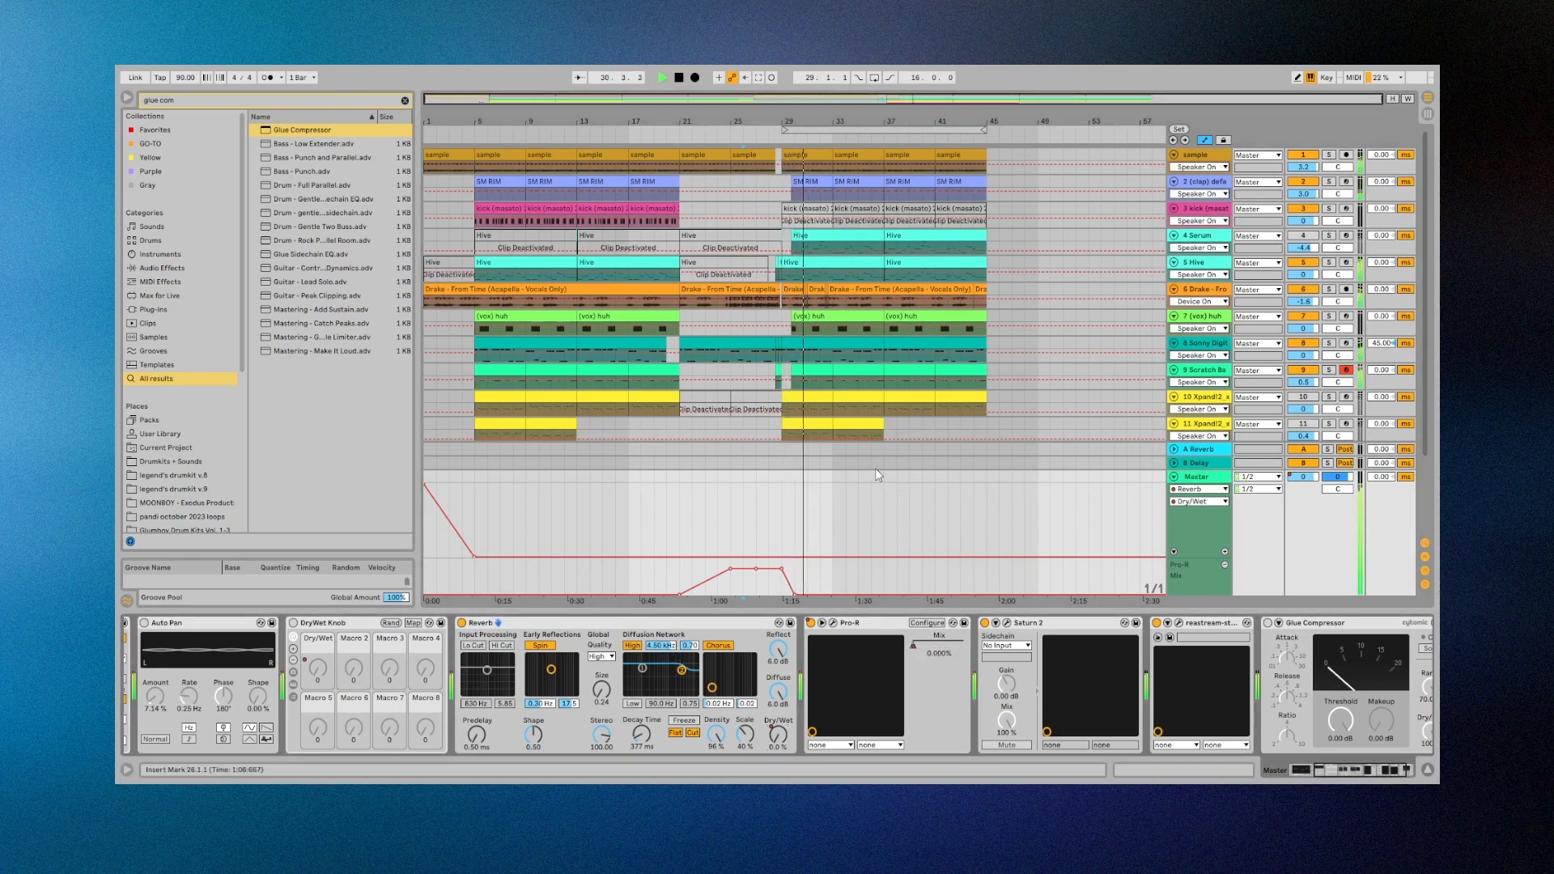
pyautogui.click(1174, 477)
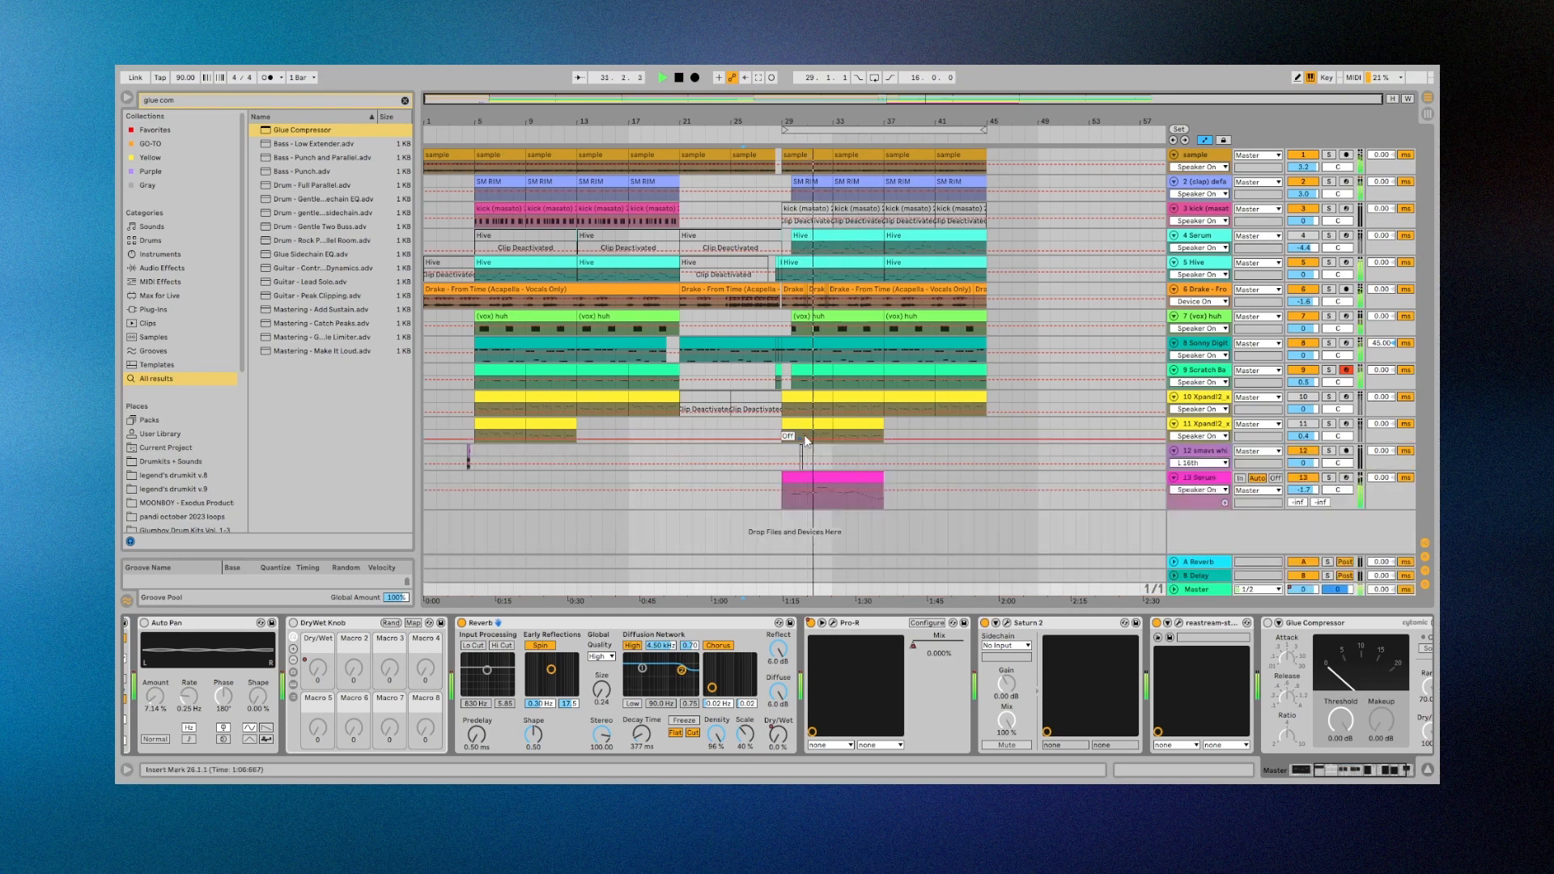
pyautogui.click(798, 478)
pyautogui.press('space')
pyautogui.click(1203, 591)
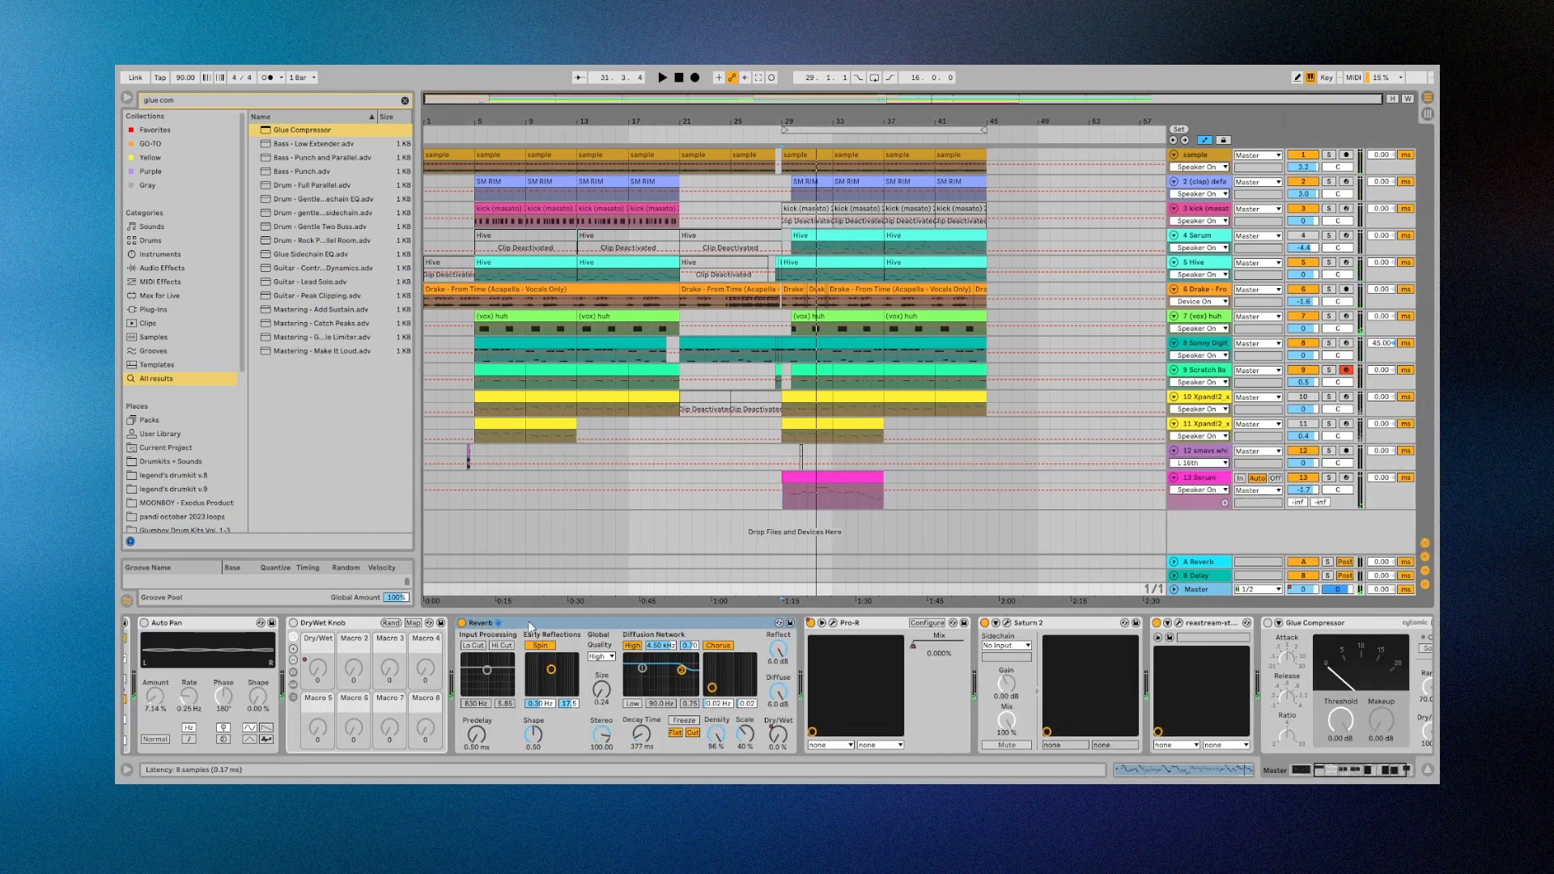
# Open the Reverb's Dry/Wet automation on the Master track and examine where its envelope starts rising before bar 29.
pyautogui.hscroll(2, 701, 701)
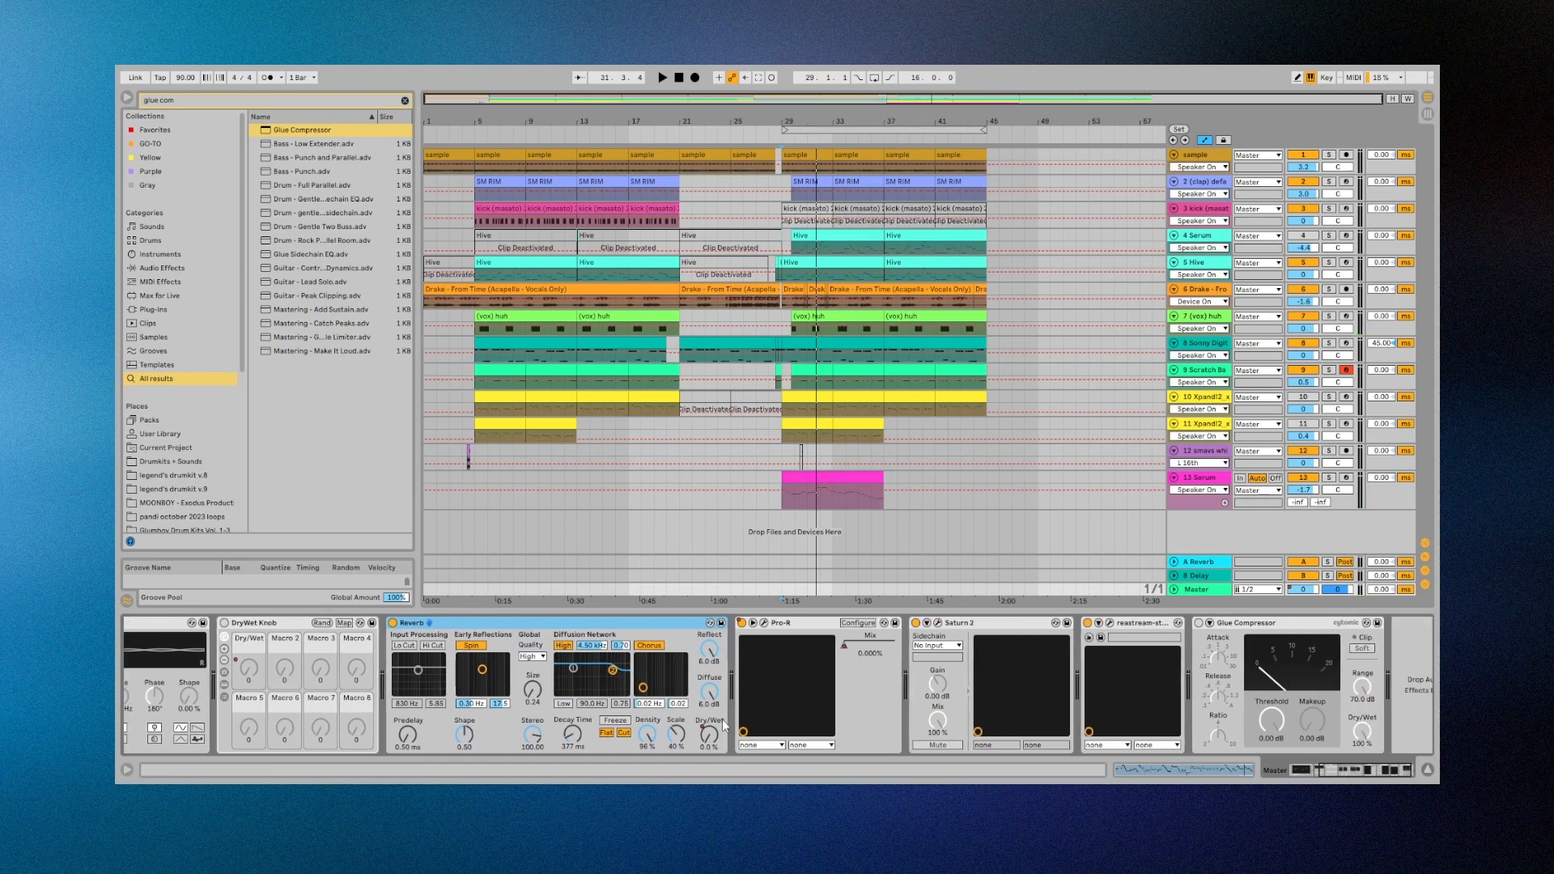
pyautogui.click(712, 733)
pyautogui.press('u')
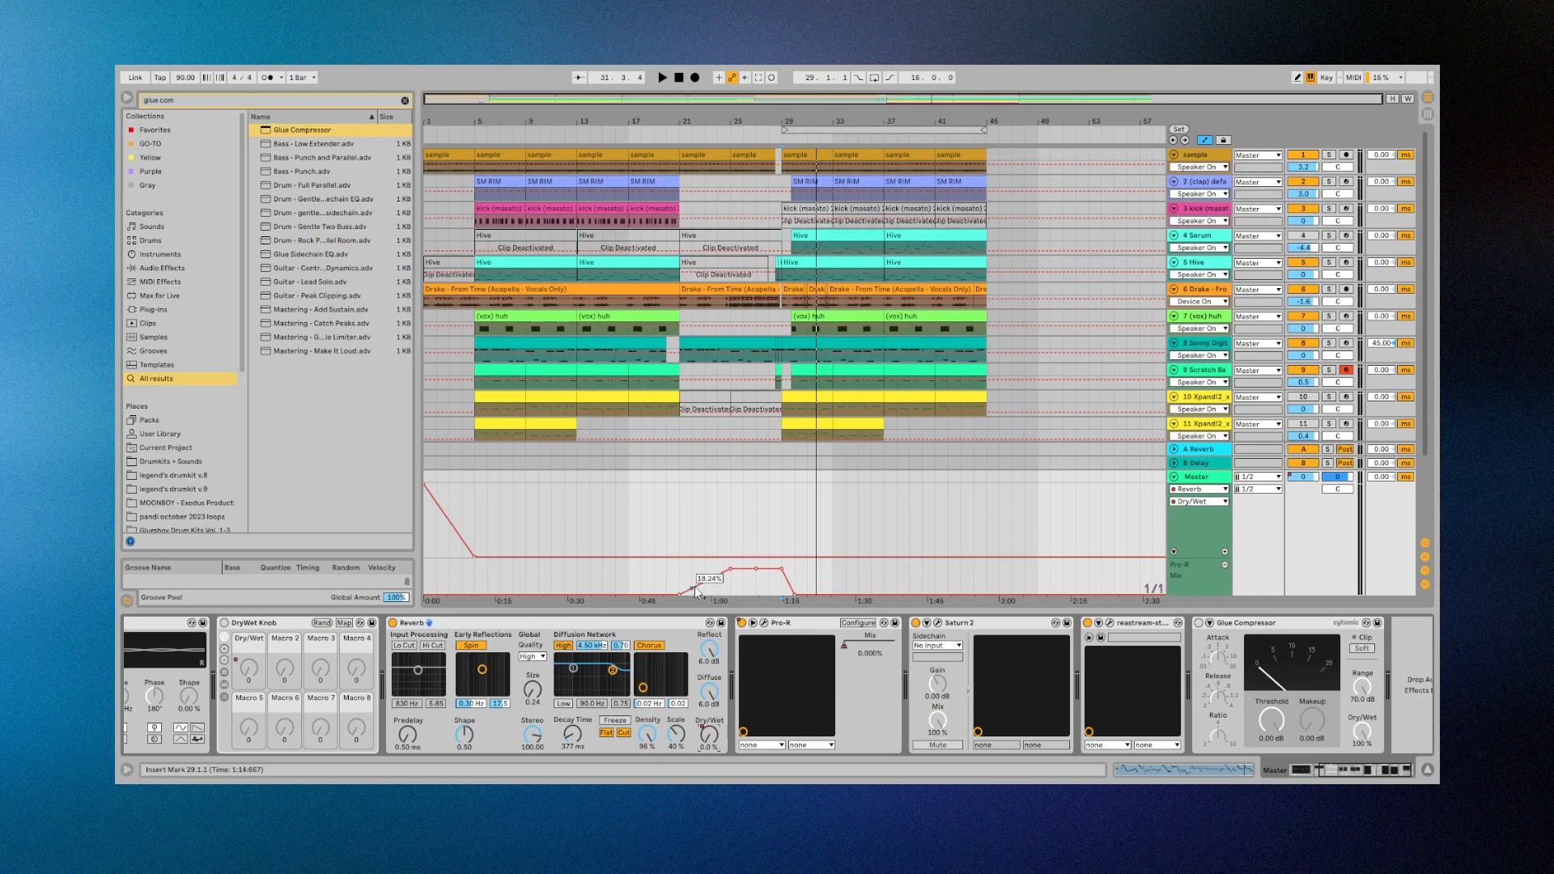
pyautogui.moveTo(696, 591); pyautogui.dragTo(677, 597)
# Select the reastream device in the Master chain and hide the automation lanes.
pyautogui.hscroll(2, 989, 633)
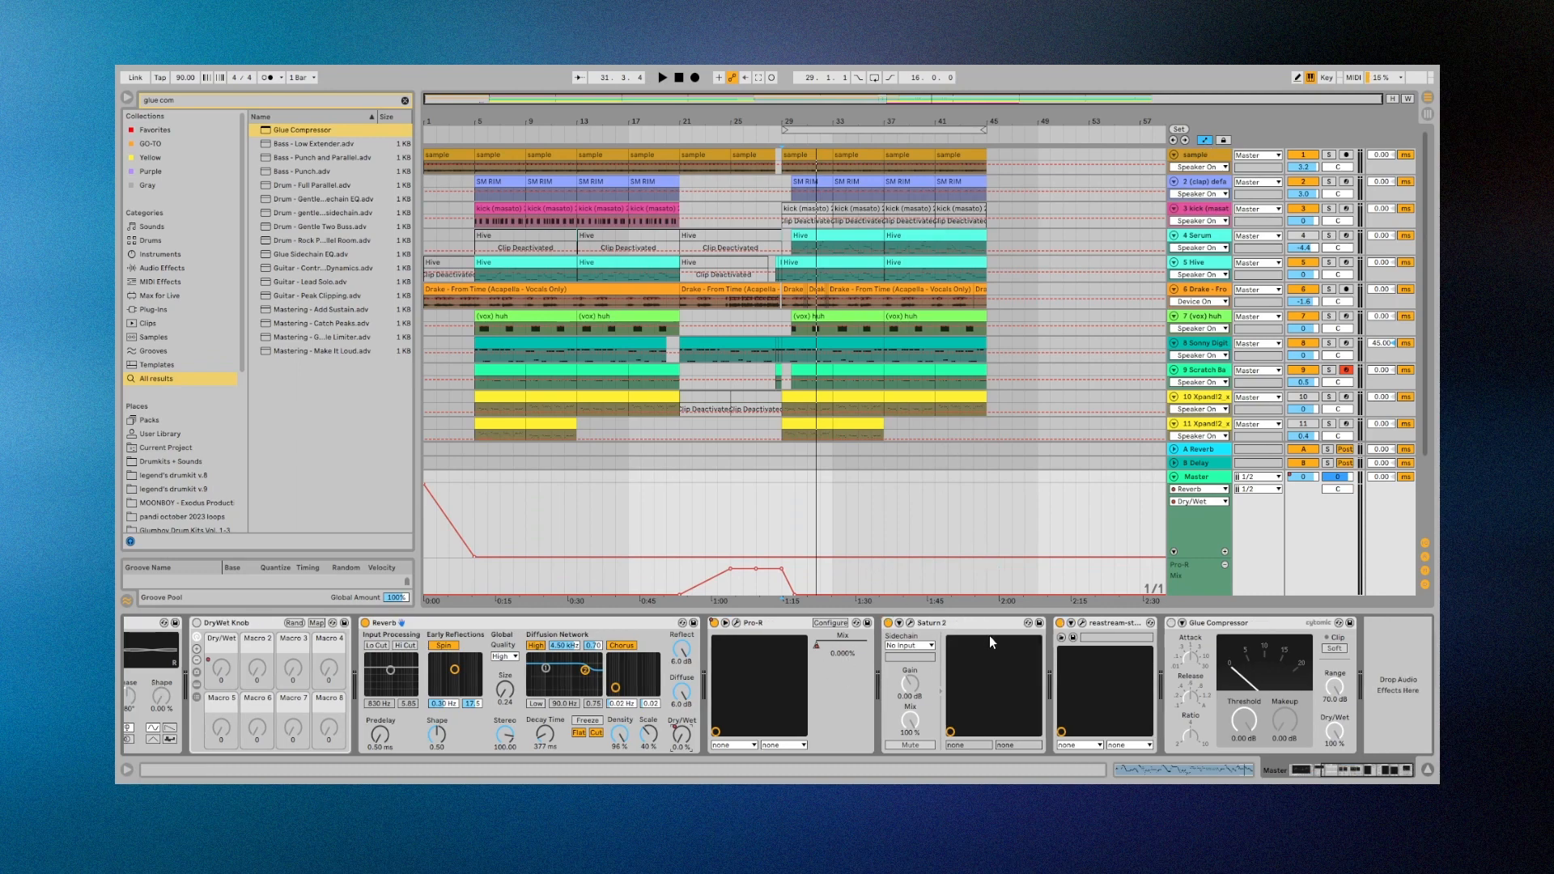
pyautogui.click(1115, 624)
pyautogui.click(1204, 139)
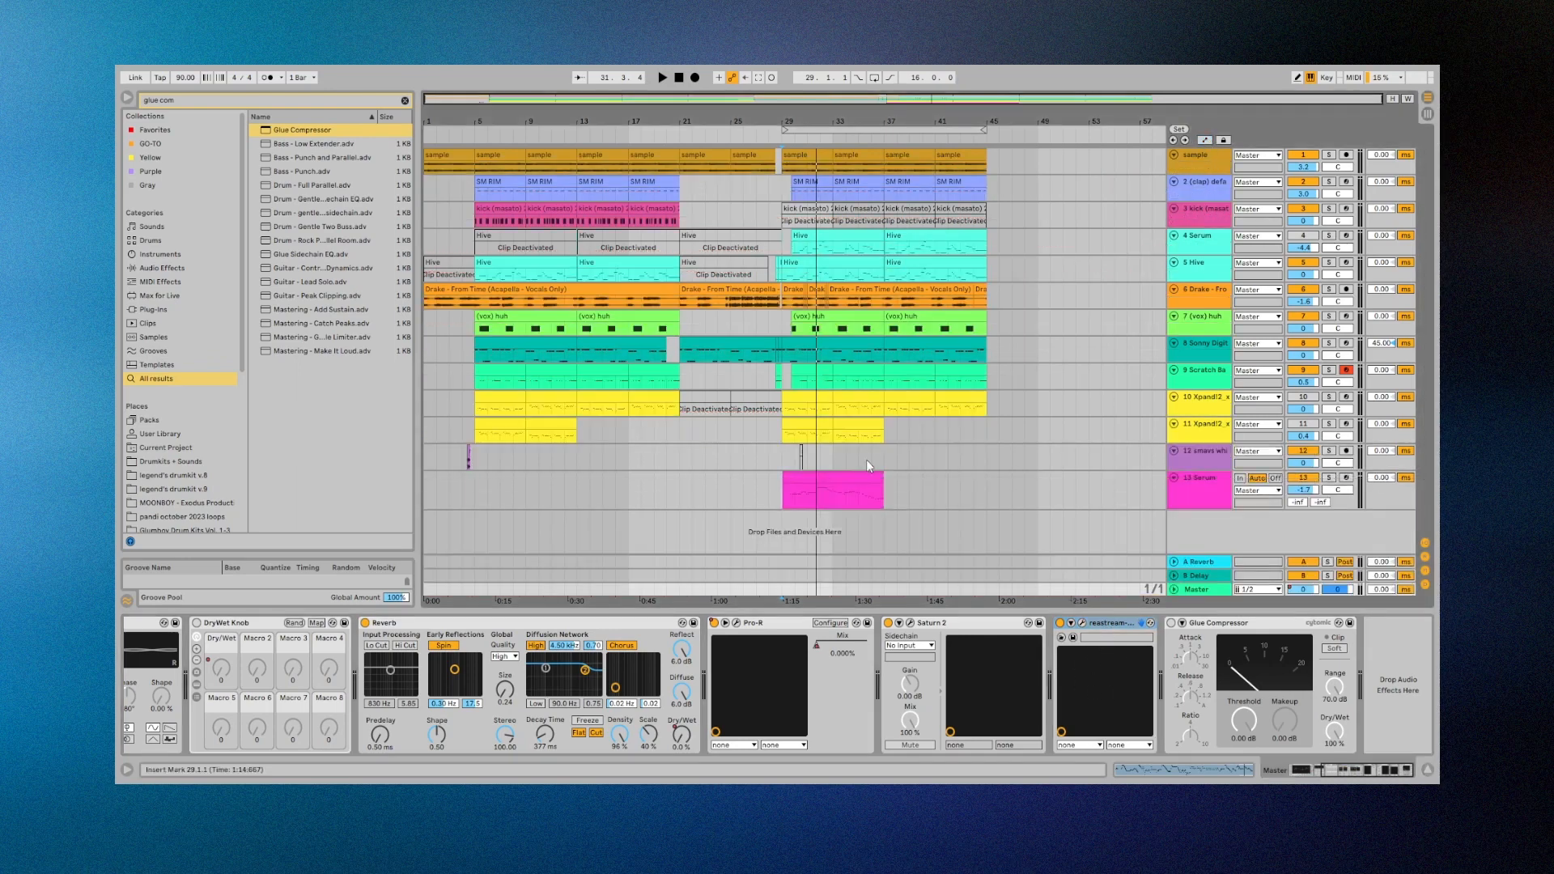
# Show the 13 Serum track's devices and play the beat briefly from bar 5.
pyautogui.click(756, 480)
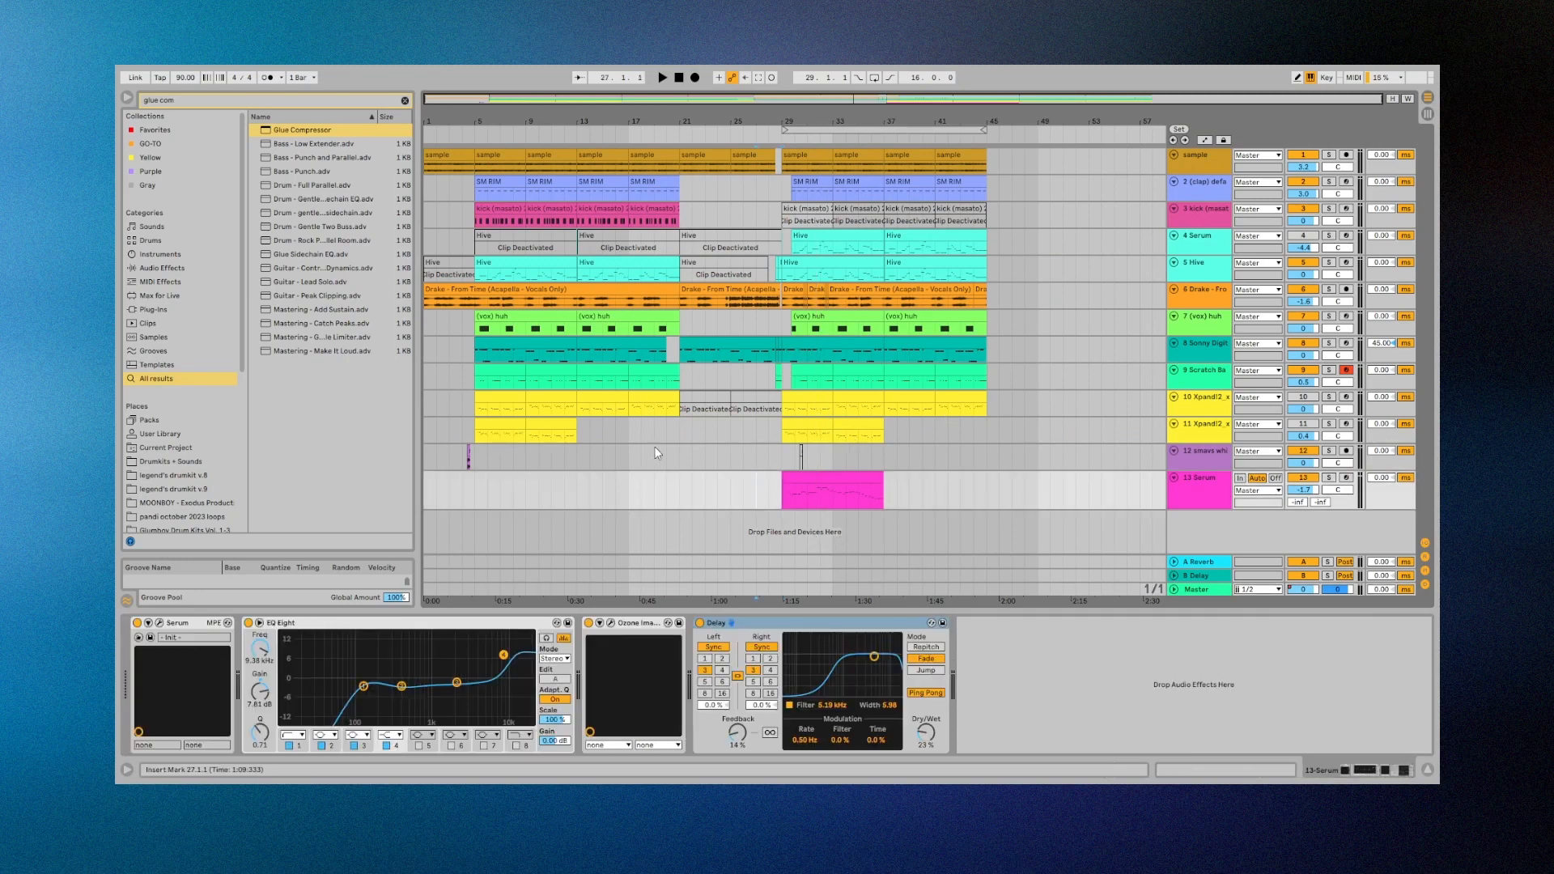
pyautogui.click(468, 507)
pyautogui.click(524, 128)
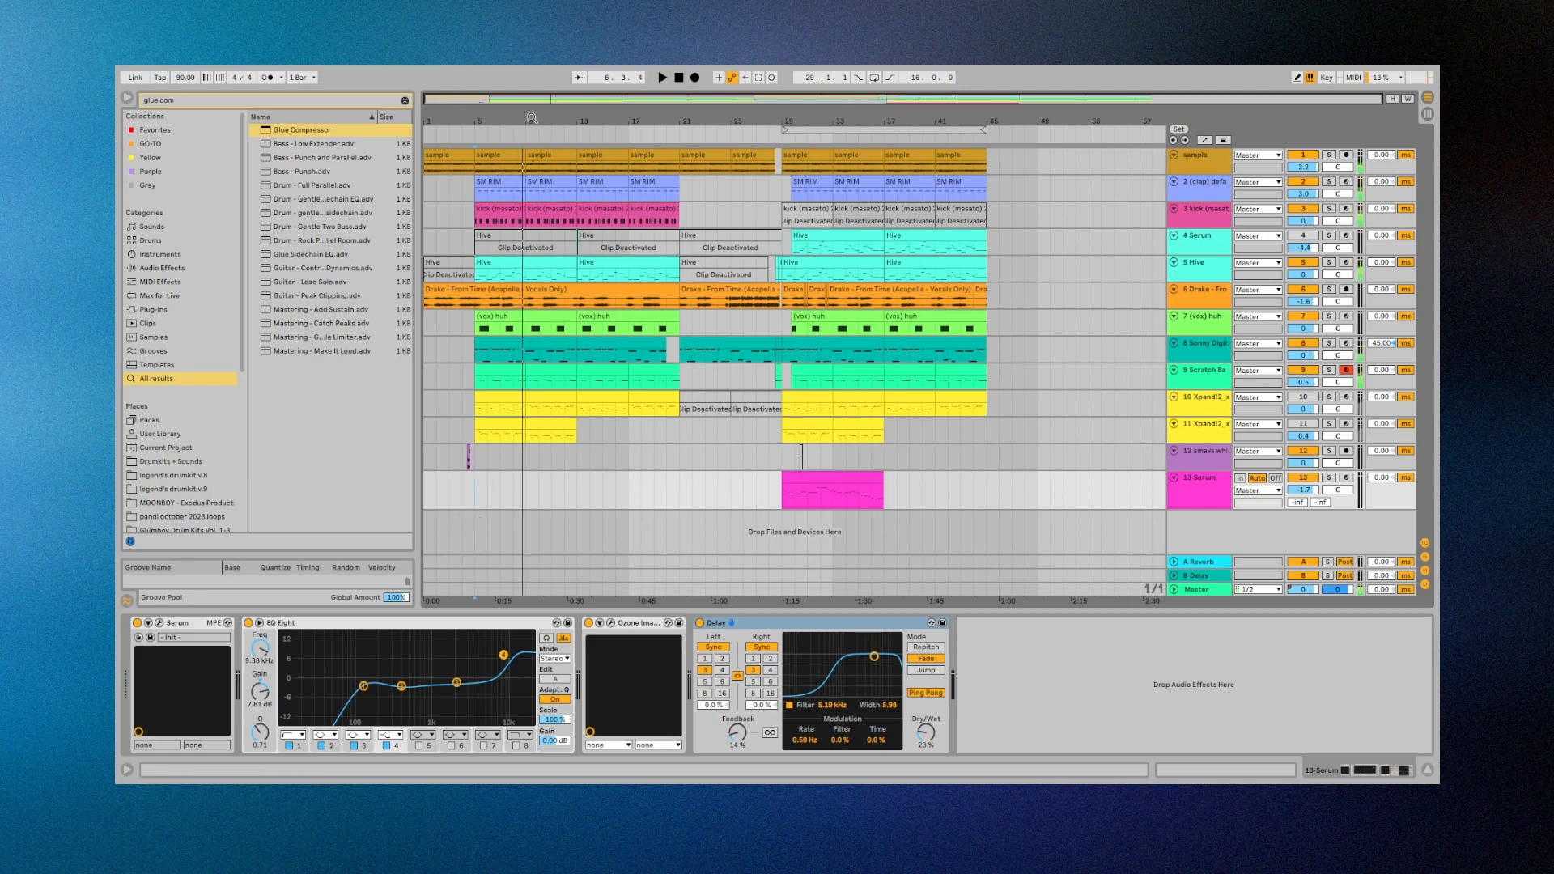